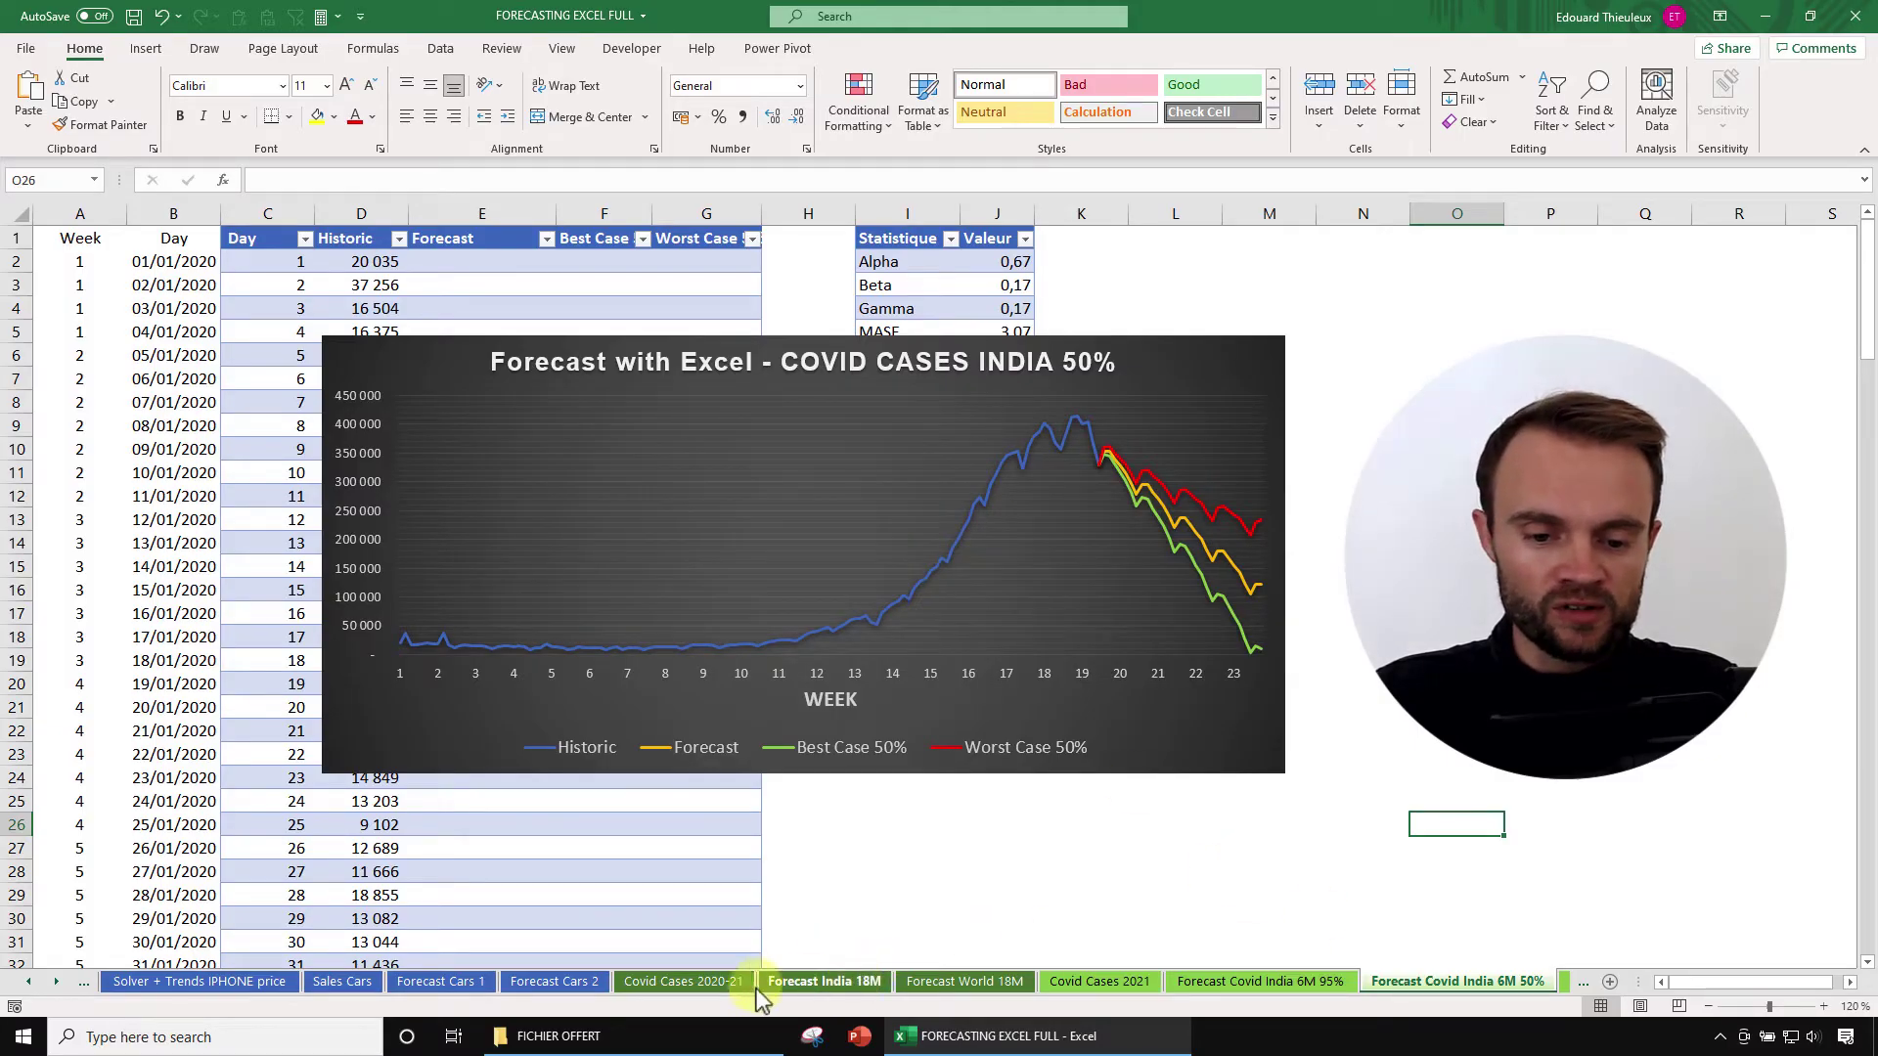
Step: Review the Forecast India 18M, Covid Cases 2020-21 and Forecast Cars 1 sheets, and return to Covid Cases 2020-21
left_click(839, 982)
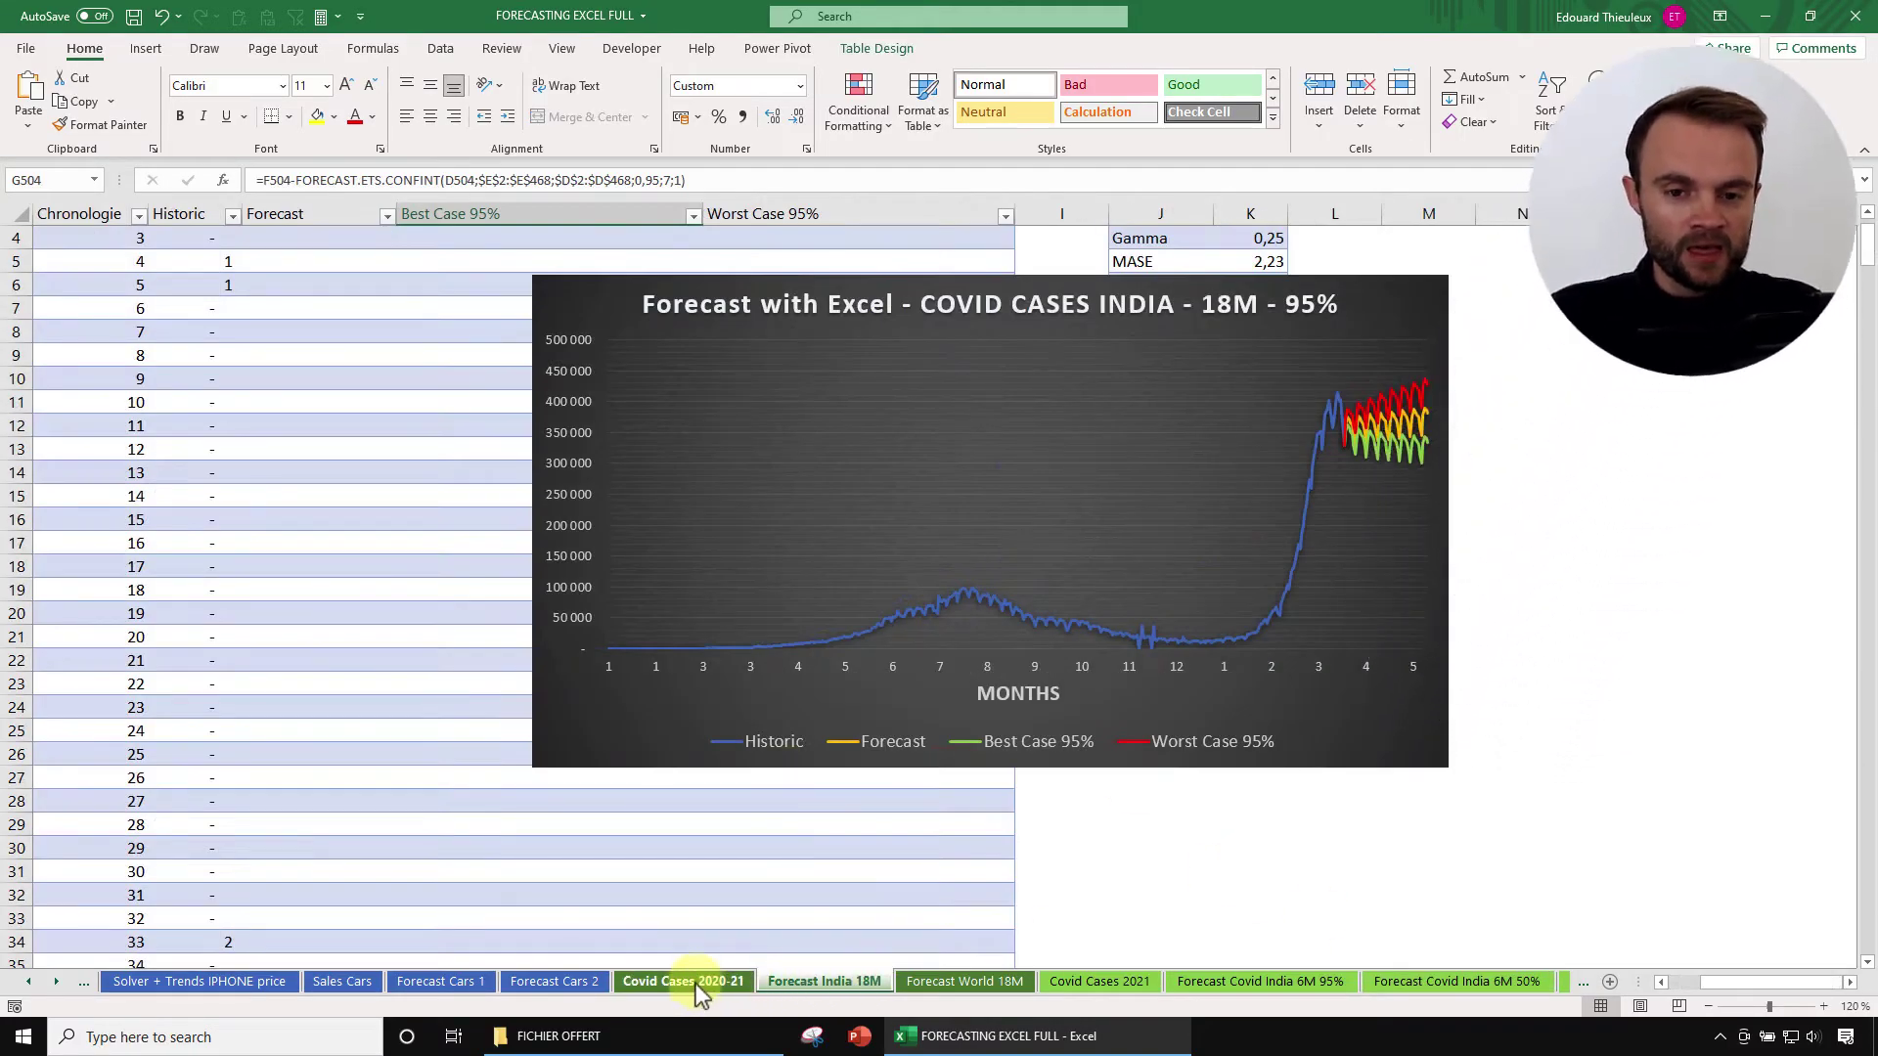
left_click(684, 982)
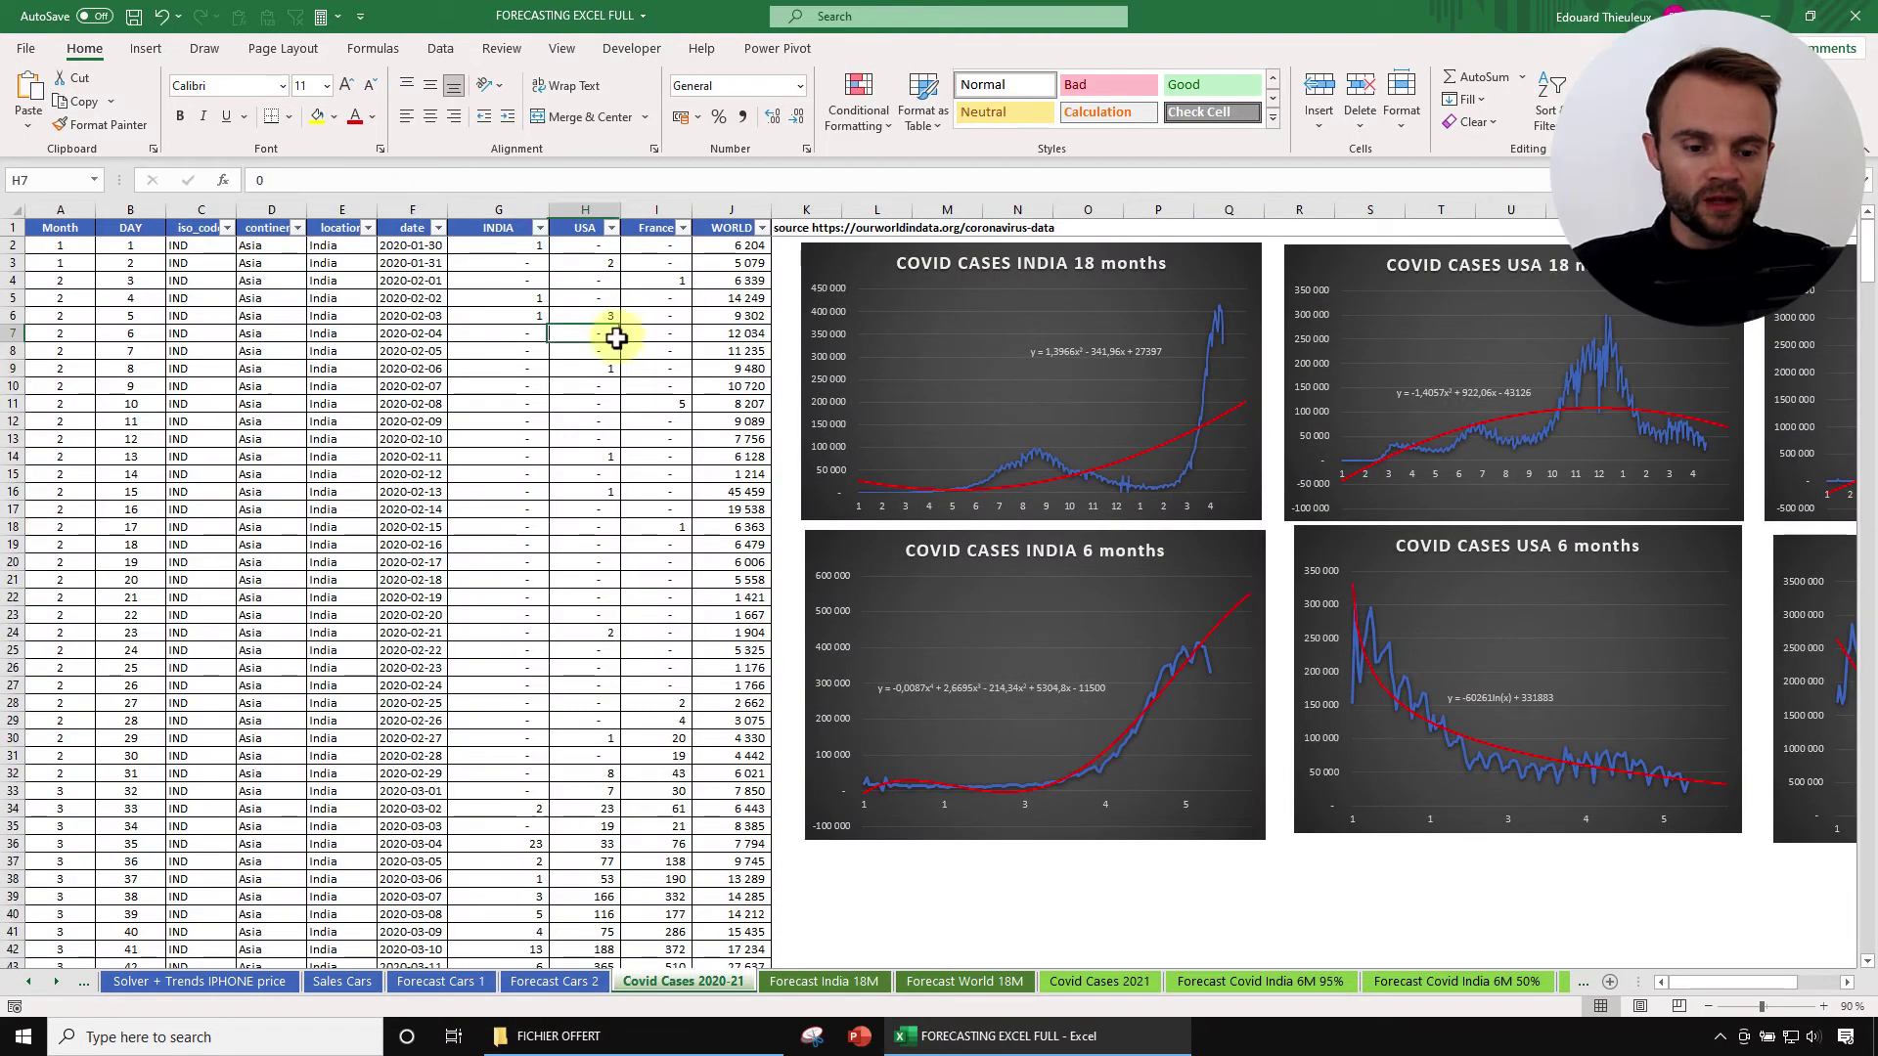
left_click(438, 982)
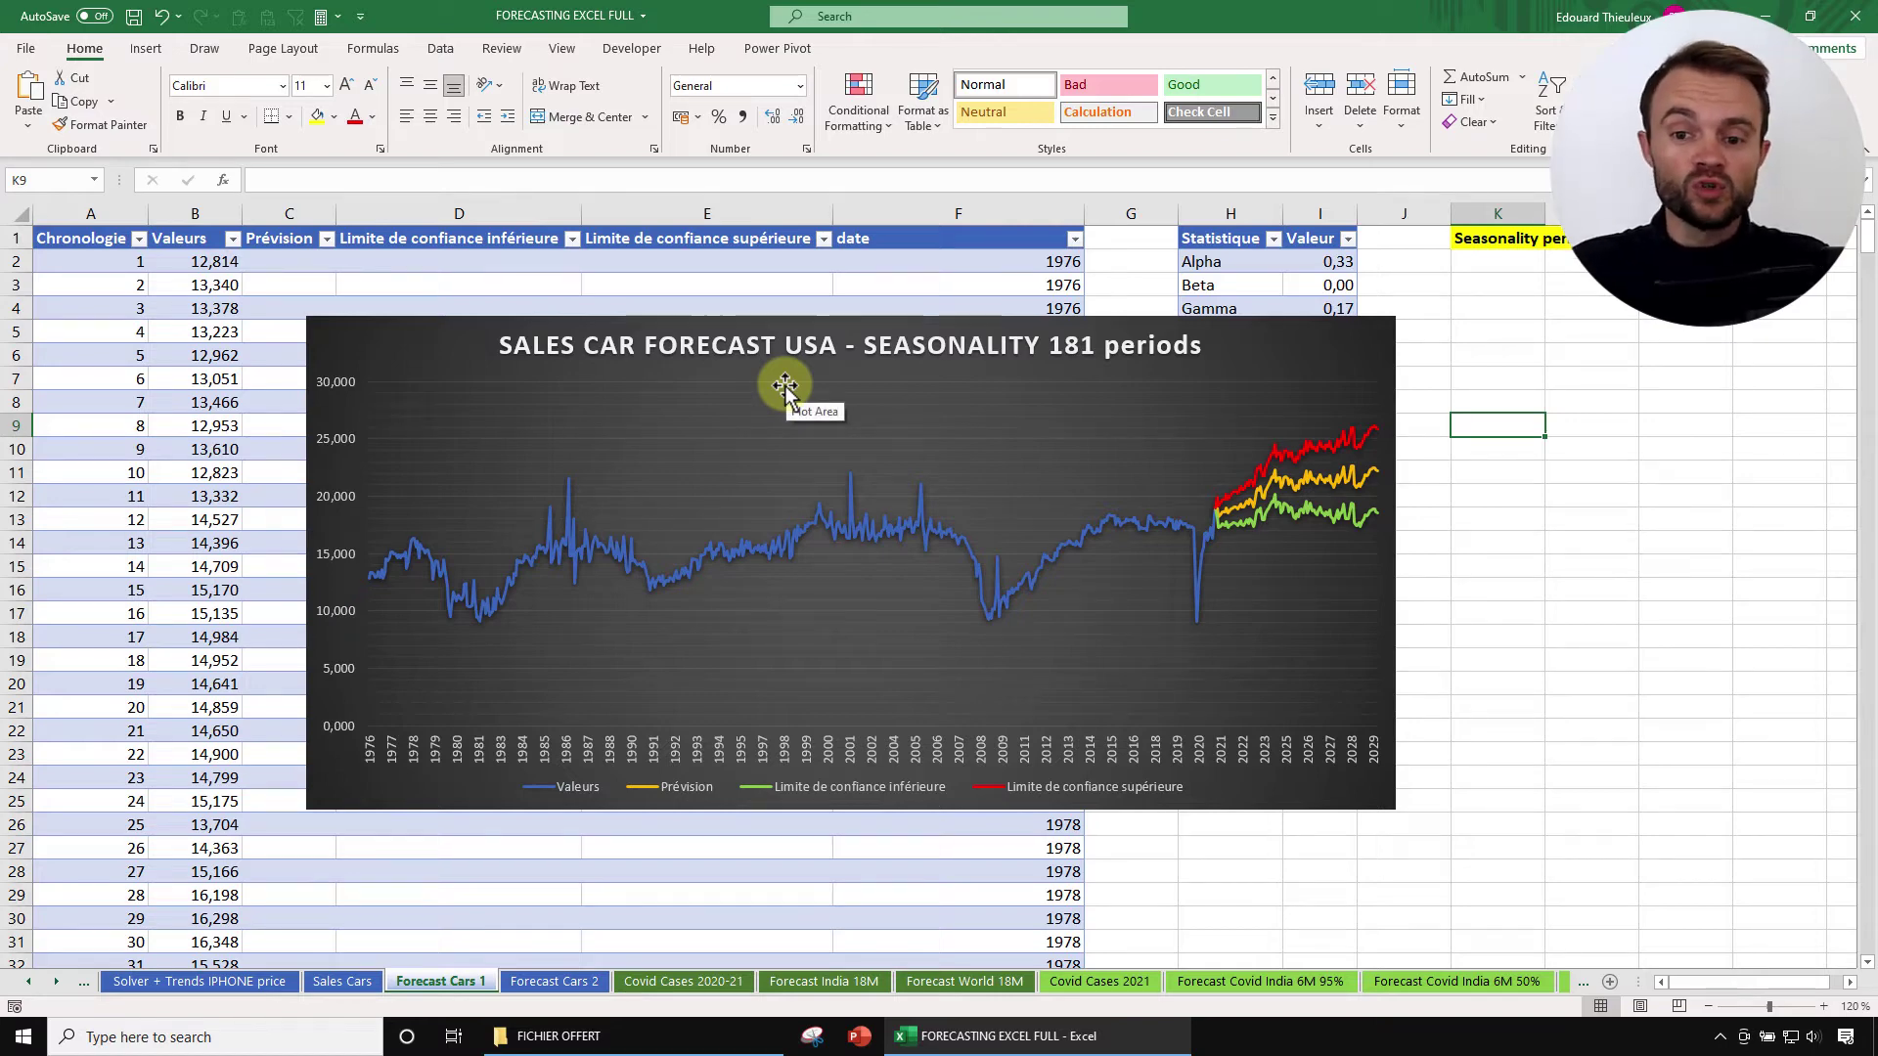
left_click(685, 982)
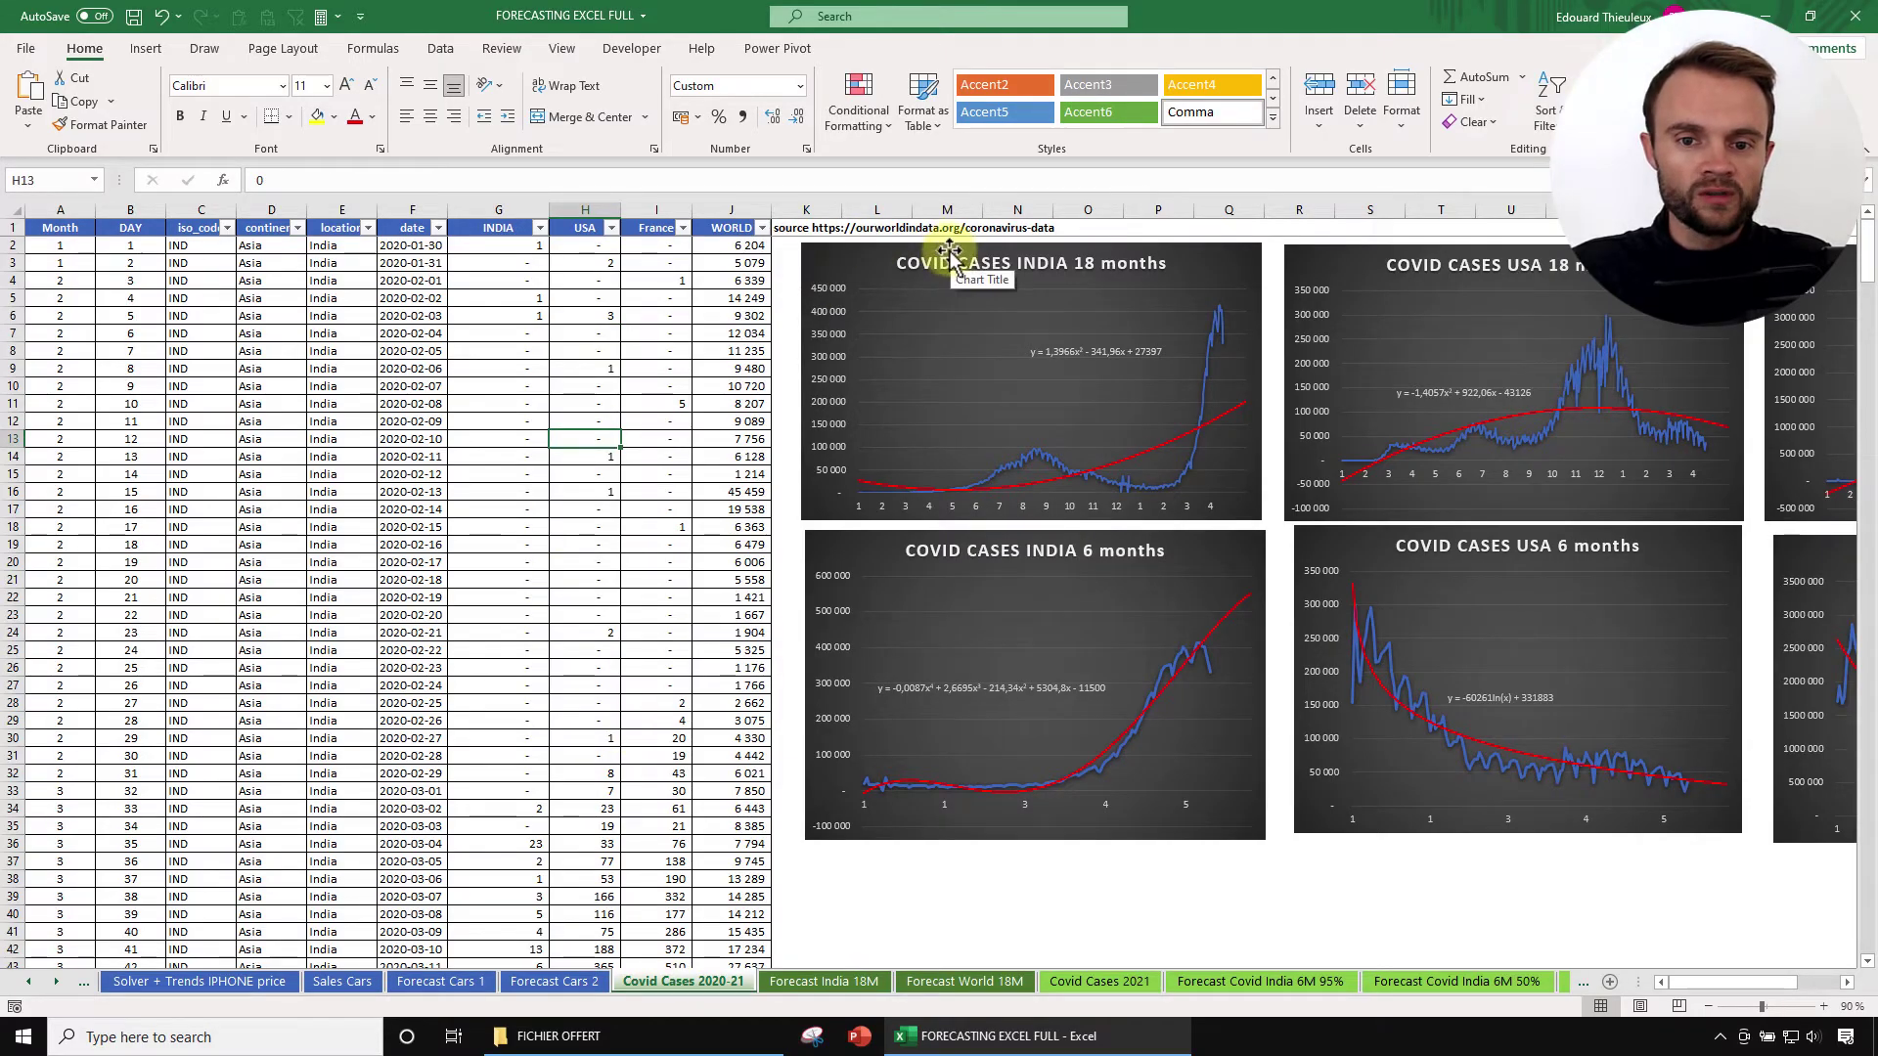
left_click(584, 314)
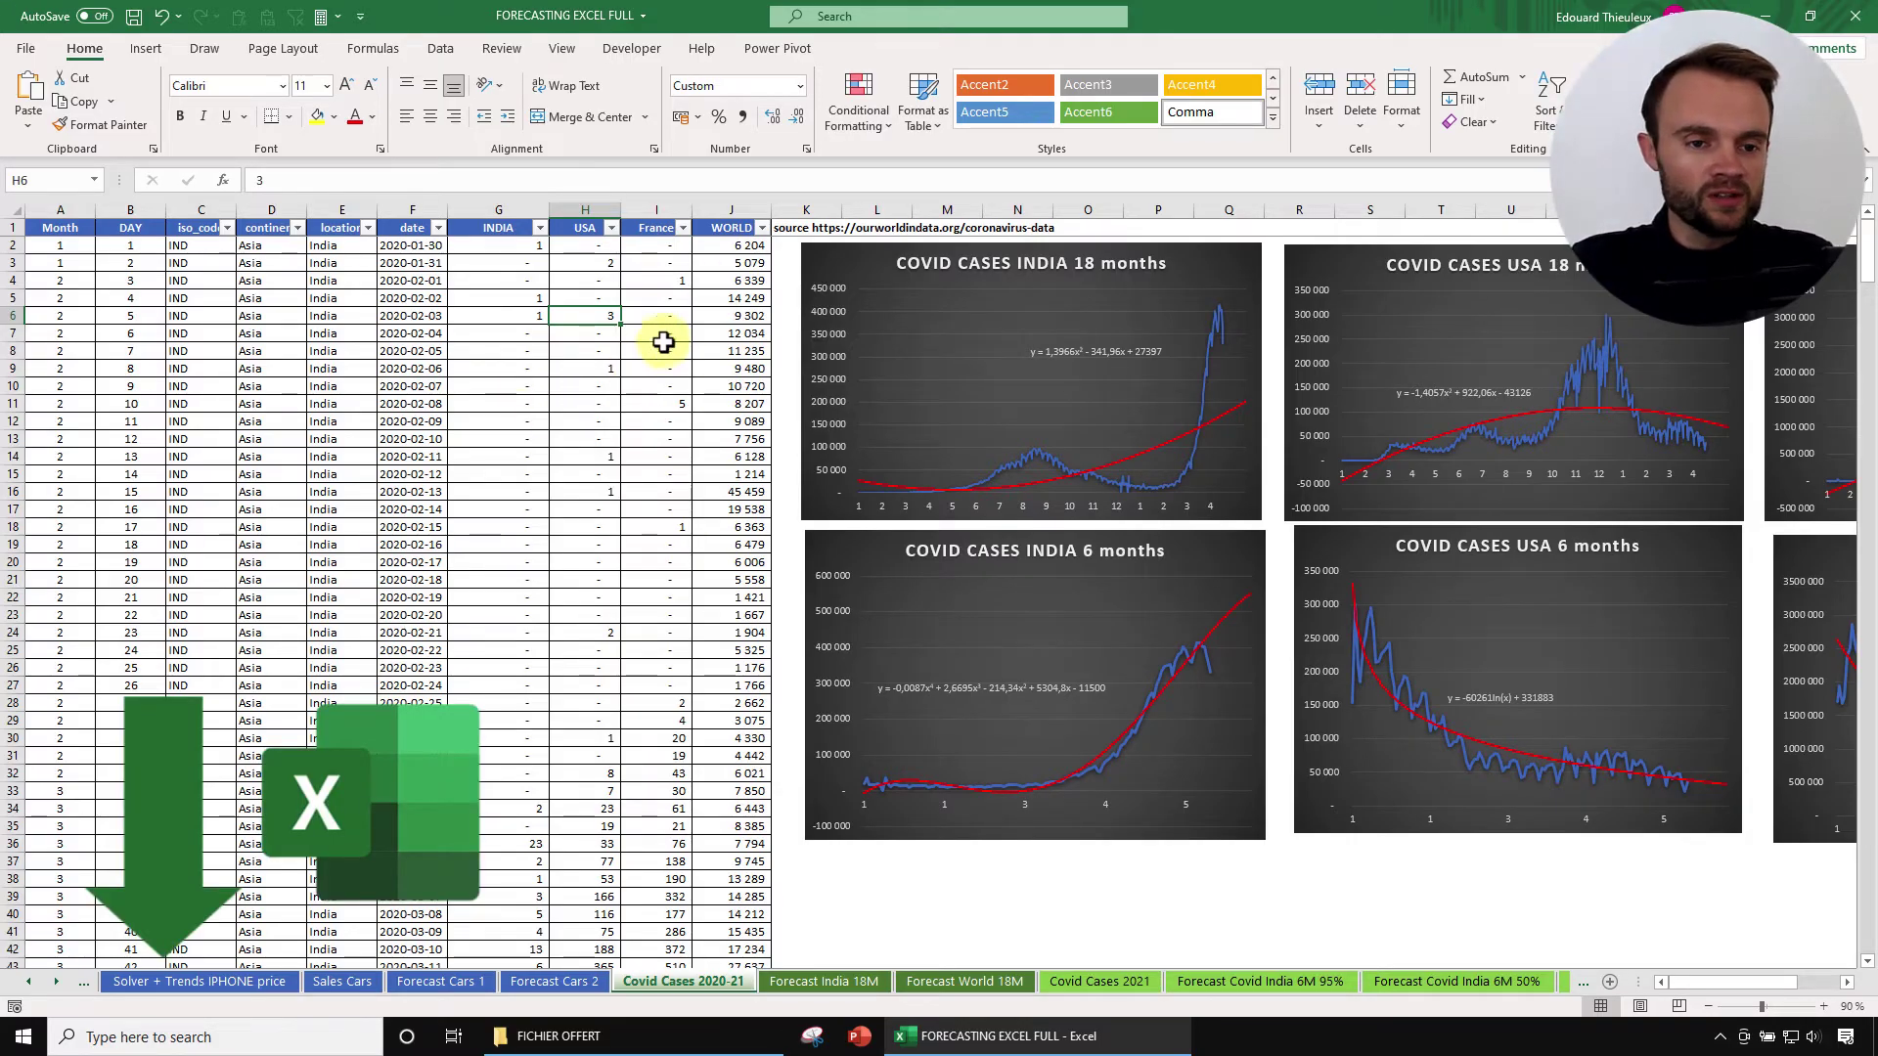
Step: Insert a 2-D line chart from the date and WORLD columns
left_click(417, 203)
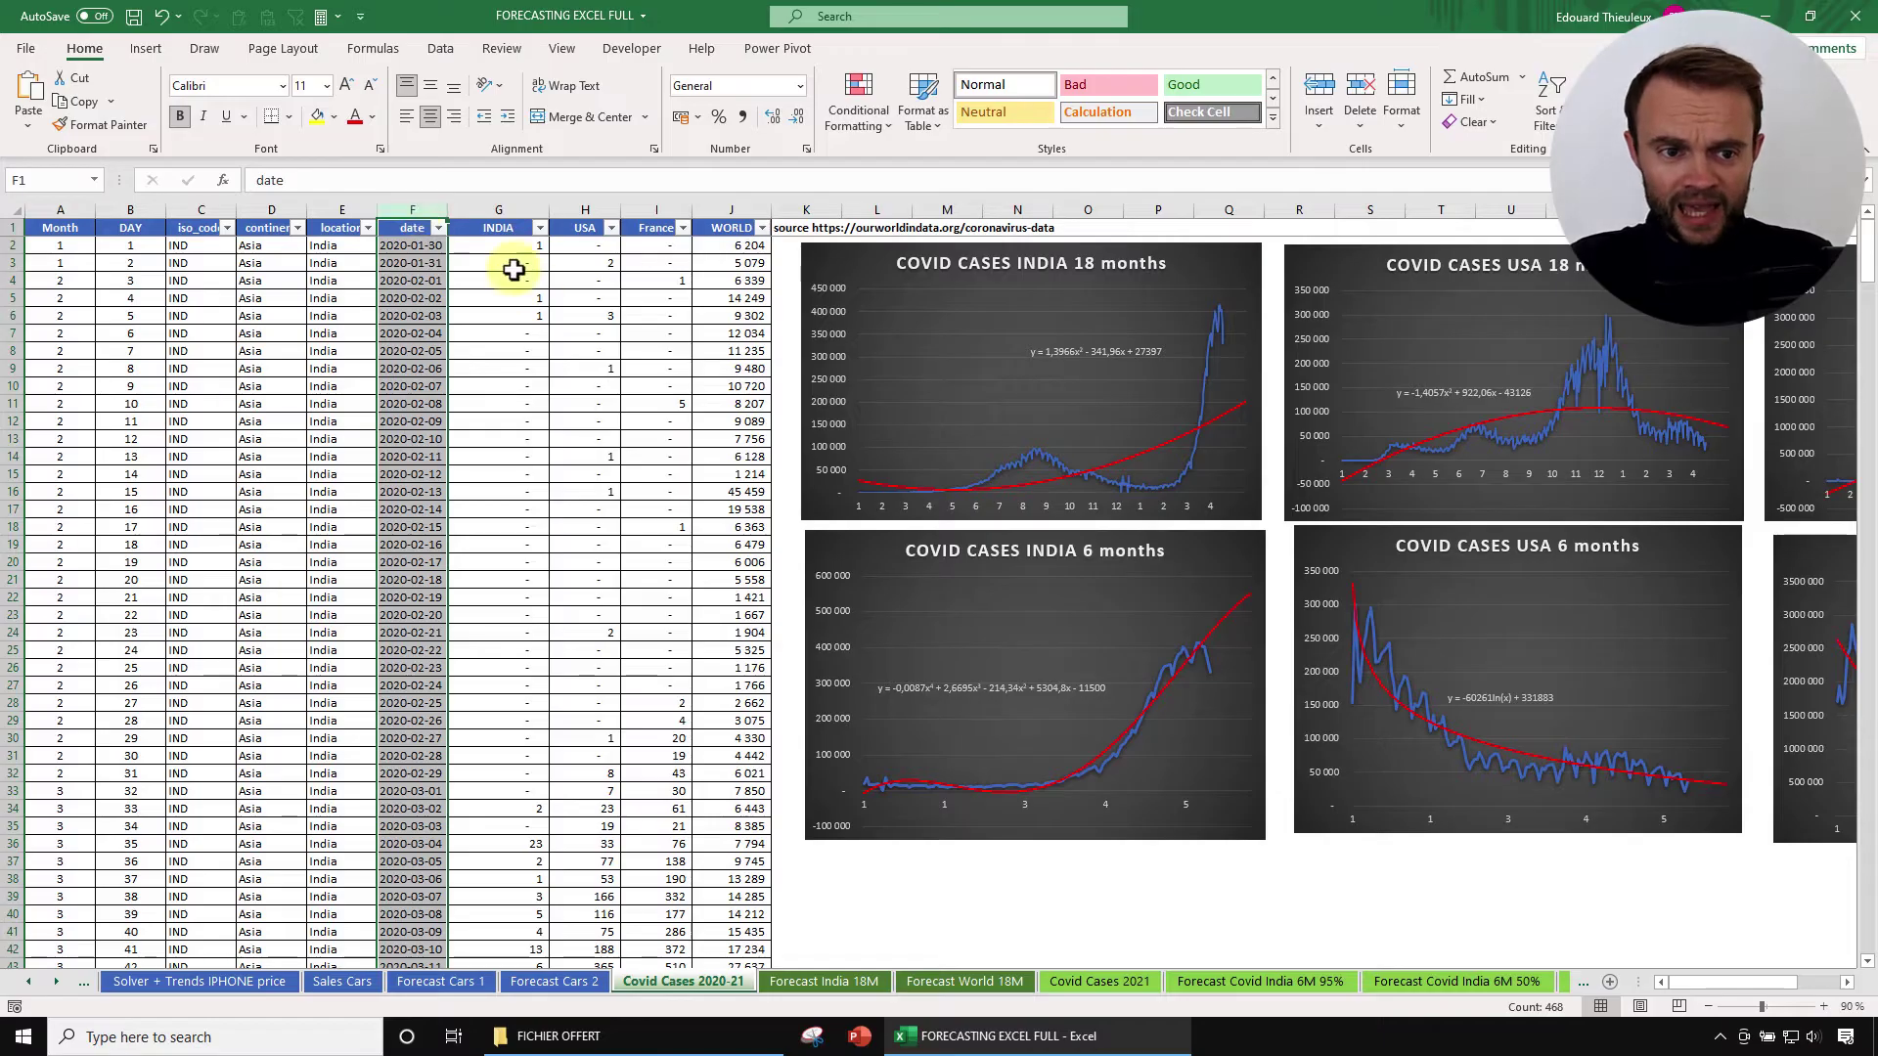
left_click(735, 209)
left_click(137, 53)
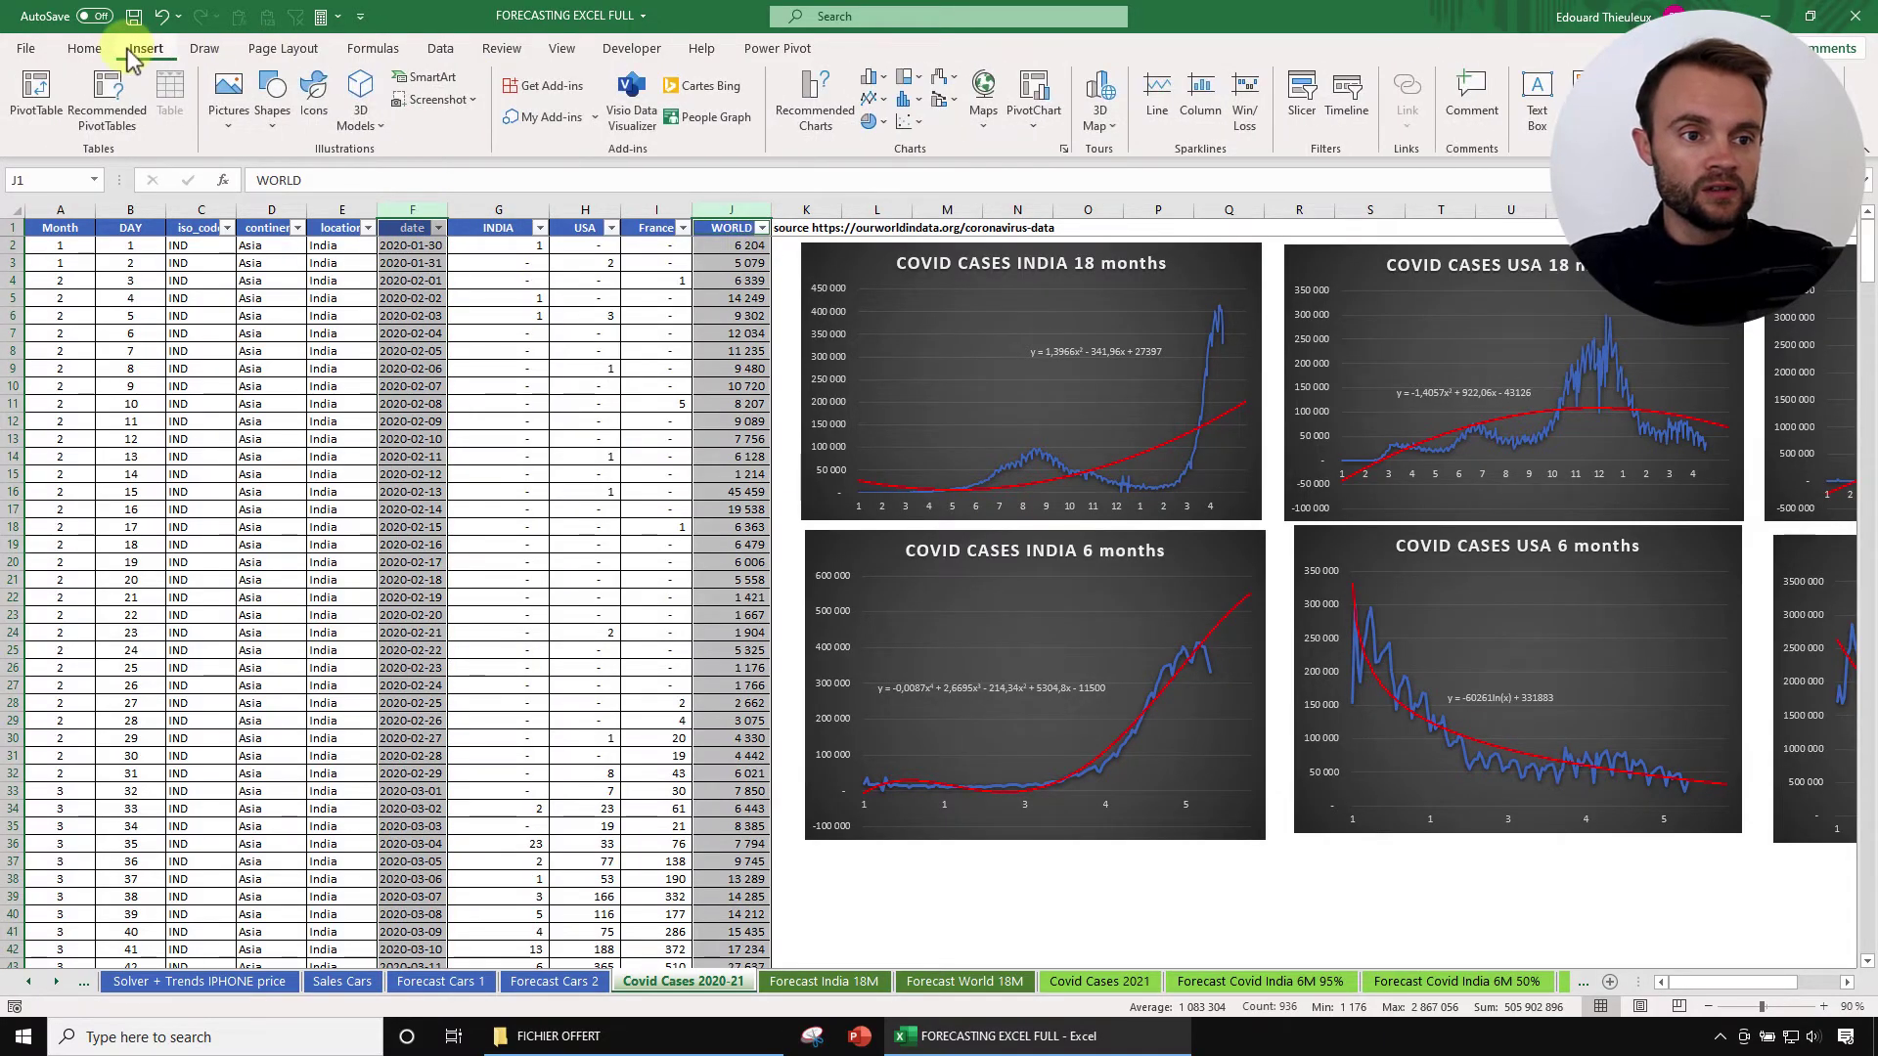
left_click(889, 103)
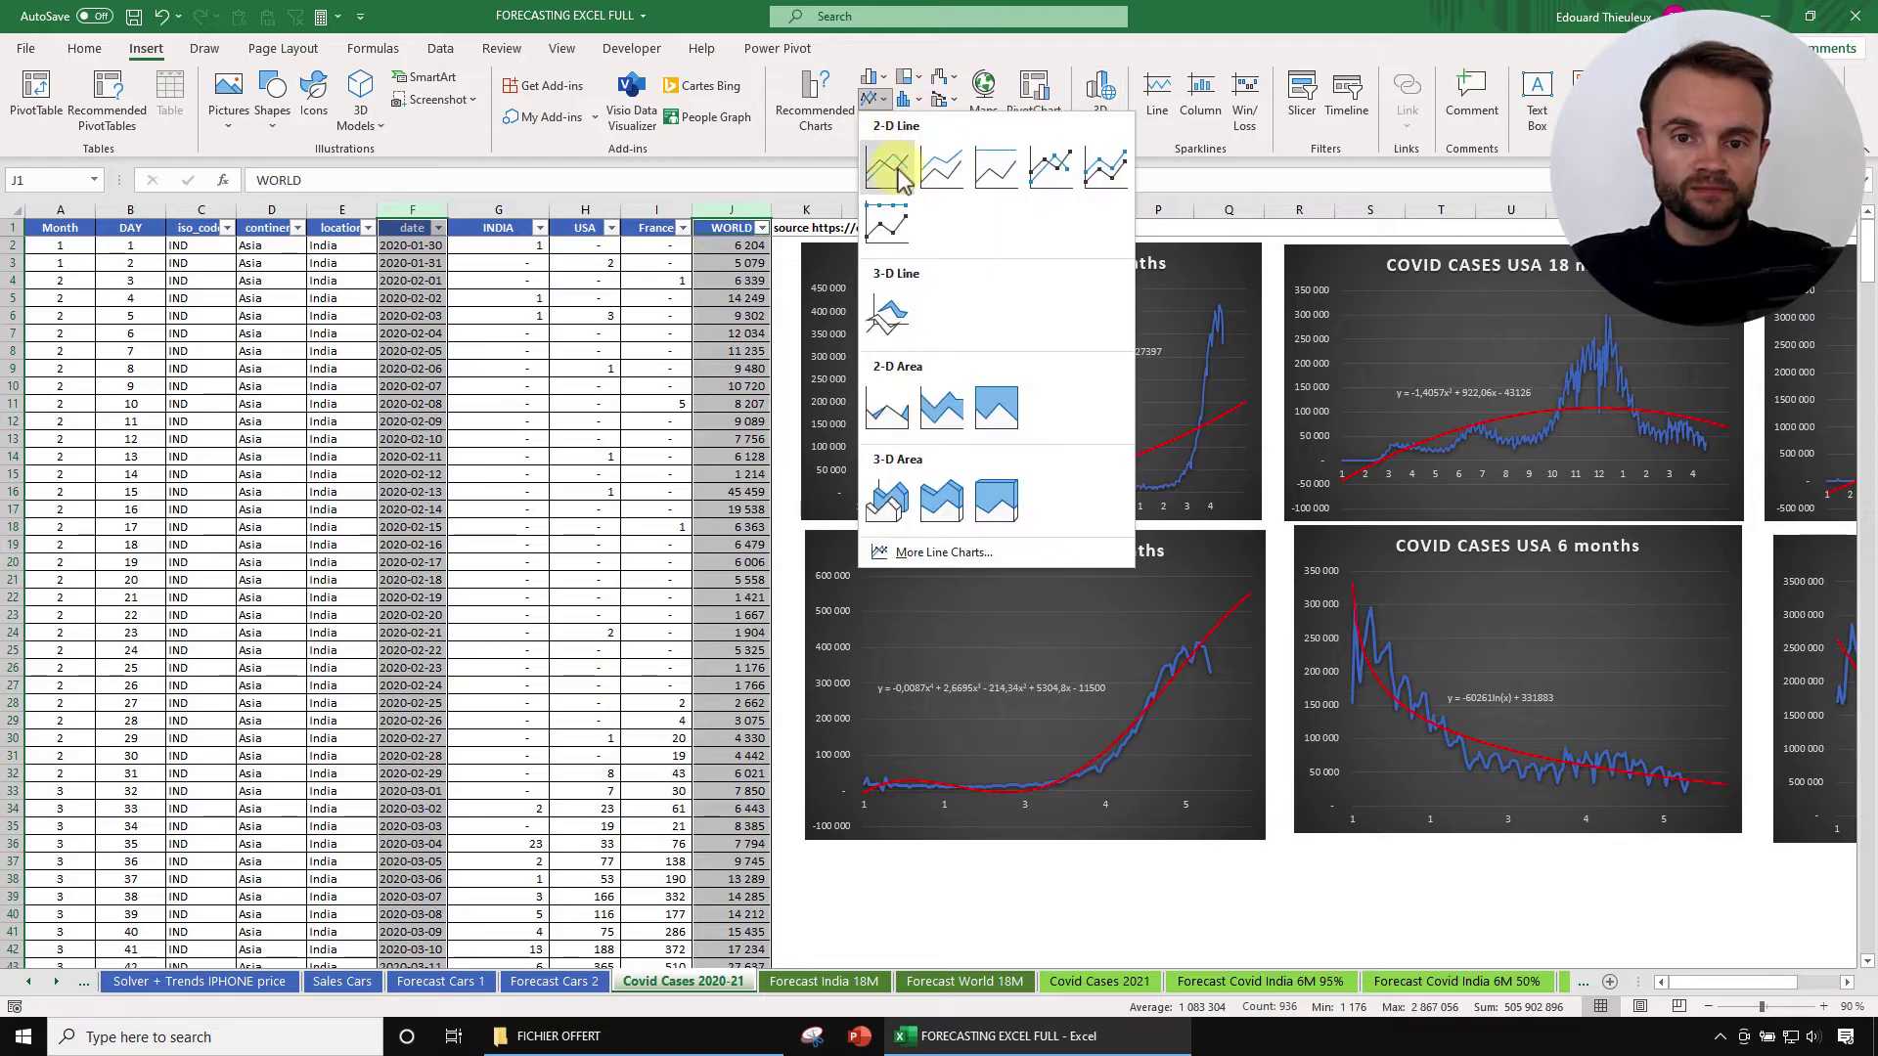
left_click(889, 184)
Step: Enlarge and move the WORLD chart to span about columns D to O, and apply the dark grey chart style
left_click_drag(1065, 489, 490, 199)
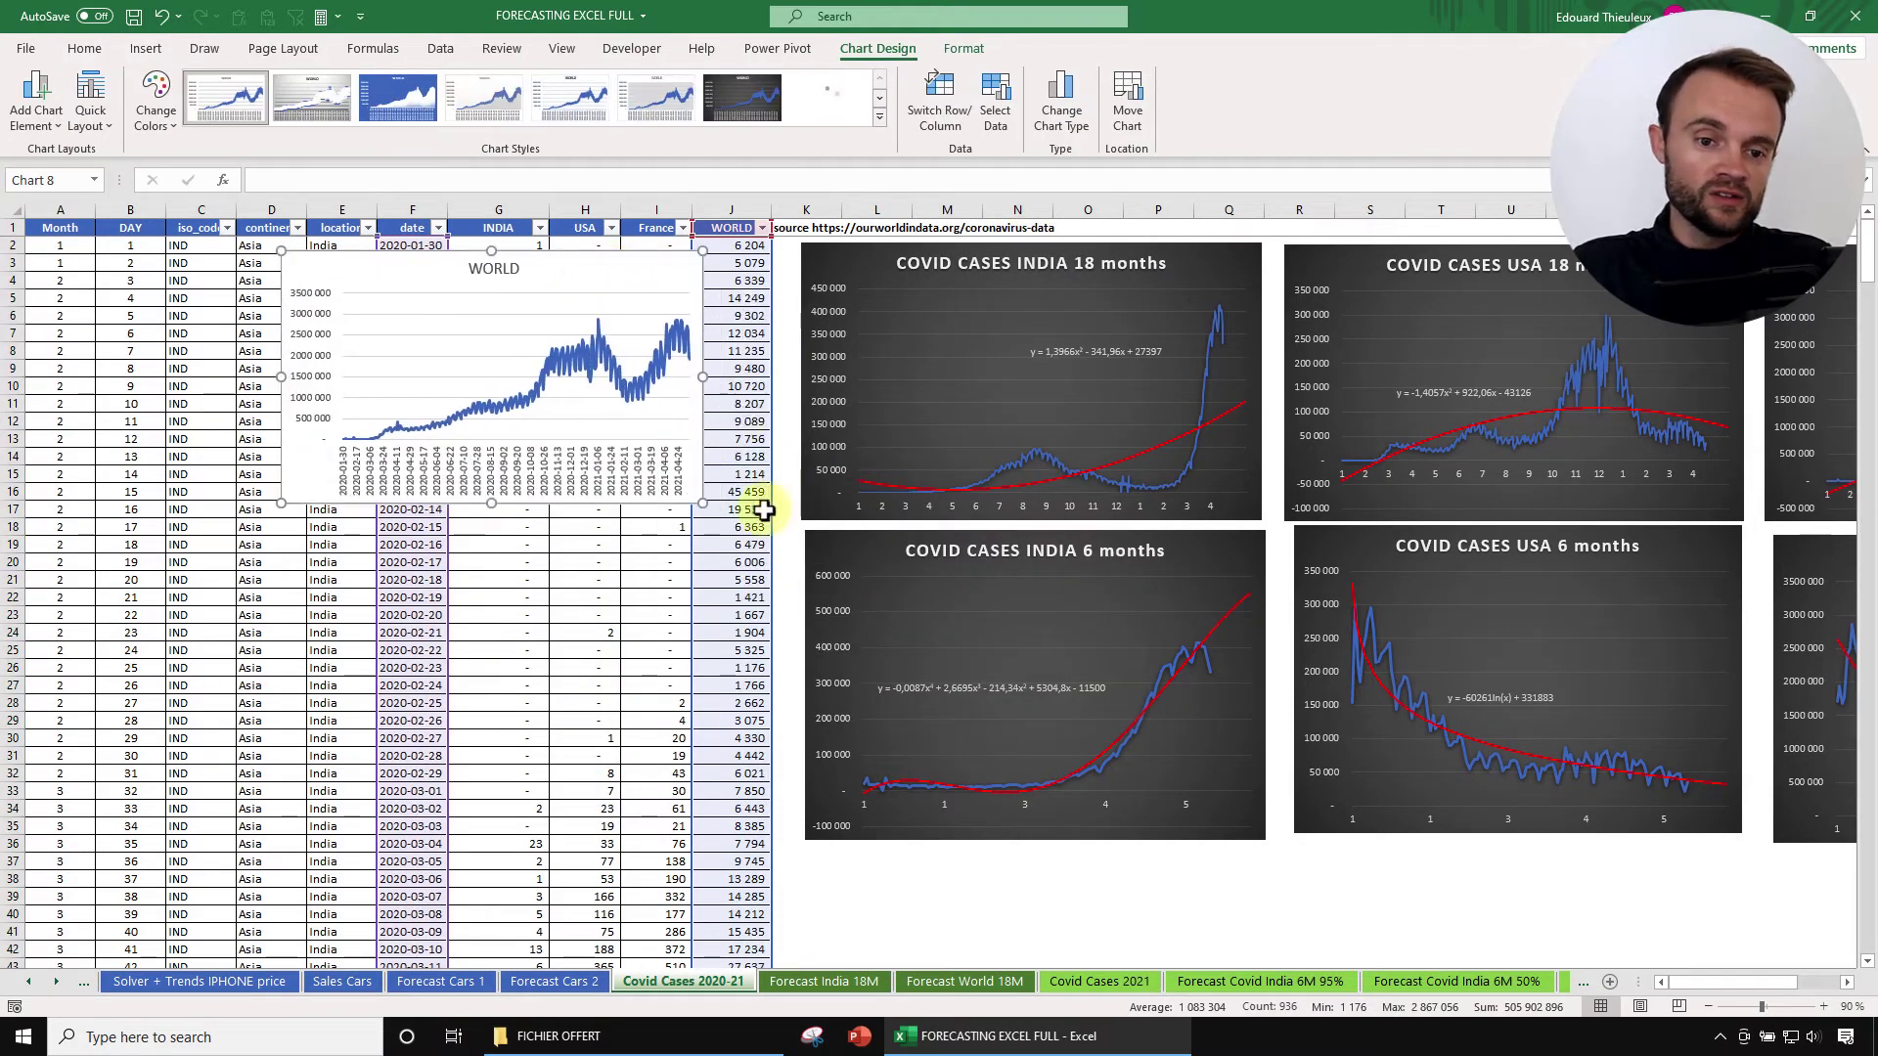
left_click_drag(713, 495, 1197, 776)
left_click(744, 98)
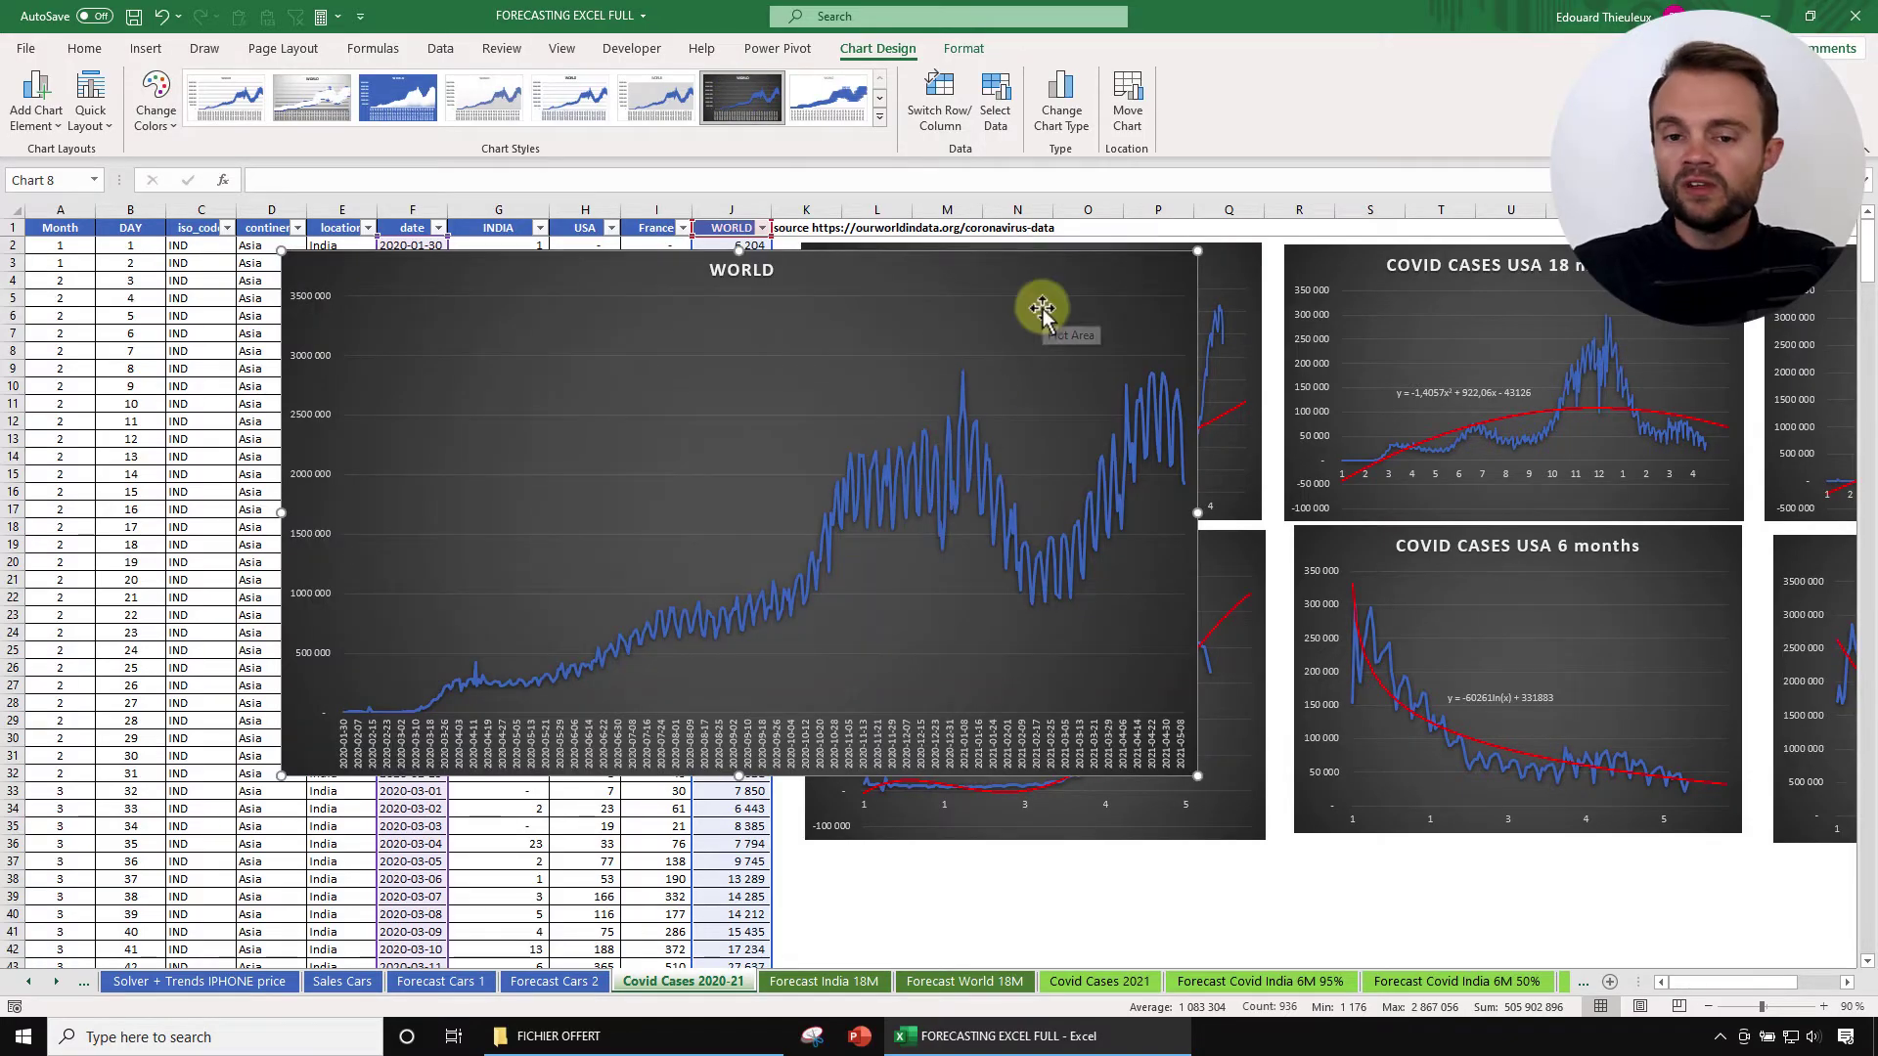
left_click_drag(1030, 273, 944, 275)
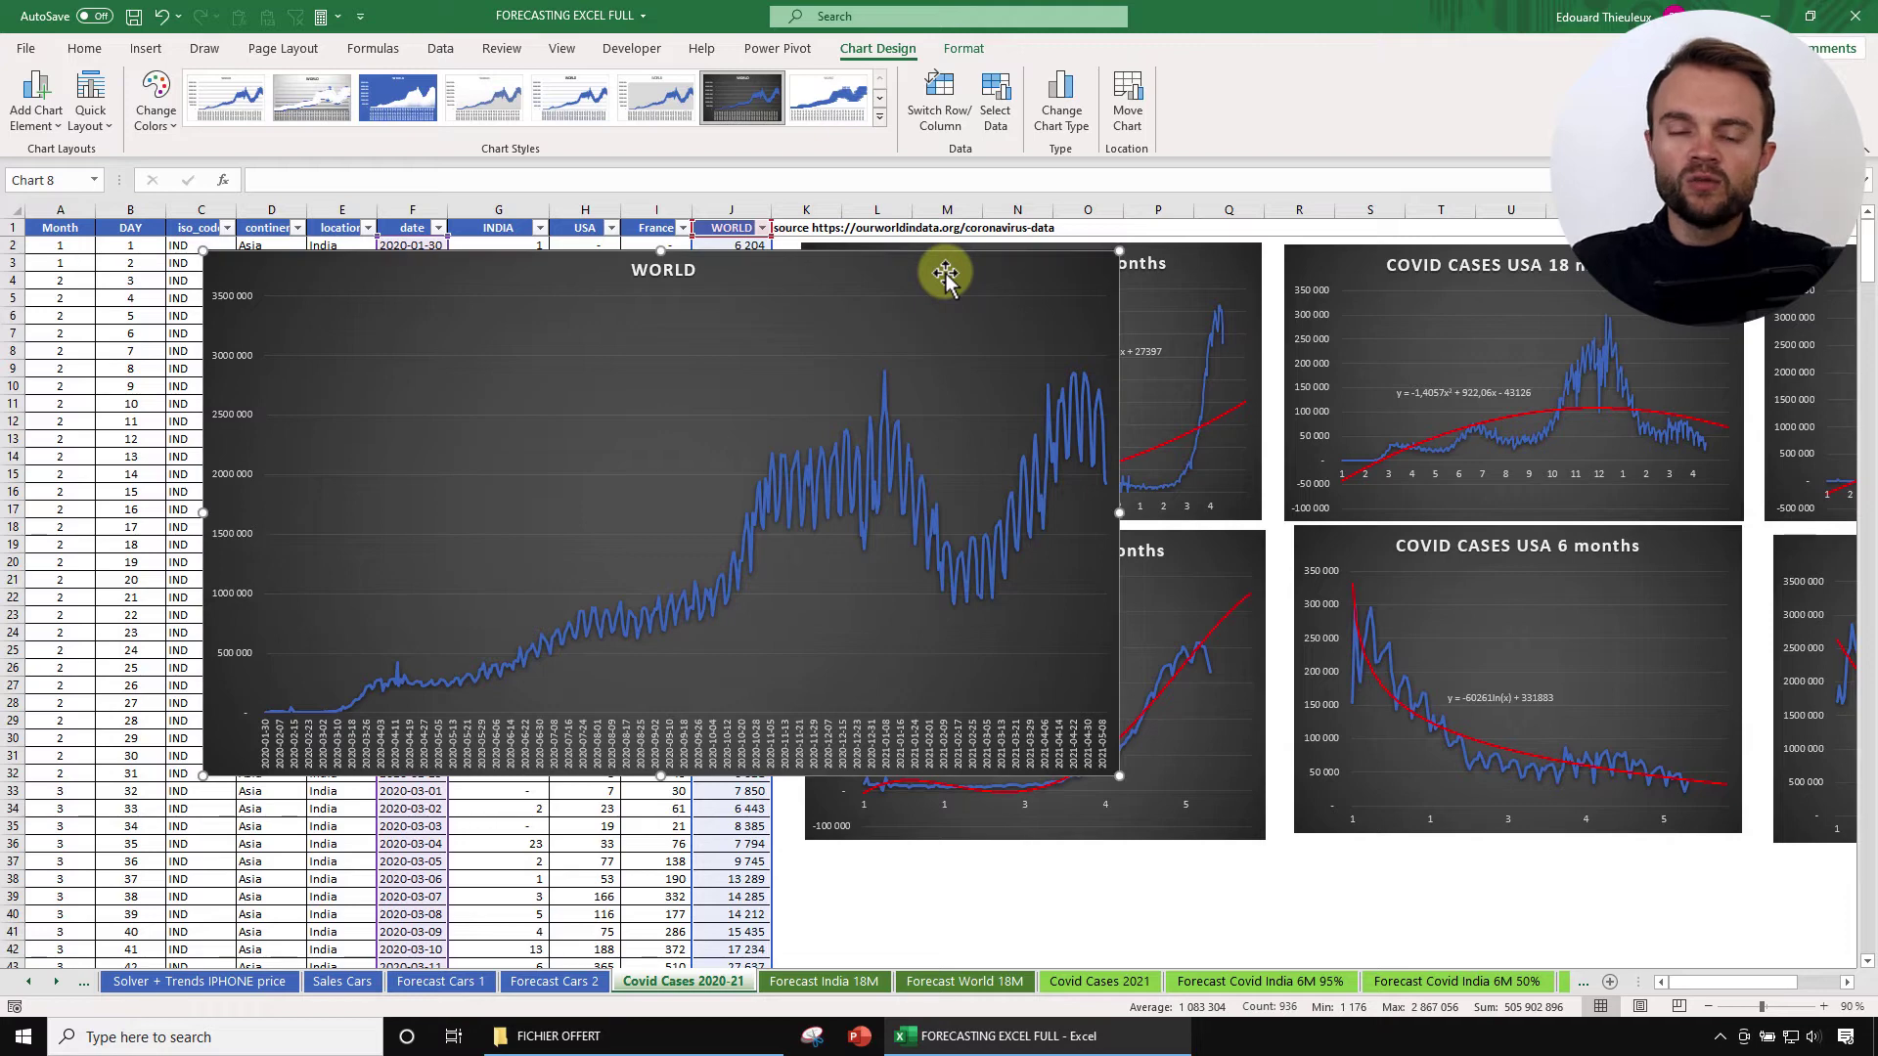
Step: Add a linear trendline to the WORLD series and colour it red
left_click(850, 481)
right_click(841, 474)
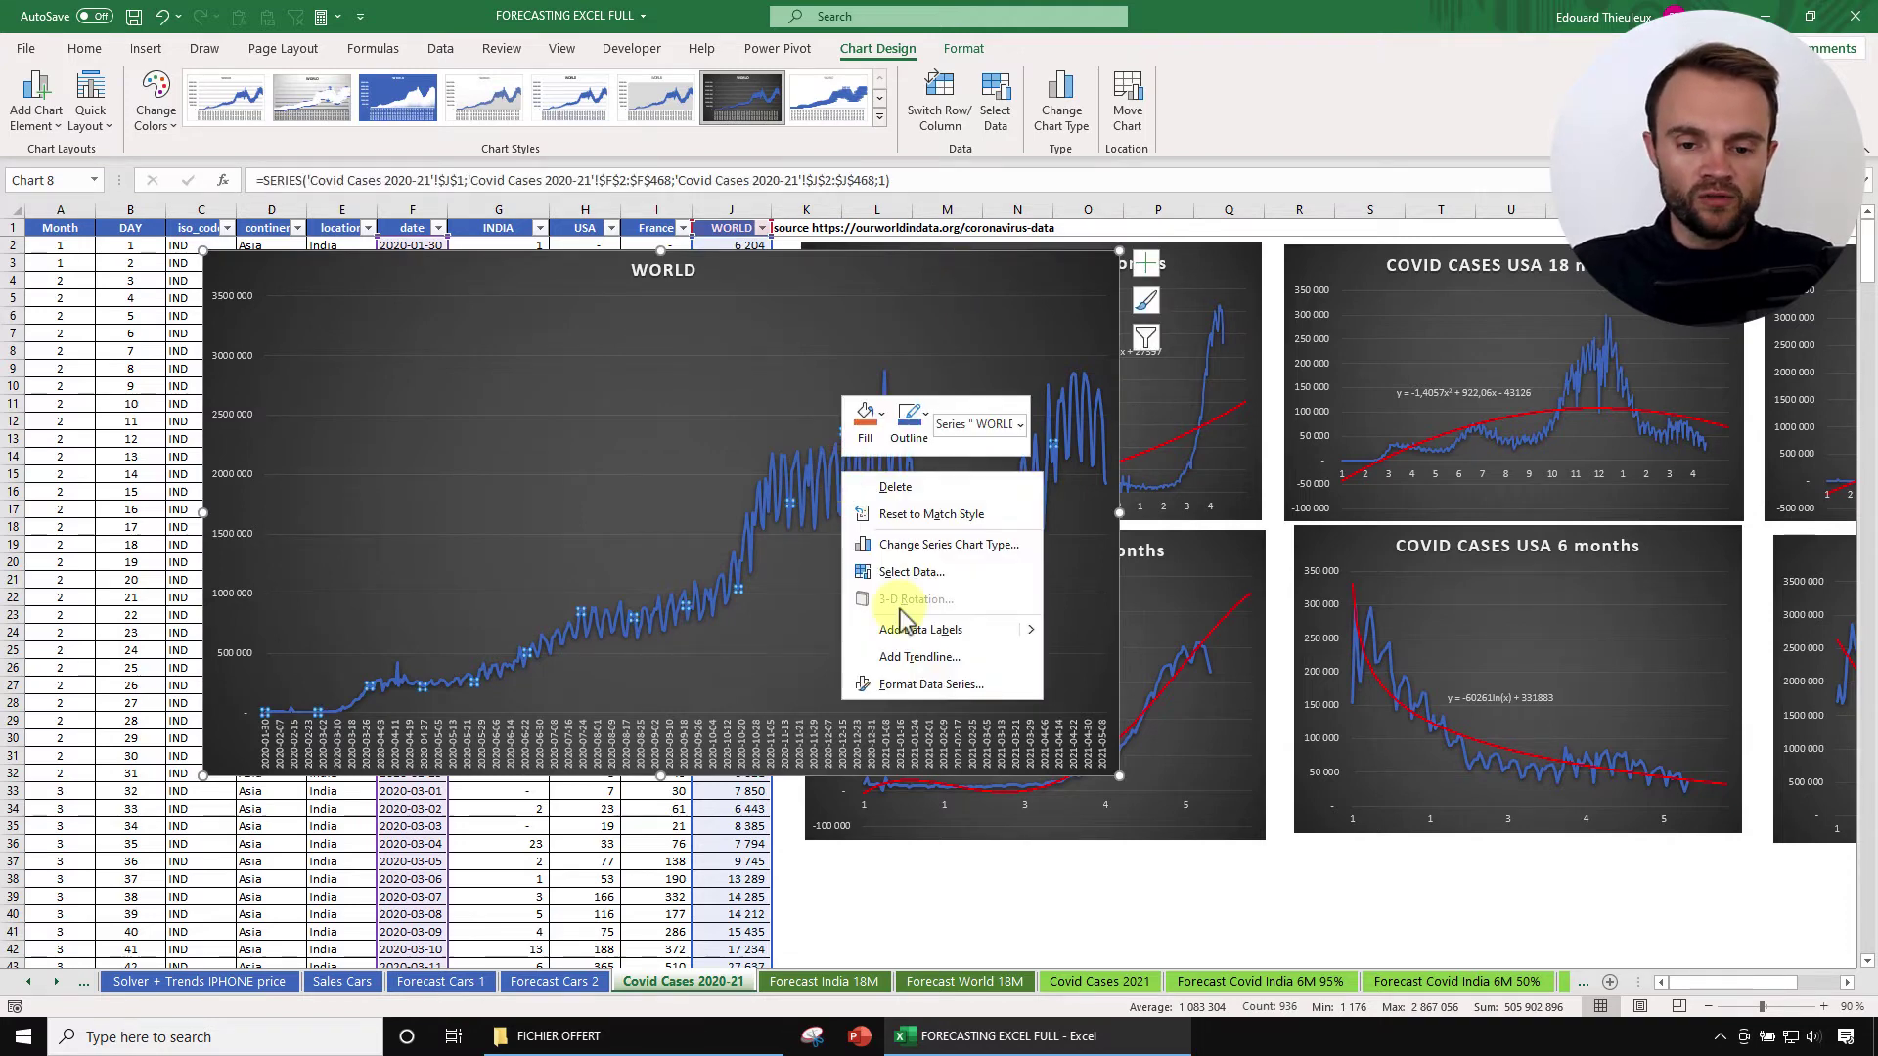
left_click(939, 657)
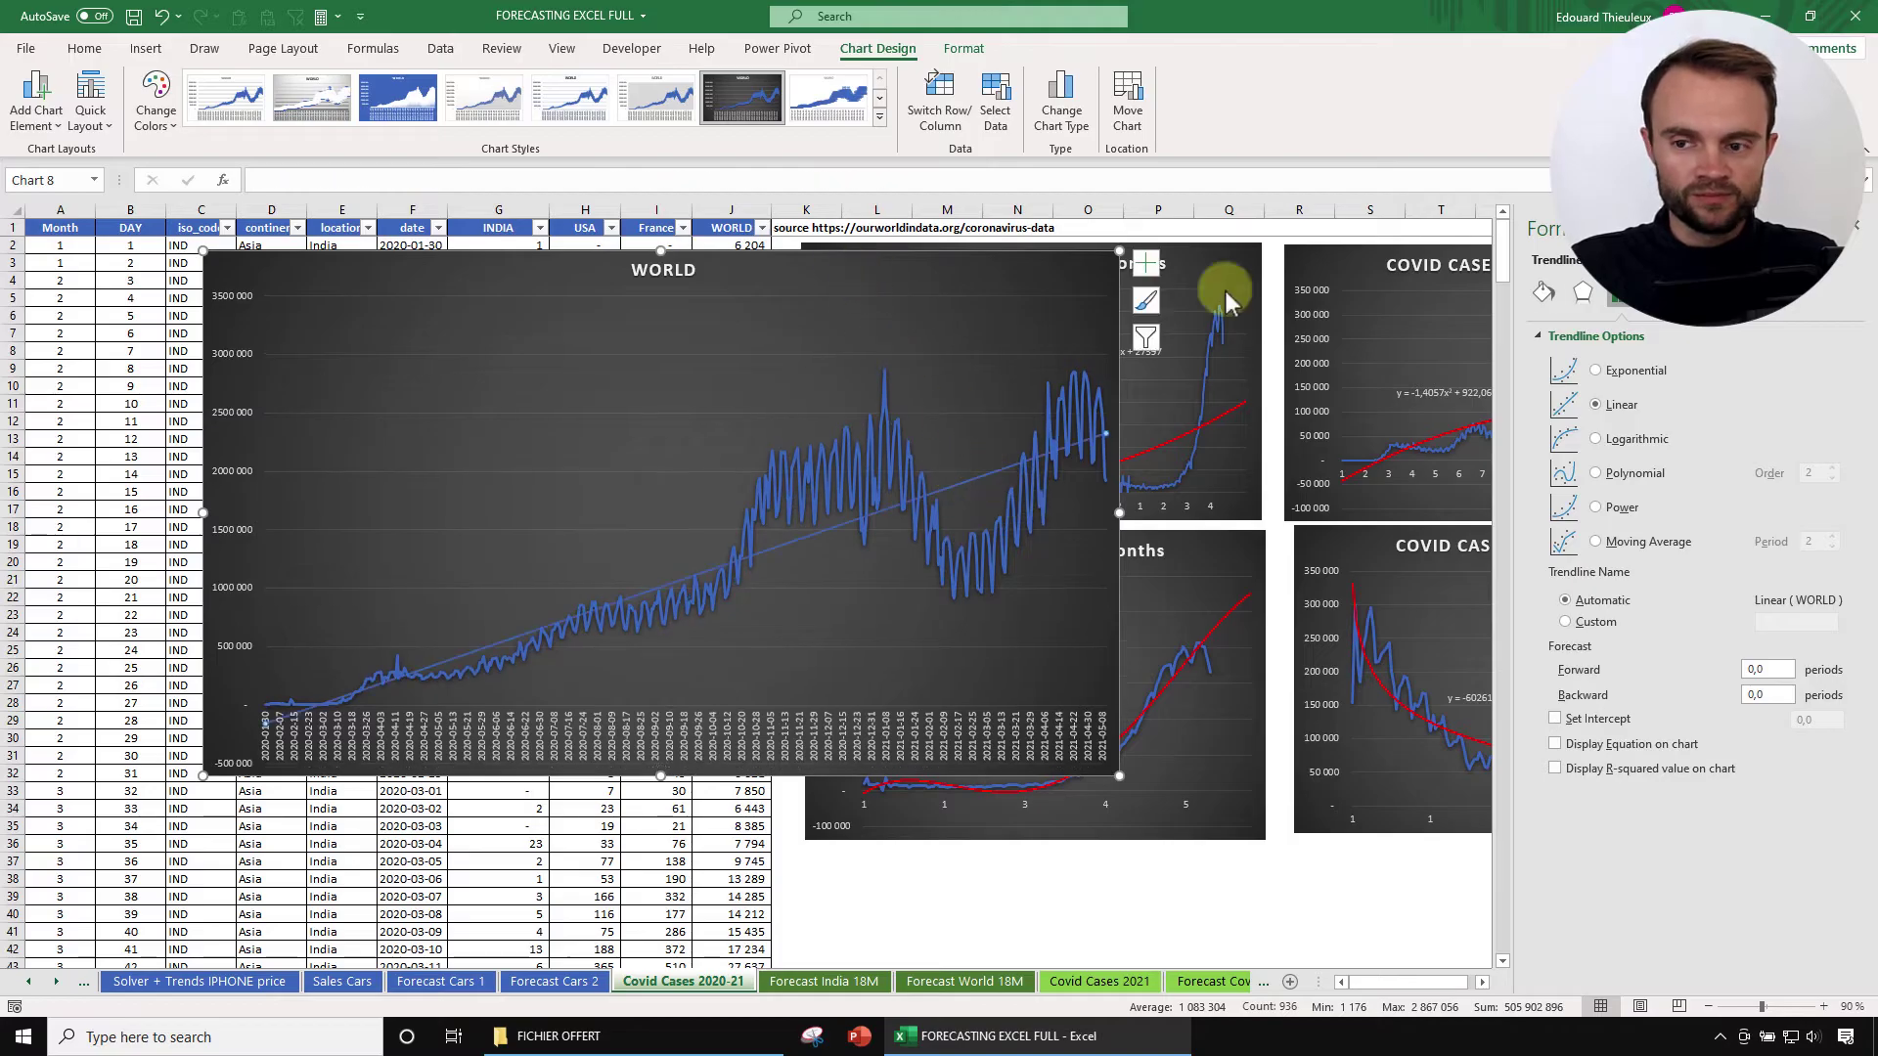
left_click(1543, 292)
left_click(1820, 467)
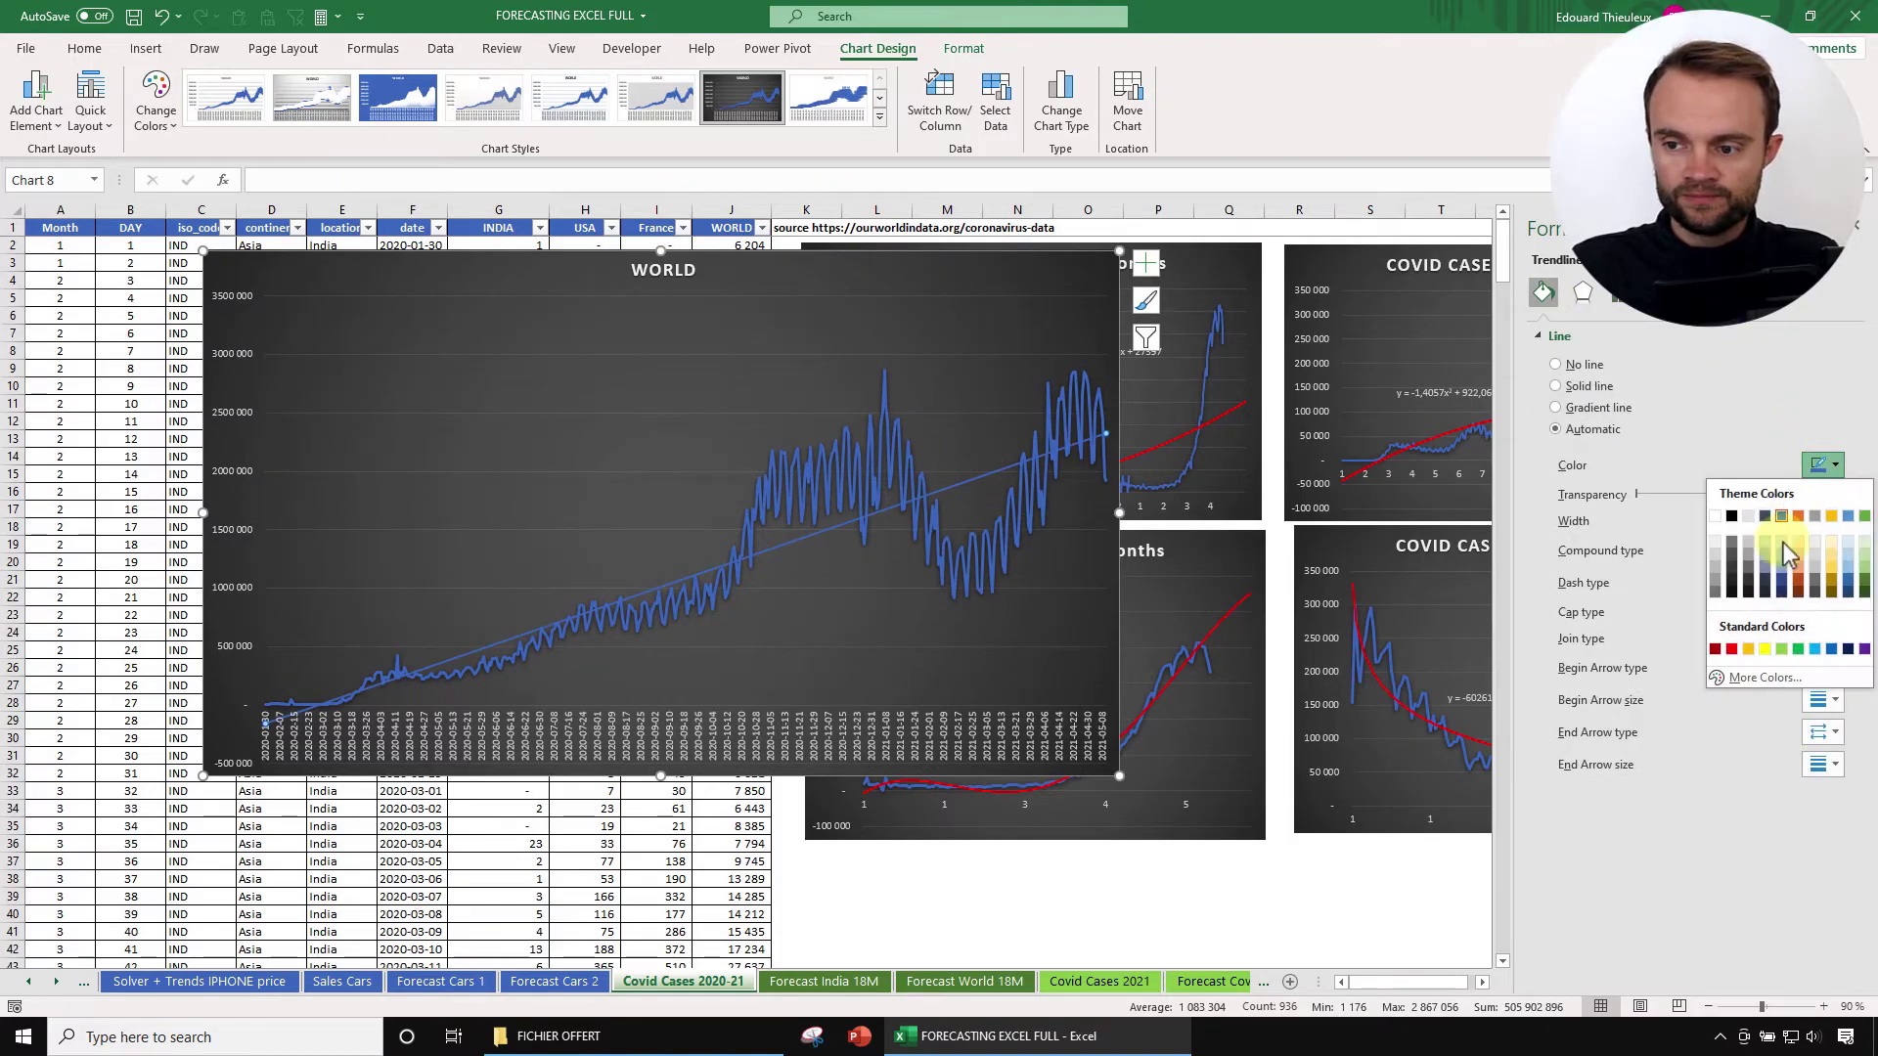
left_click(1737, 663)
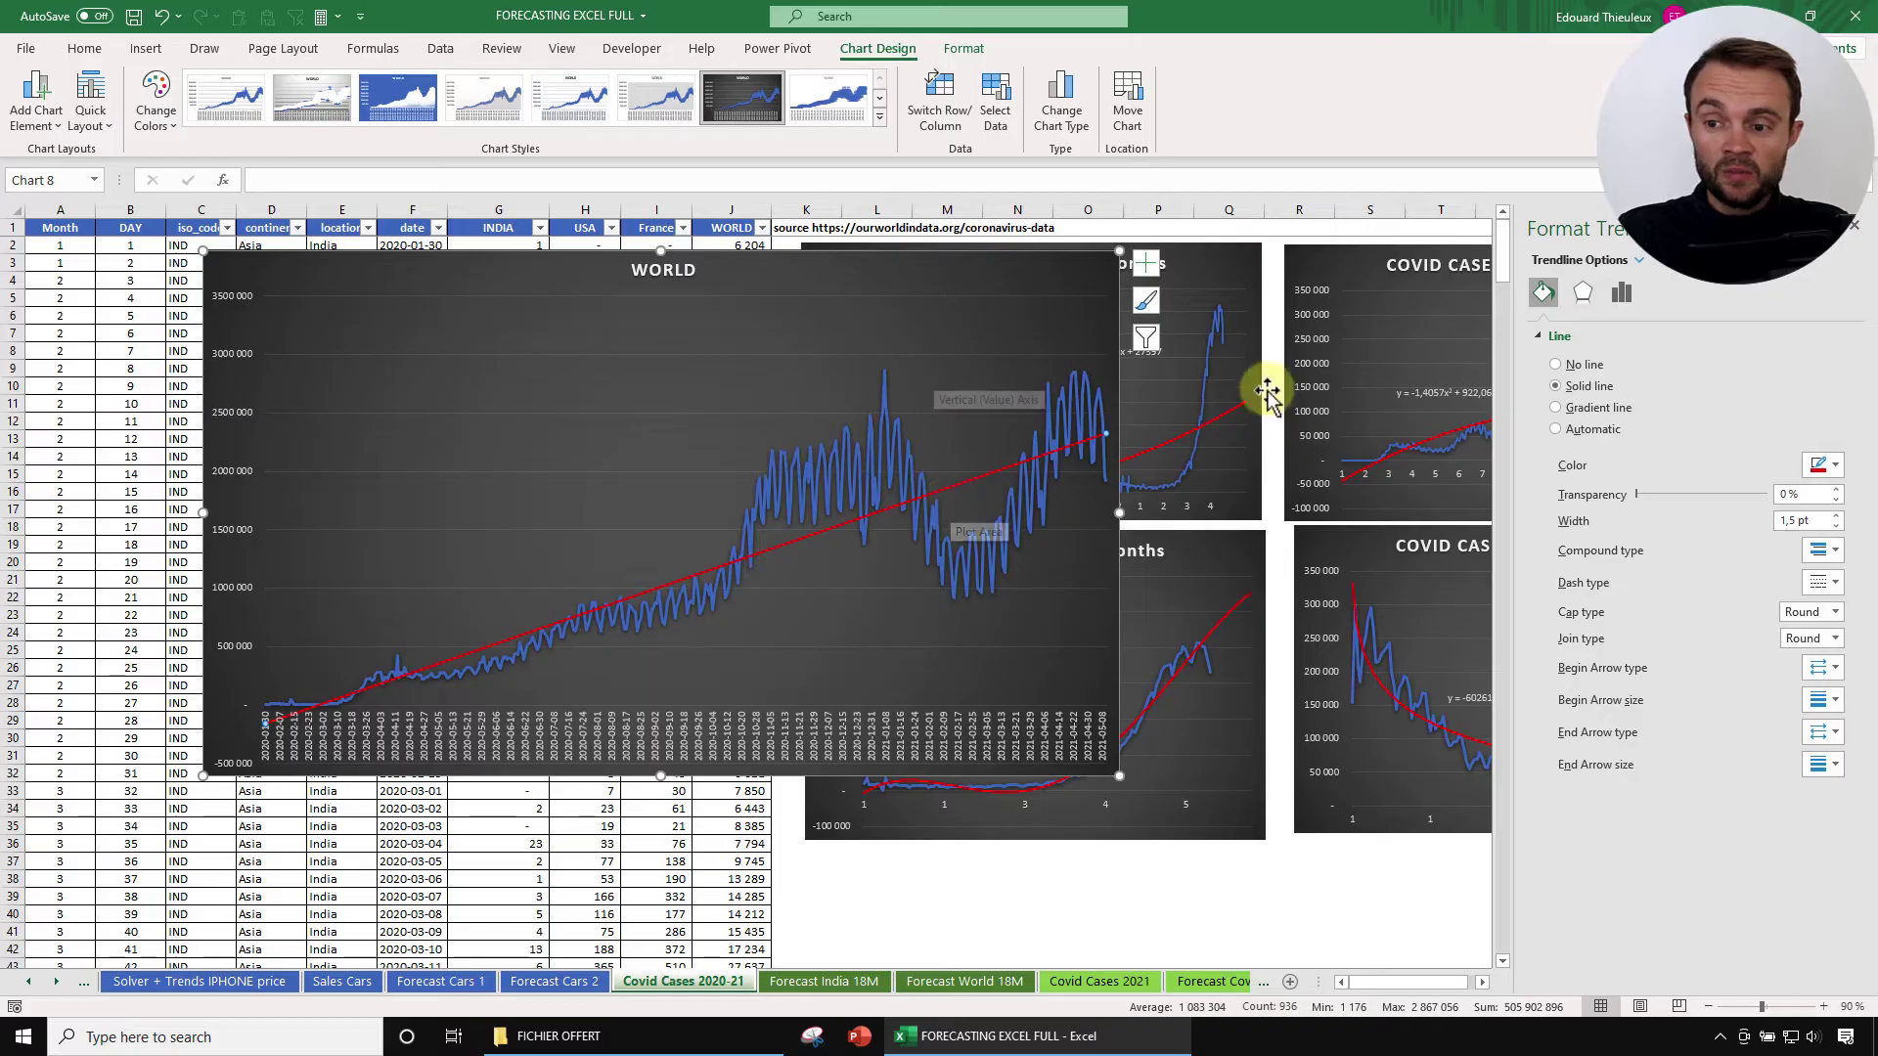
Step: Try the Exponential, Linear, Logarithmic, Polynomial and Power types on the WORLD trendline
left_click(1622, 293)
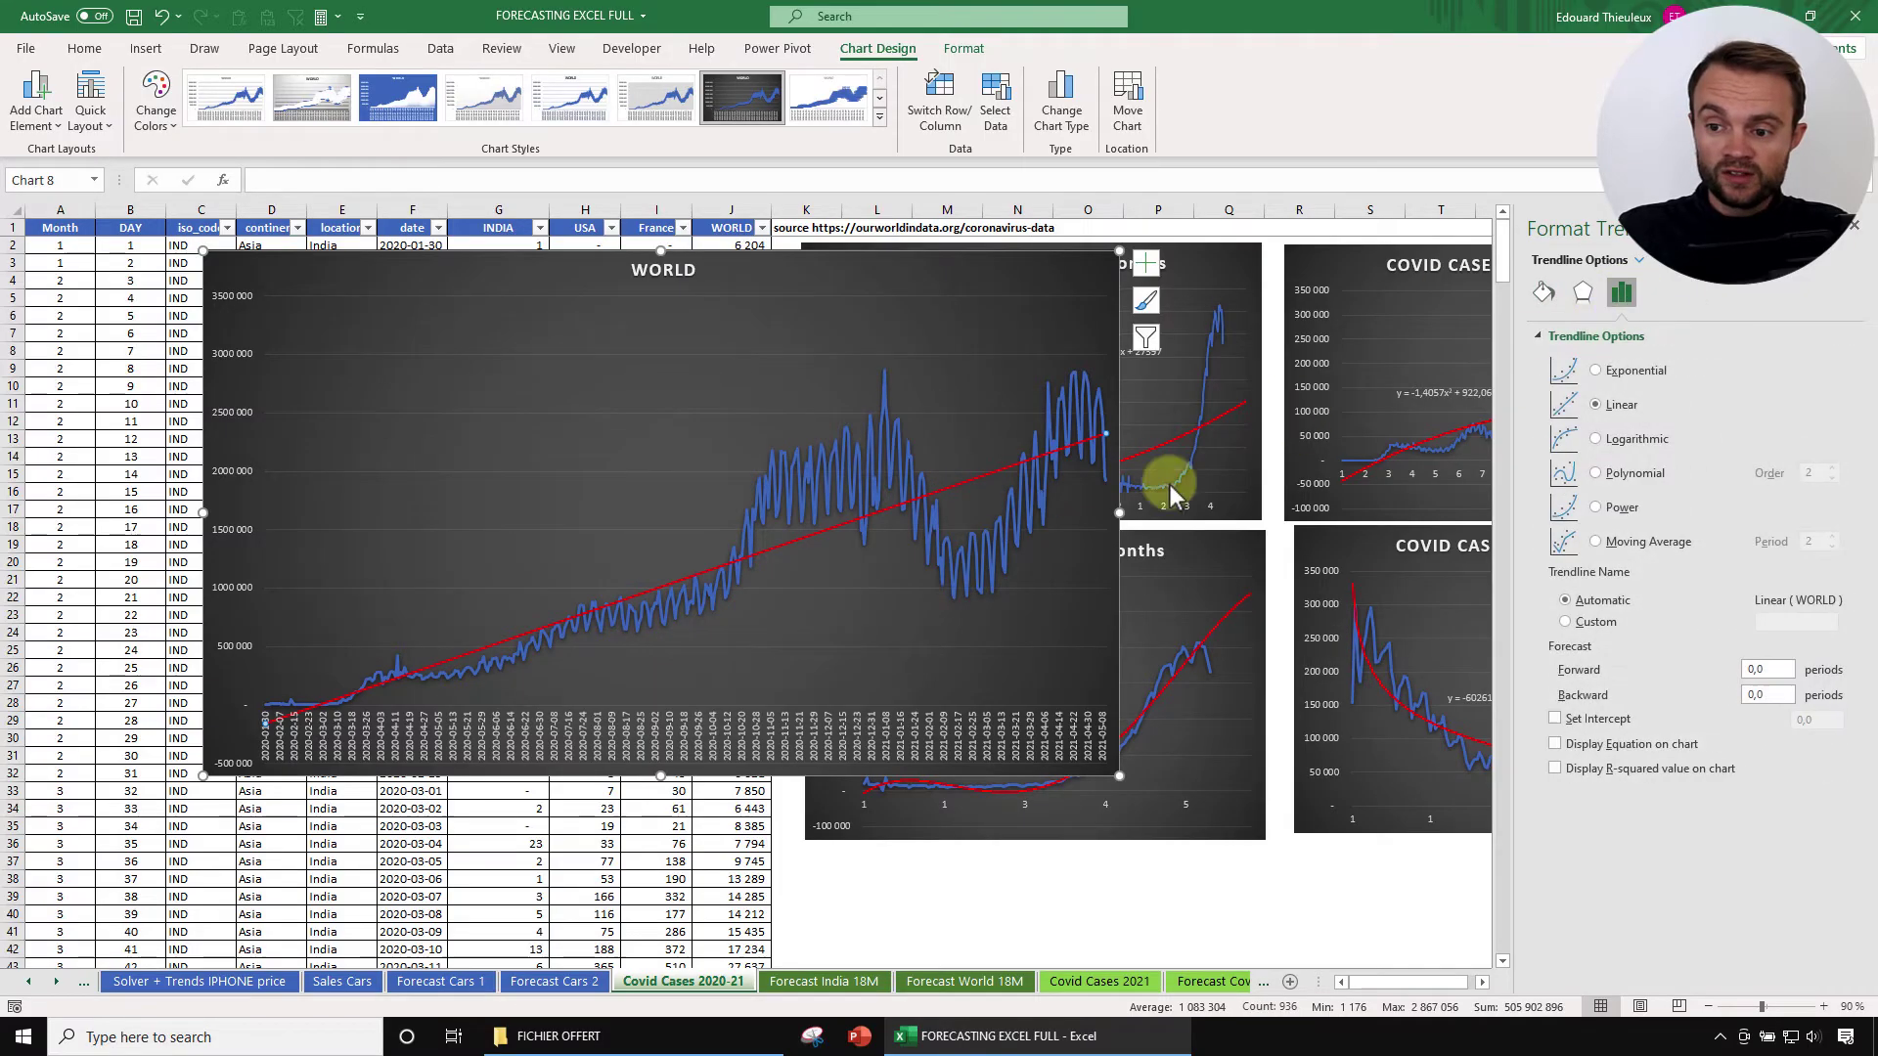
left_click(1631, 377)
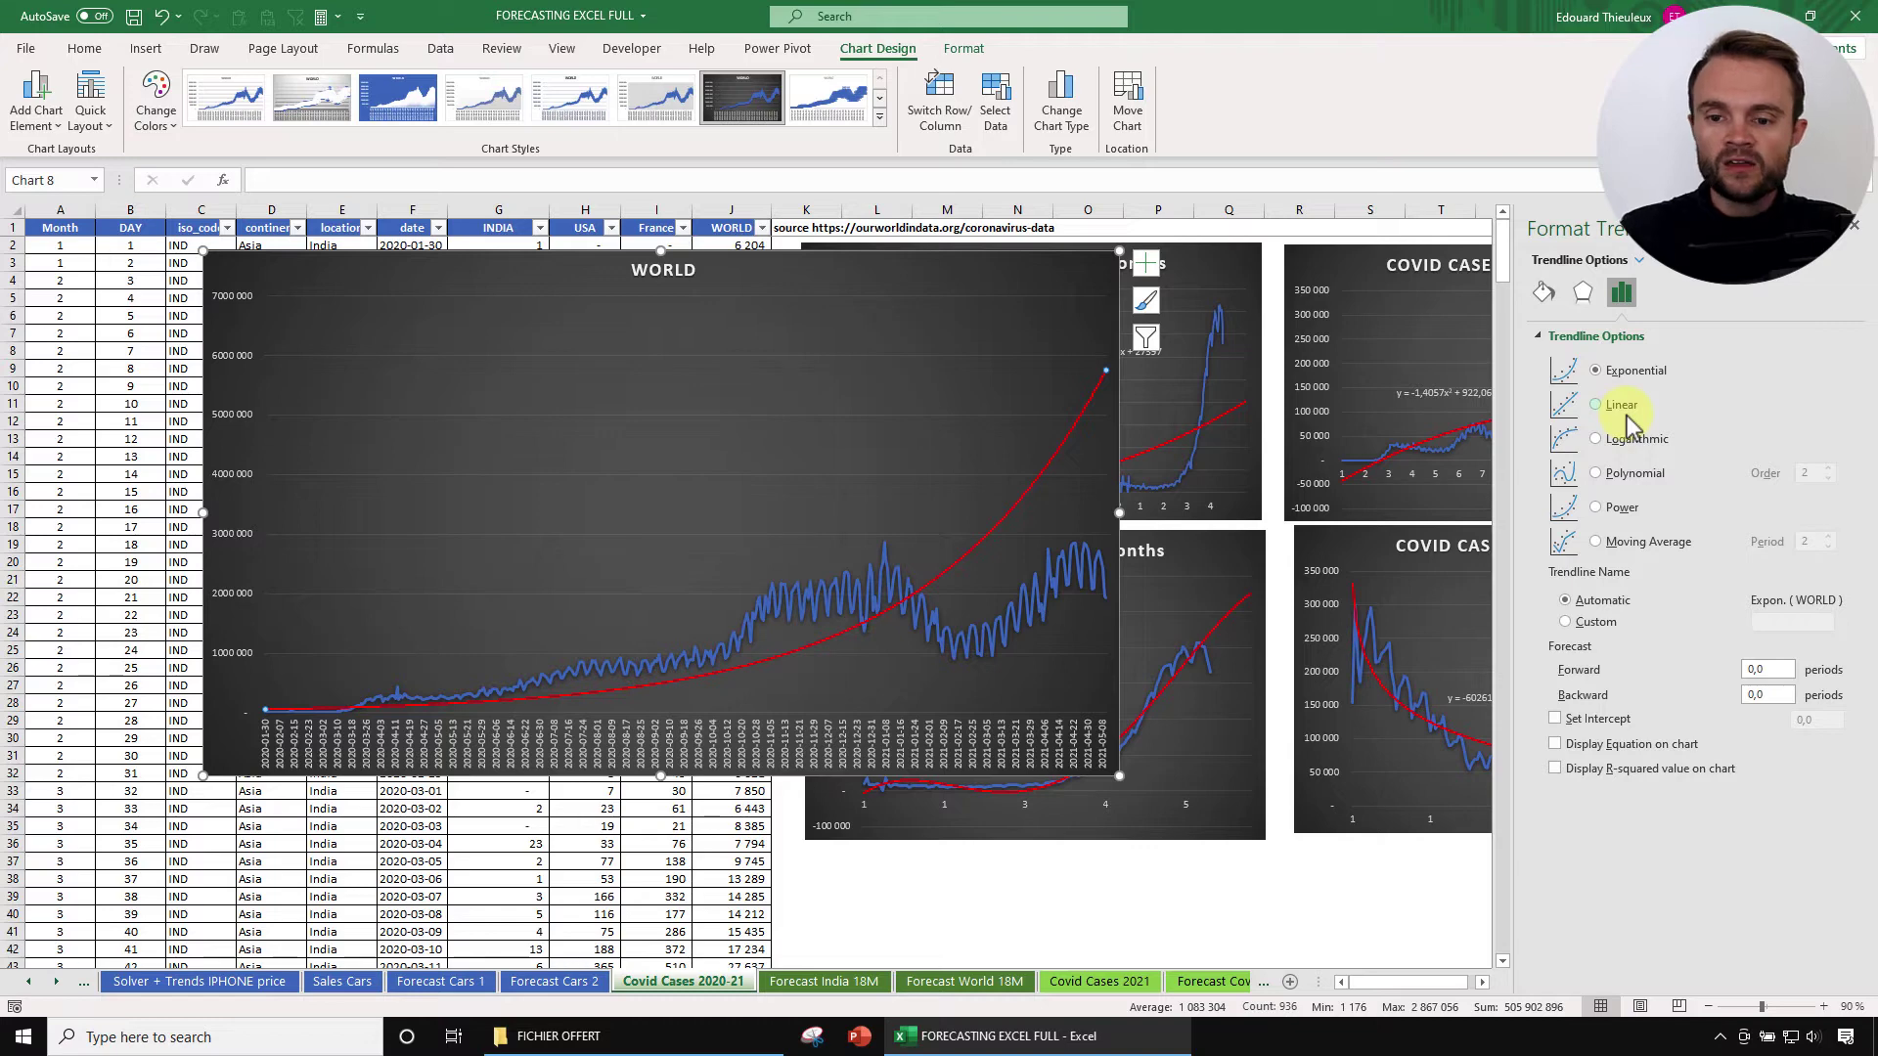
left_click(1628, 426)
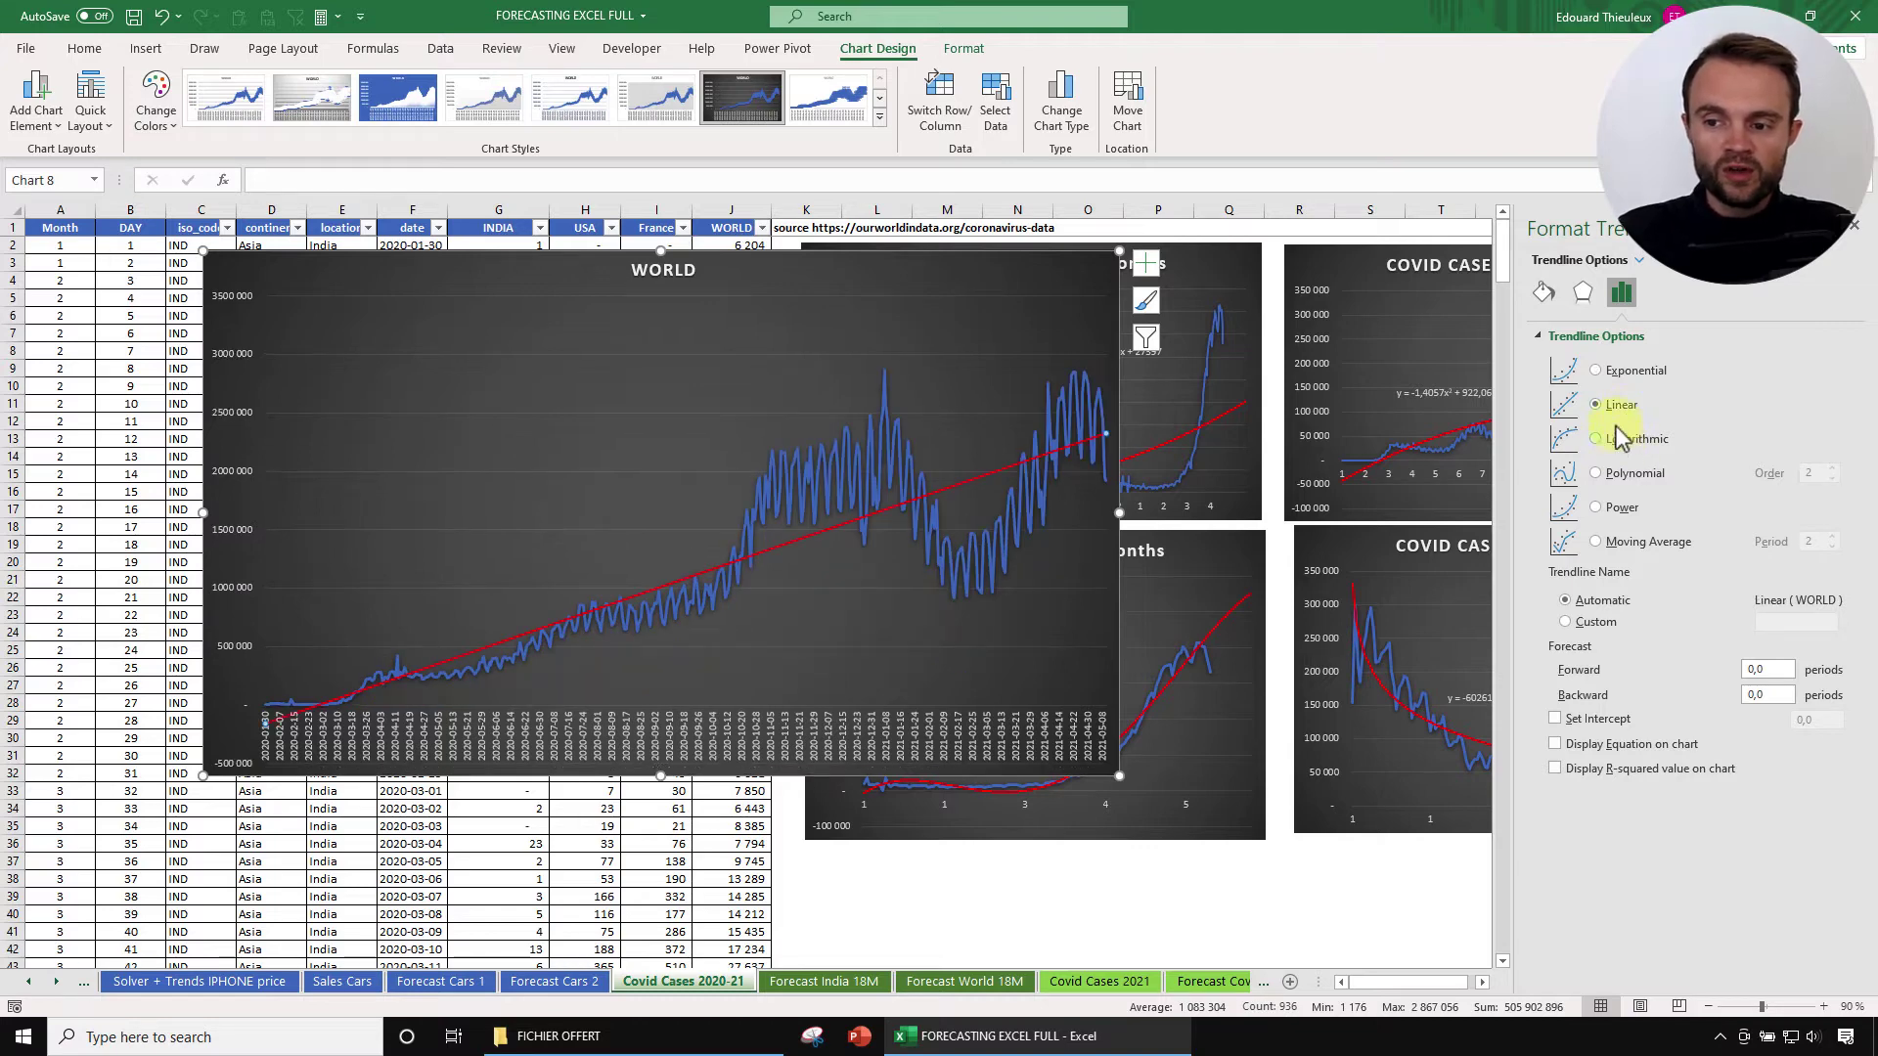
left_click(1642, 381)
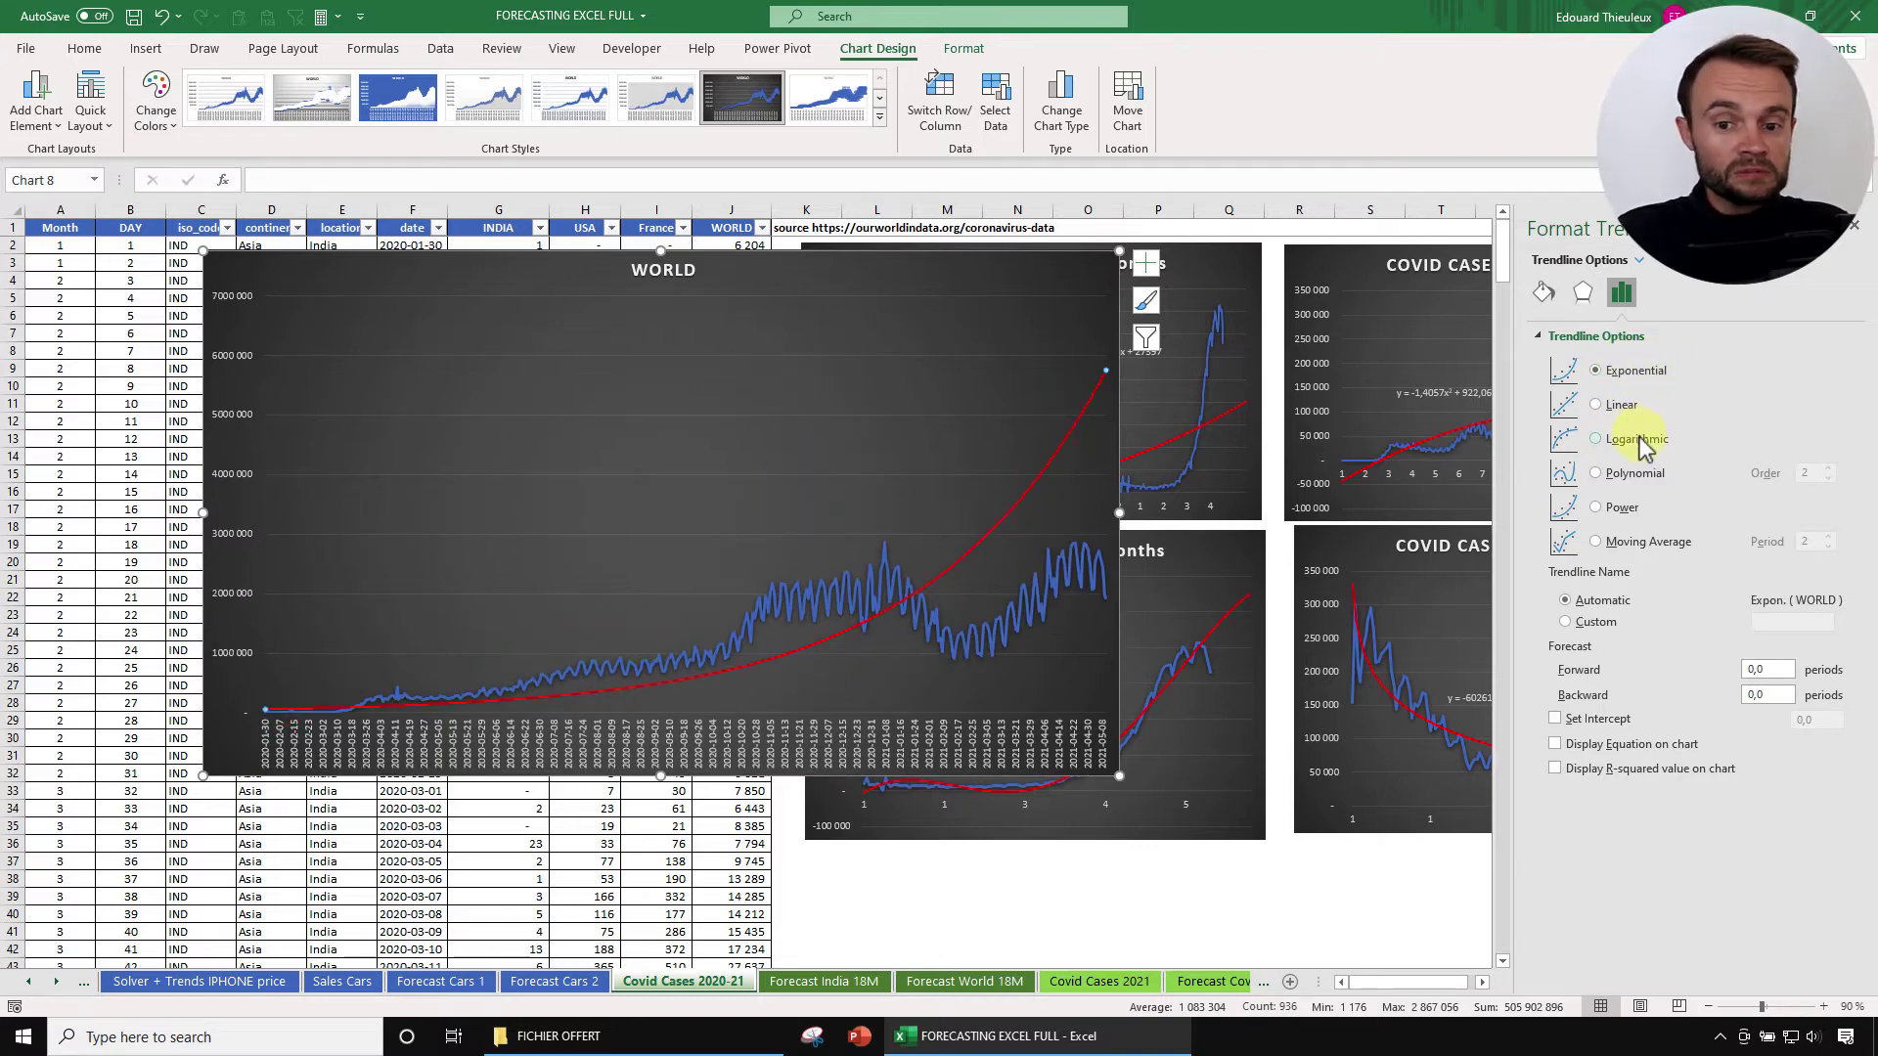
left_click(1651, 441)
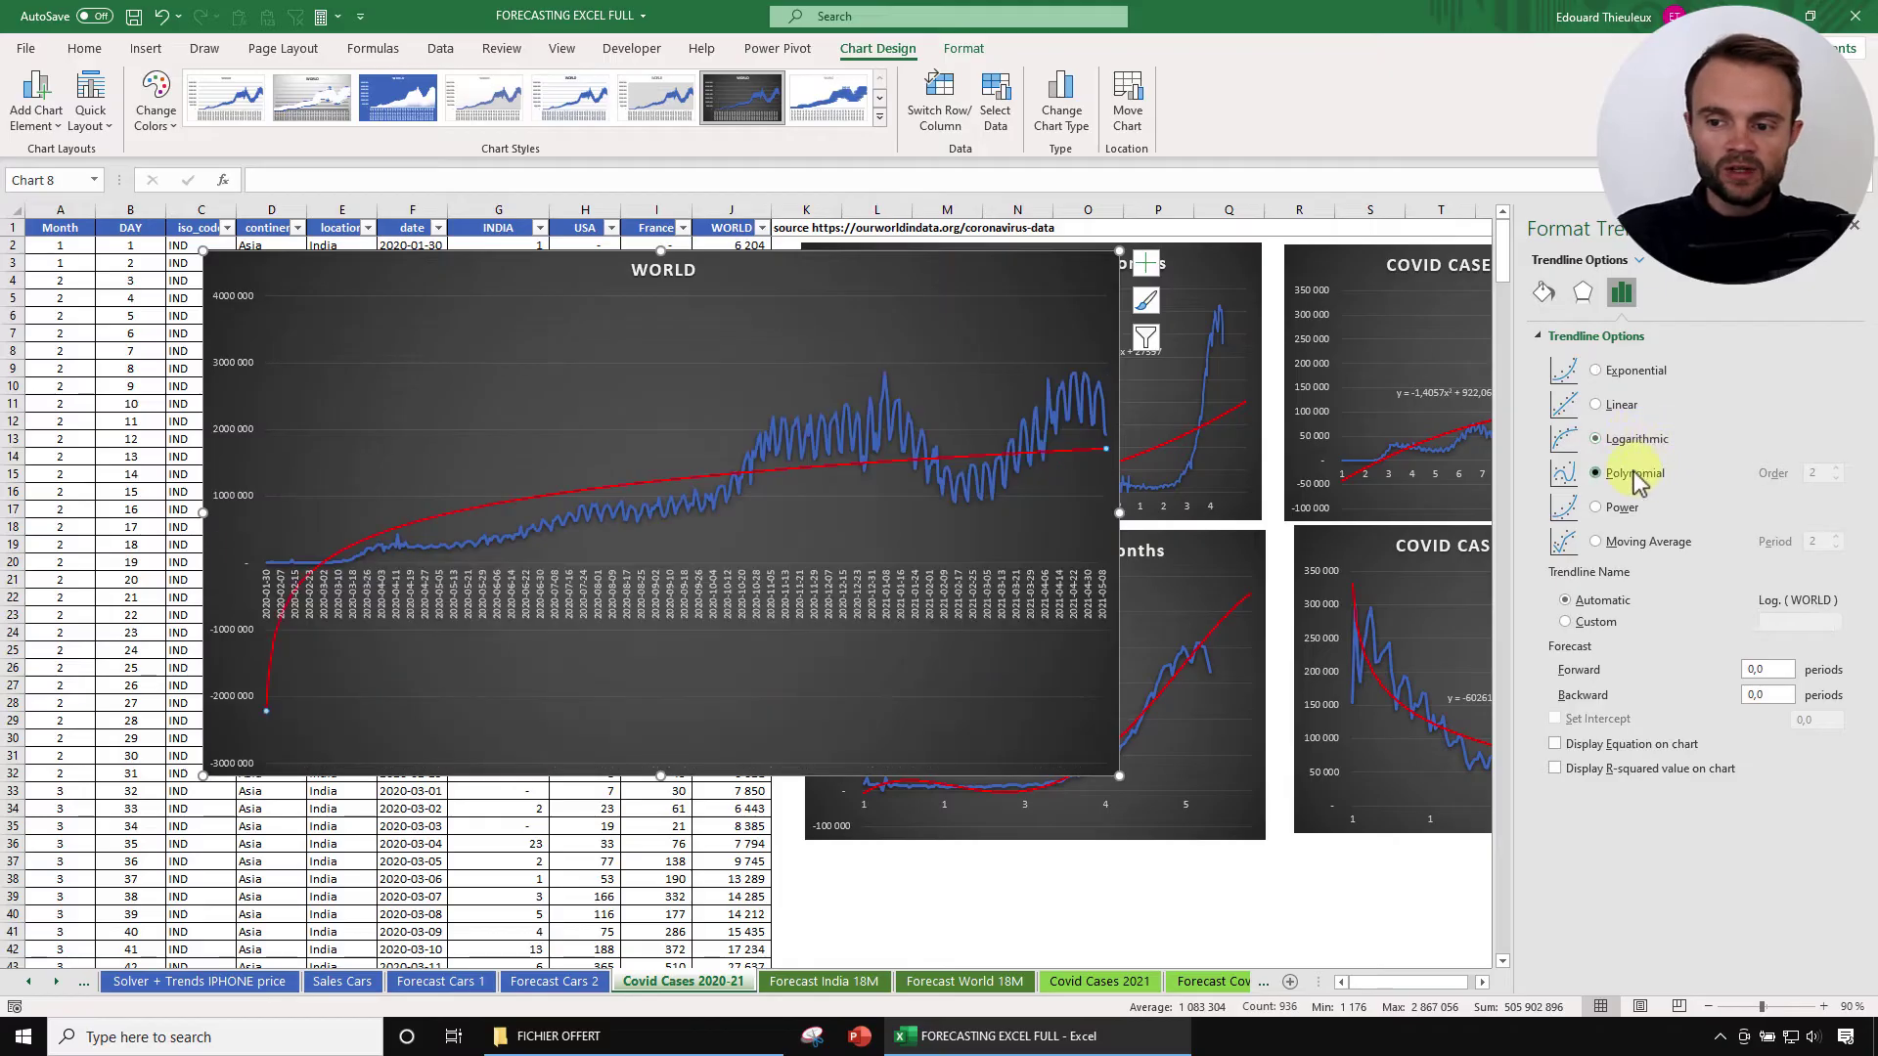
left_click(1636, 475)
left_click(1622, 509)
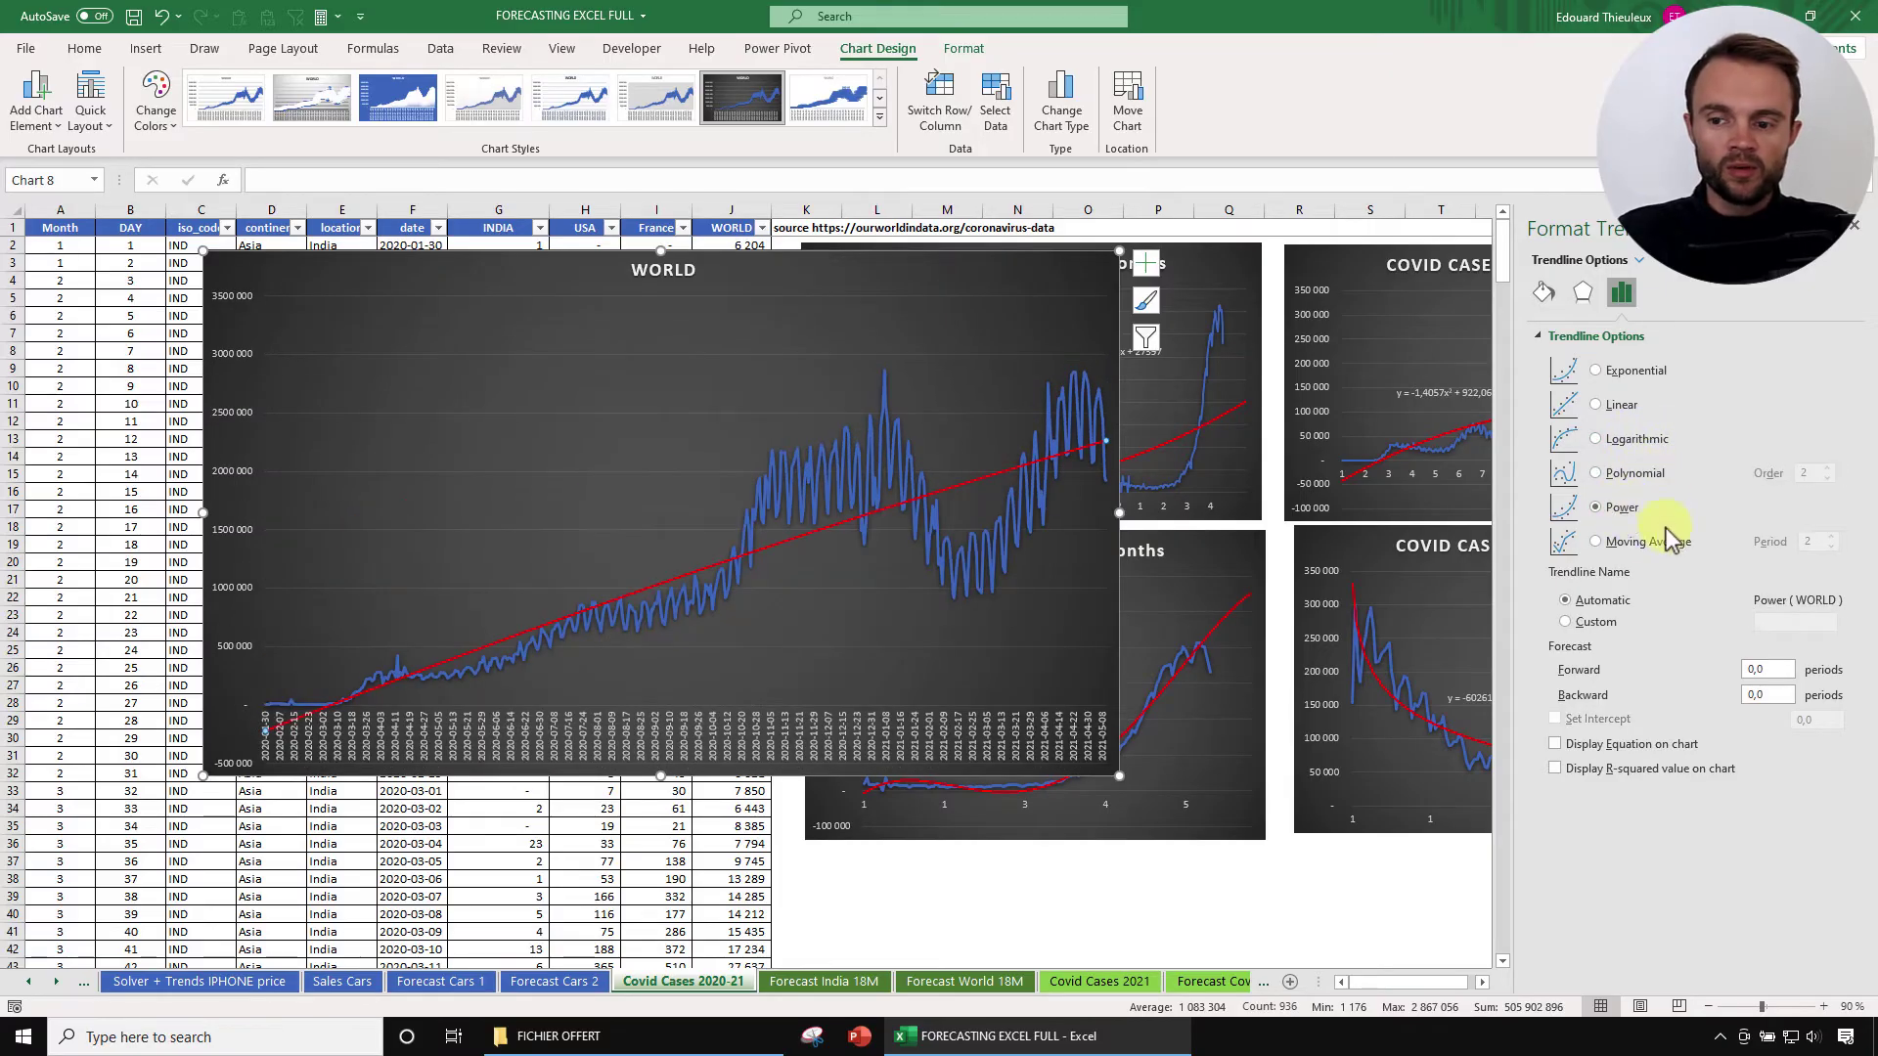
Step: Try a moving average trendline with a period of 7 on the WORLD series
left_click(1617, 547)
left_click(1787, 537)
left_click(1787, 536)
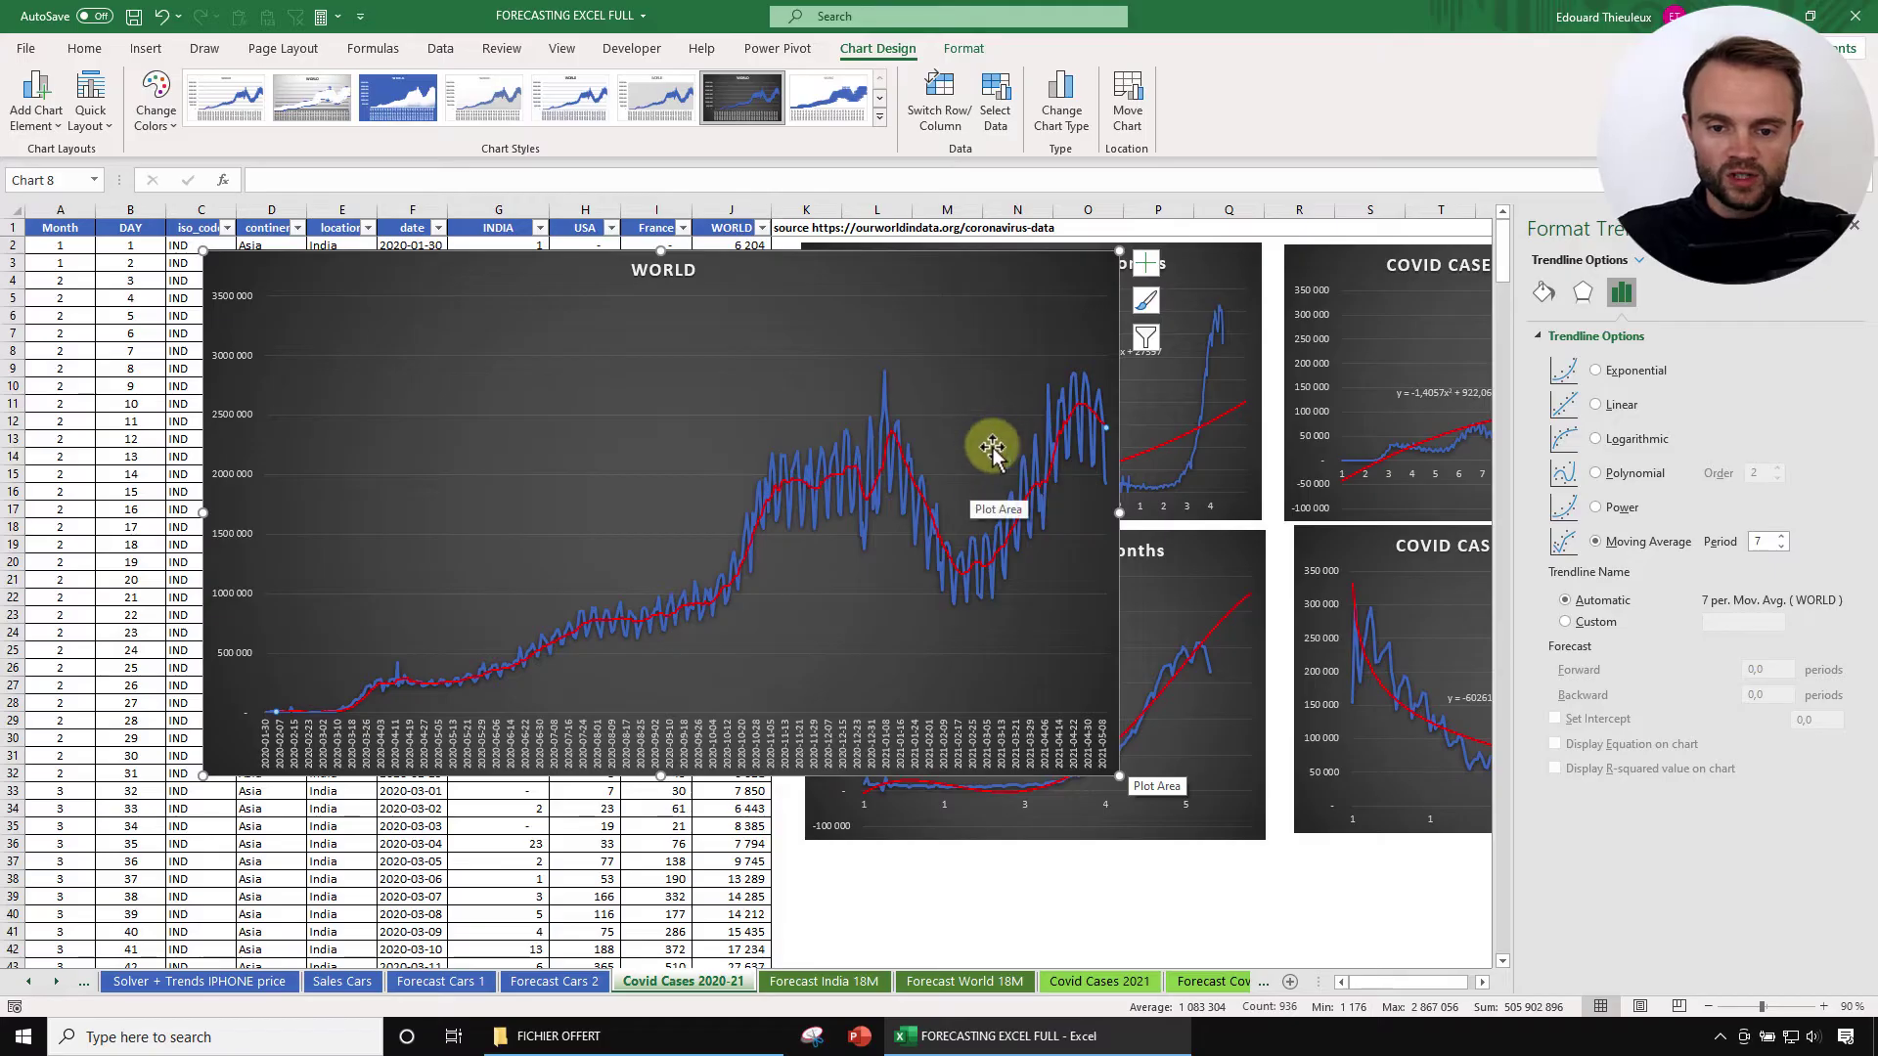
Step: Try a polynomial trendline of order 3 and a logarithmic one, and set the trendline back to Linear
left_click(1616, 481)
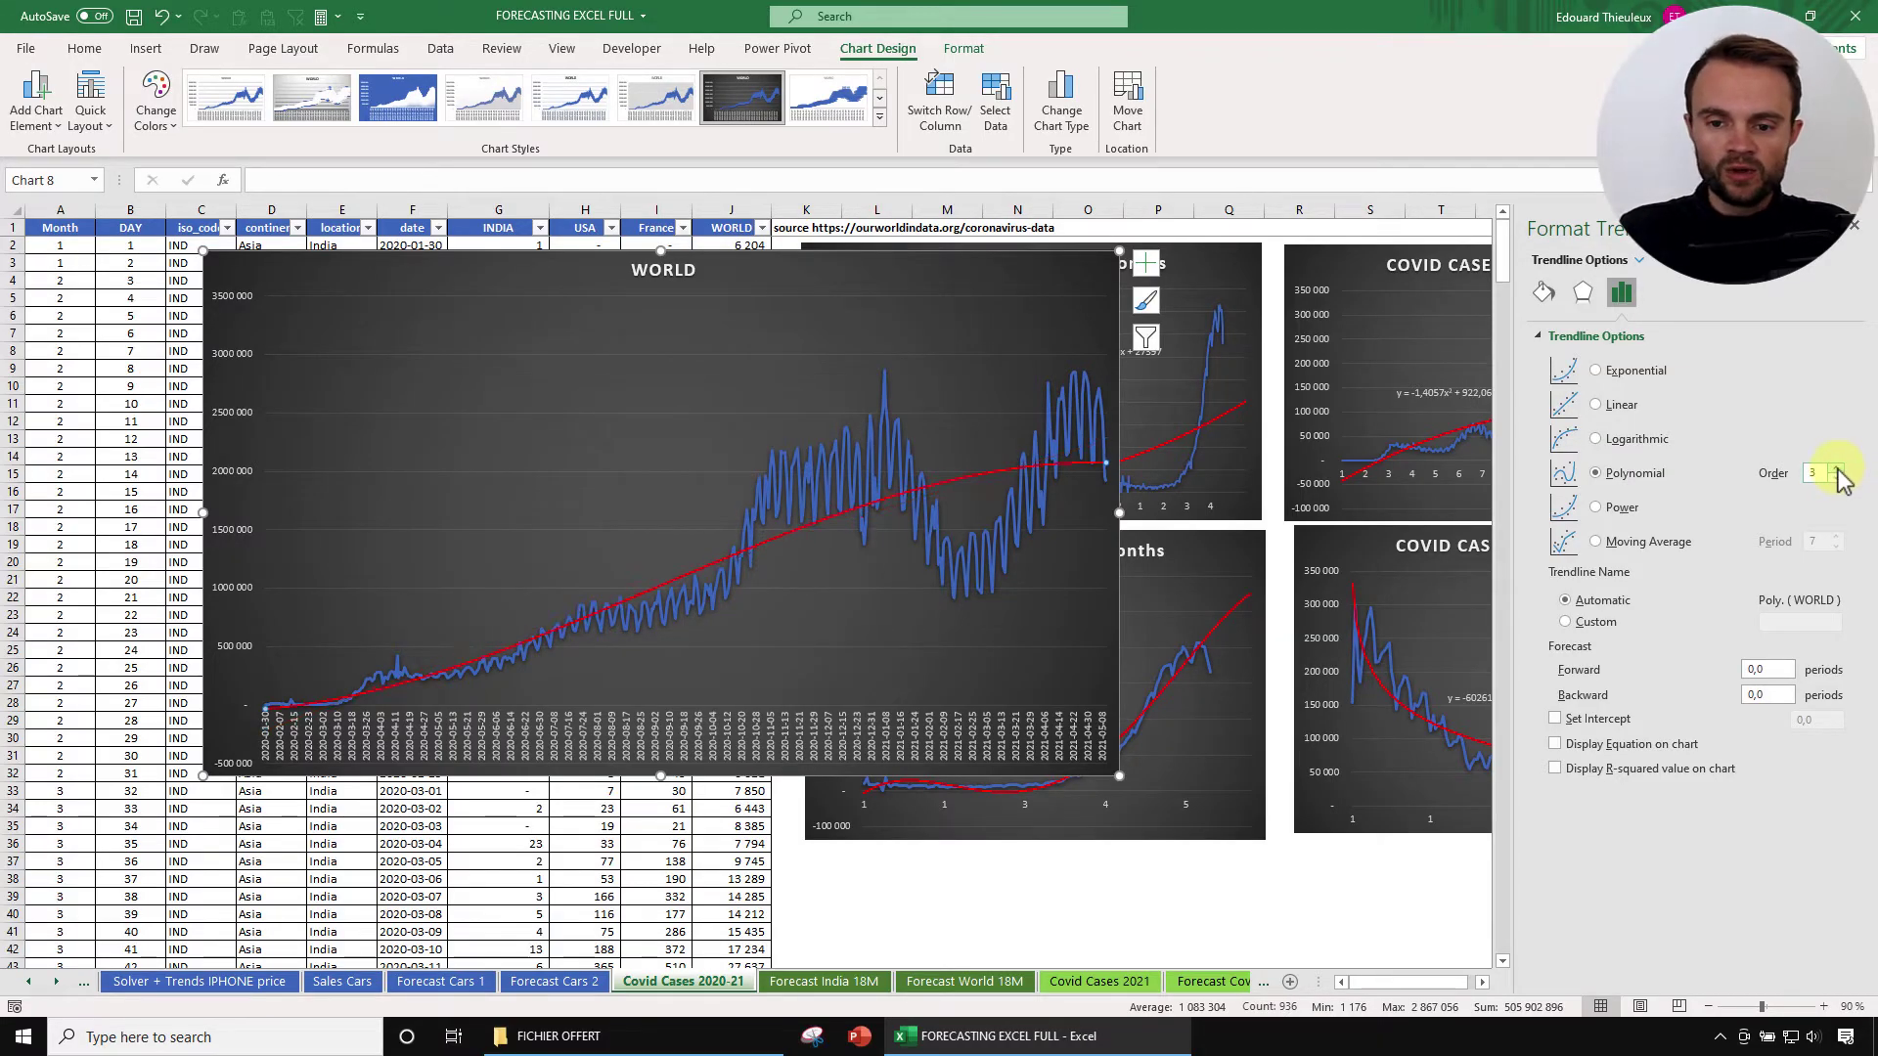
left_click(1837, 468)
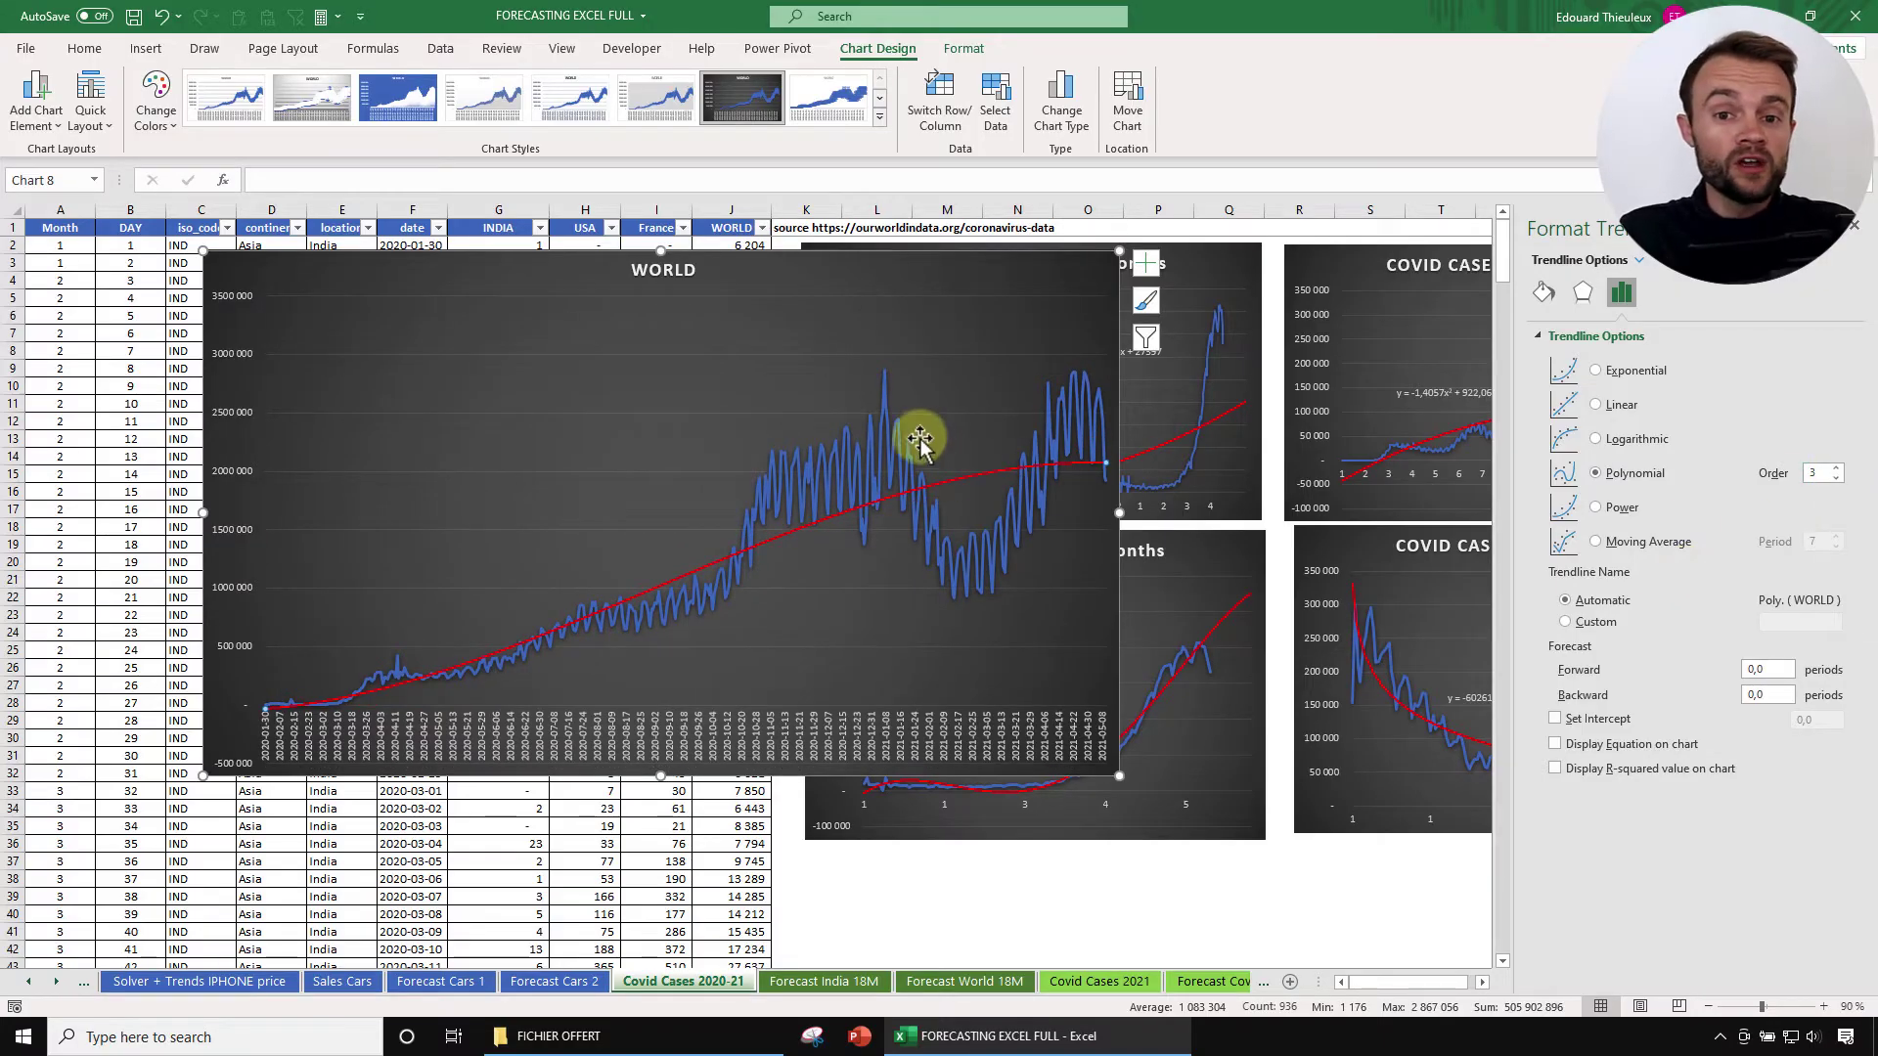
left_click(1631, 439)
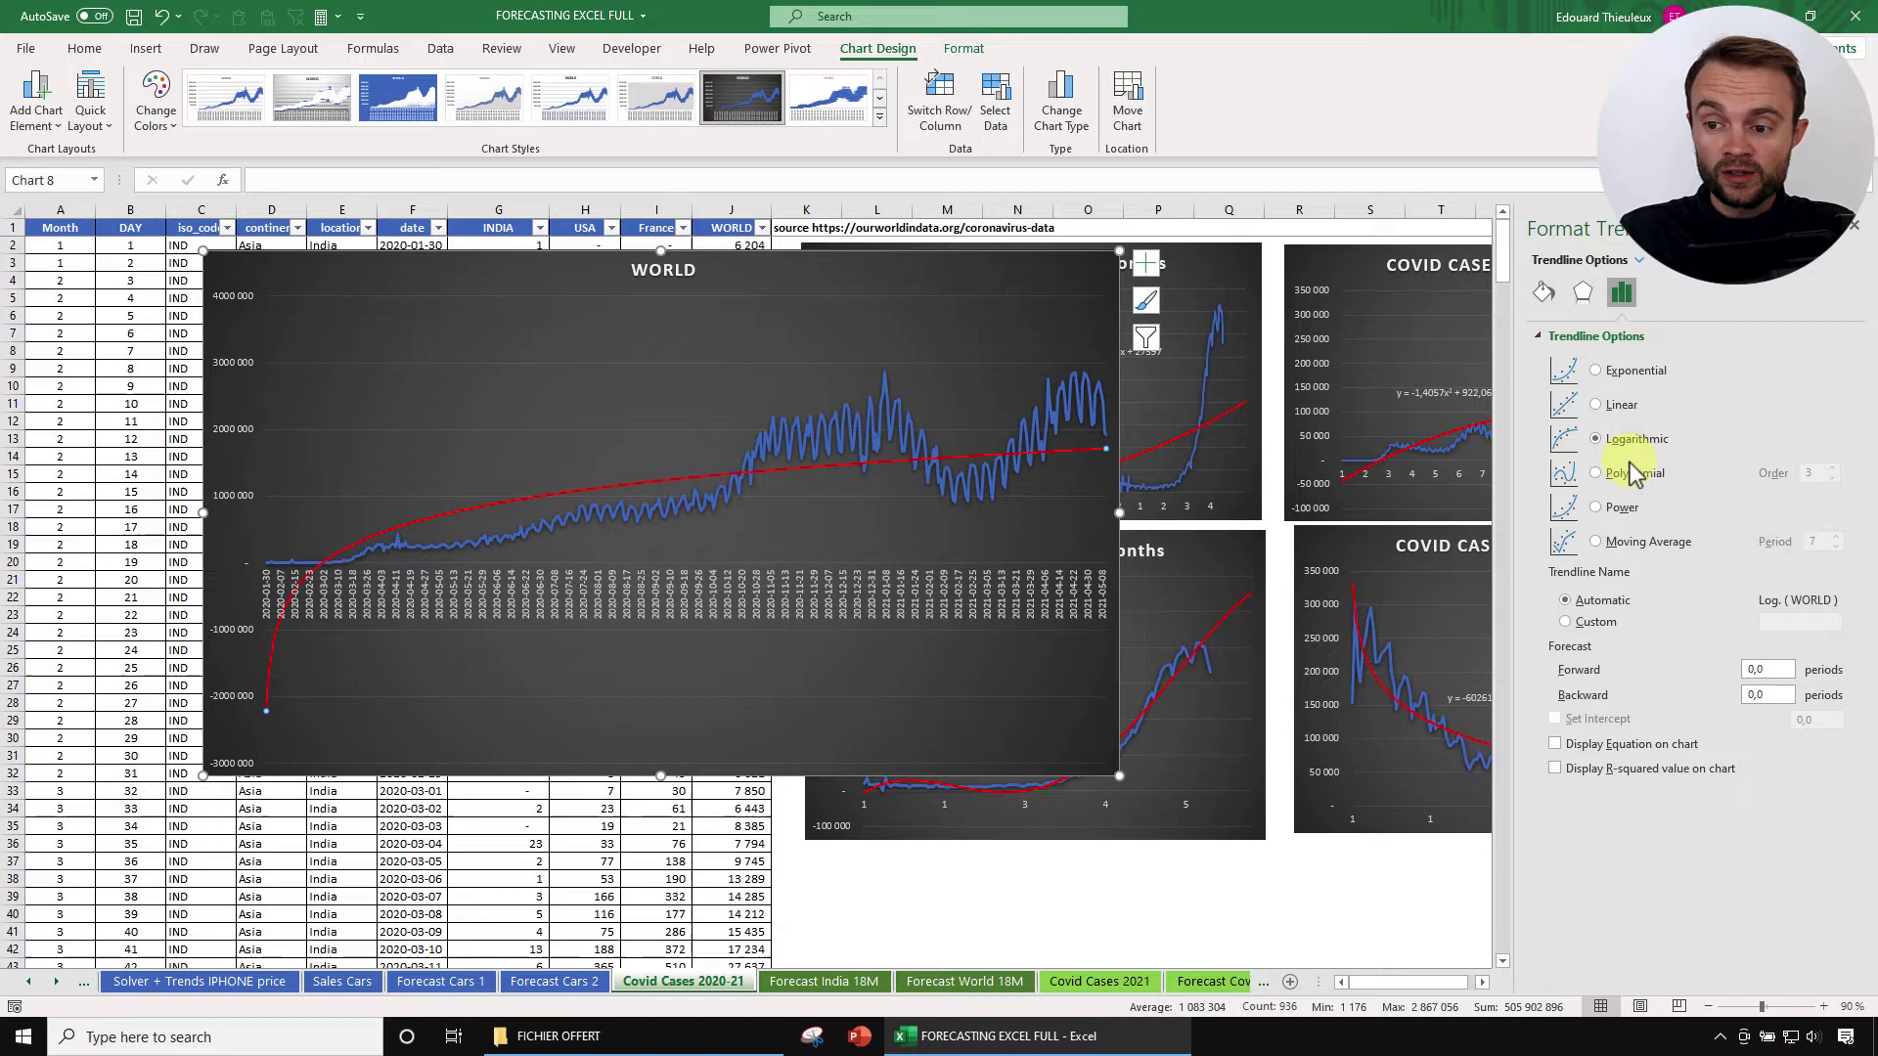
left_click(1624, 409)
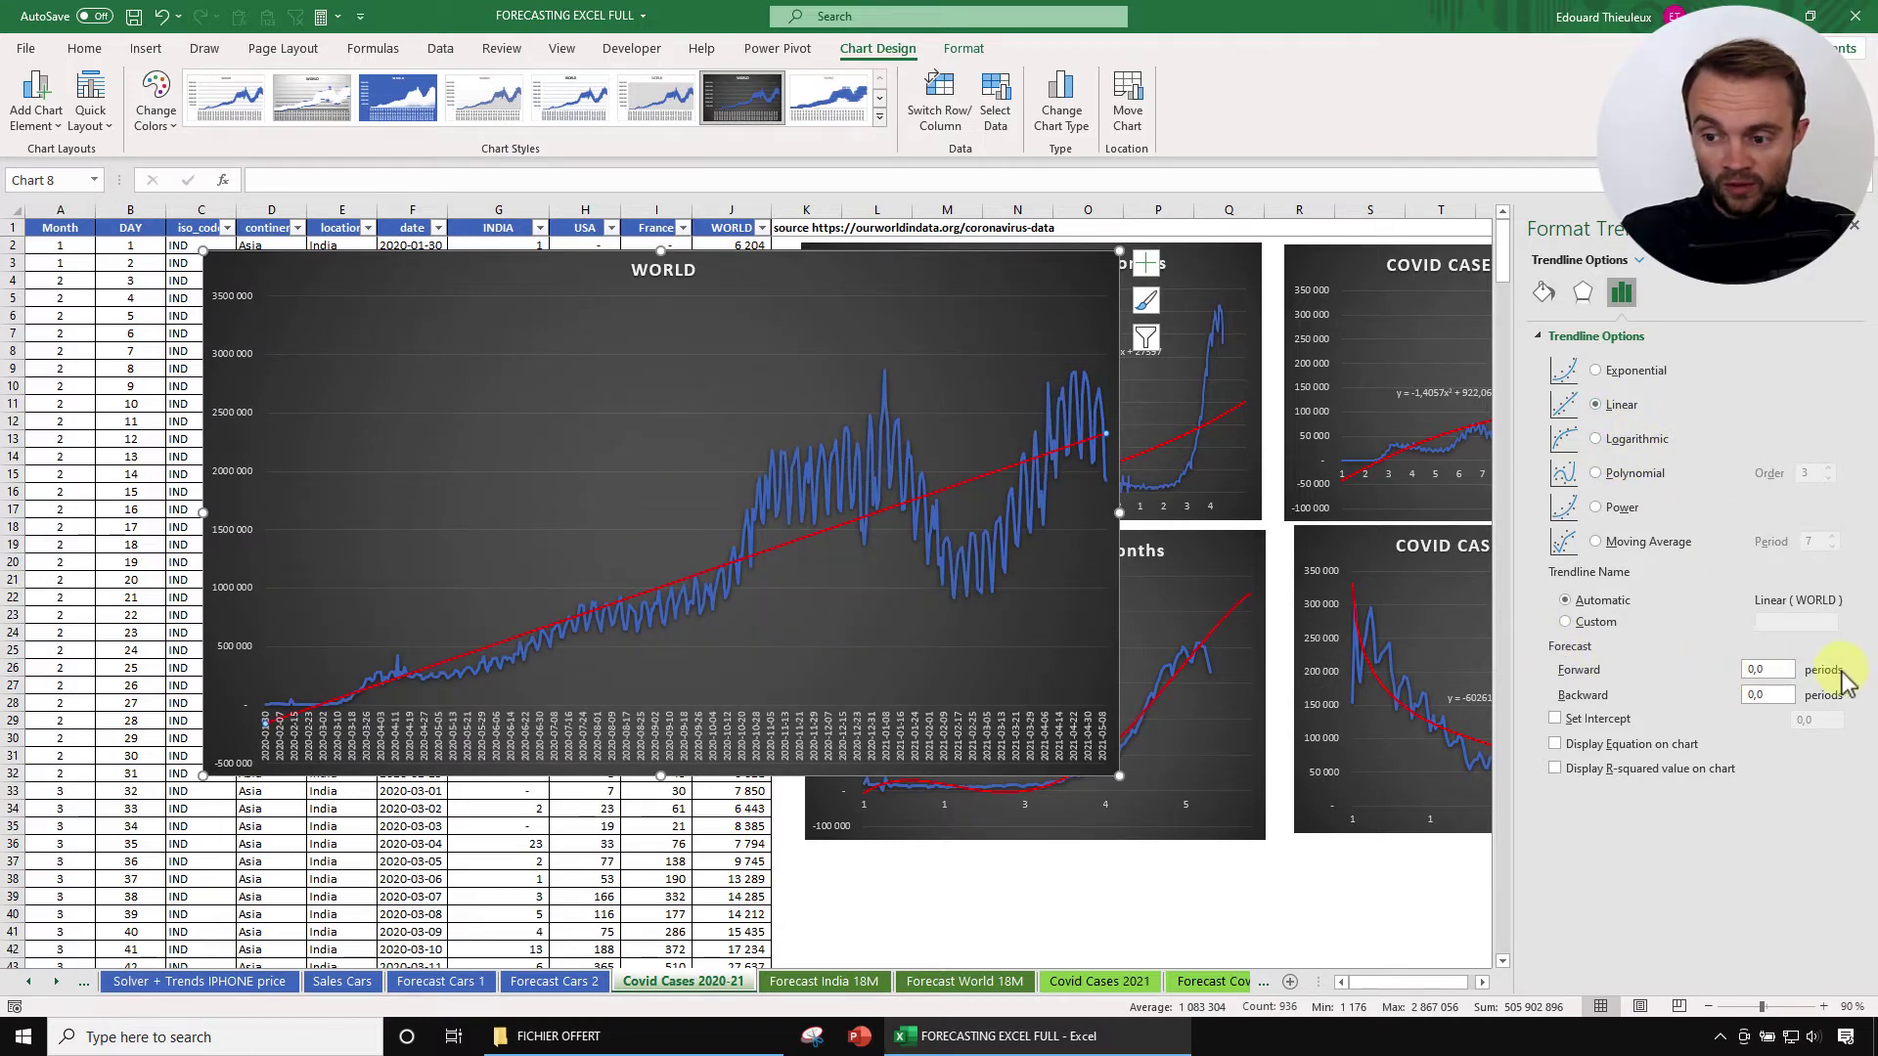
Step: Move the WORLD chart down to about row 6 and extend its linear trendline forward by 30 periods
left_click_drag(475, 263, 607, 322)
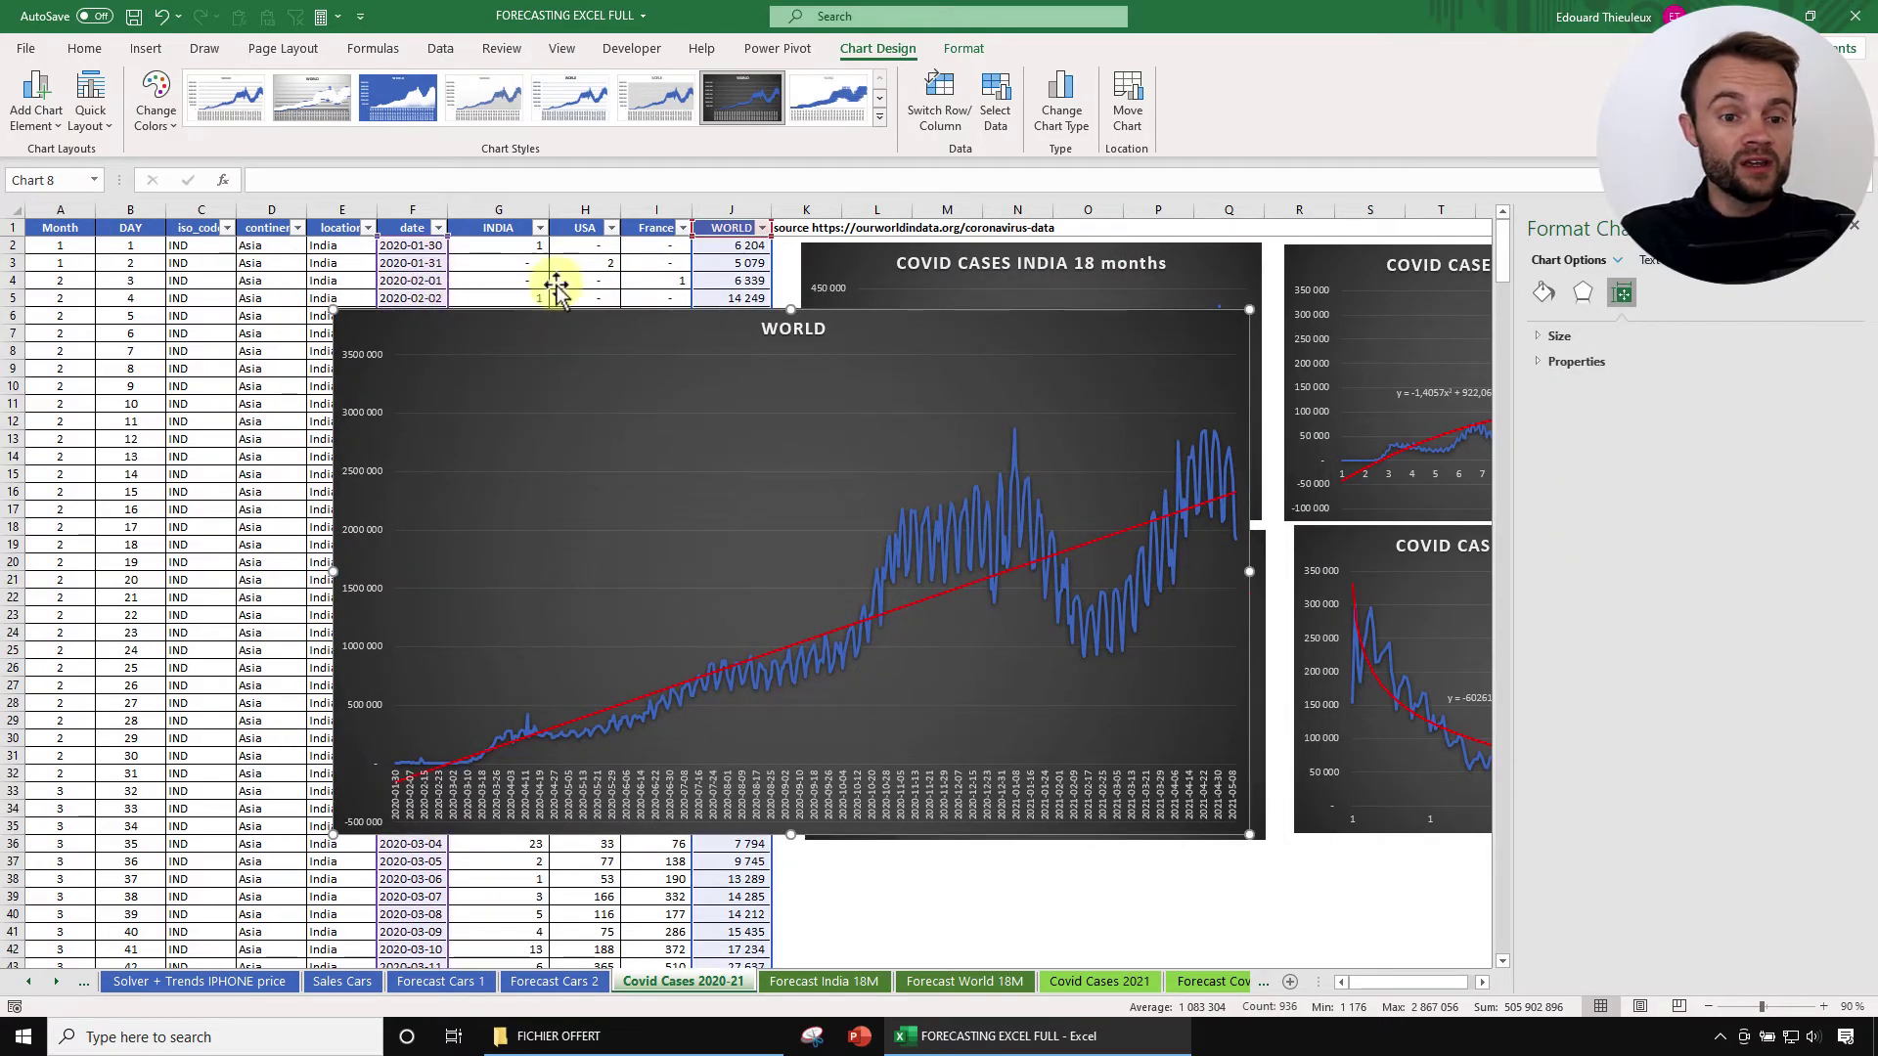
left_click(1141, 524)
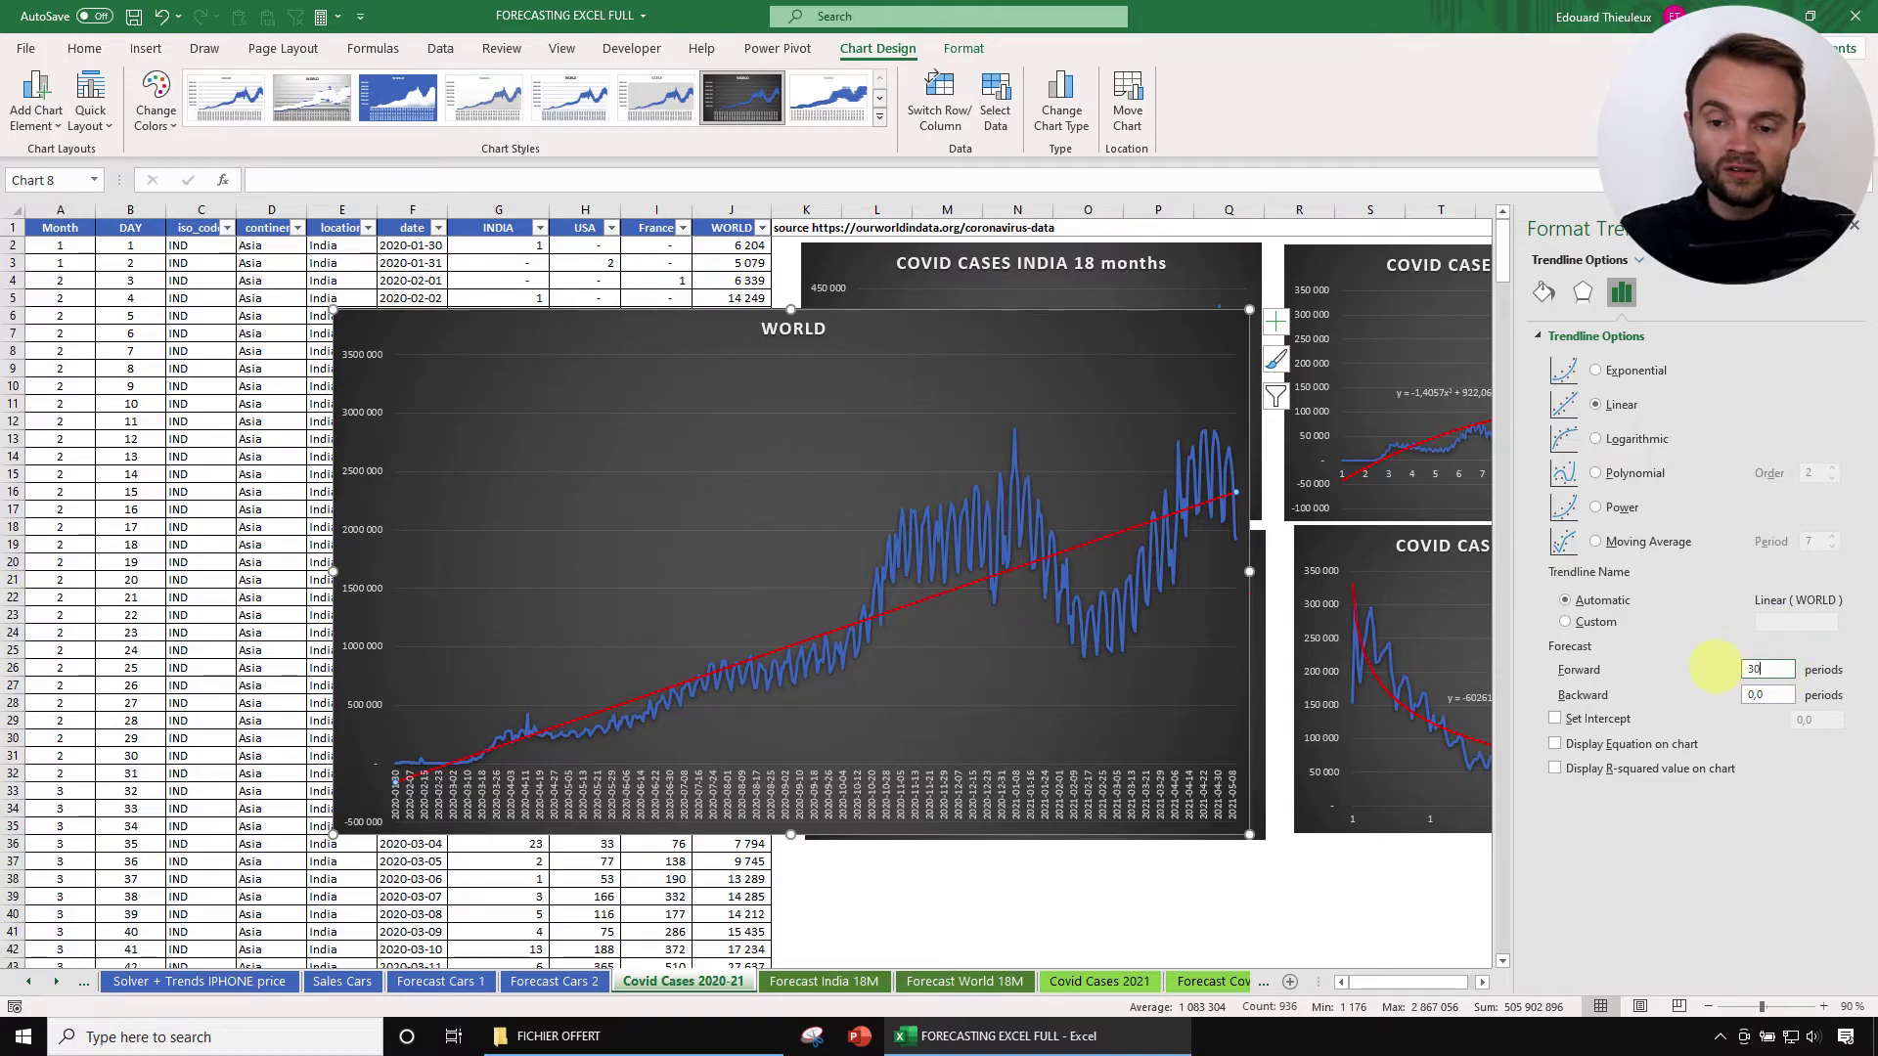
key("Return")
Step: Set the trendline's forward forecast to 60 periods and display its equation on the chart
left_click_drag(1775, 670, 1696, 675)
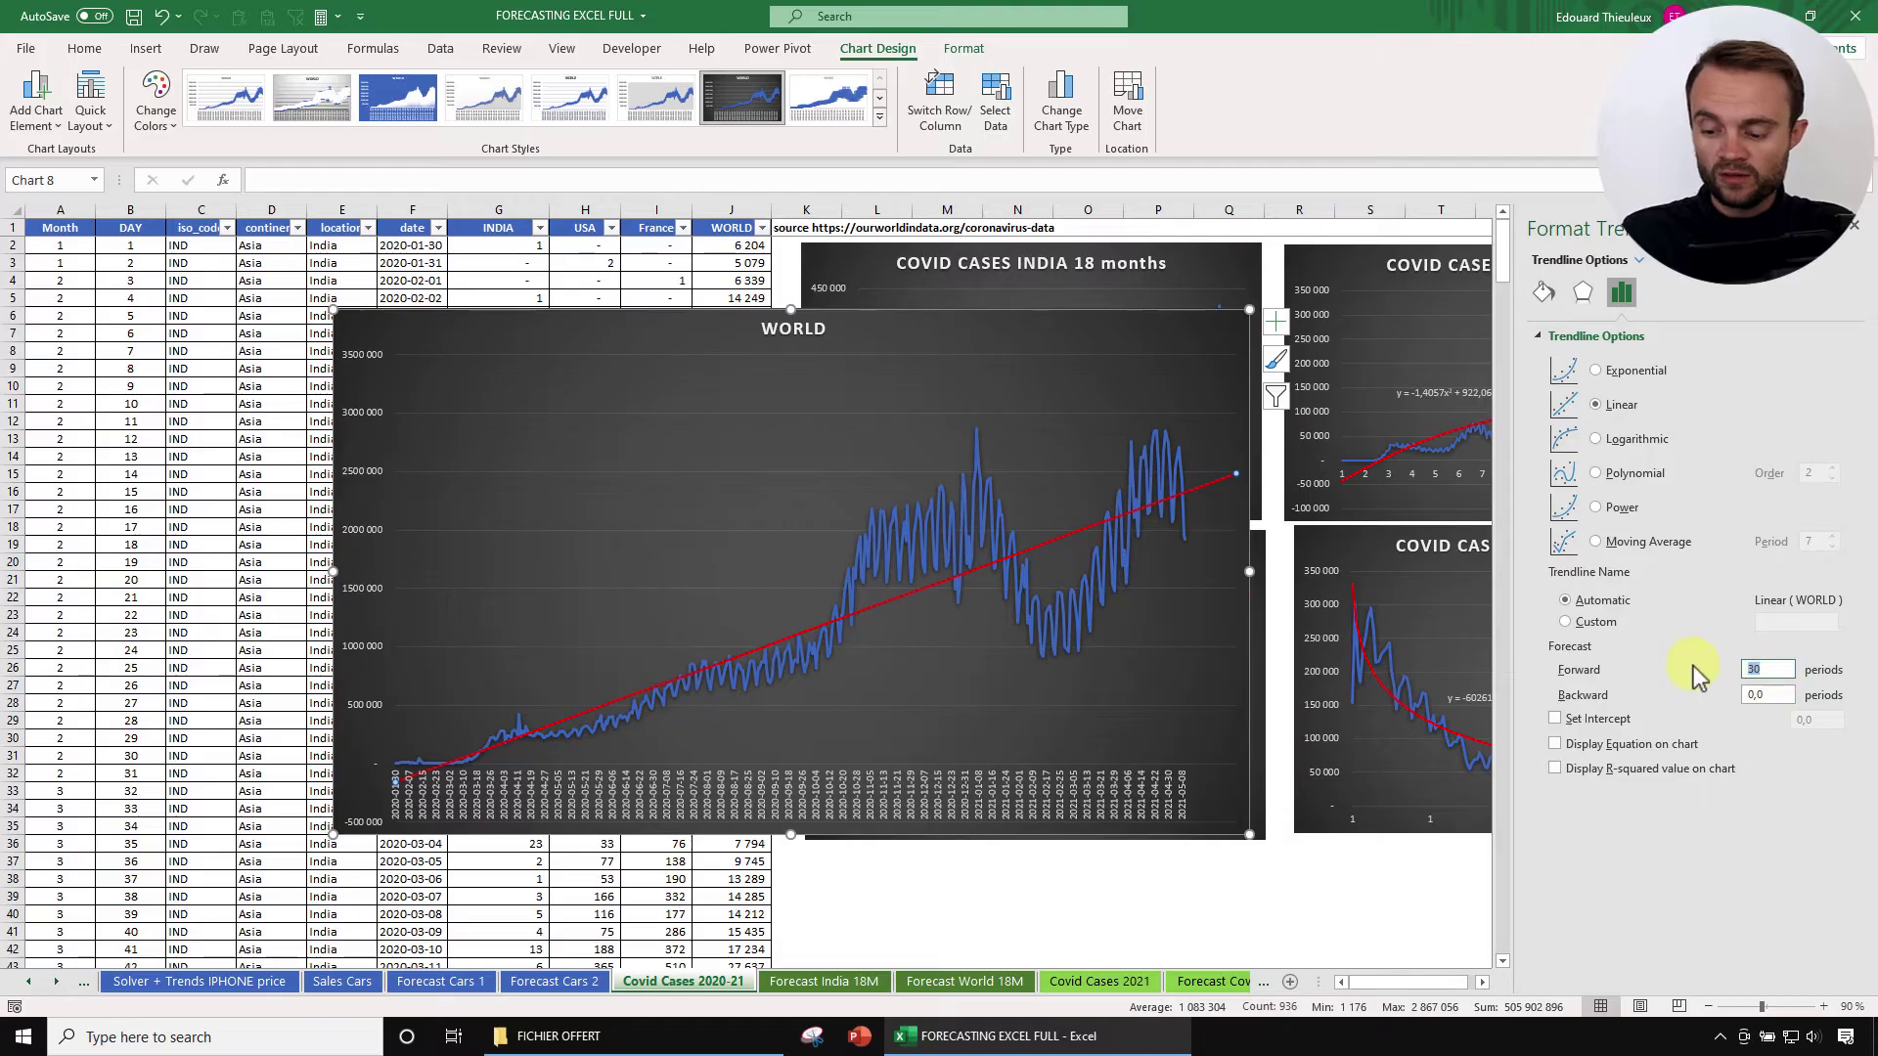
key("Return")
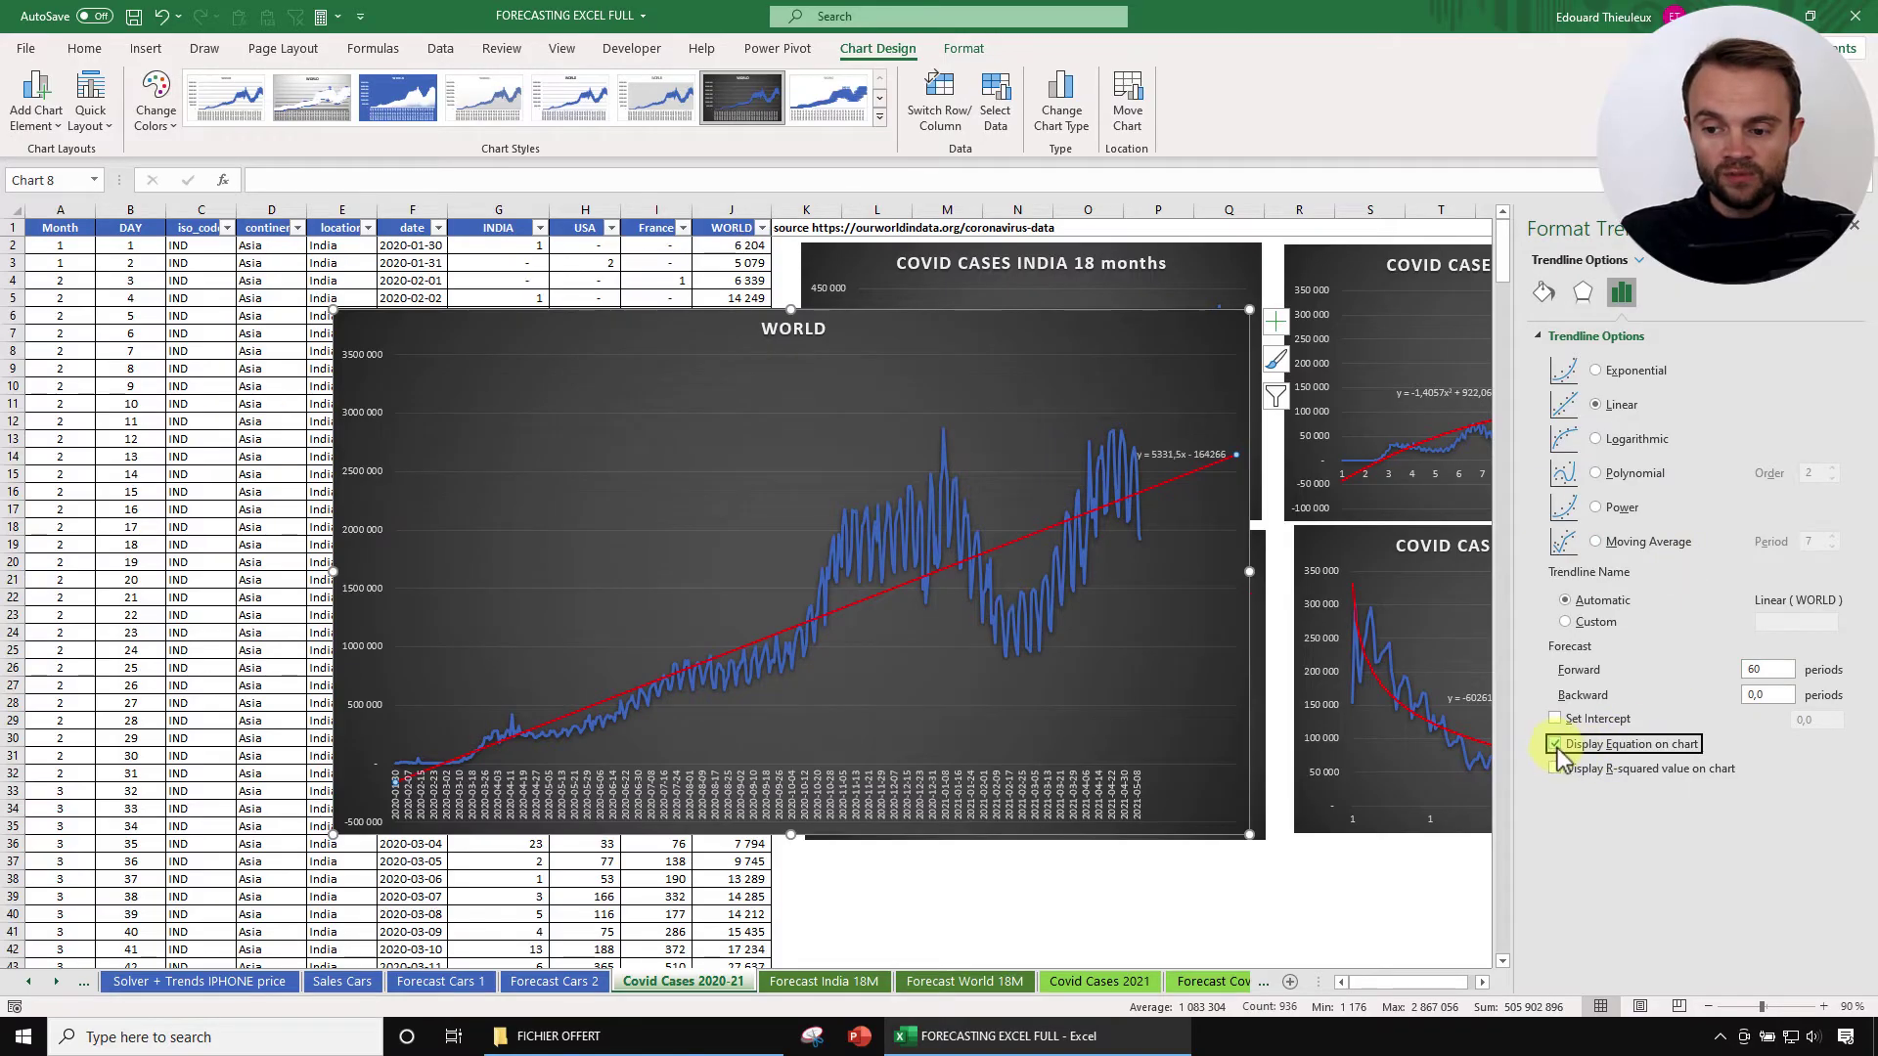
Step: Place the trendline equation just above the middle of the trendline and enlarge its text to size 14
left_click(1186, 452)
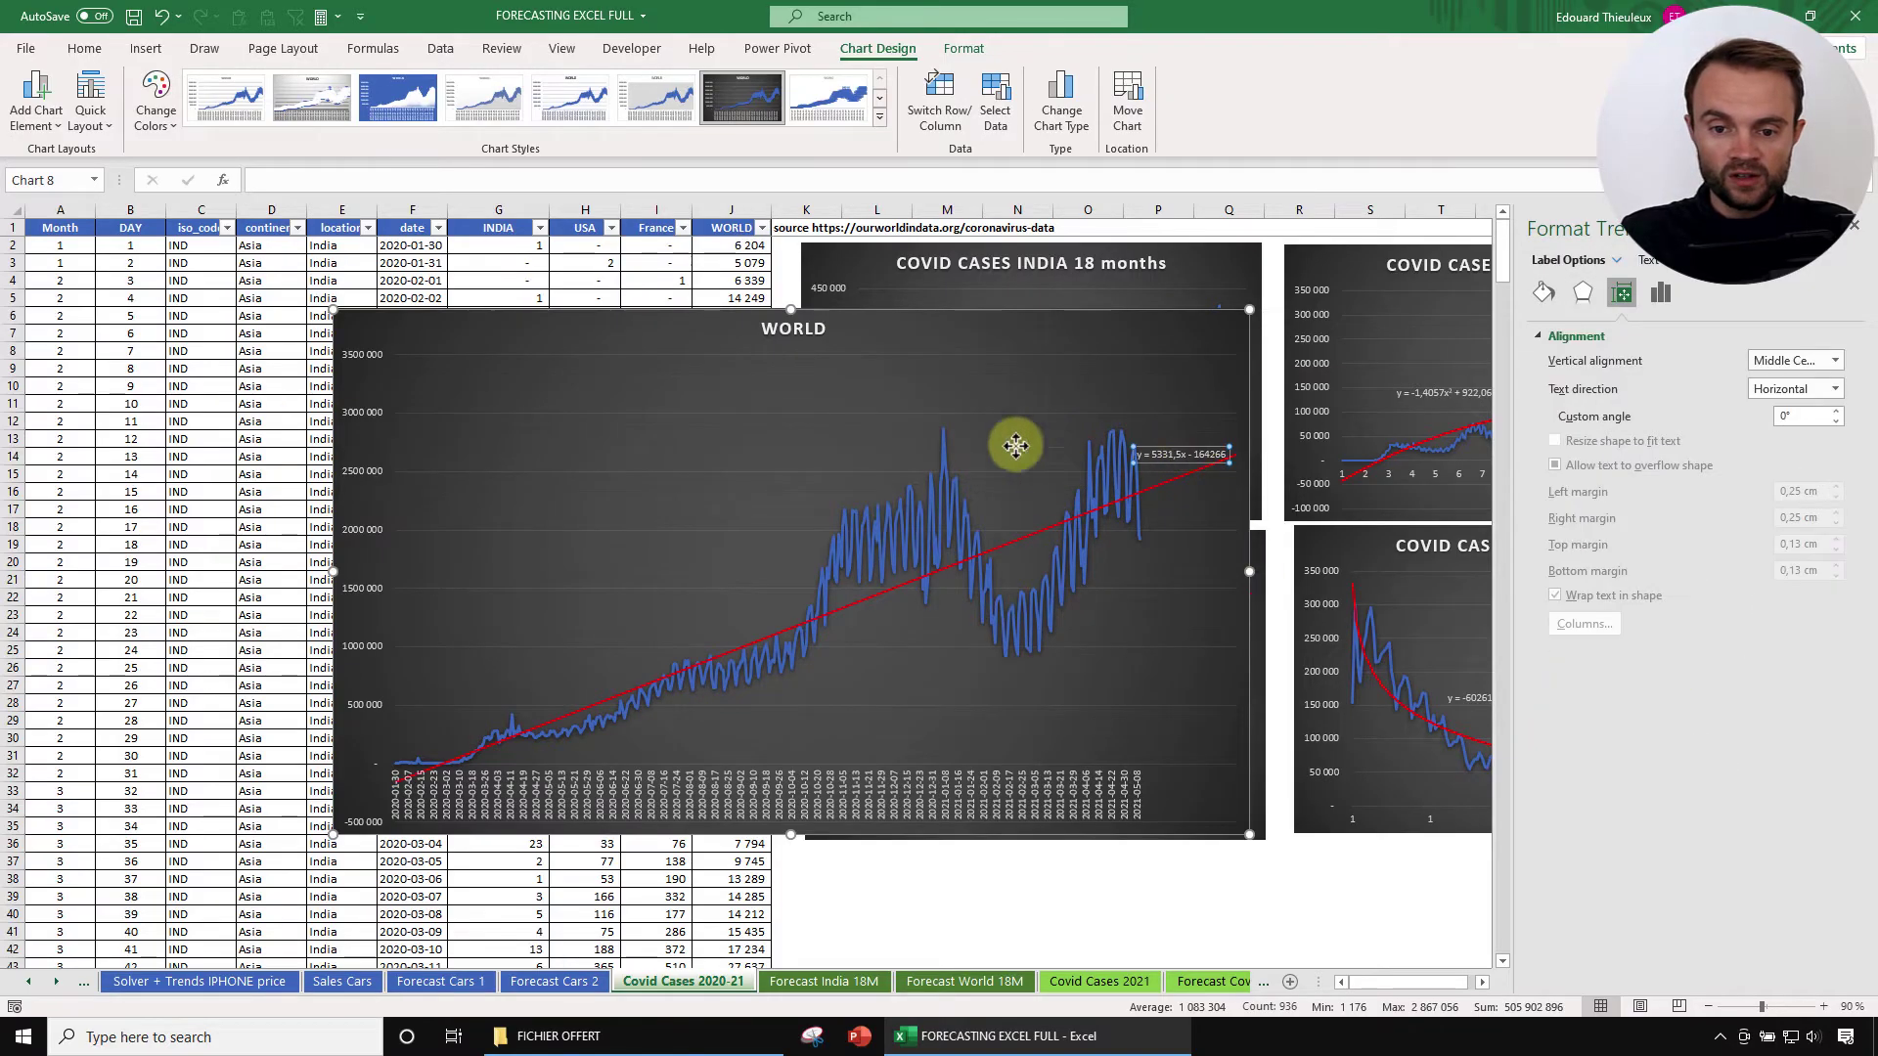
left_click_drag(1015, 446, 729, 579)
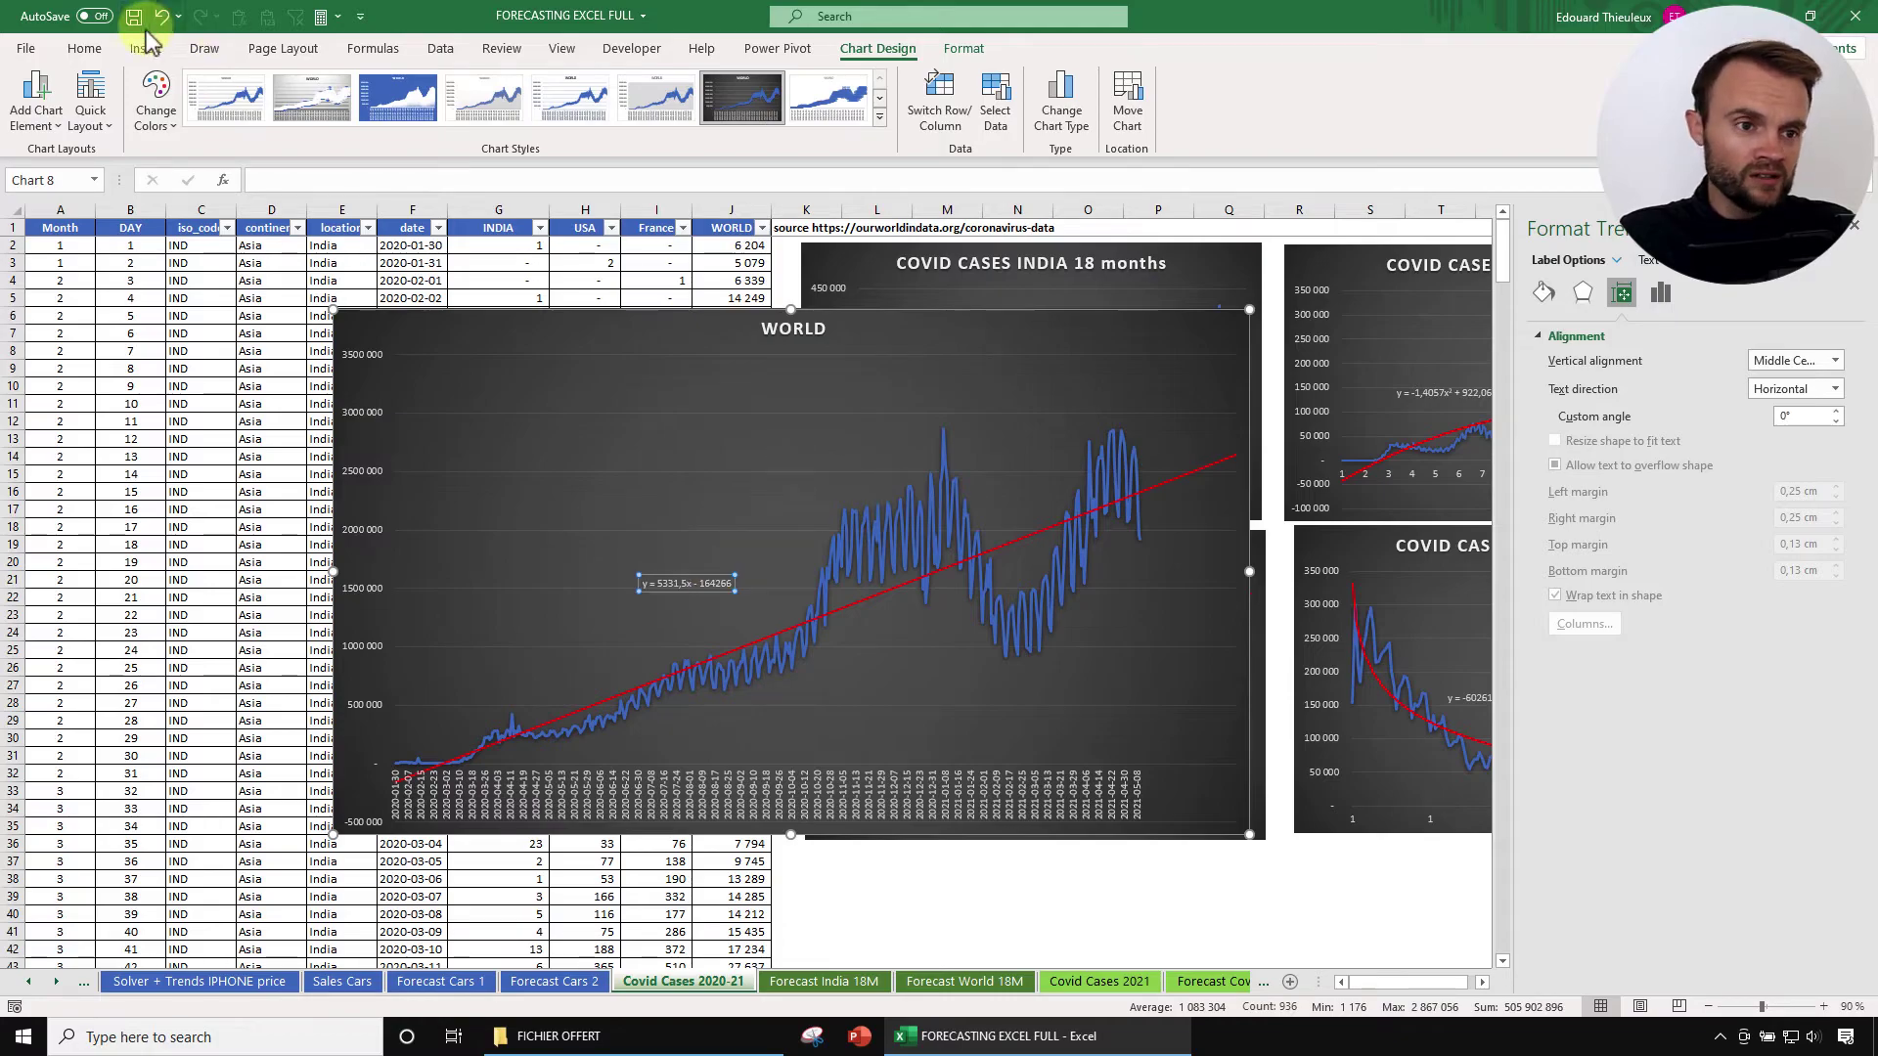
left_click(86, 48)
left_click(346, 85)
left_click(346, 85)
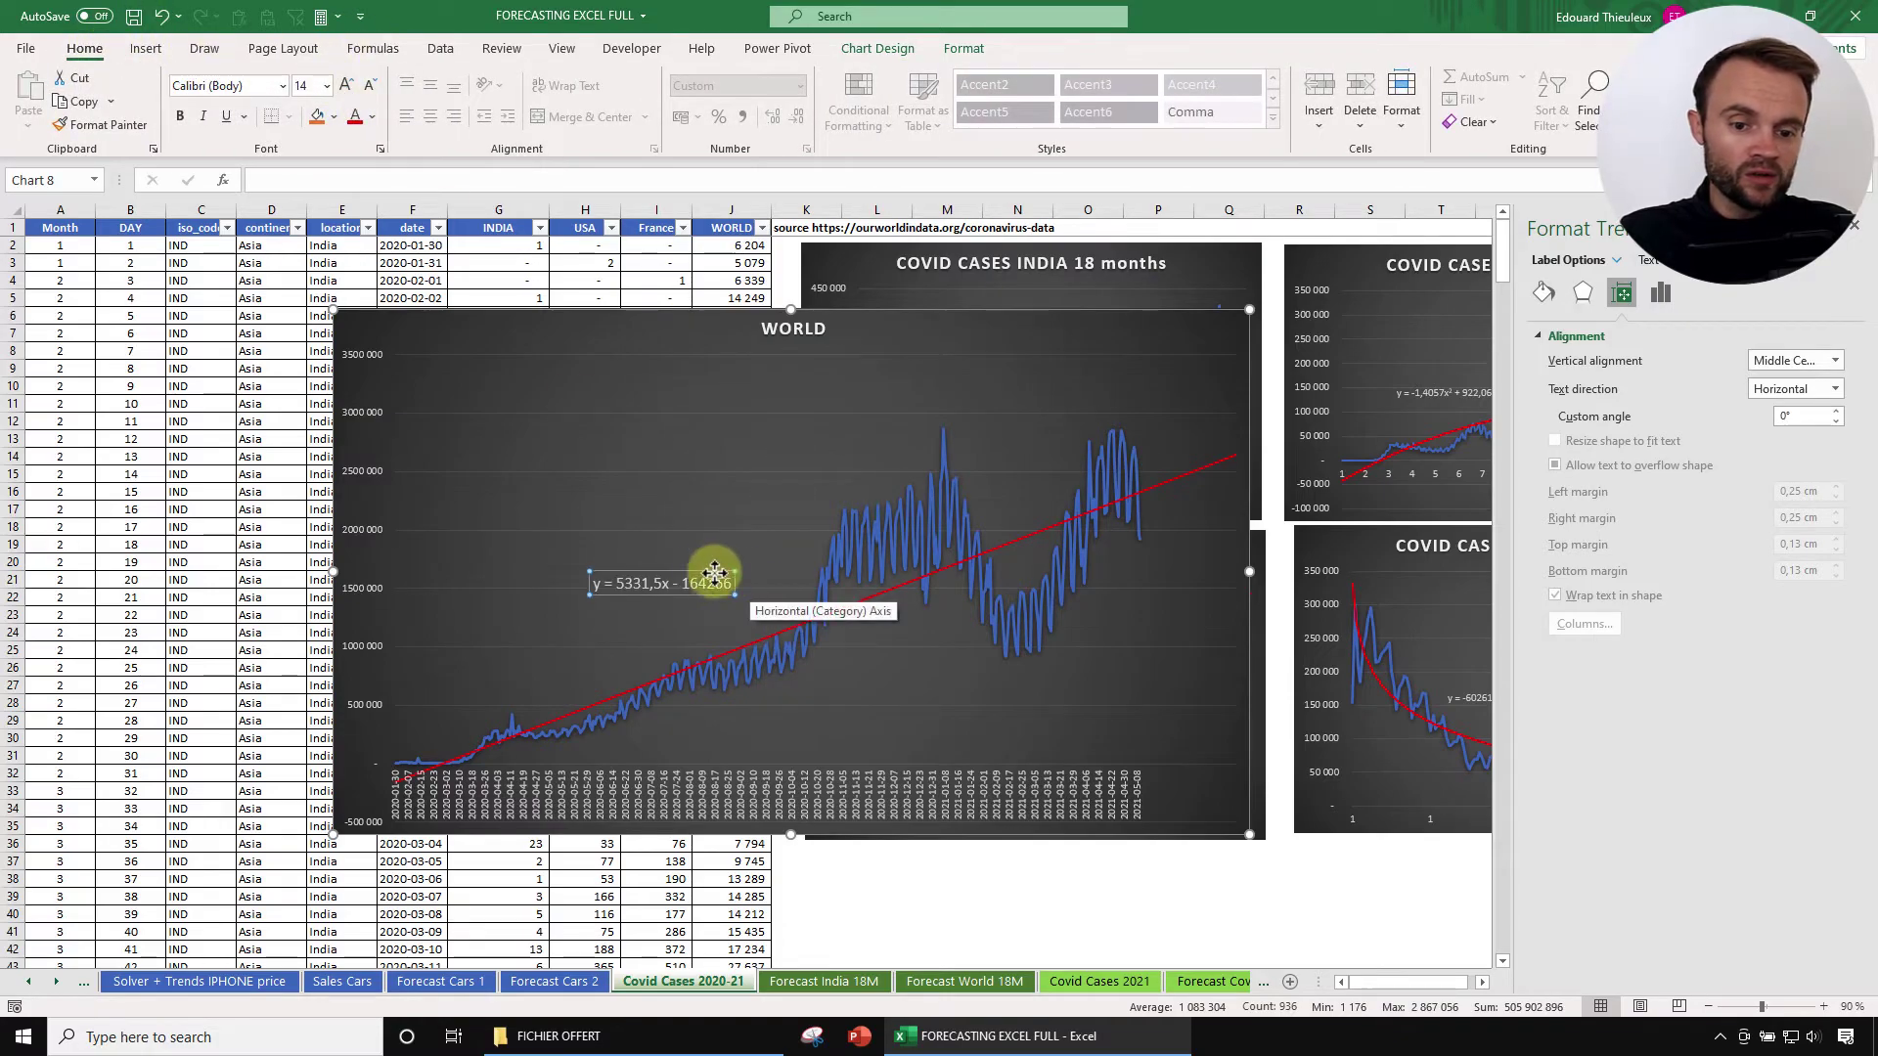
left_click_drag(715, 573, 770, 579)
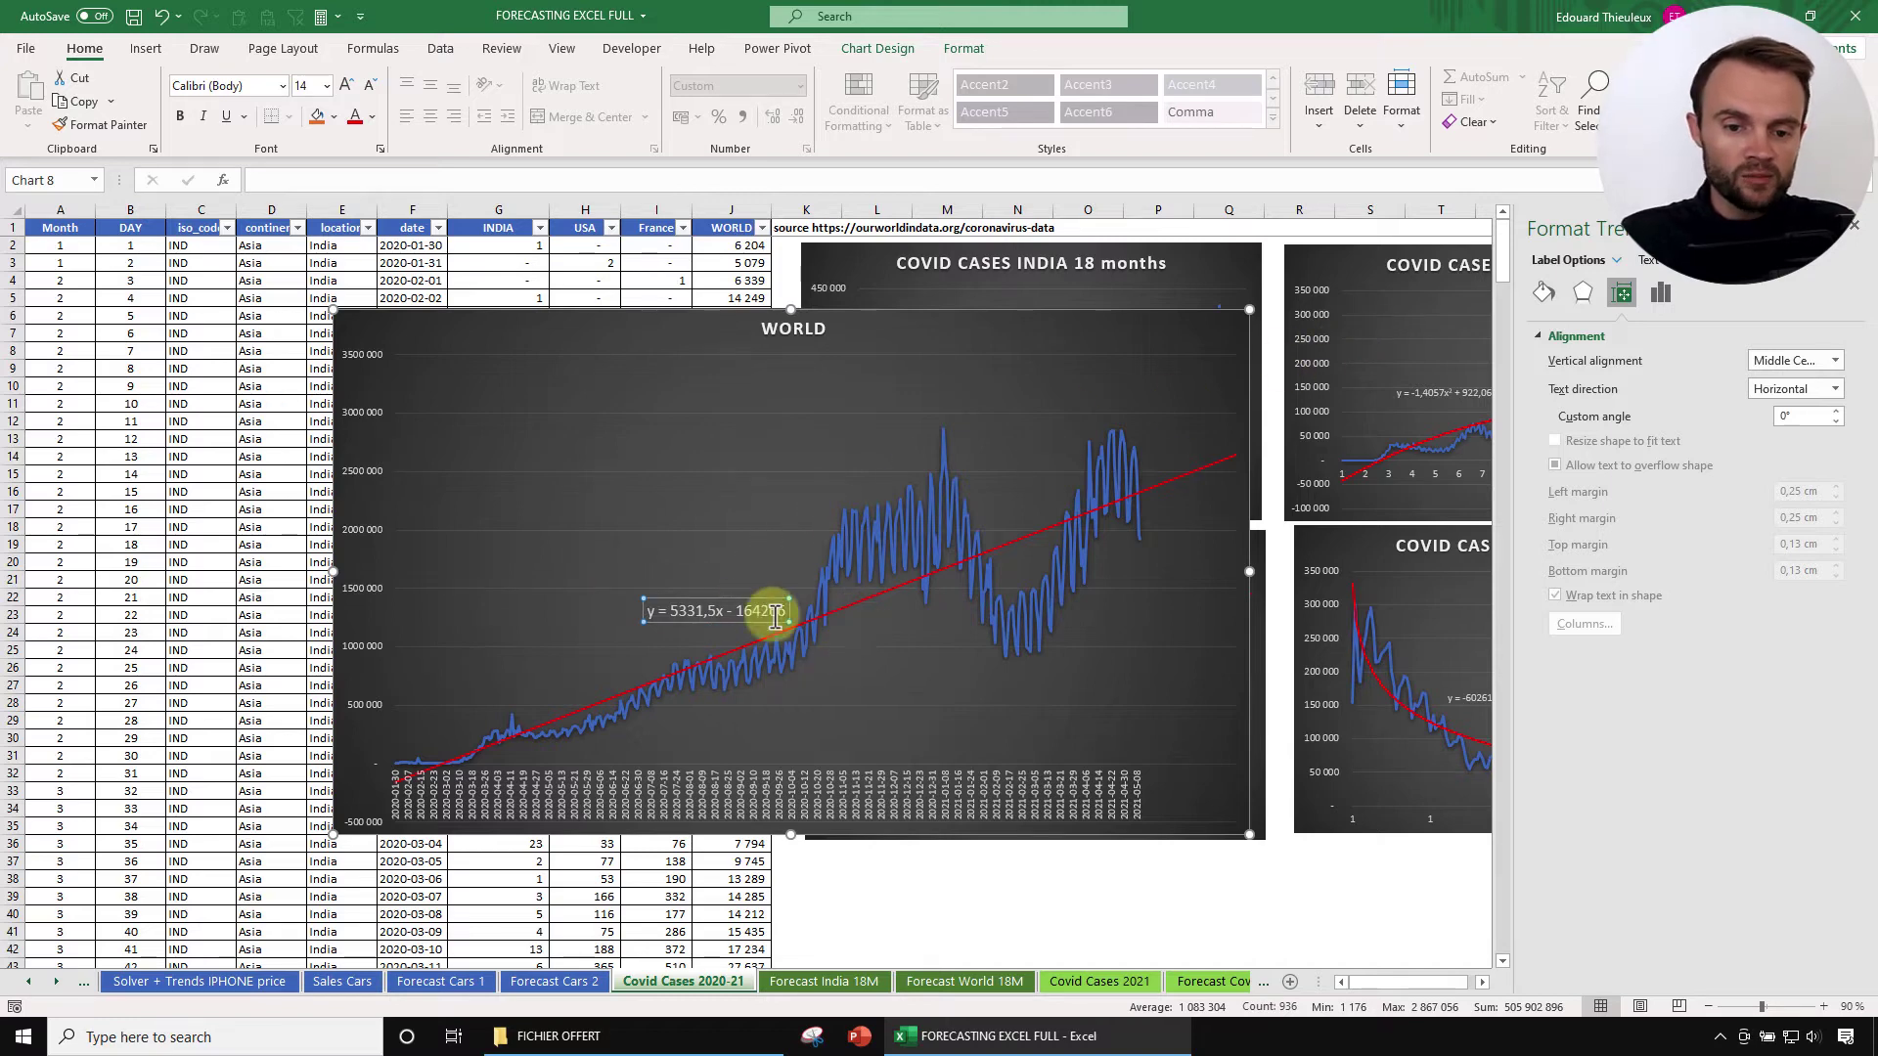
Step: Compare polynomial orders 3 and 4 for the WORLD chart's trendline, with the order 3 equation moved just above the curve
left_click(848, 608)
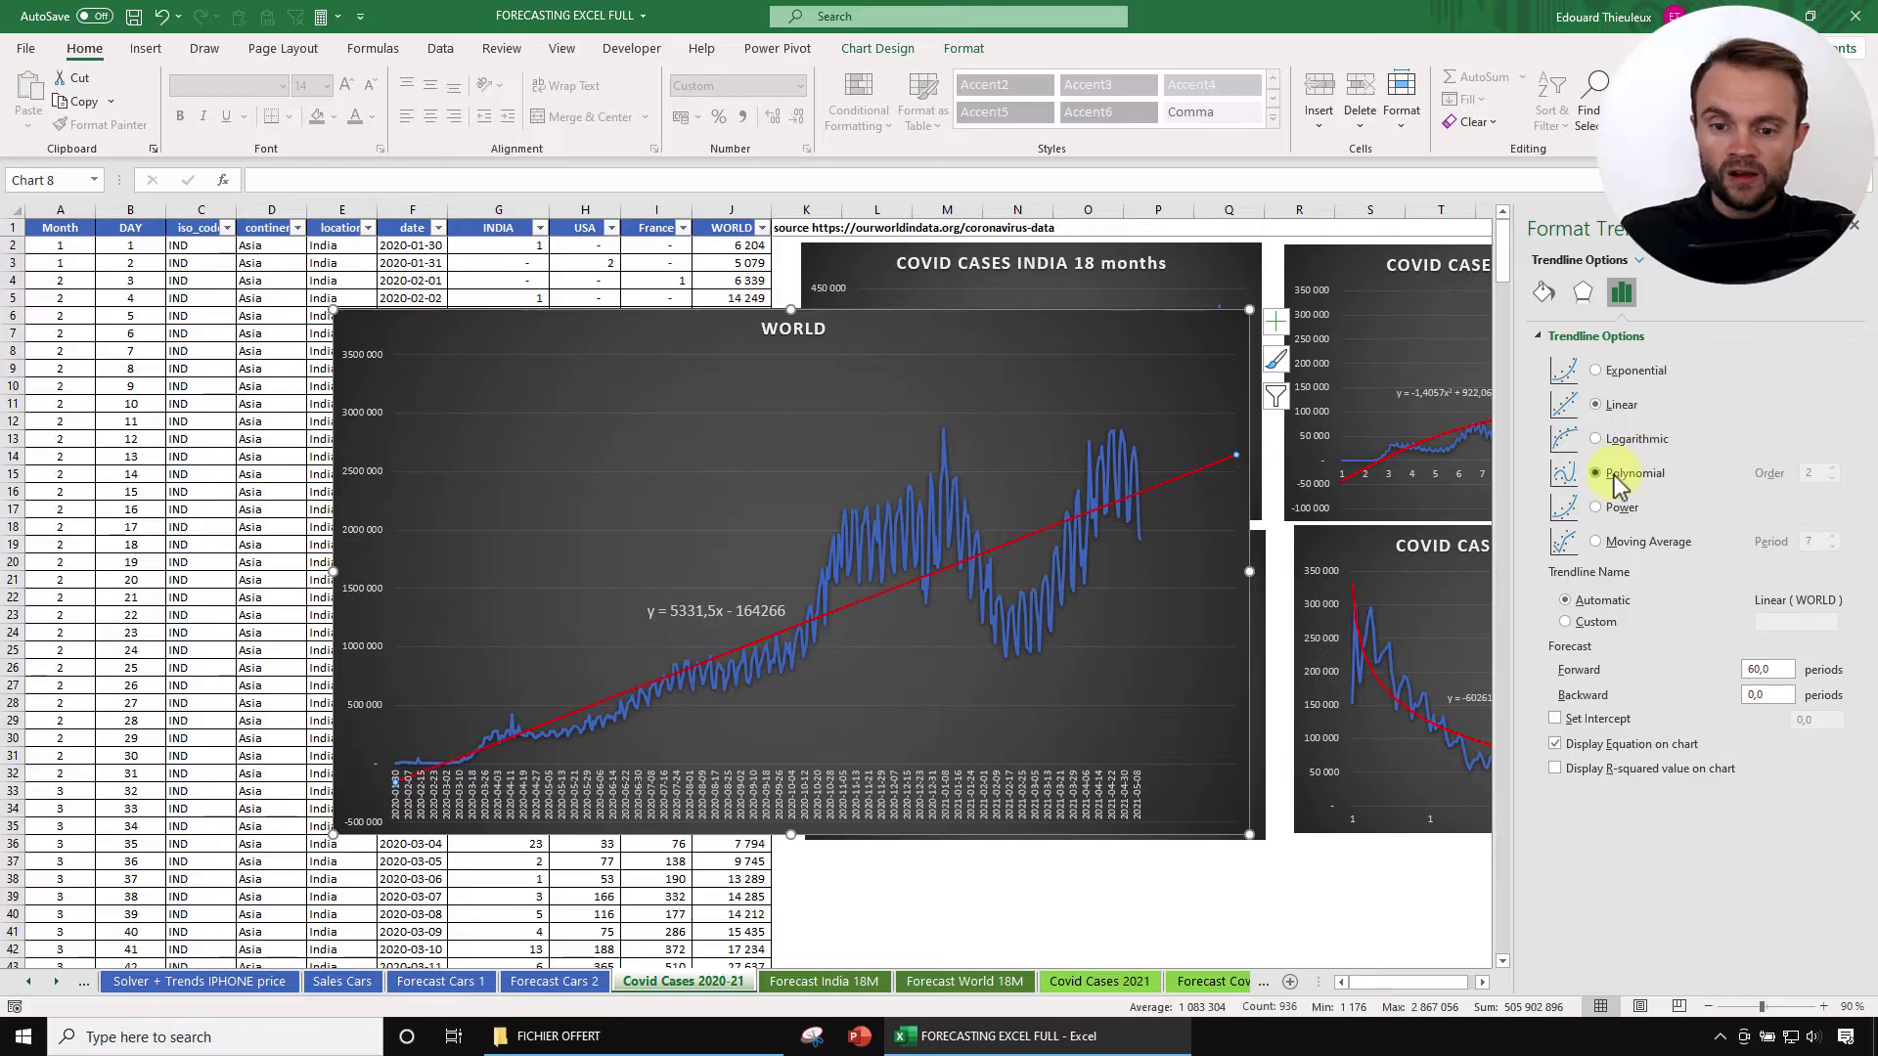
left_click(1614, 477)
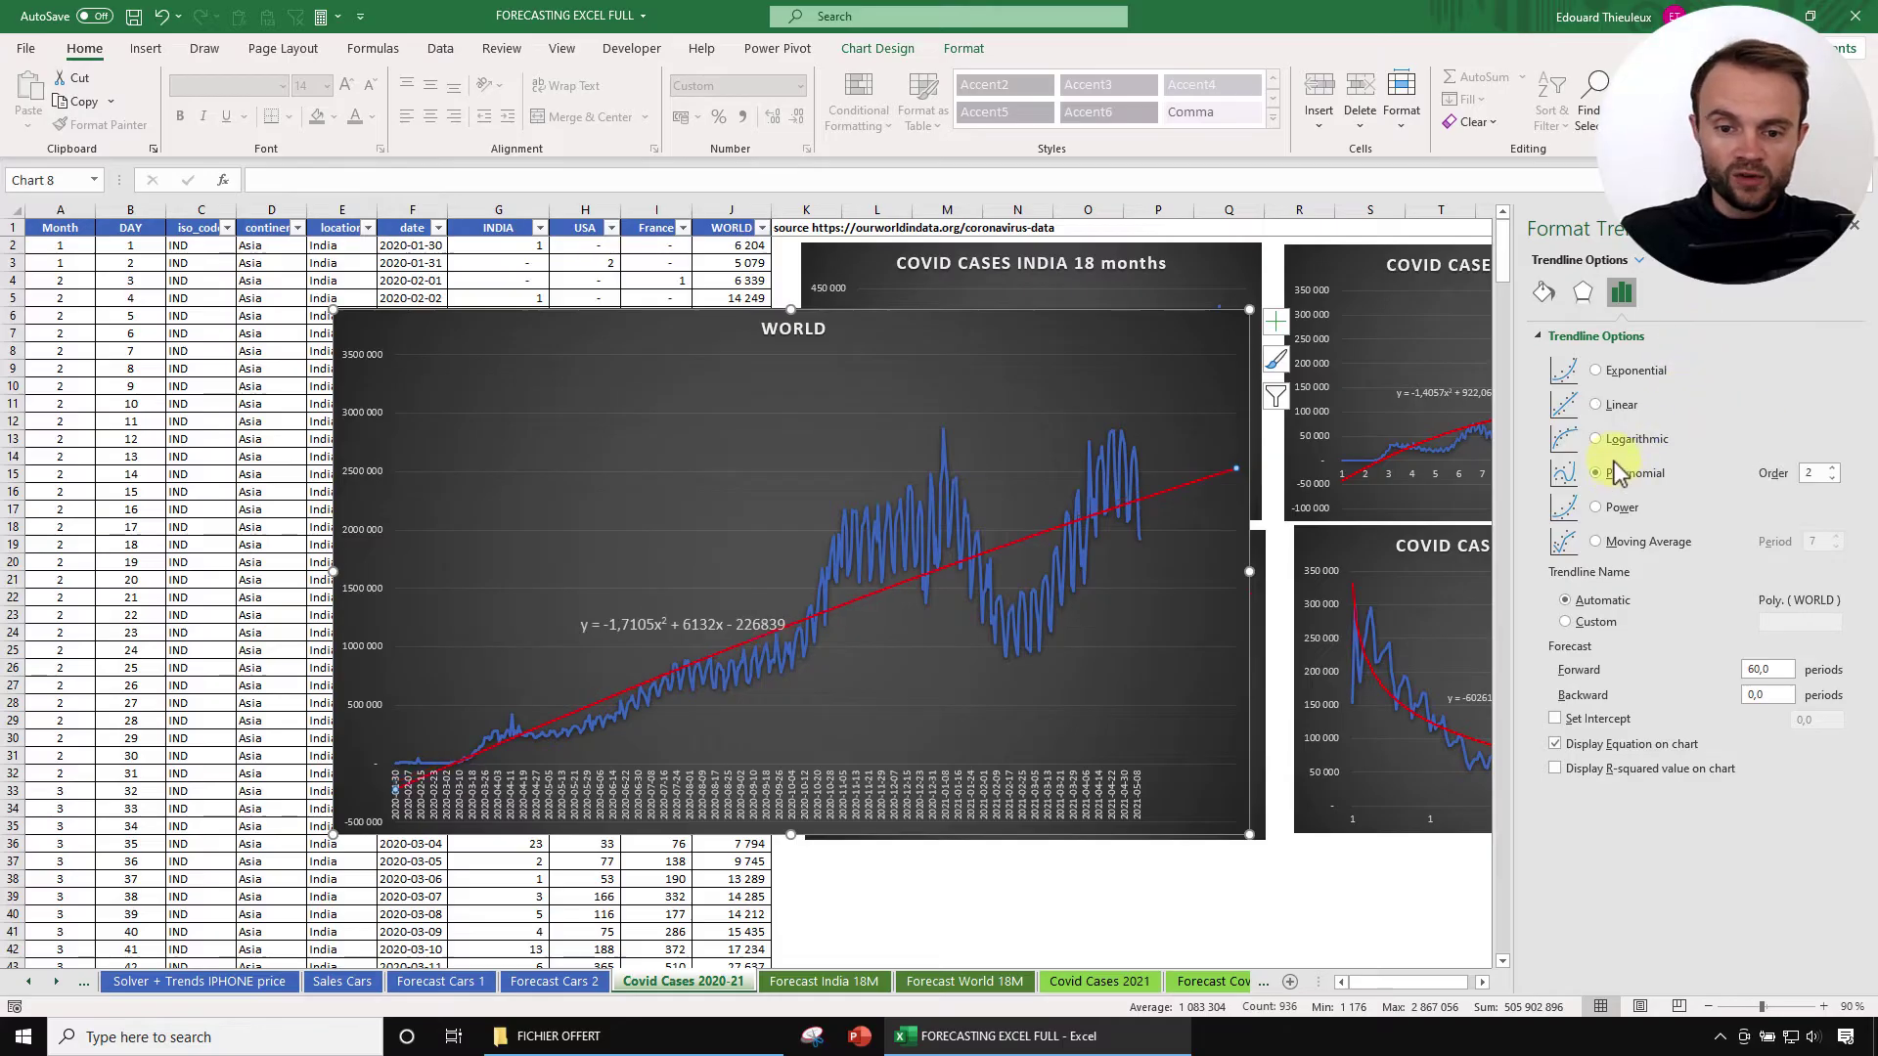
left_click(1835, 468)
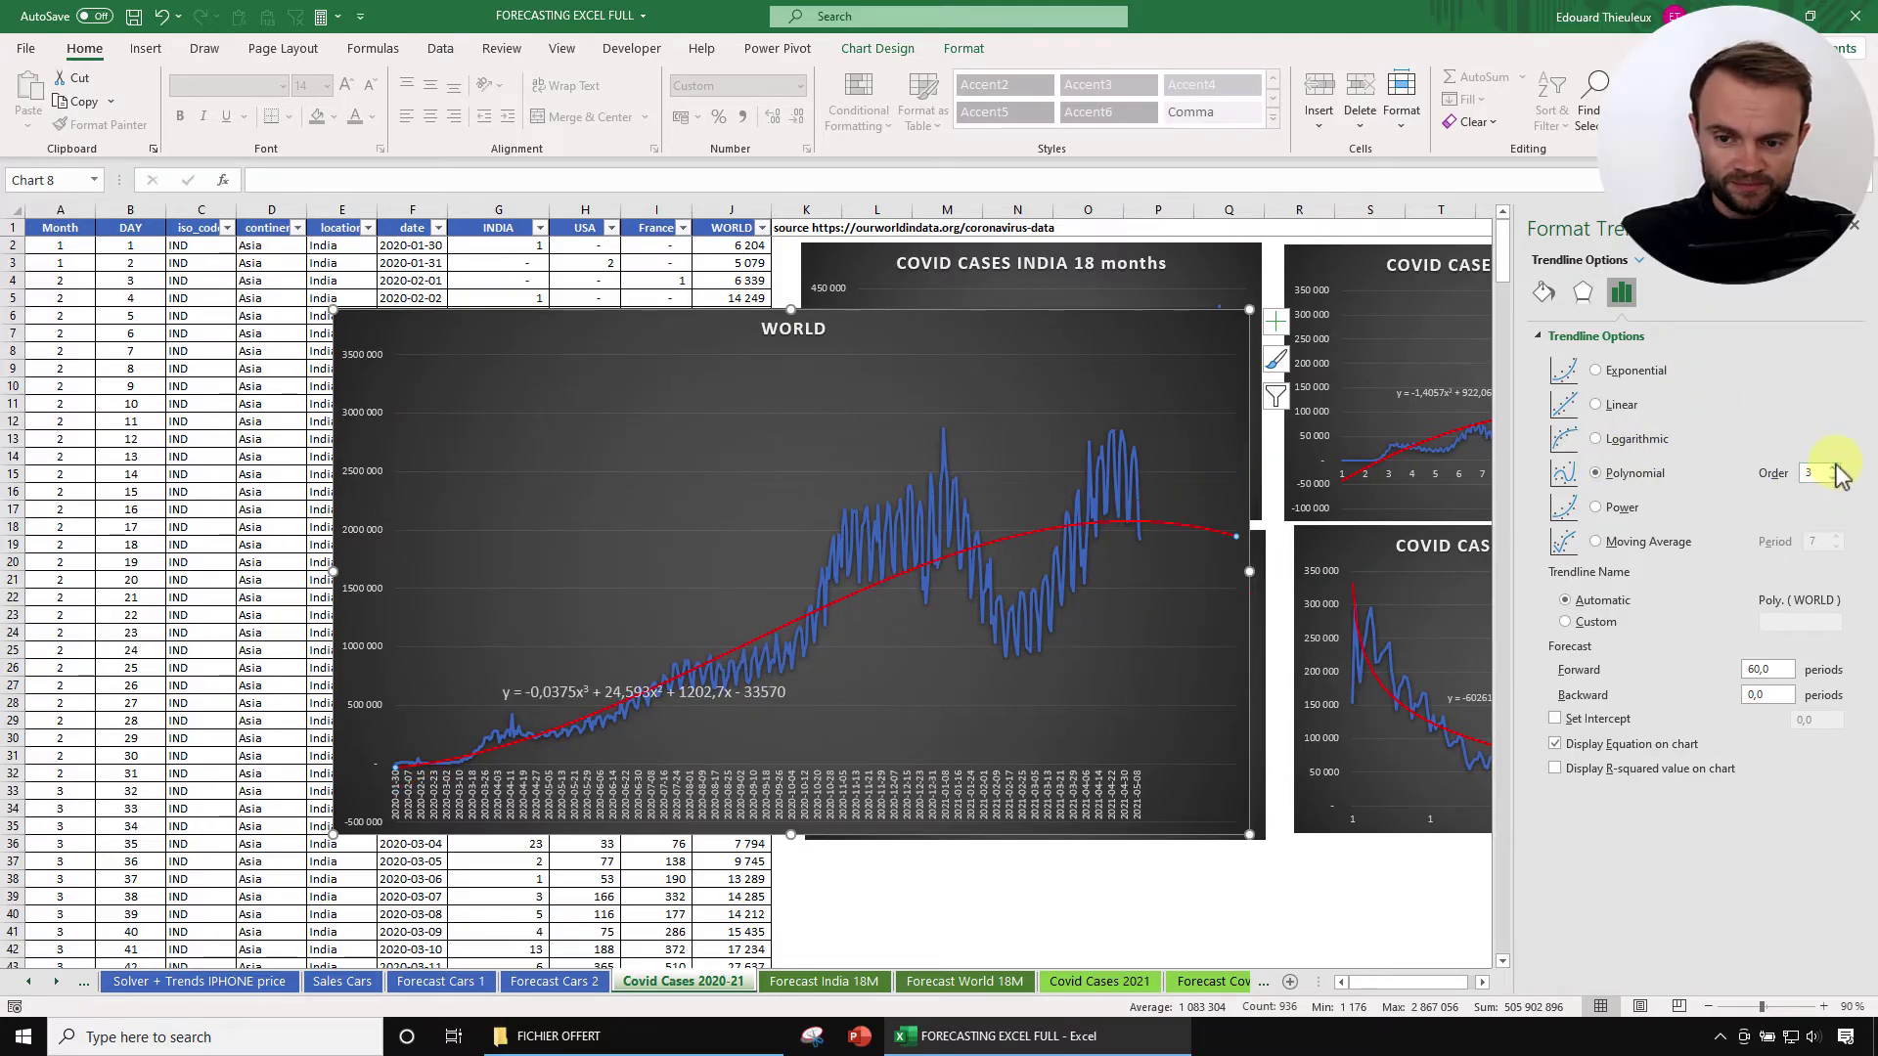
left_click(699, 688)
left_click_drag(720, 643, 723, 613)
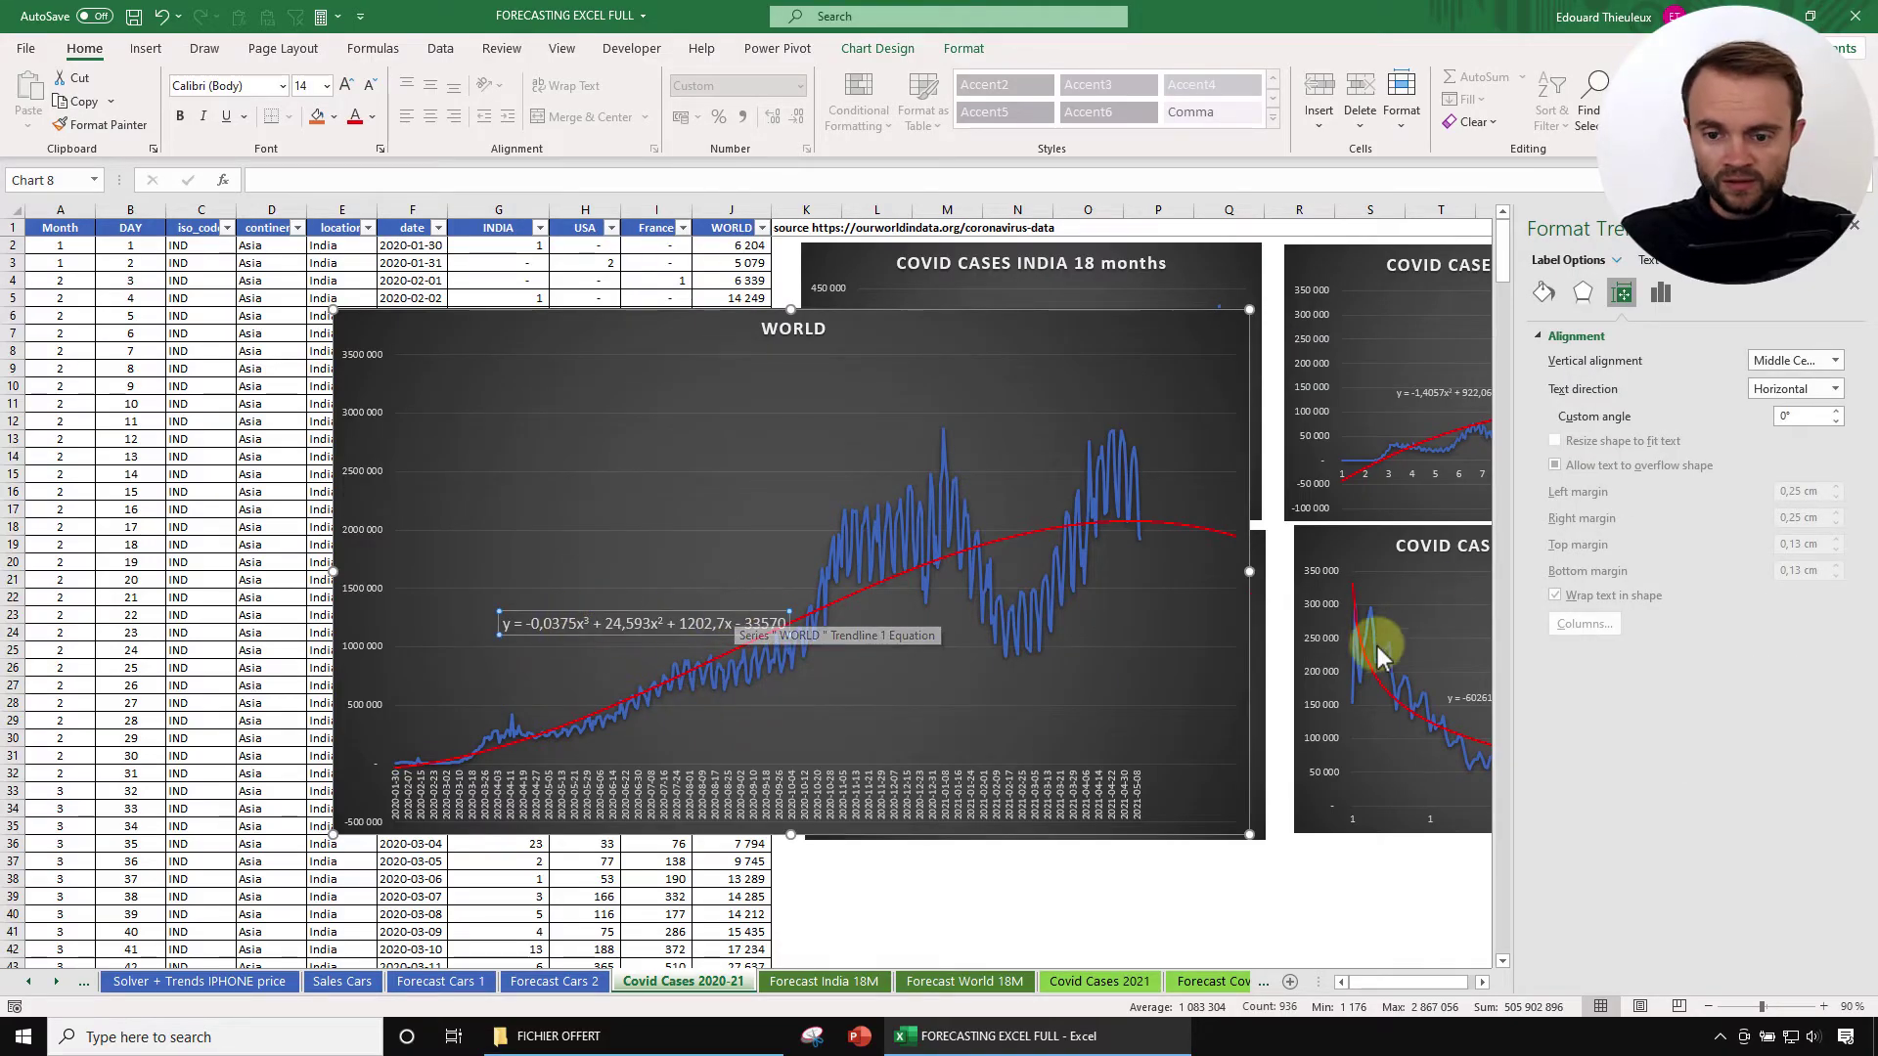
left_click(1029, 538)
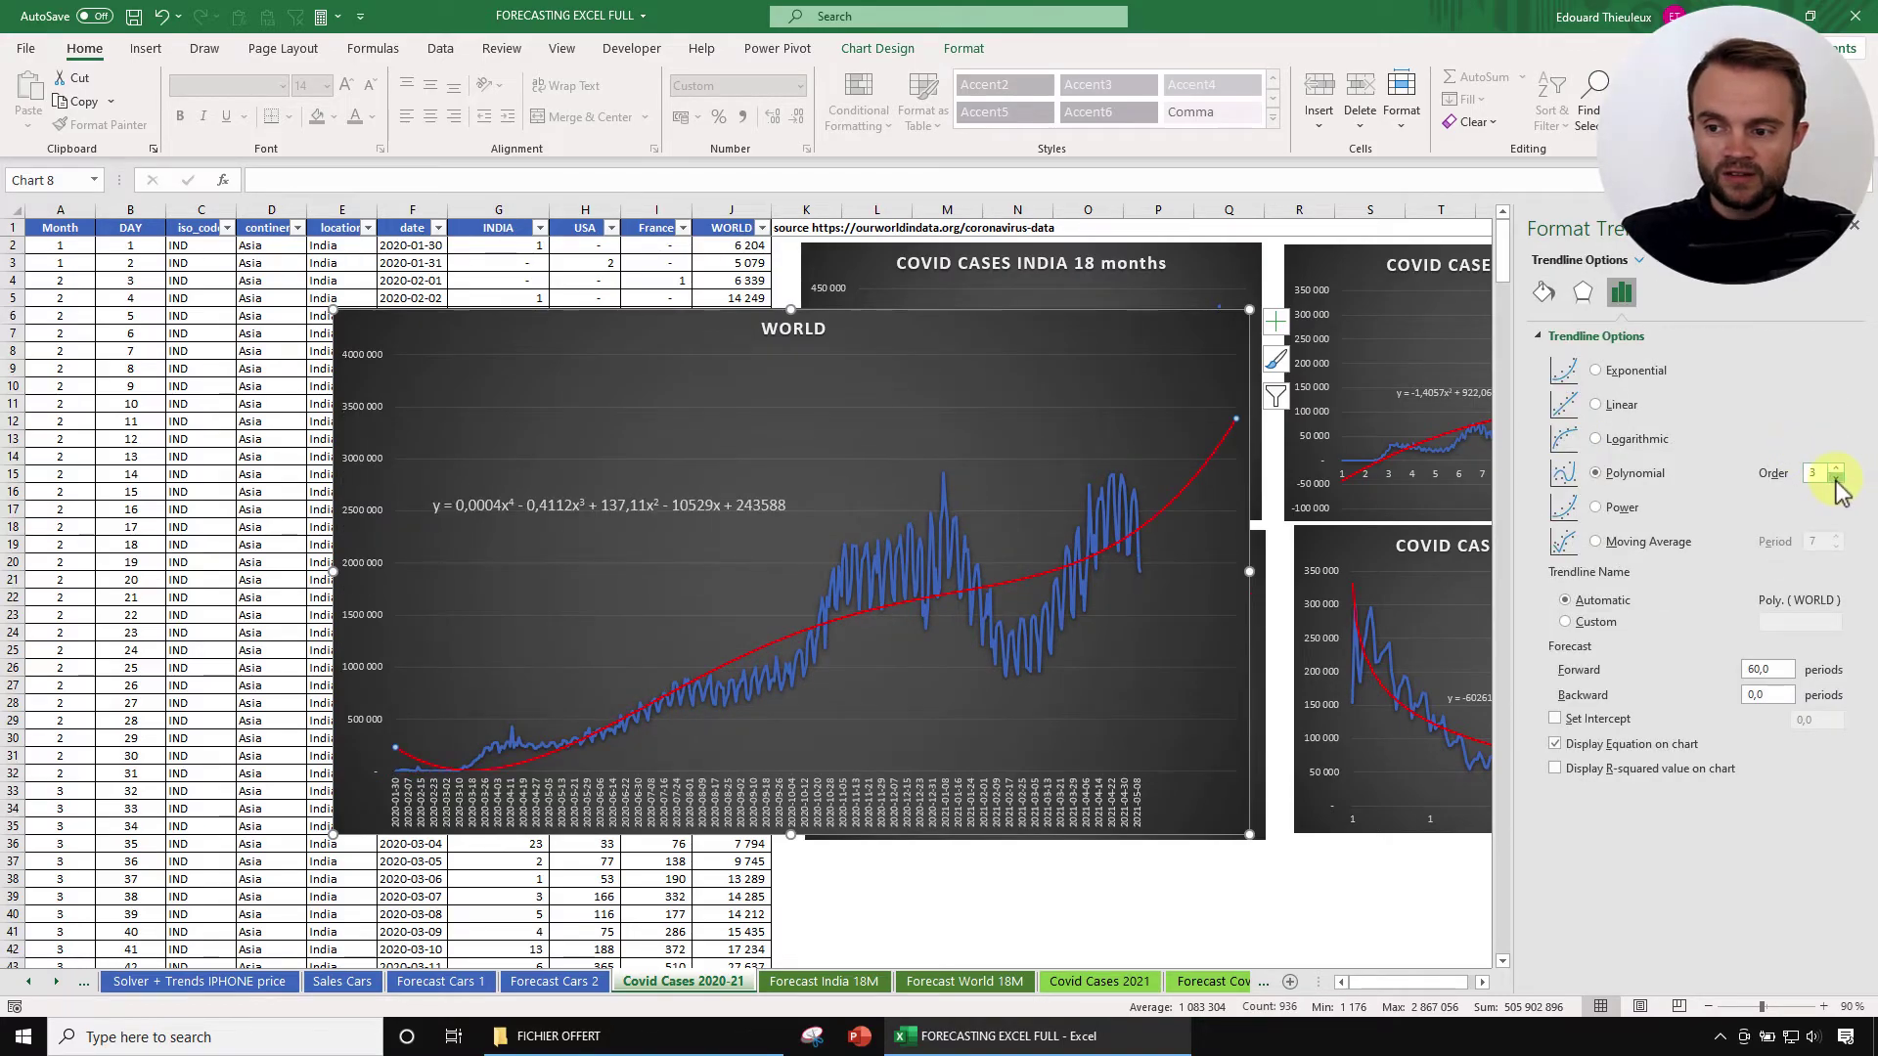
left_click(738, 608)
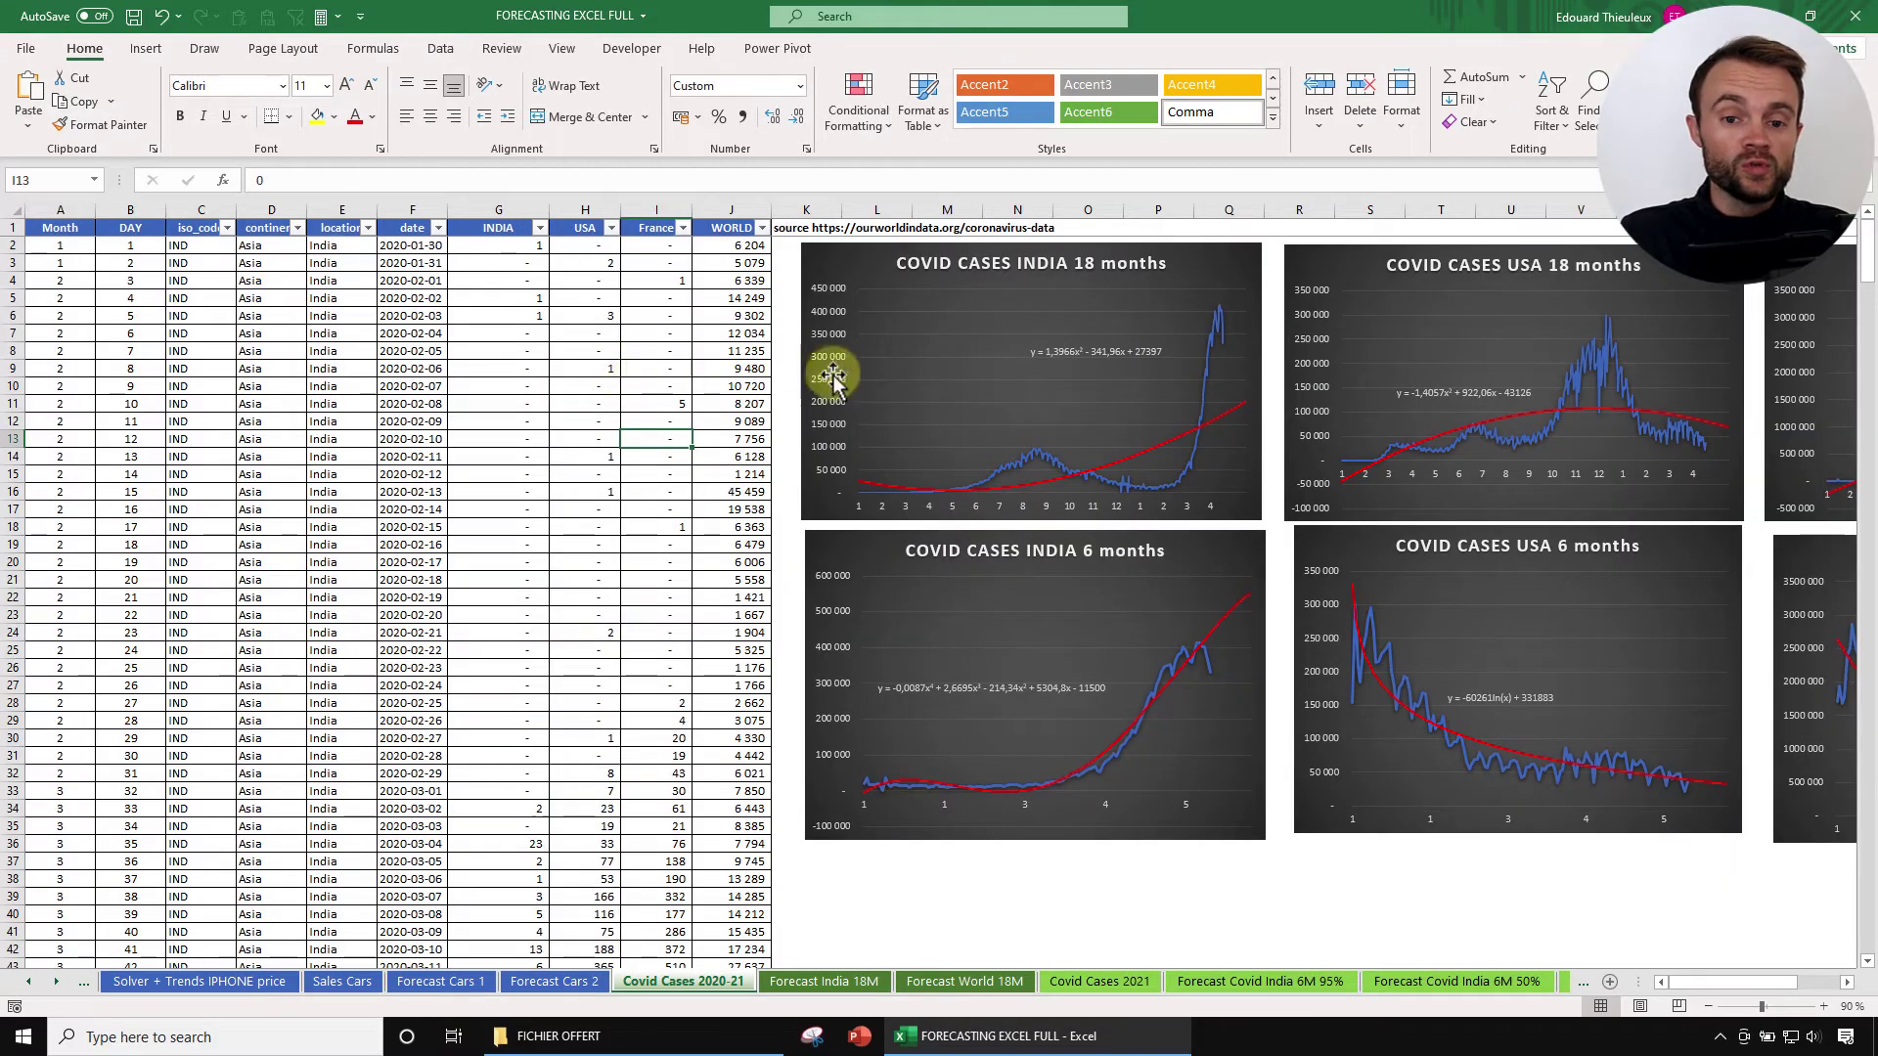
mouse_move(1707, 986)
left_mouse_down()
mouse_move(1784, 988)
mouse_move(1722, 989)
left_mouse_up()
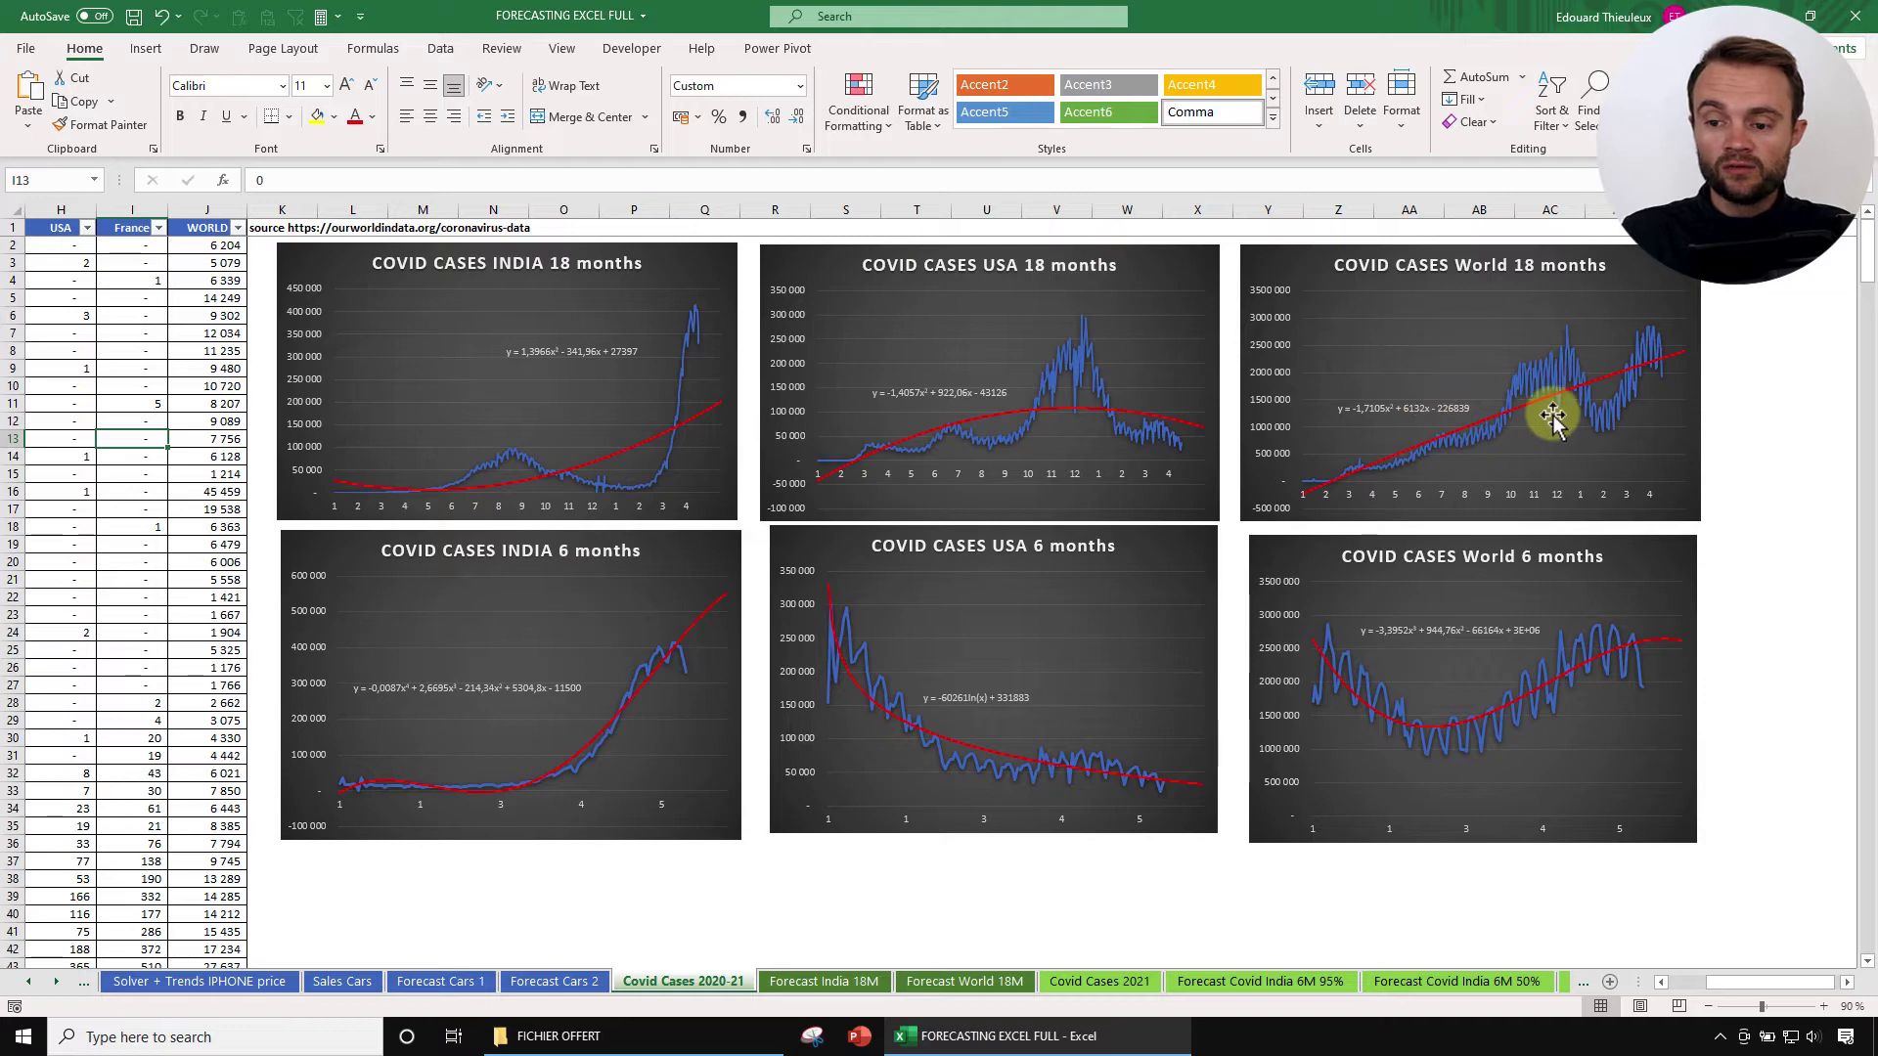
scroll(1760, 988, "left", 3)
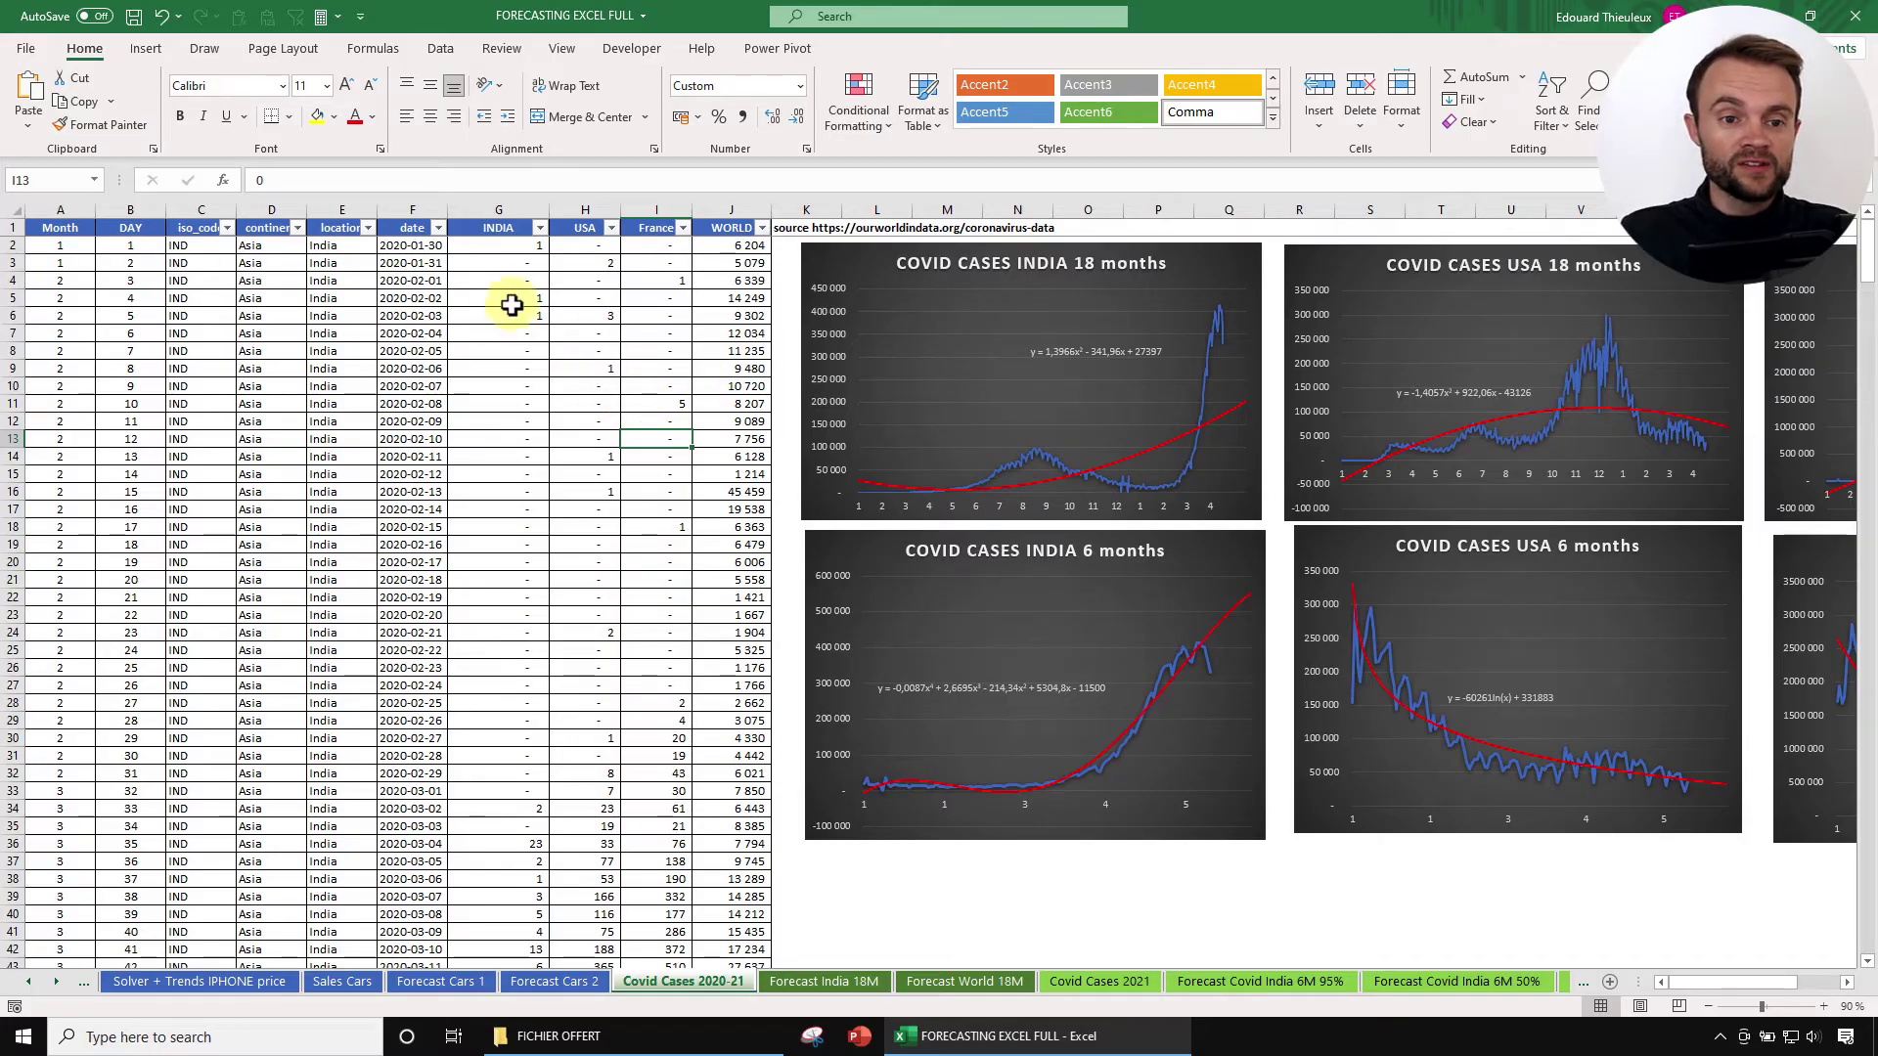
Step: Try to create a forecast sheet from the date and WORLD columns
left_click(441, 51)
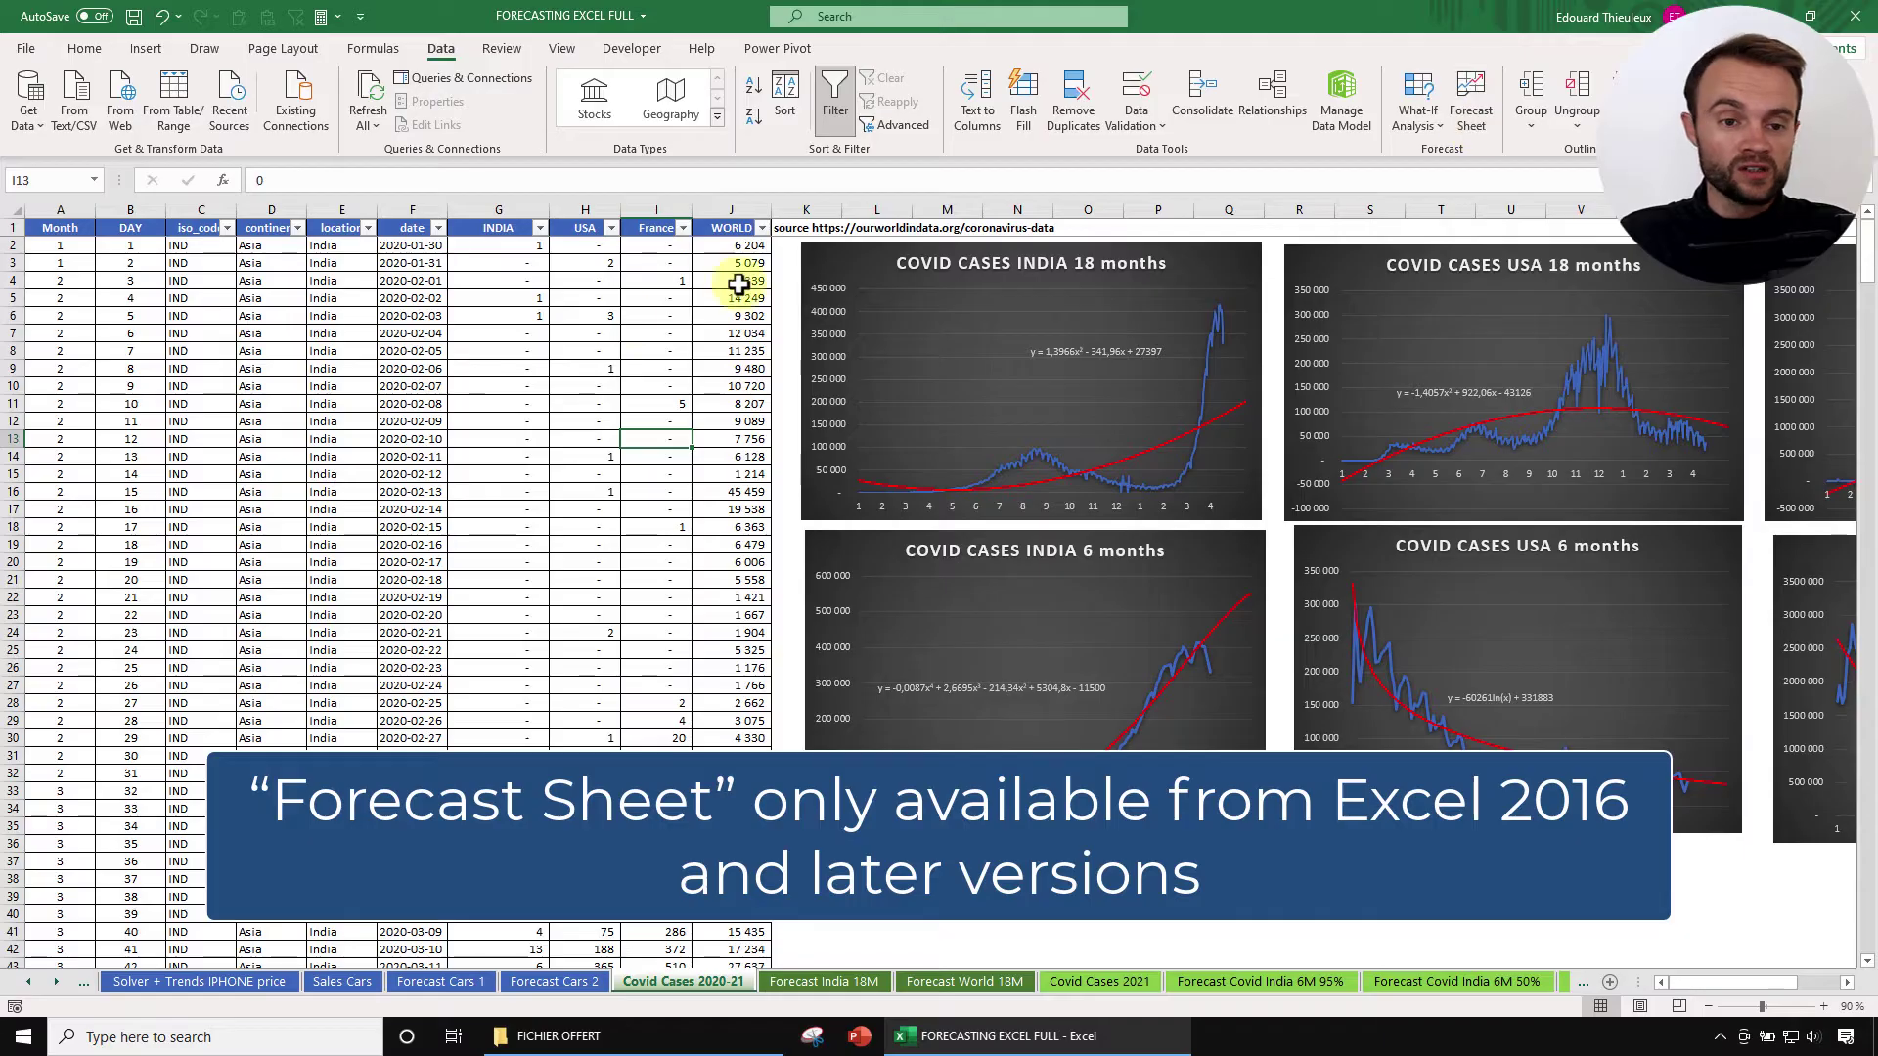
left_click(532, 297)
left_click(412, 227)
key("ctrl+shift+Down")
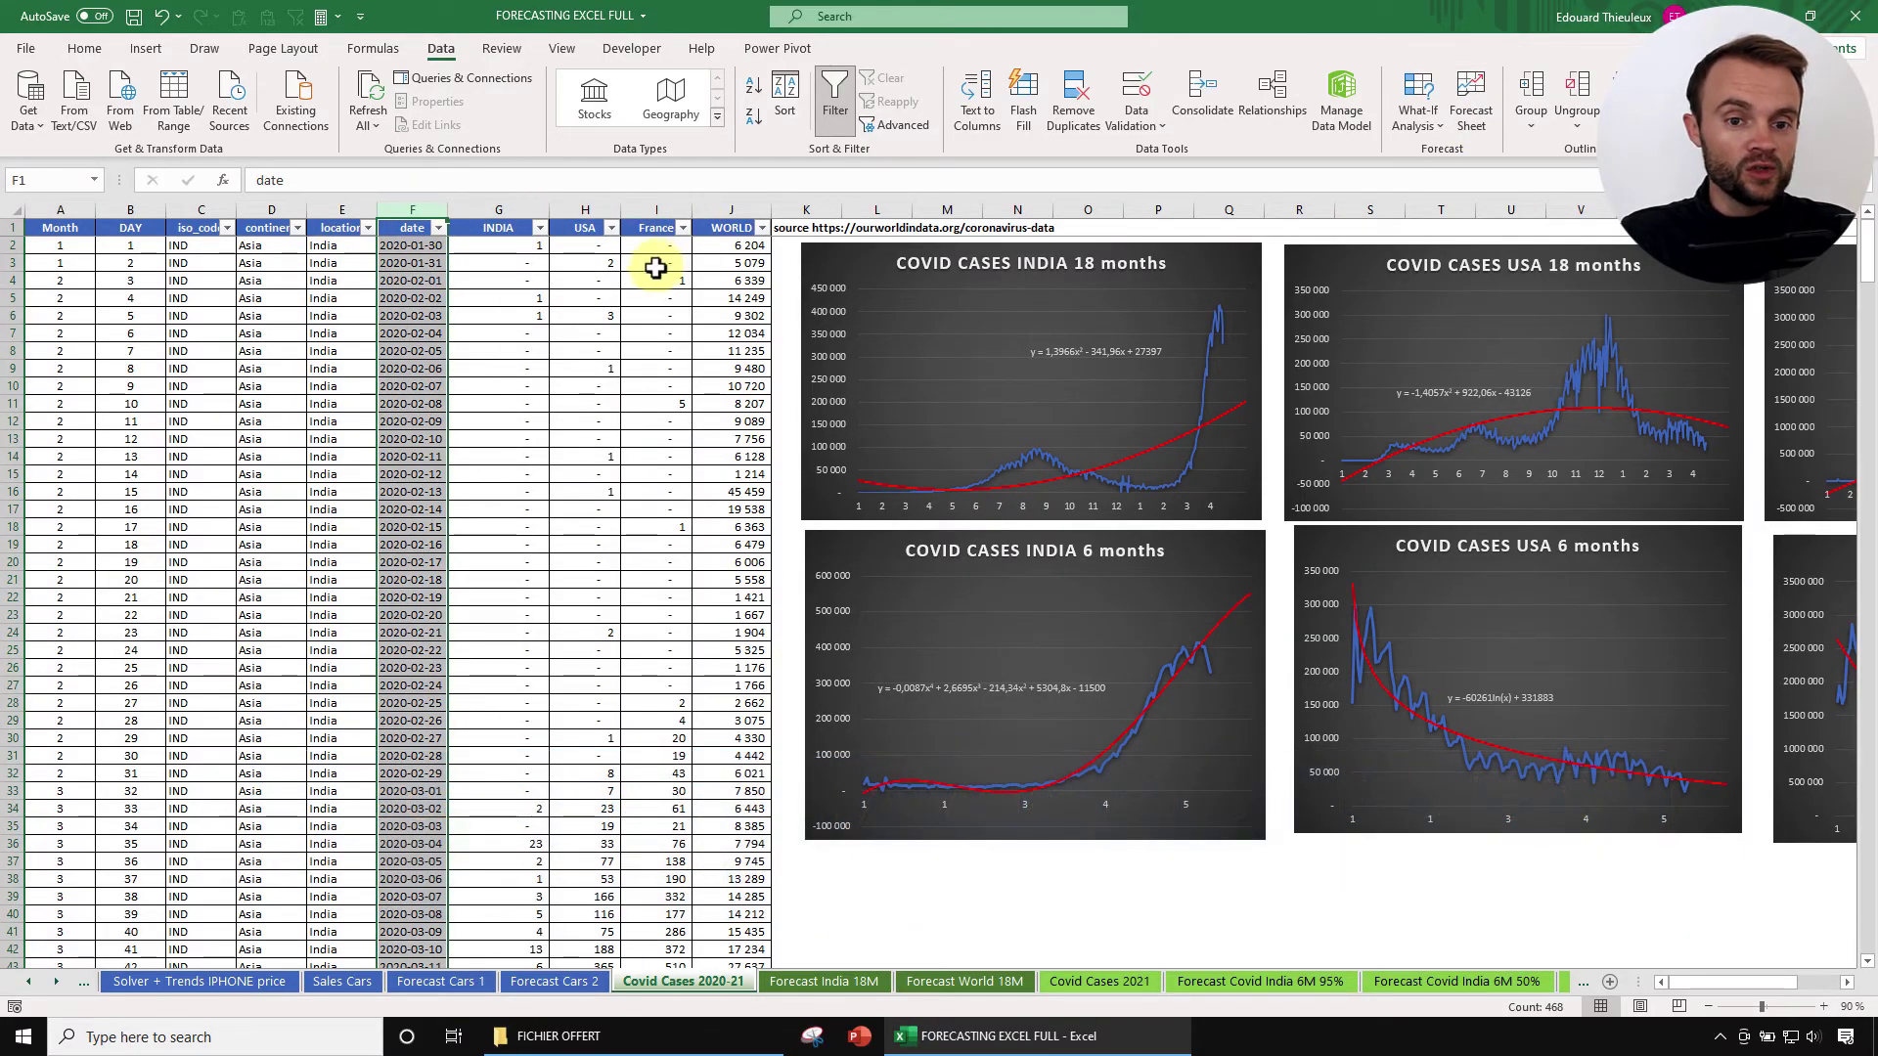
left_click(732, 209, "ctrl")
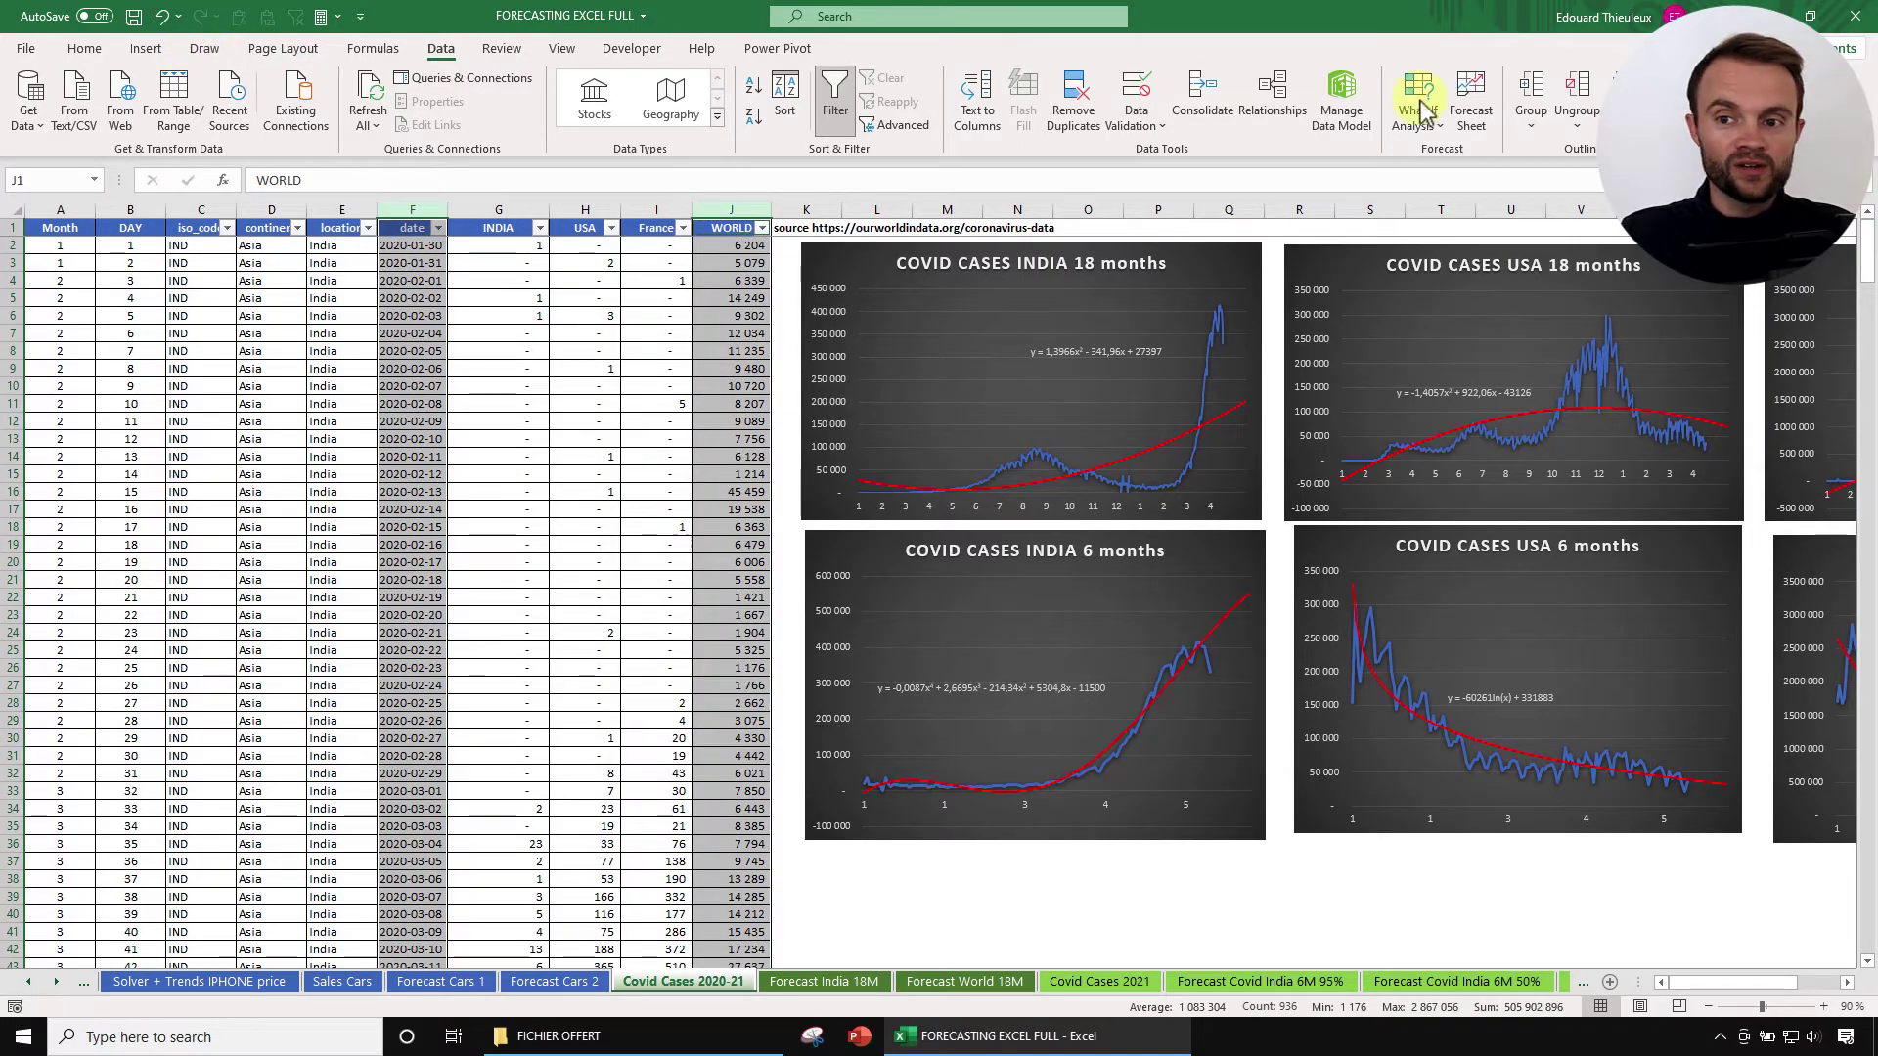
left_click(1471, 98)
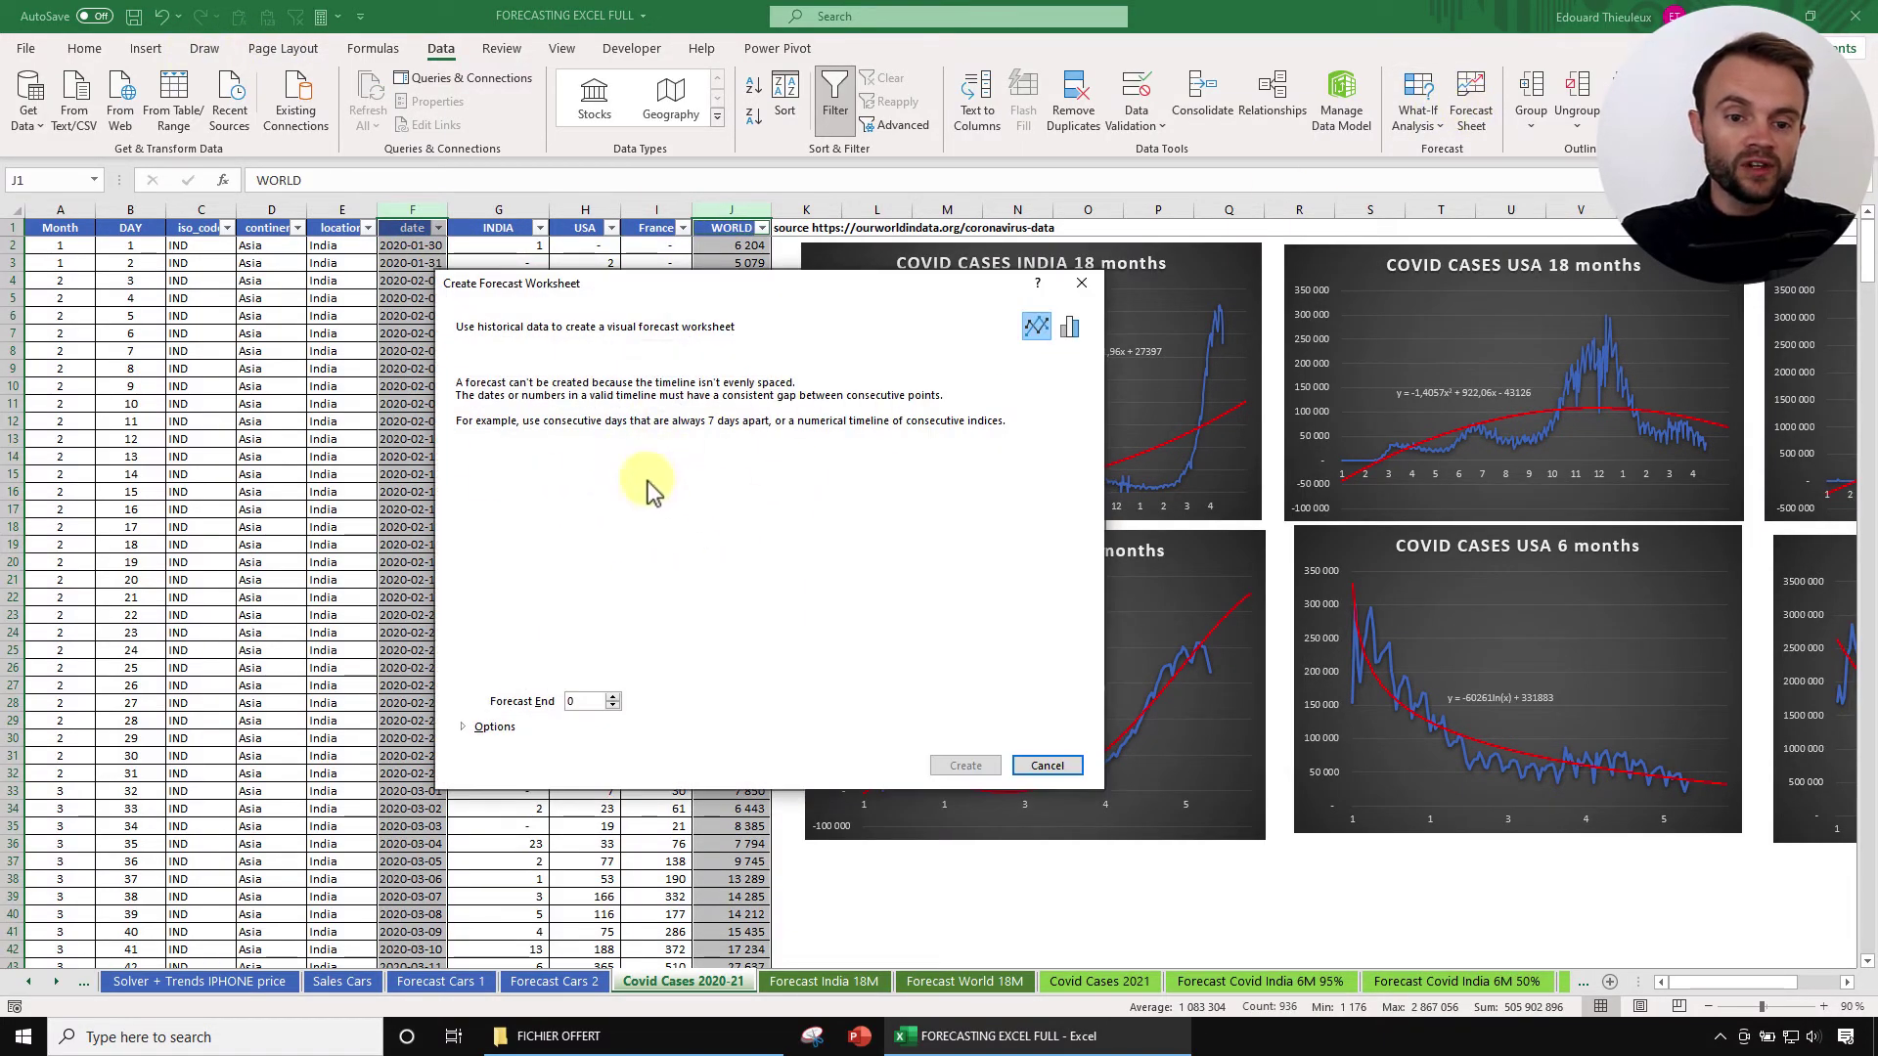
left_click(1049, 766)
Step: Start a forecast sheet using the DAY column as the timeline and the WORLD column as the values
left_click(482, 411)
left_click_drag(587, 314, 130, 316)
left_click_drag(145, 246, 147, 281)
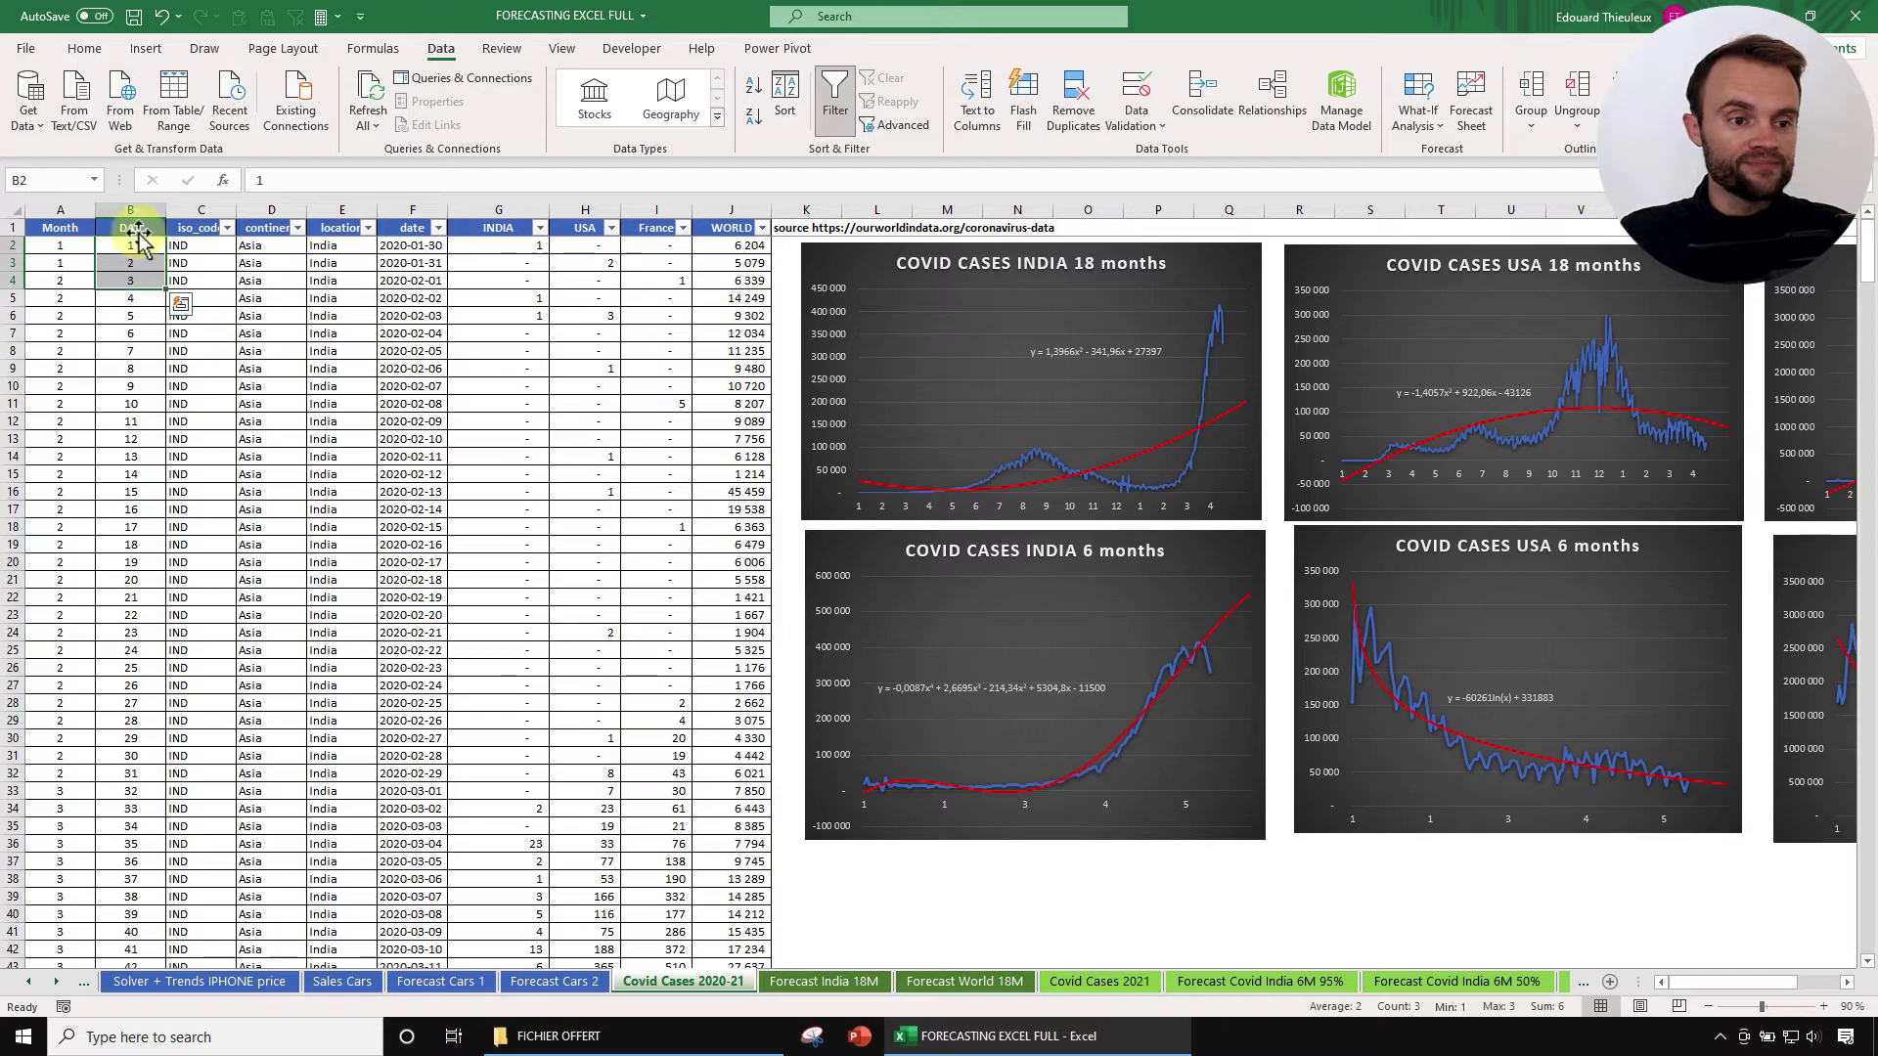
left_click(131, 333)
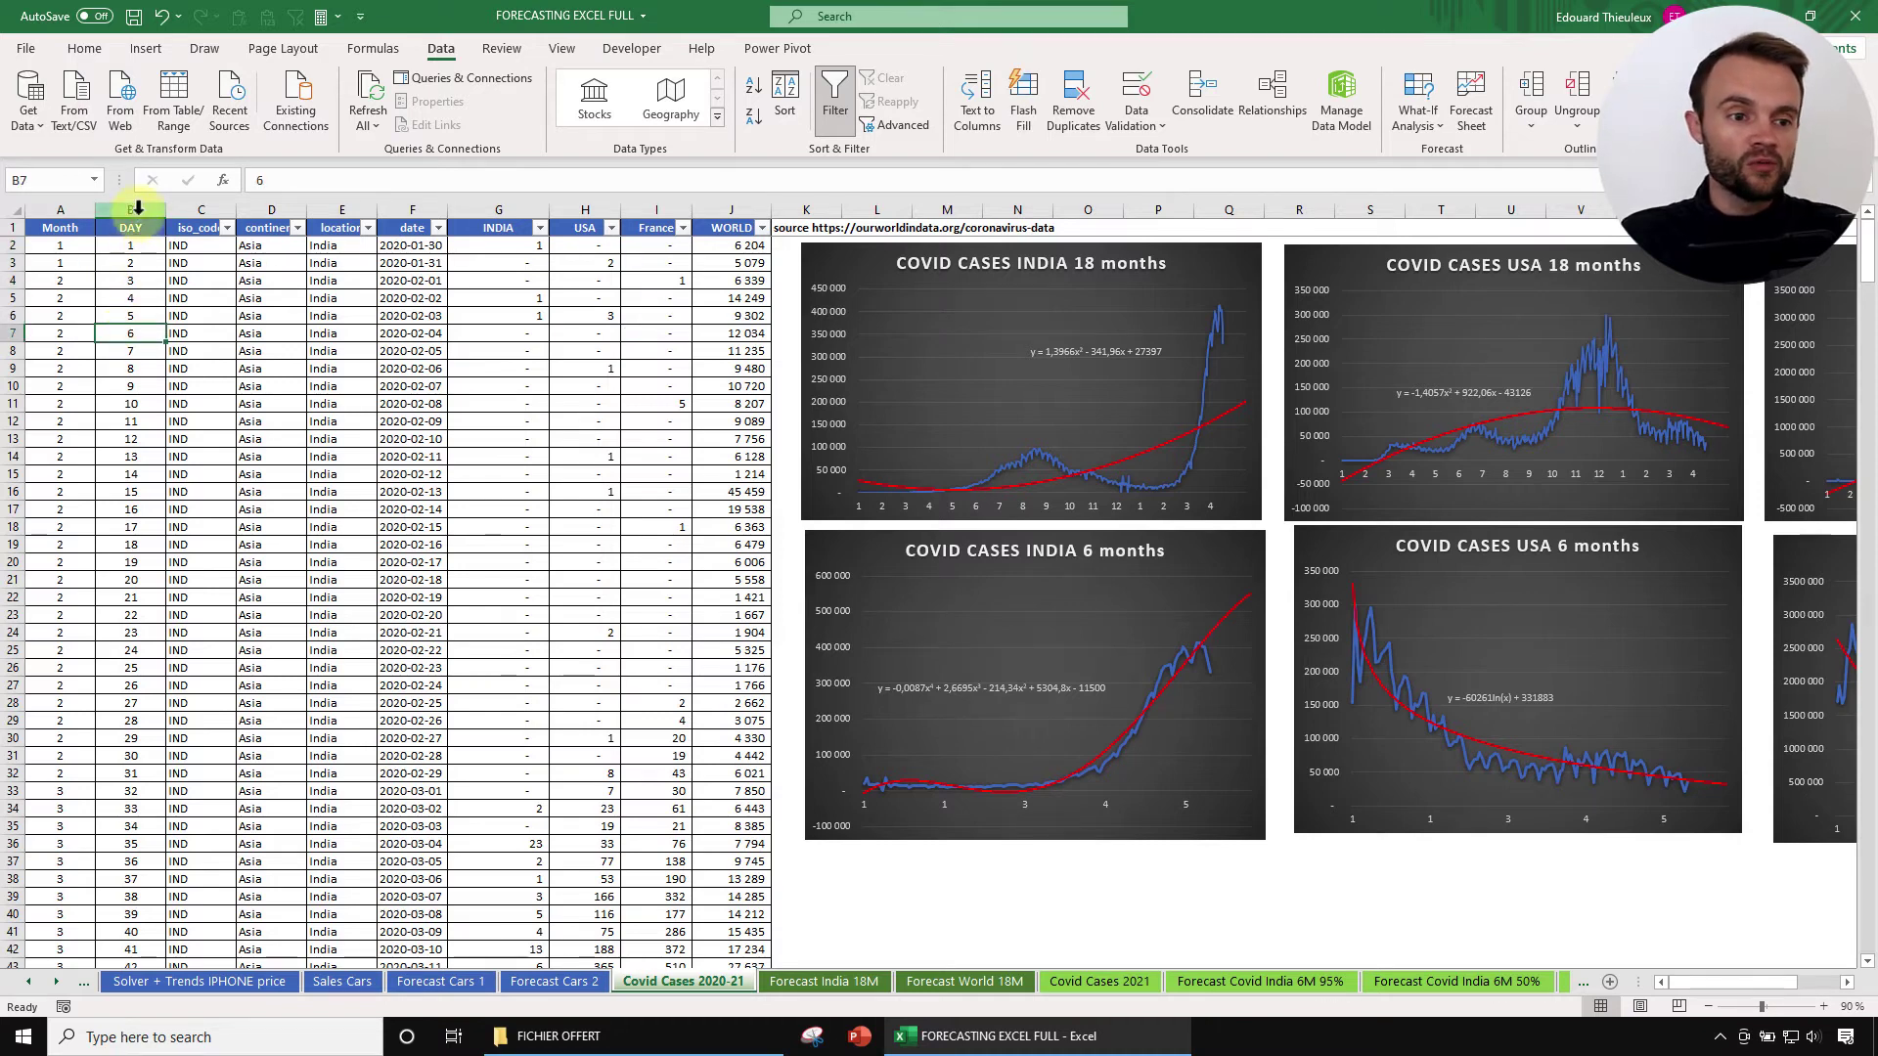
left_click_drag(139, 262, 142, 548)
left_click(135, 423)
left_click(140, 209)
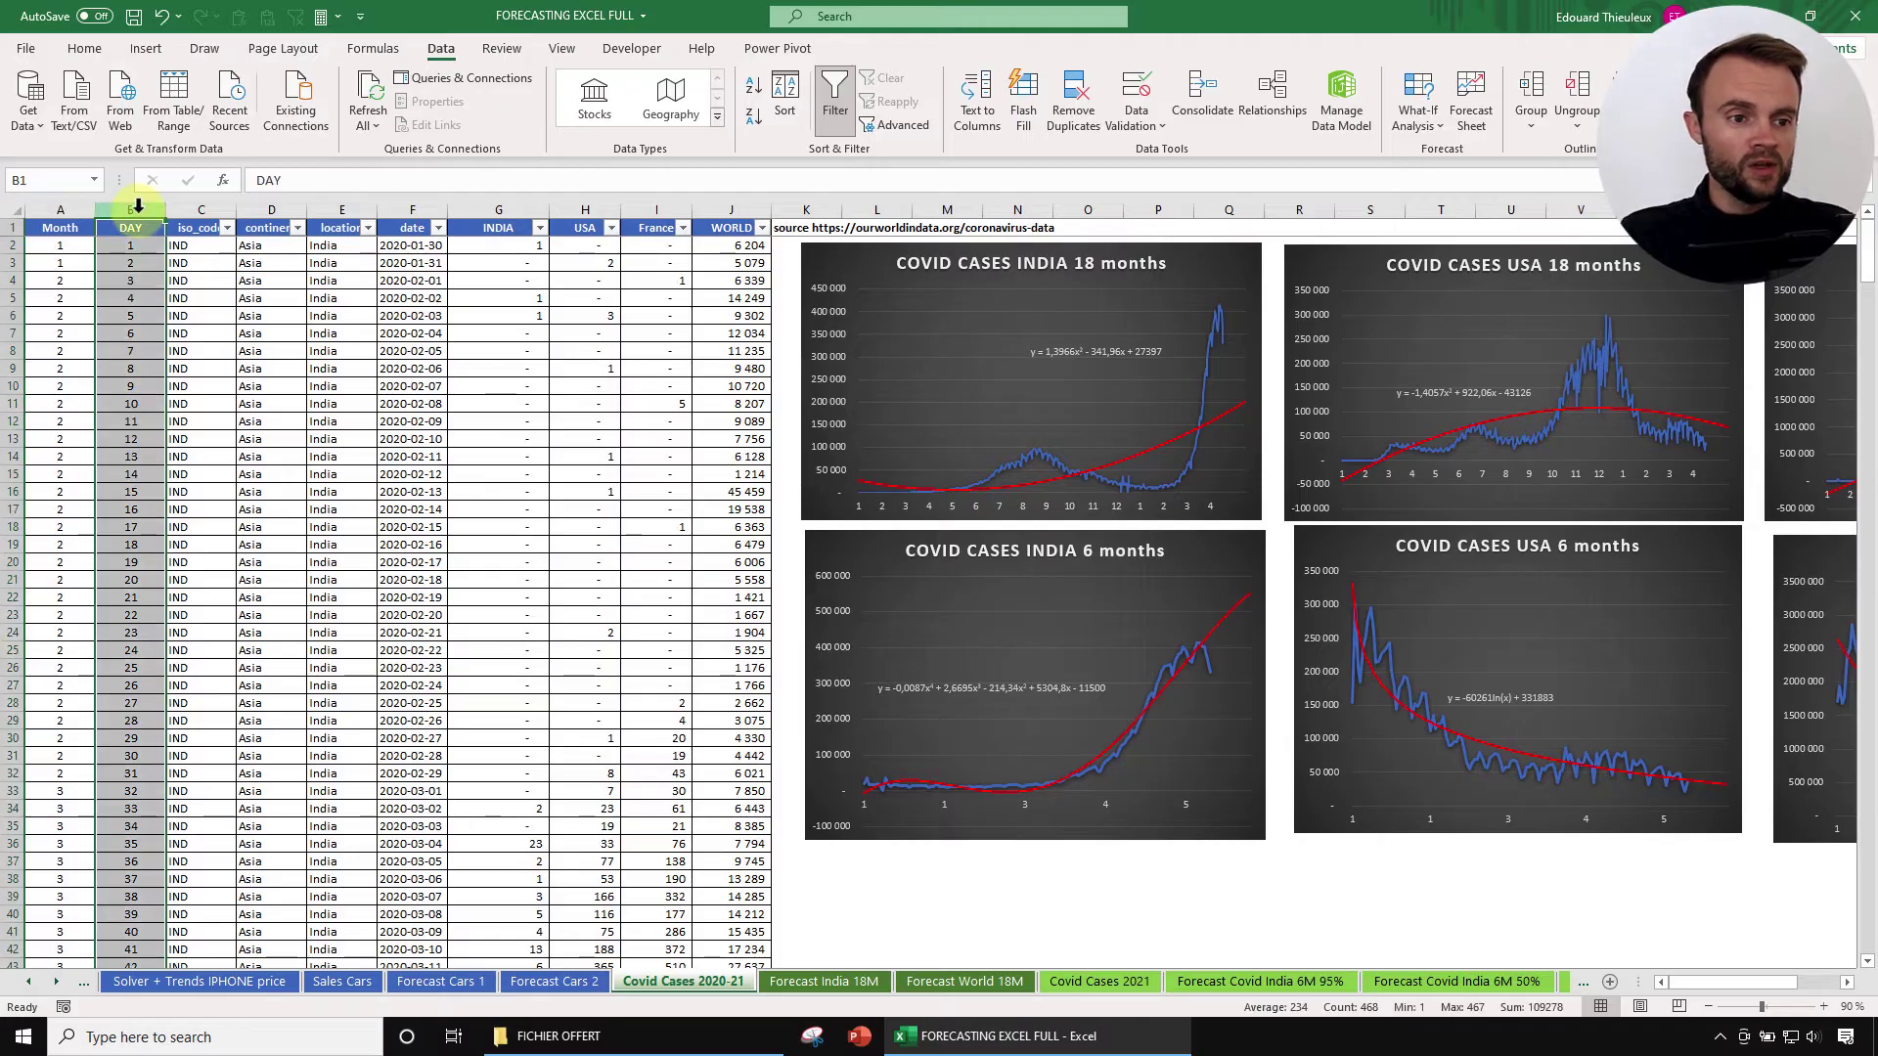
left_click(147, 209)
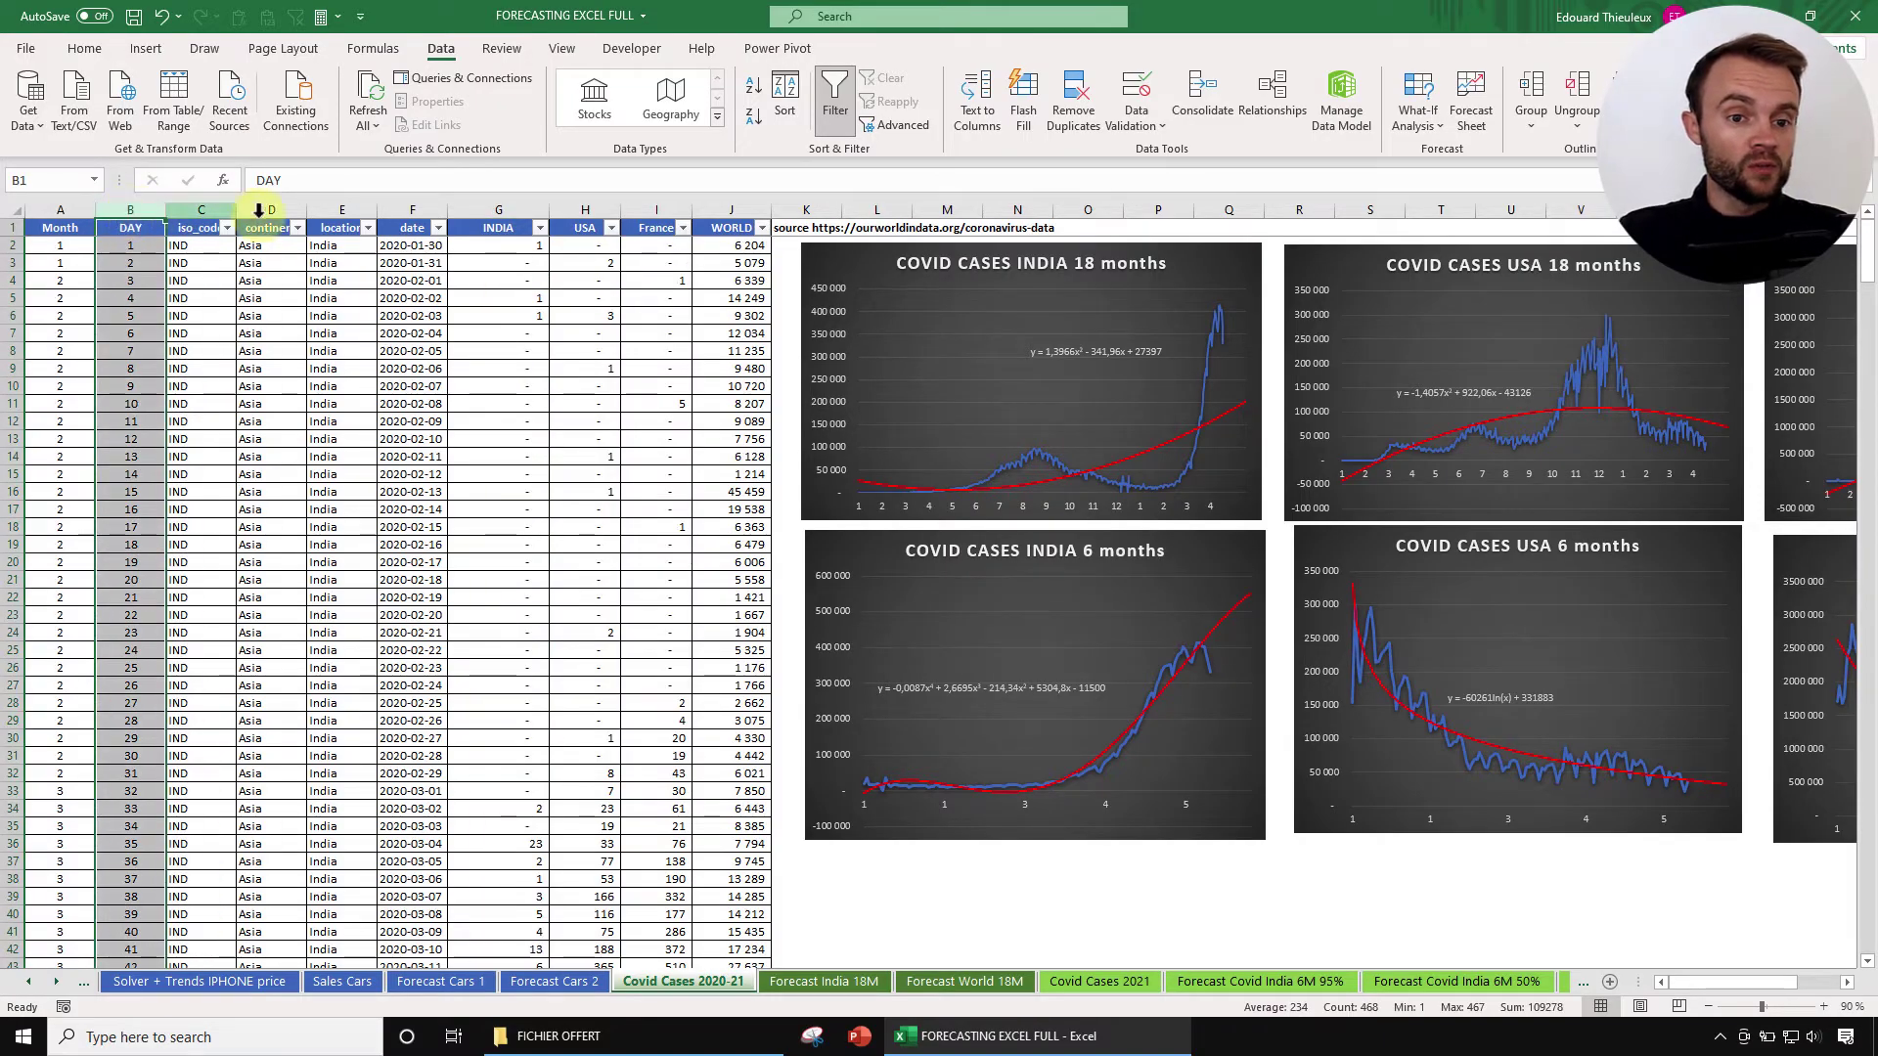
left_click(744, 207, "ctrl")
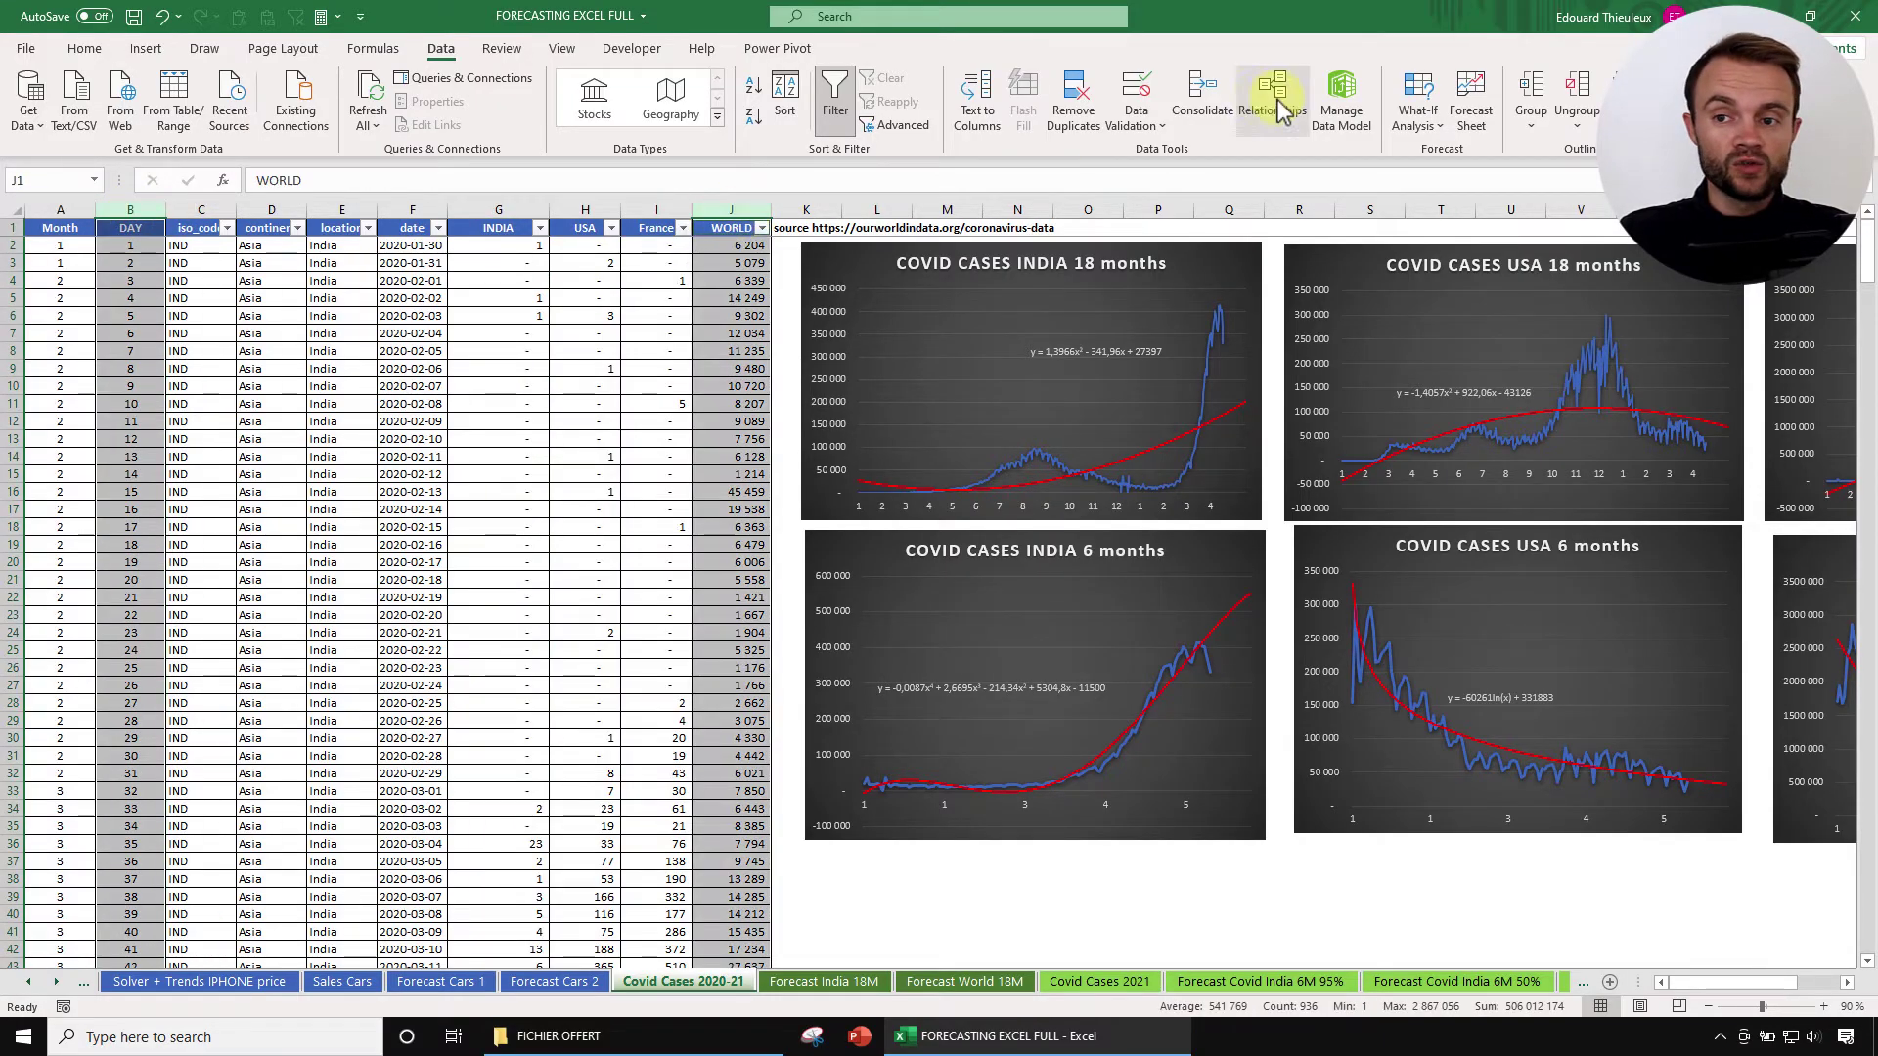
left_click(1477, 117)
left_click_drag(943, 198, 1031, 182)
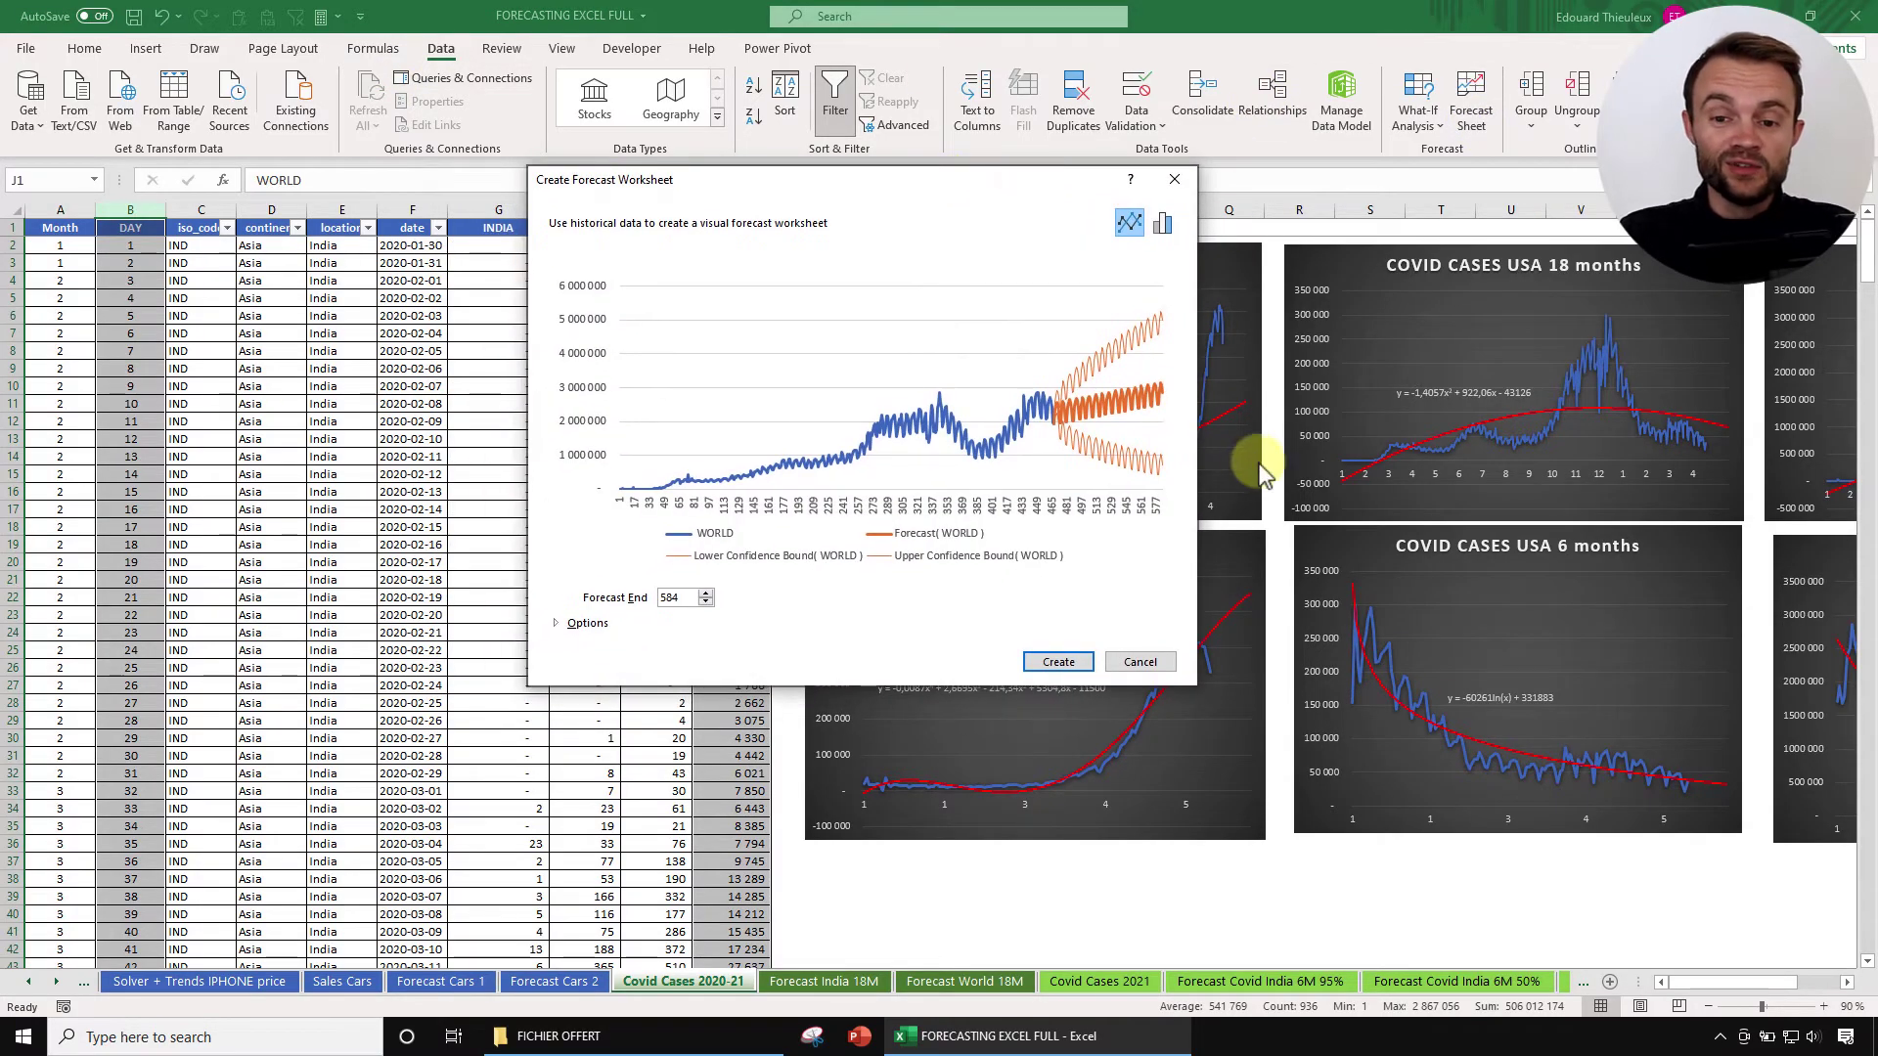
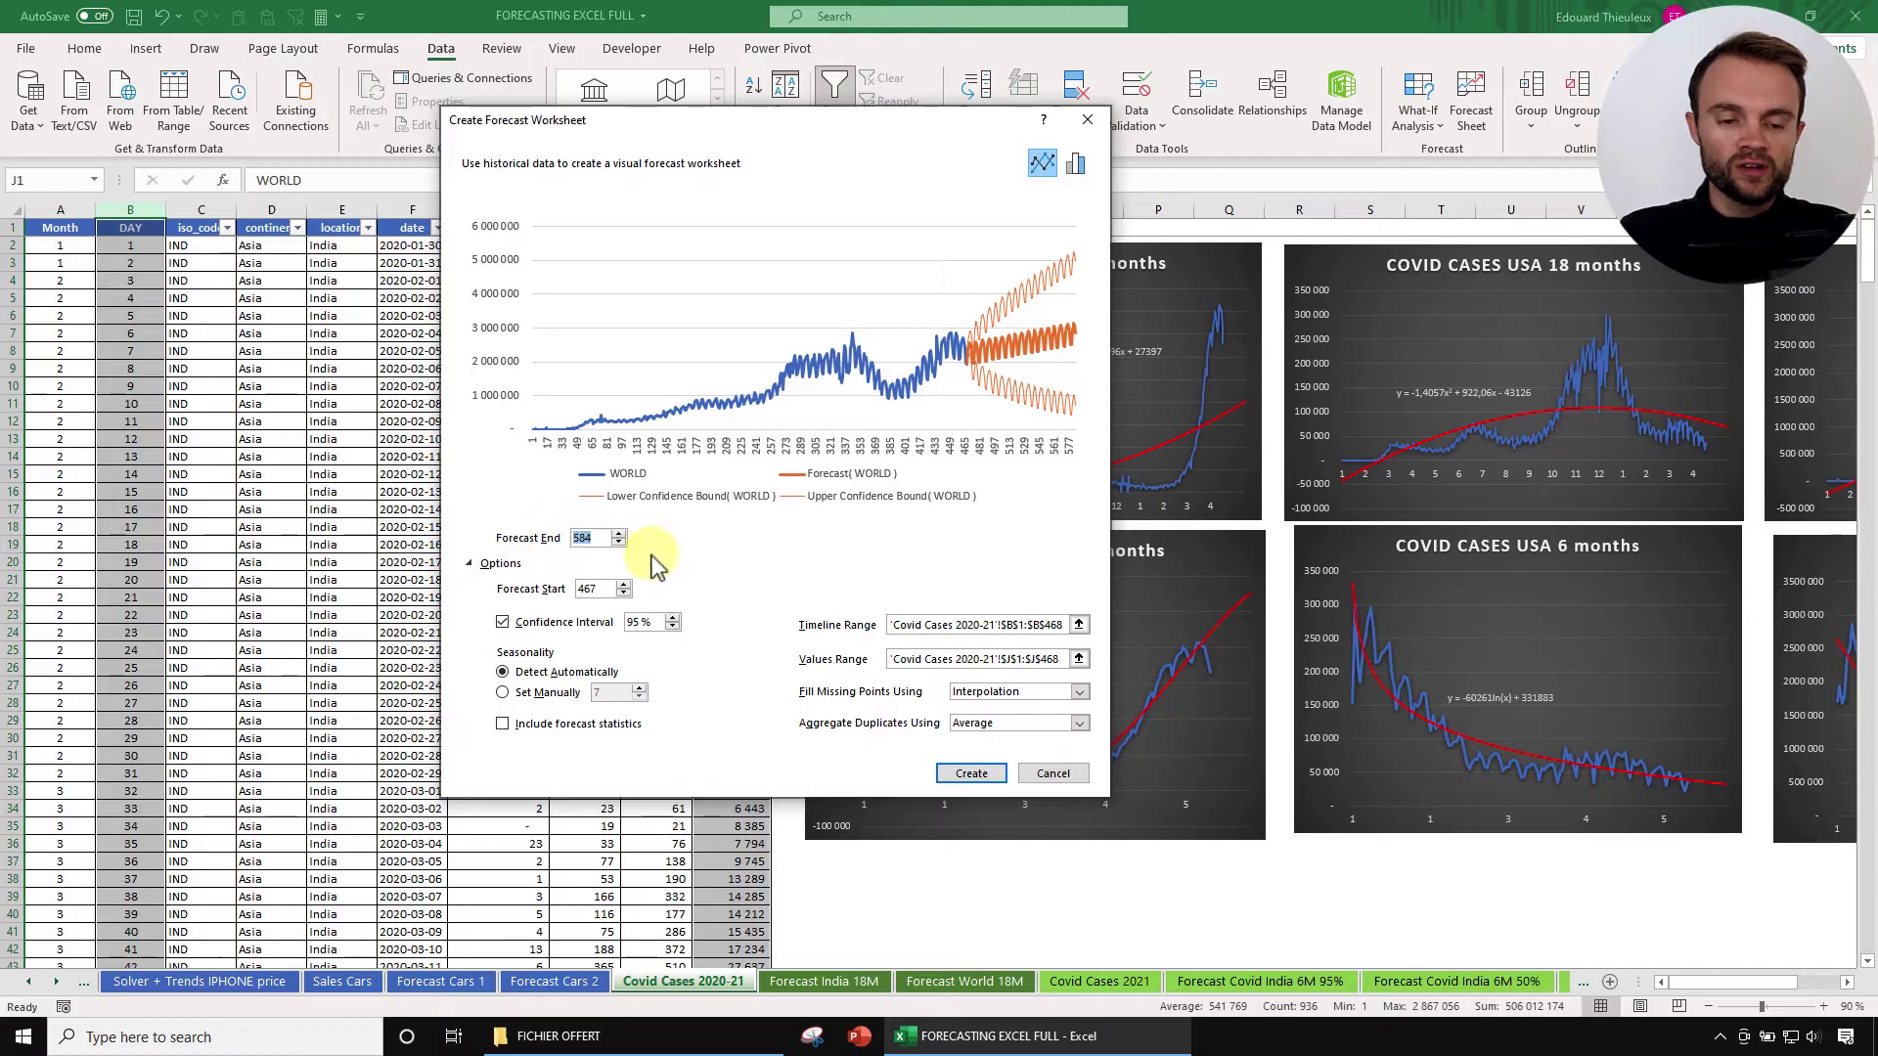
Step: Set the forecast's end point to 567, with its start kept at 467
double_click(591, 588)
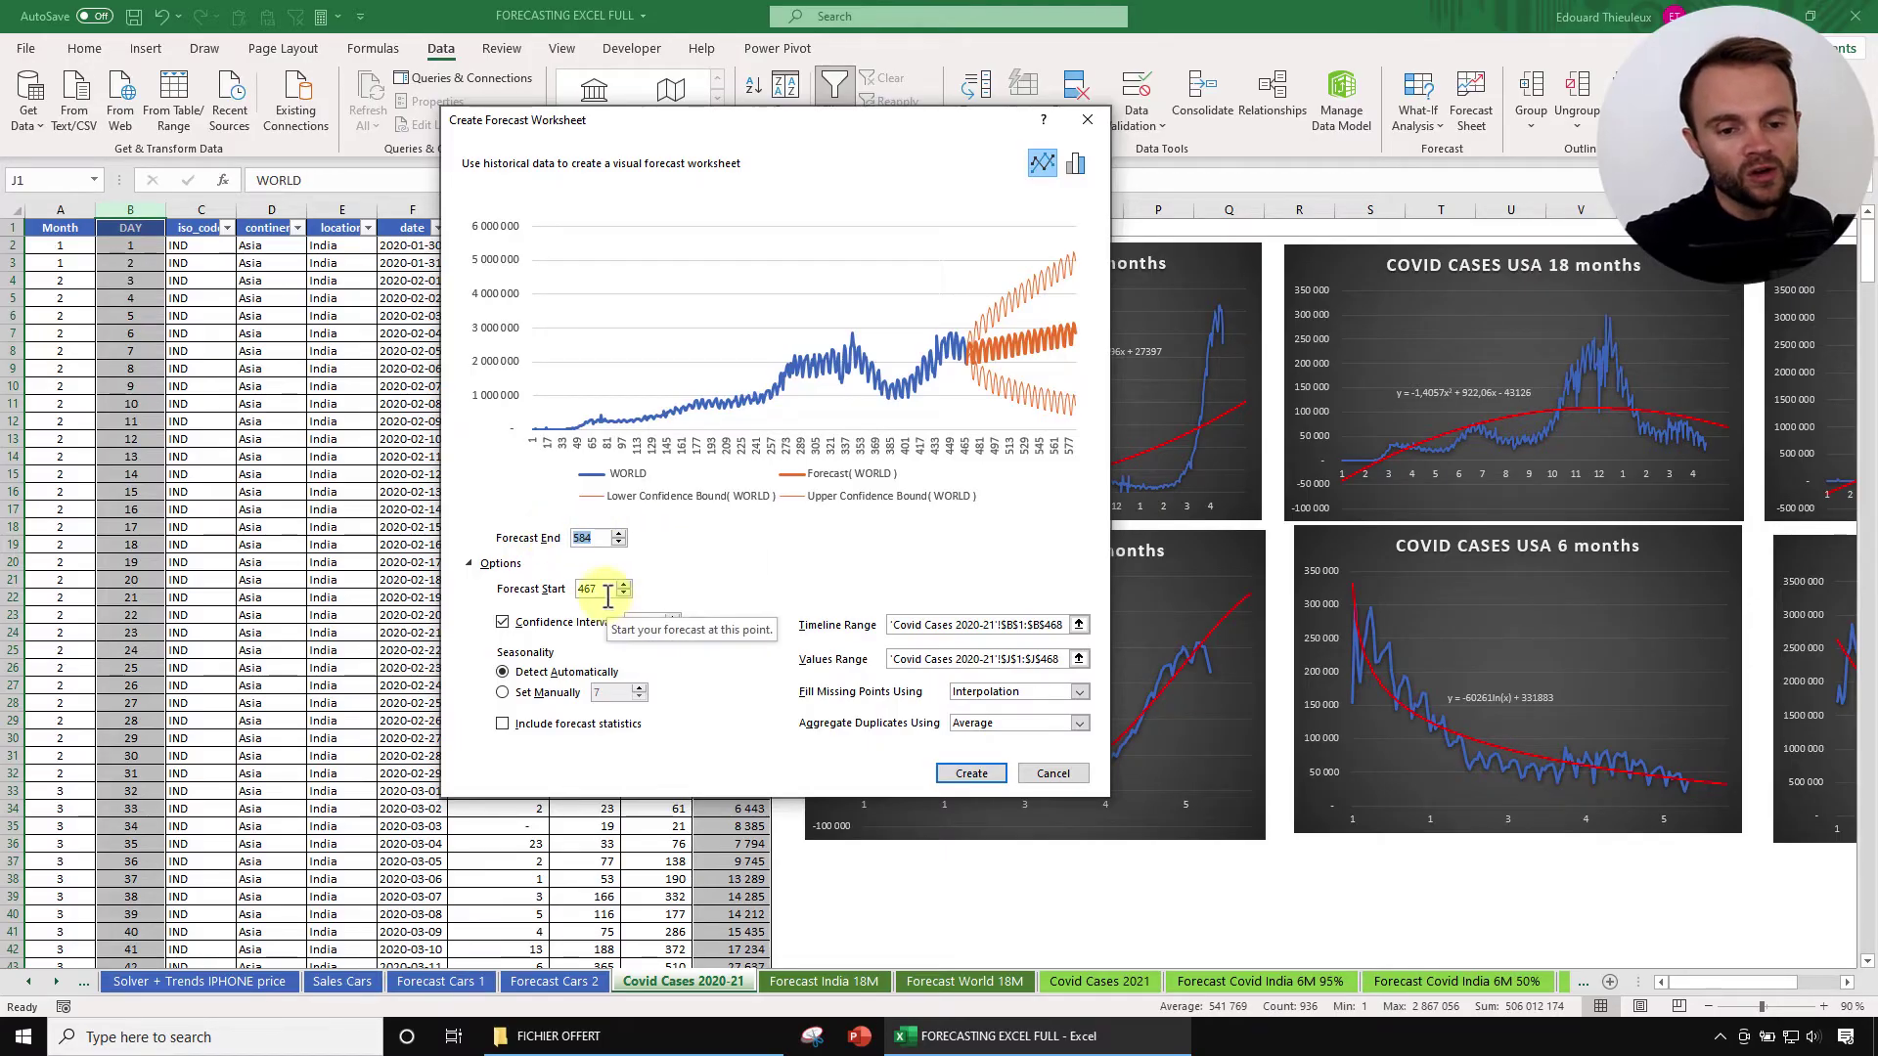
double_click(605, 538)
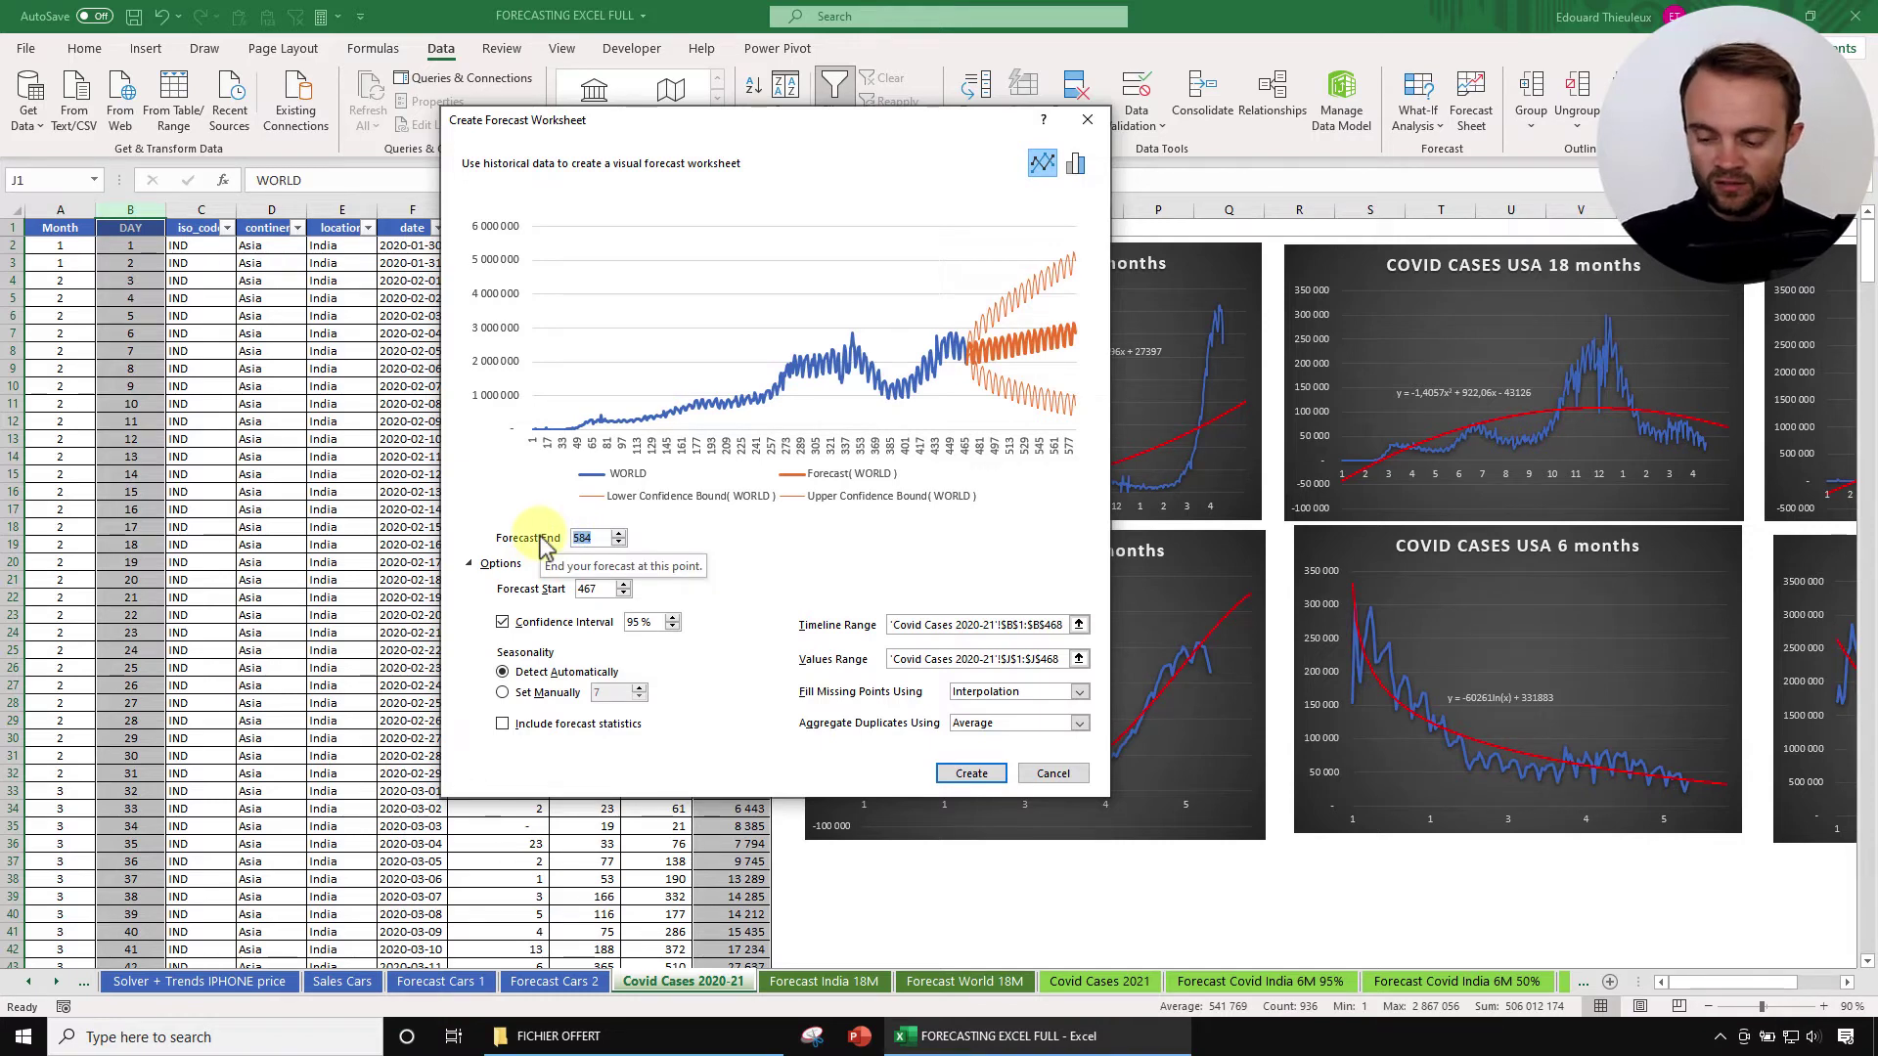
type("567")
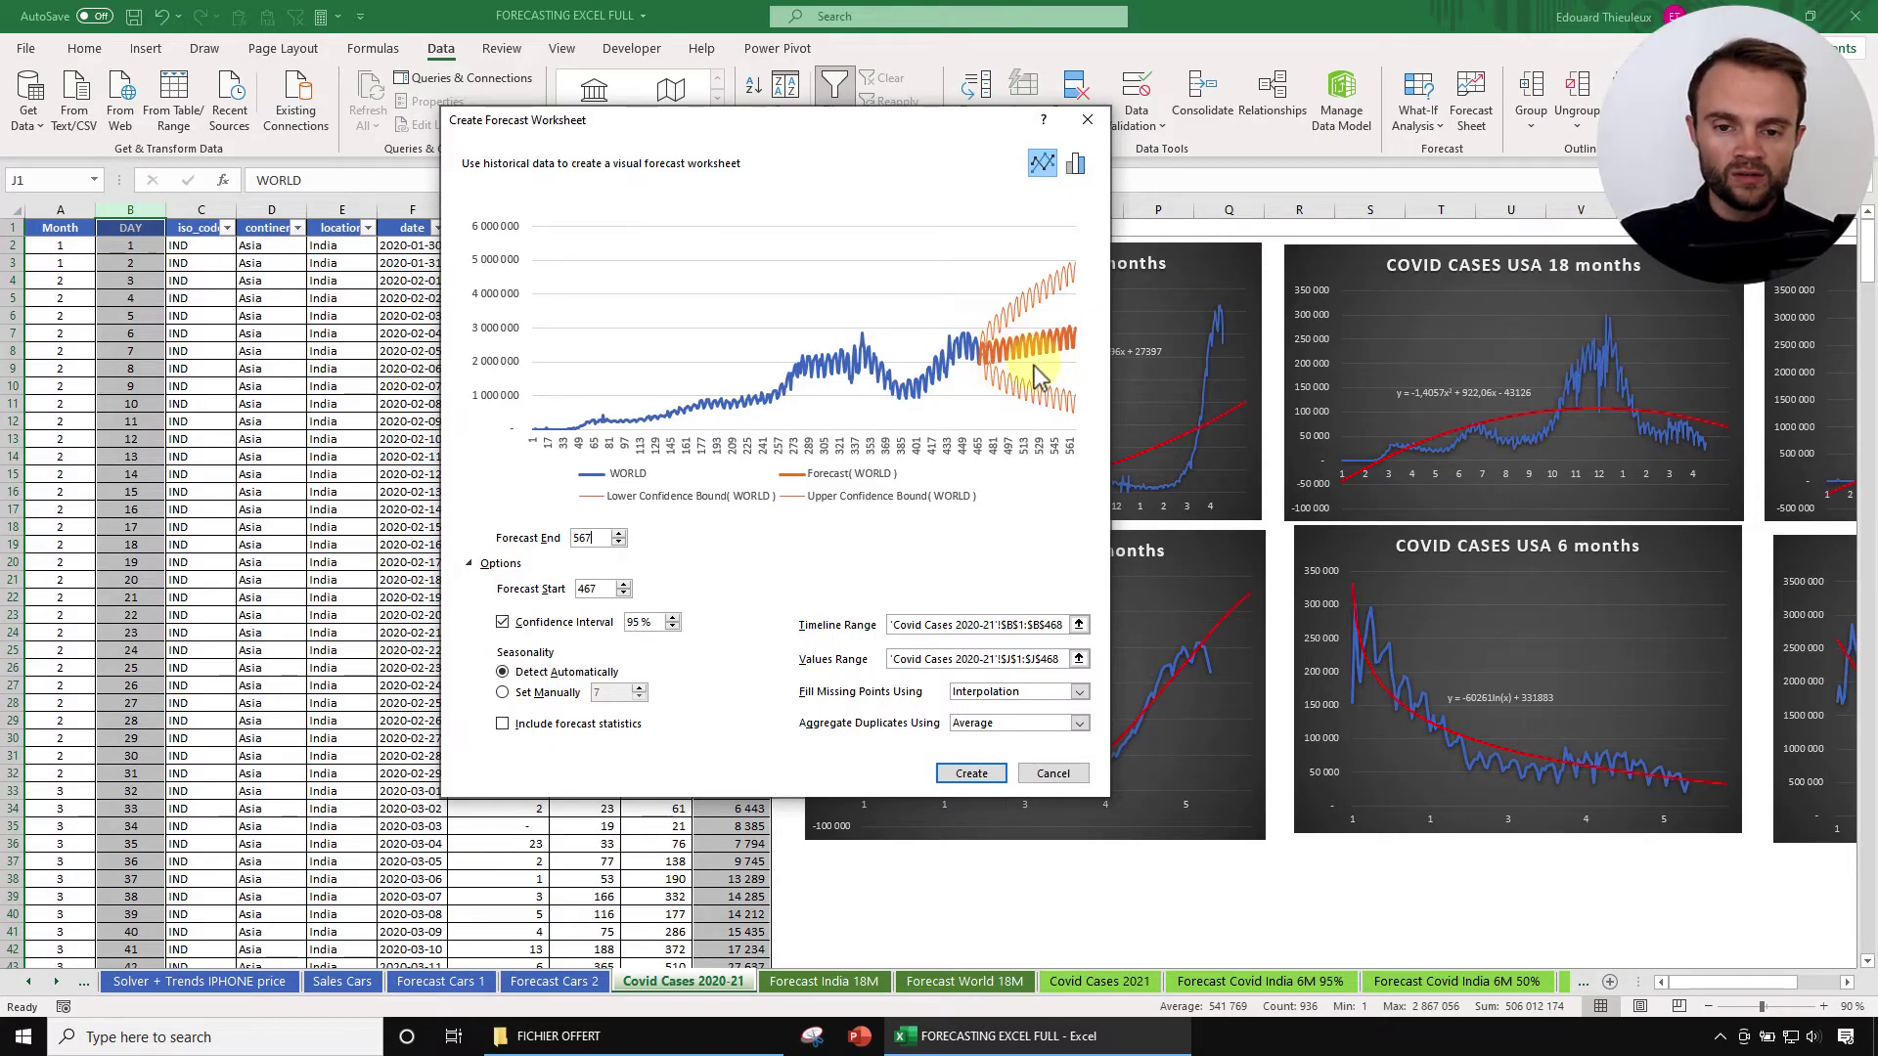
Step: Create the forecast worksheet with a 70 % confidence interval and forecast statistics included
left_click(672, 627)
left_click(673, 627)
left_click(673, 627)
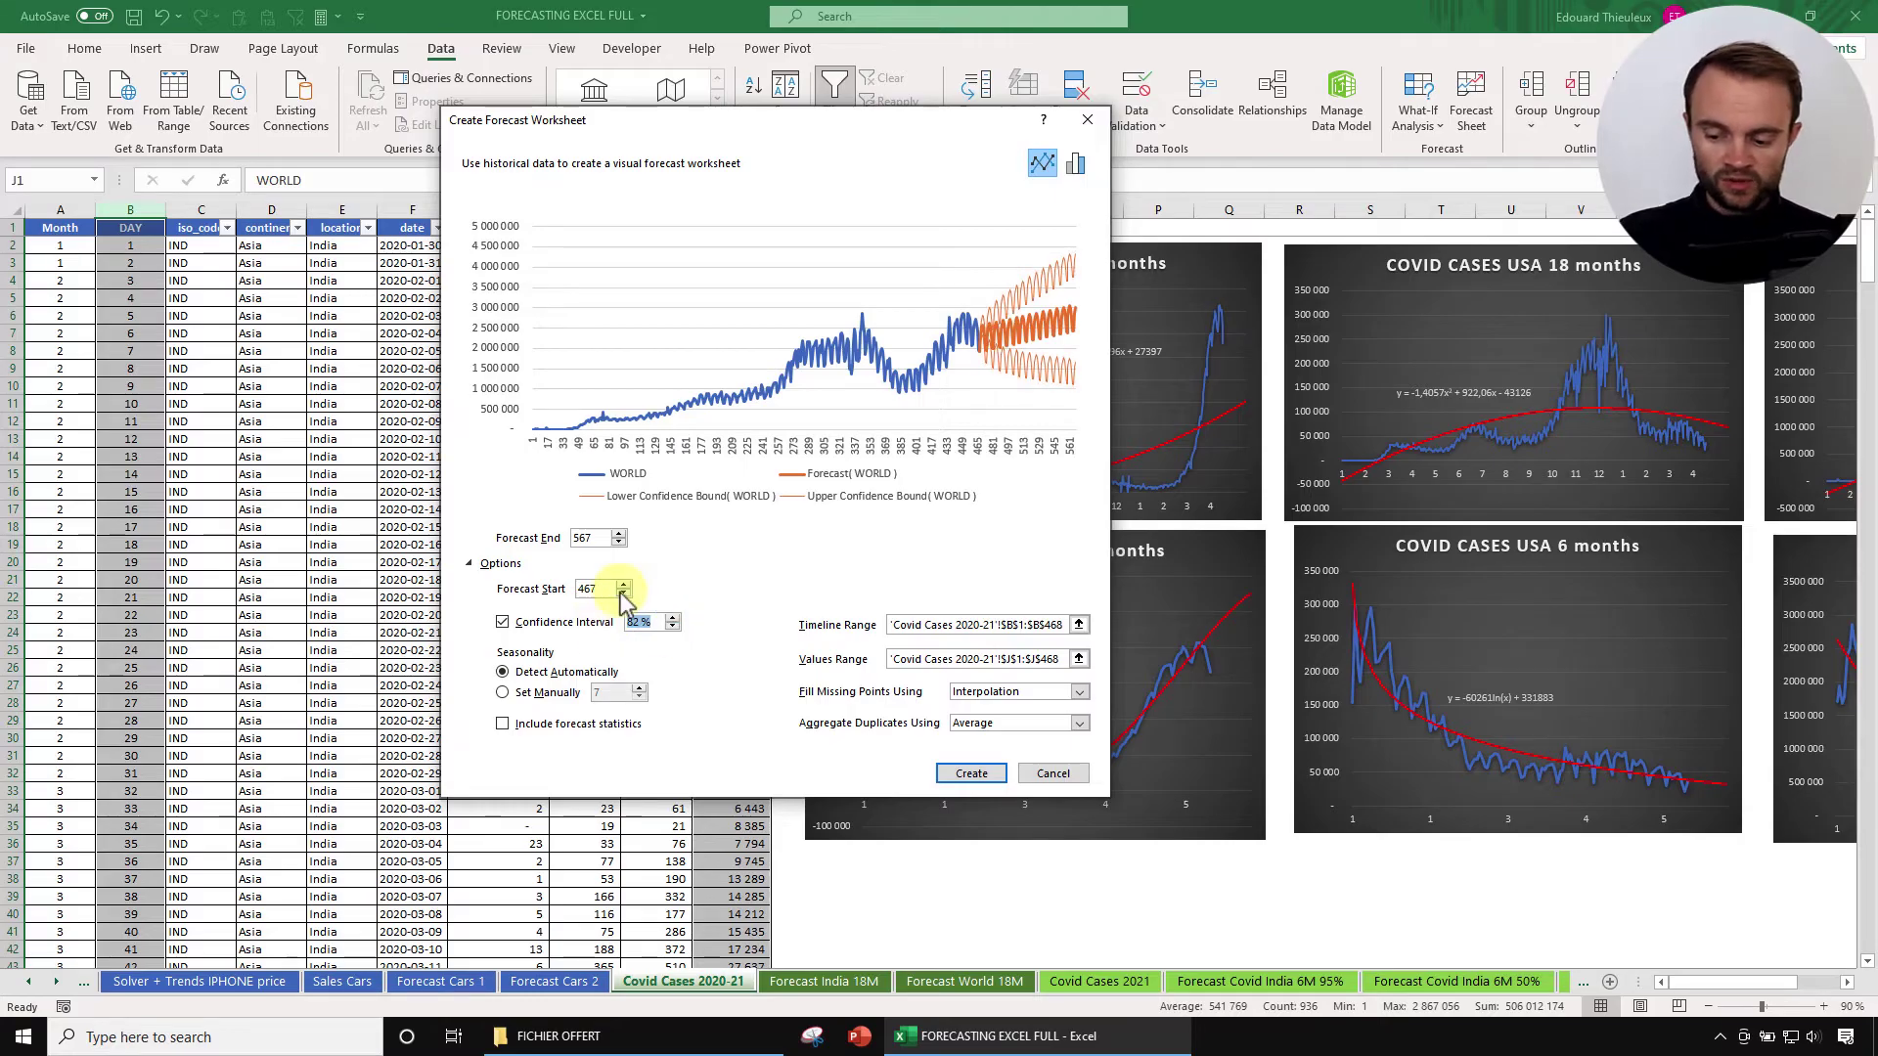
type("70")
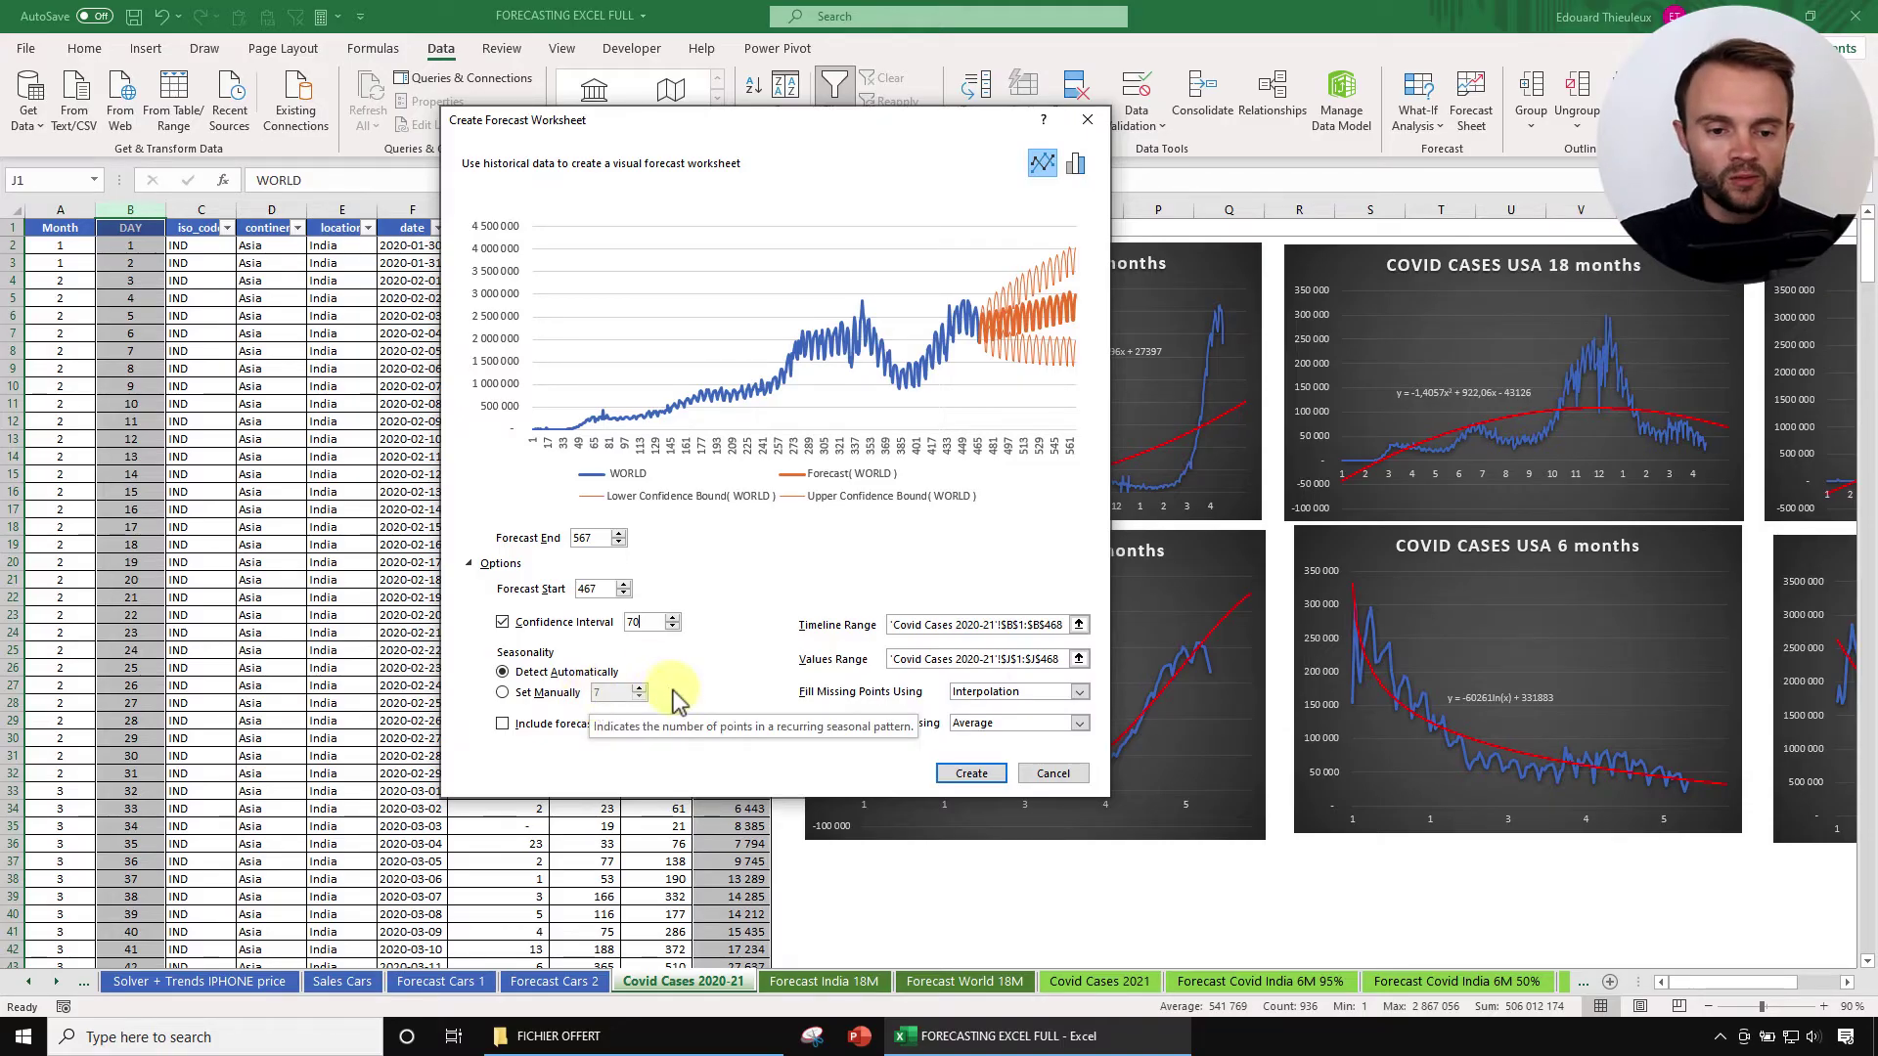
left_click(501, 725)
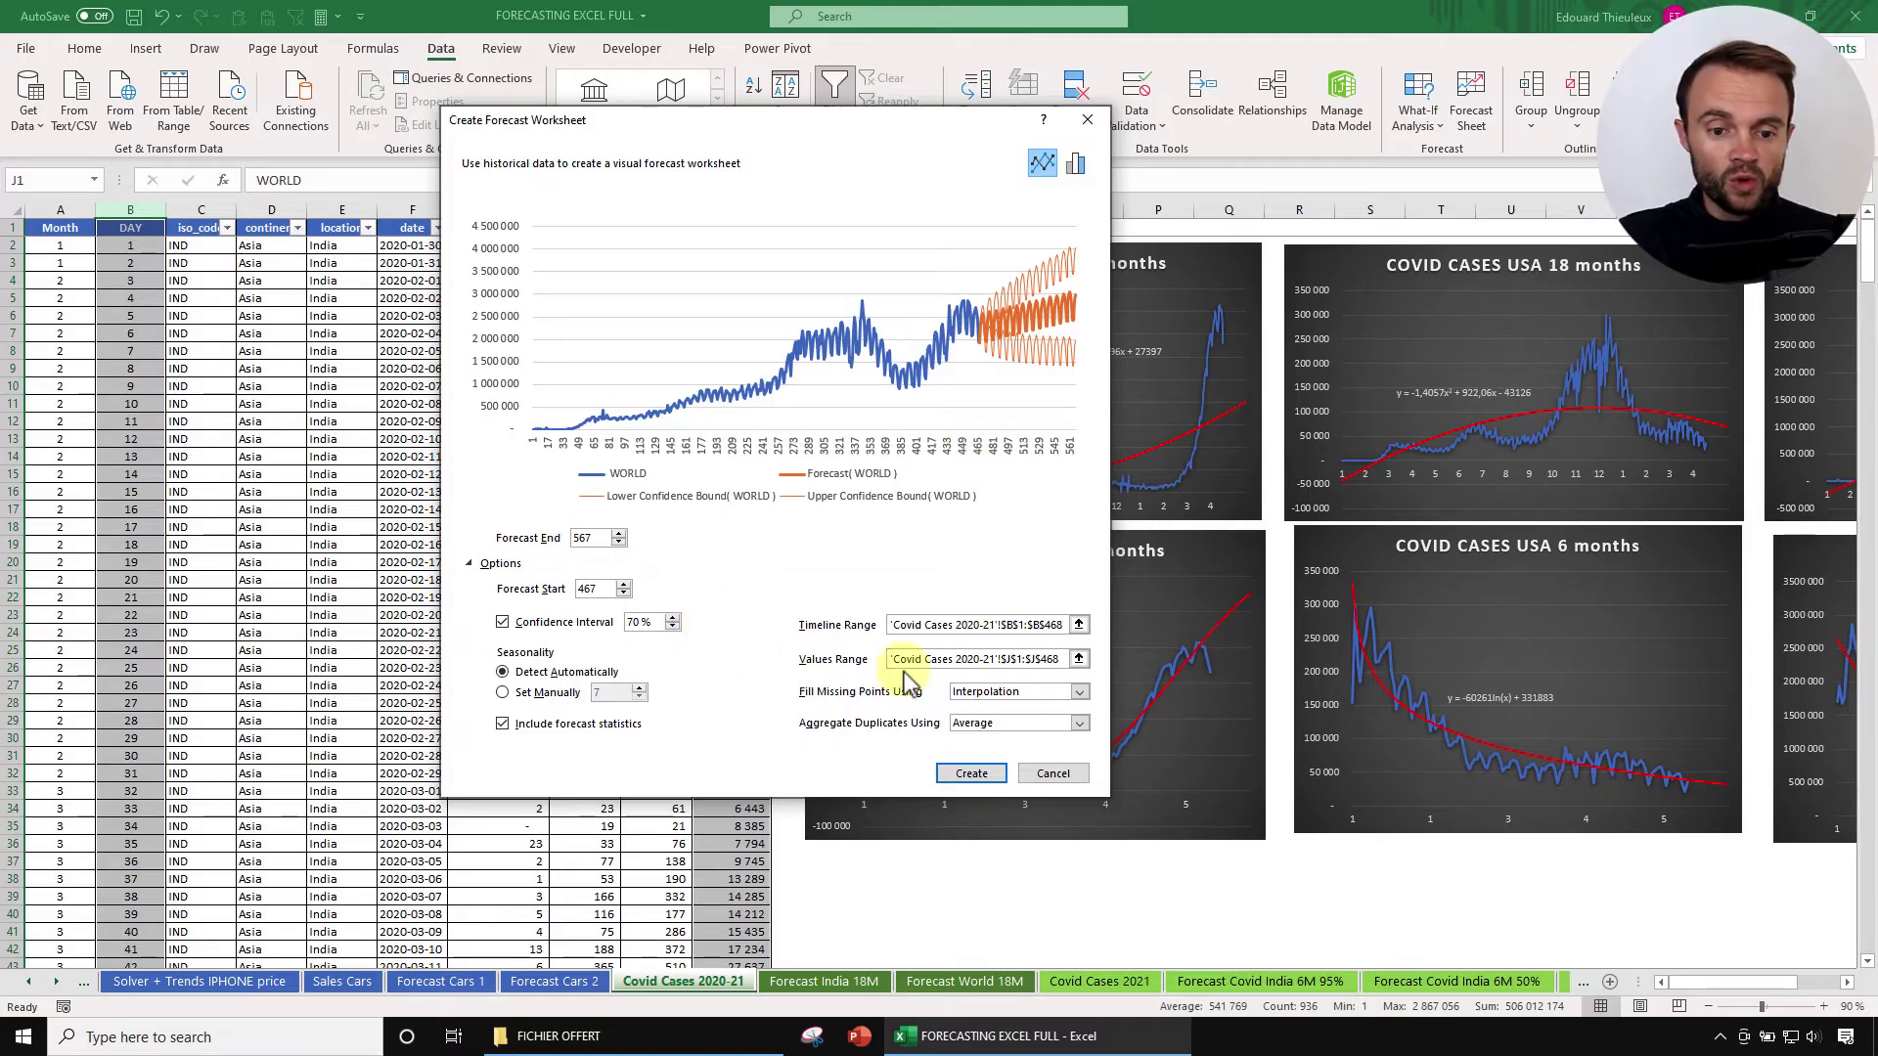
left_click(971, 774)
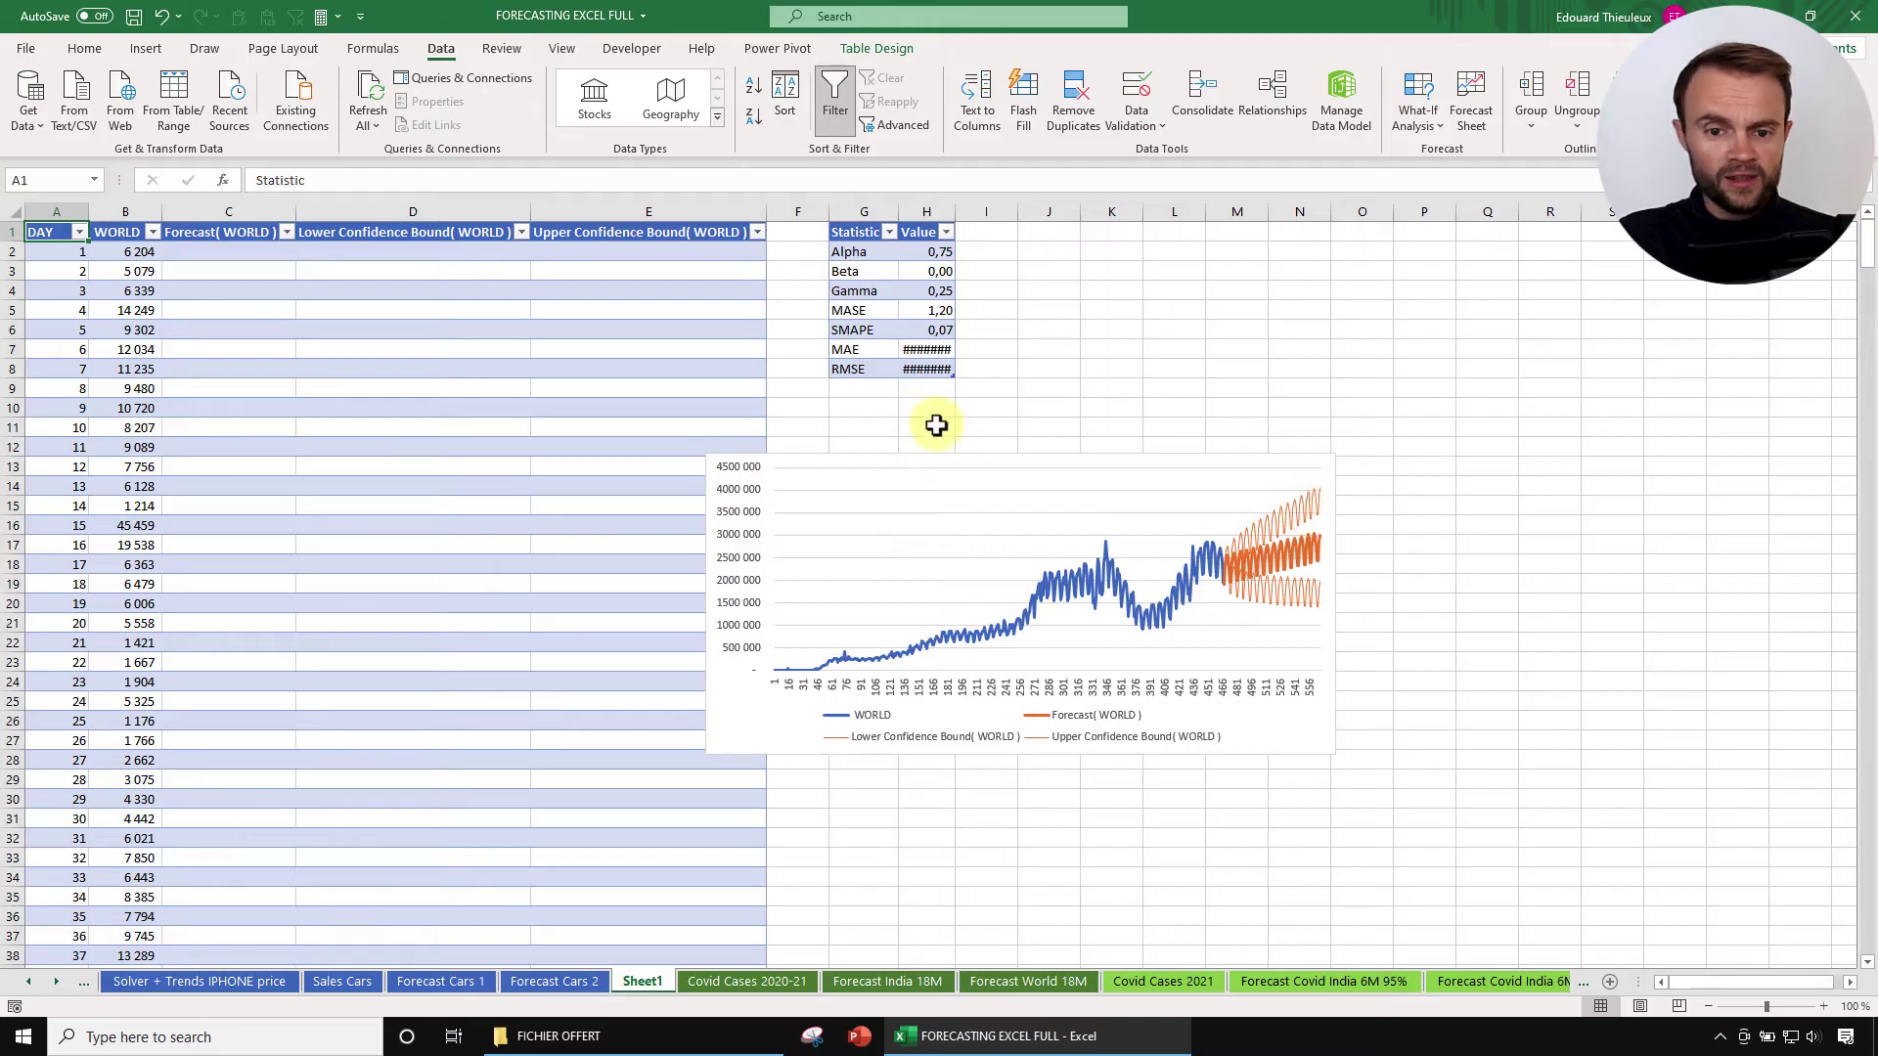
Step: Move the forecast chart up over the data table to about row 3 and enlarge it to span about 22 rows
left_click_drag(823, 467, 562, 275)
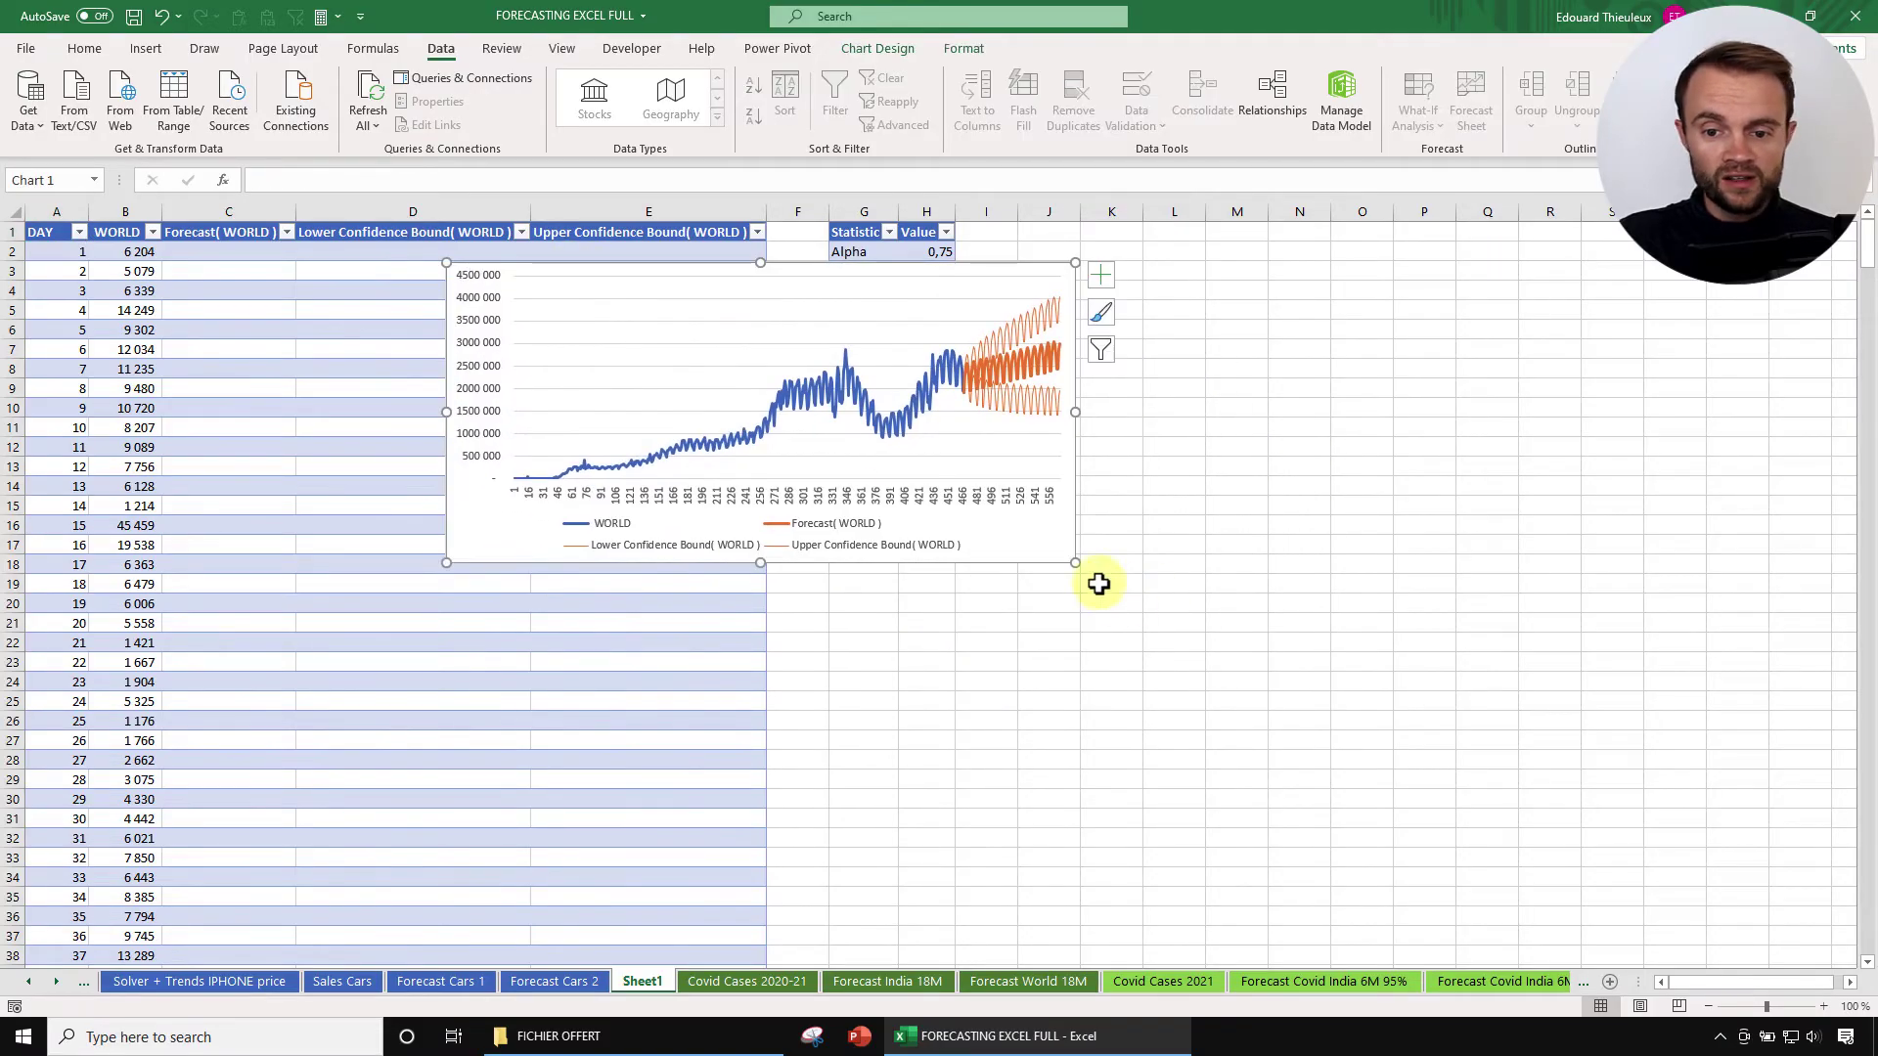
left_click_drag(1075, 563, 1263, 685)
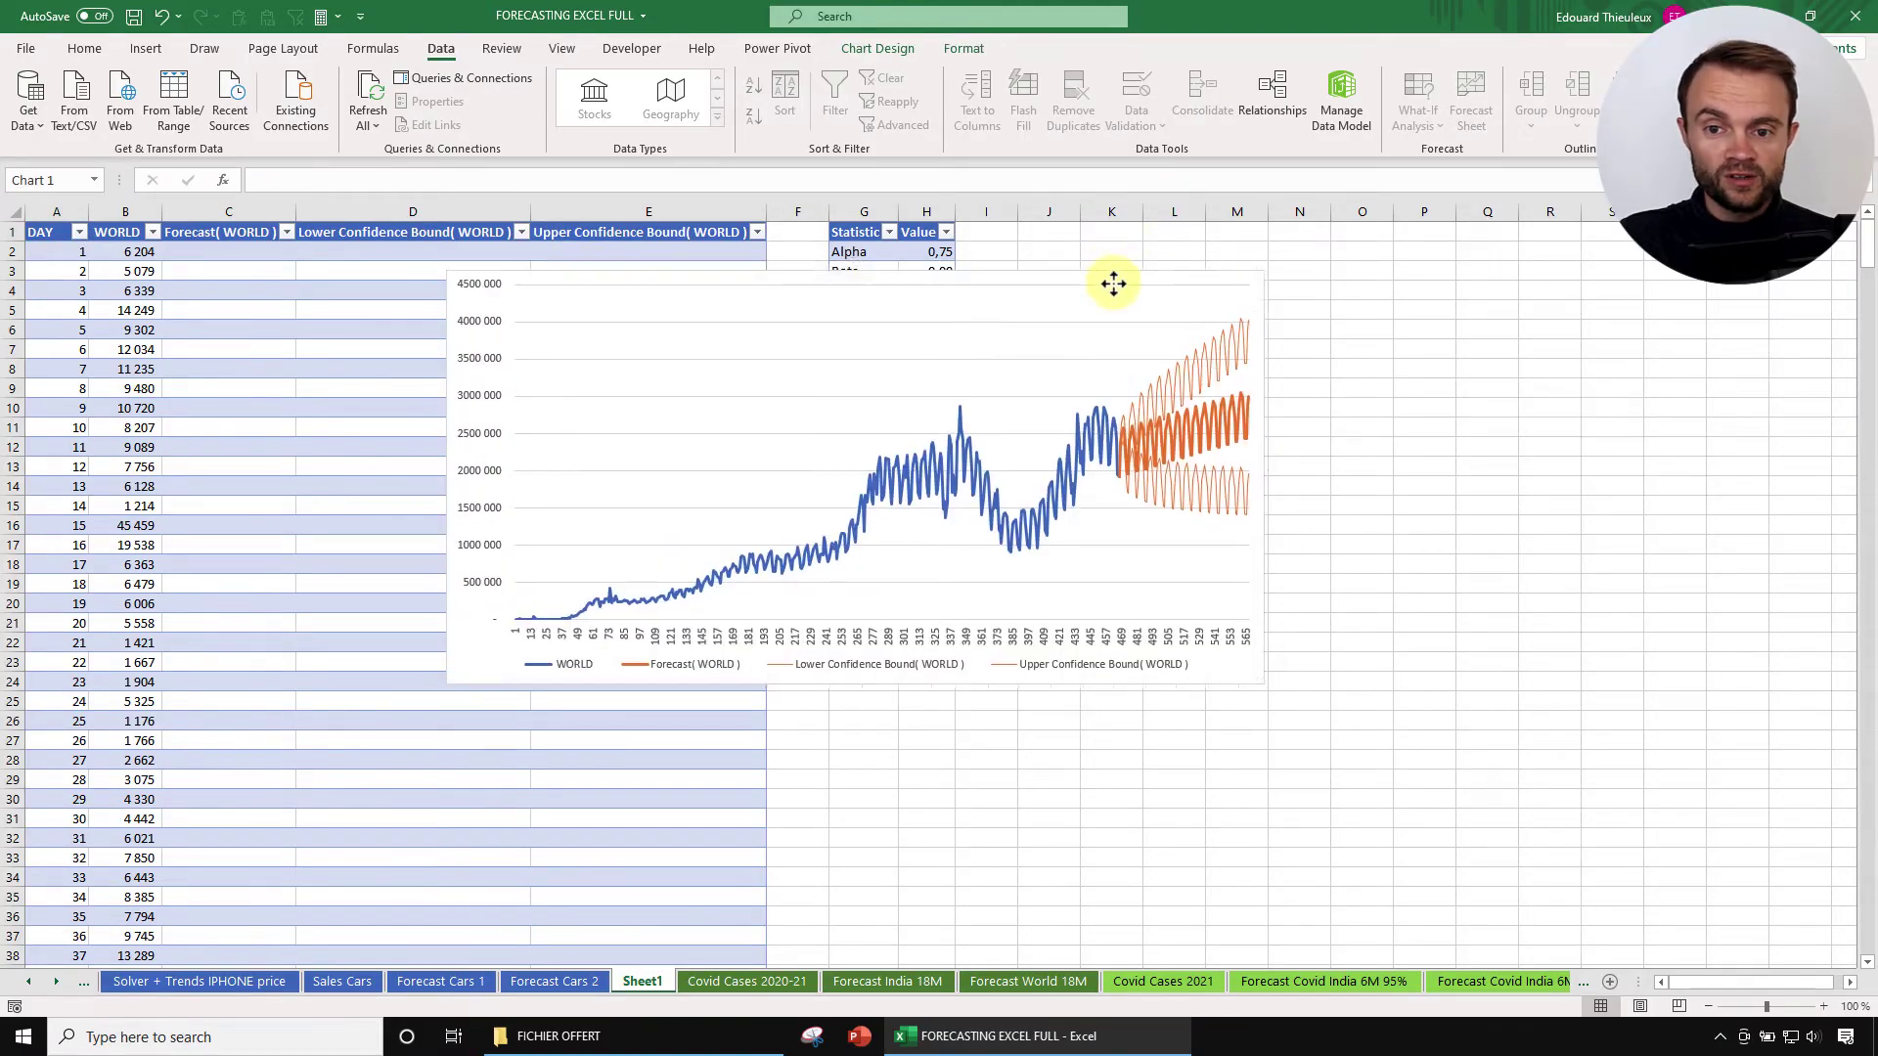
left_click_drag(966, 316, 896, 344)
Step: Examine the forecast values, the lower and upper confidence bounds and their formulas from day 468 onward
scroll(509, 572, "down", 20)
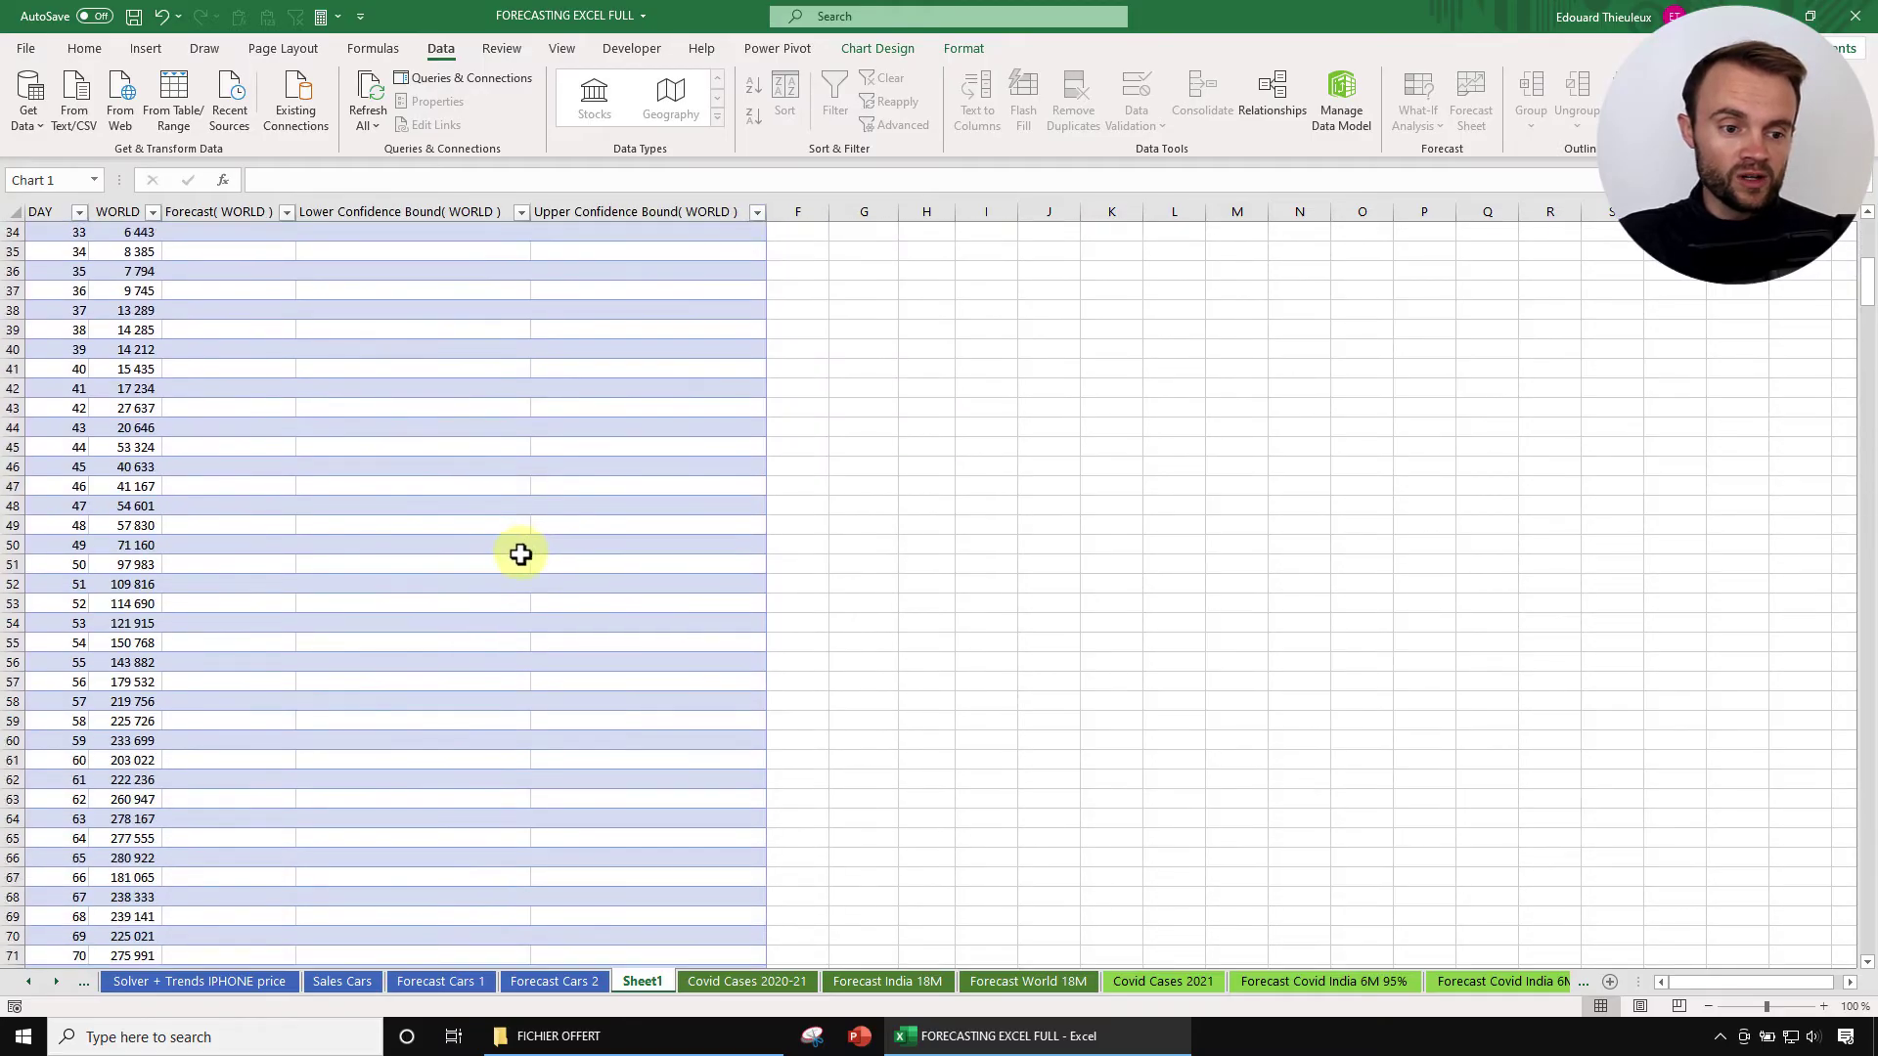
scroll(521, 558, "down", 20)
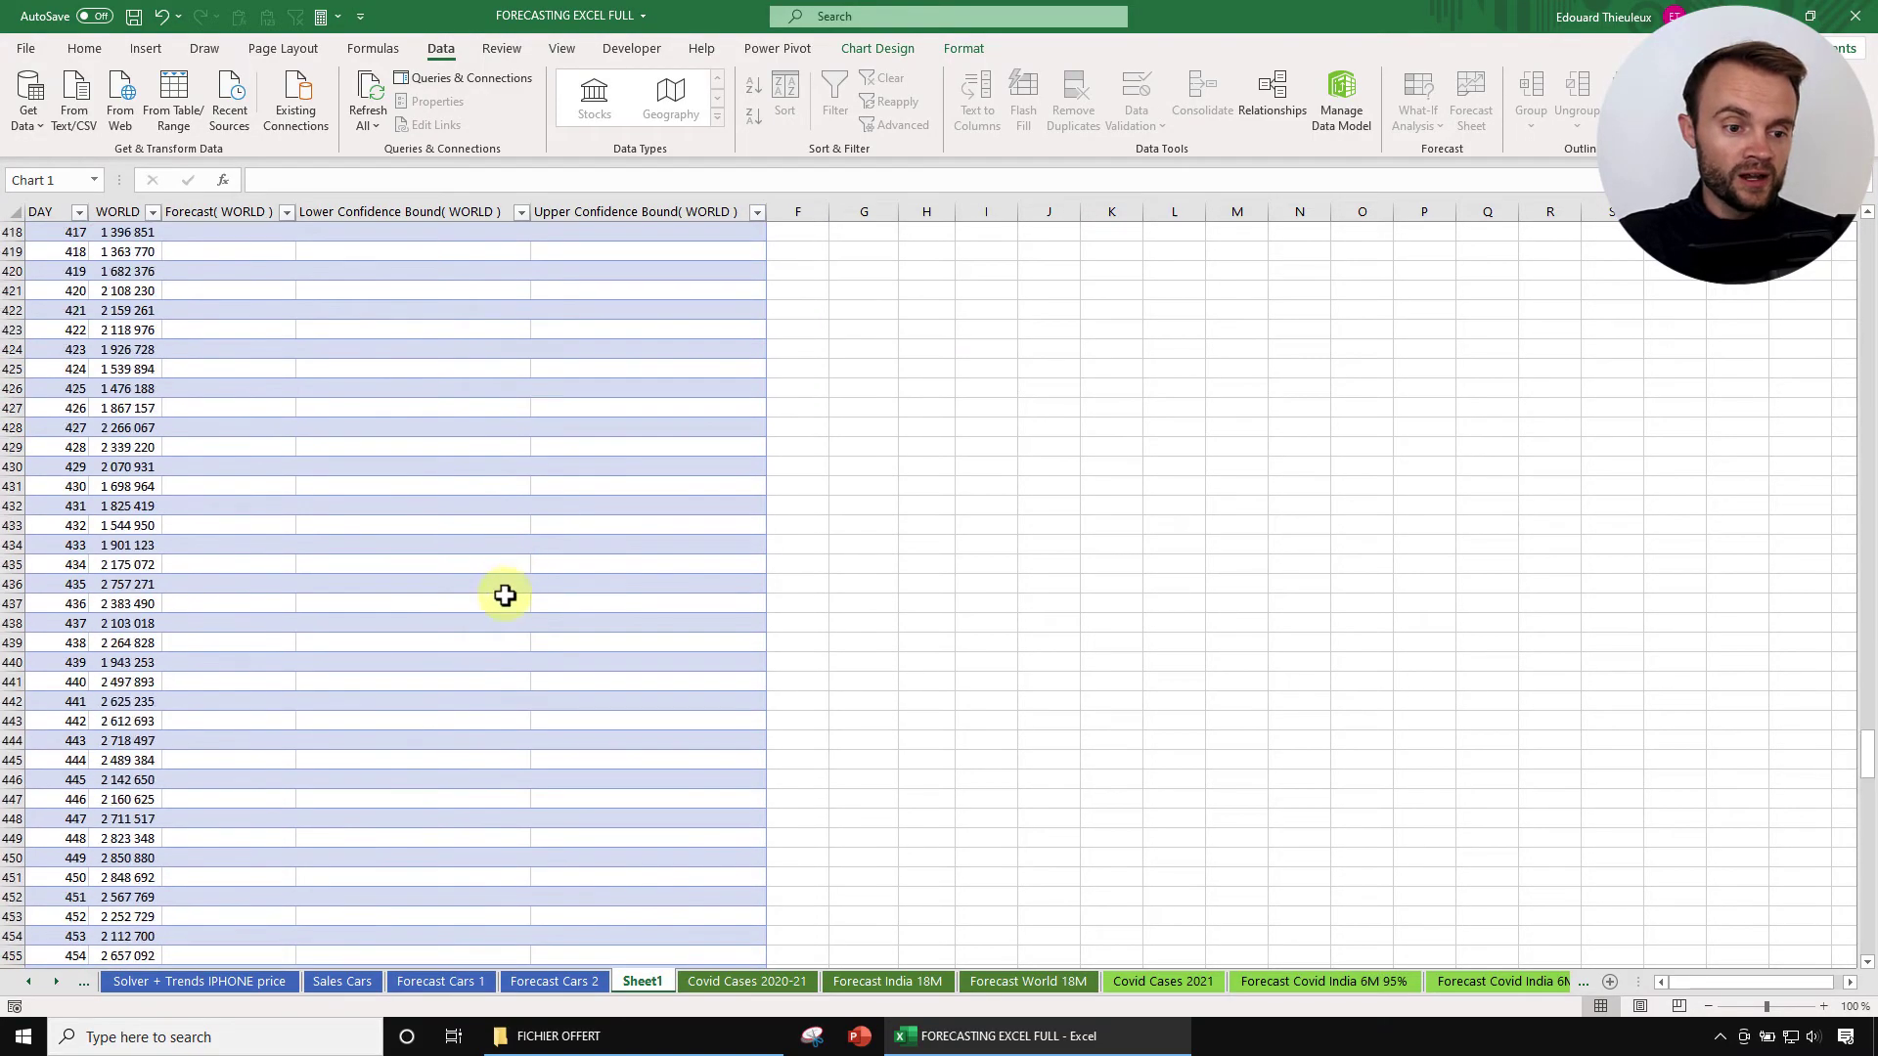
scroll(344, 591, "up", 20)
left_click_drag(254, 577, 220, 858)
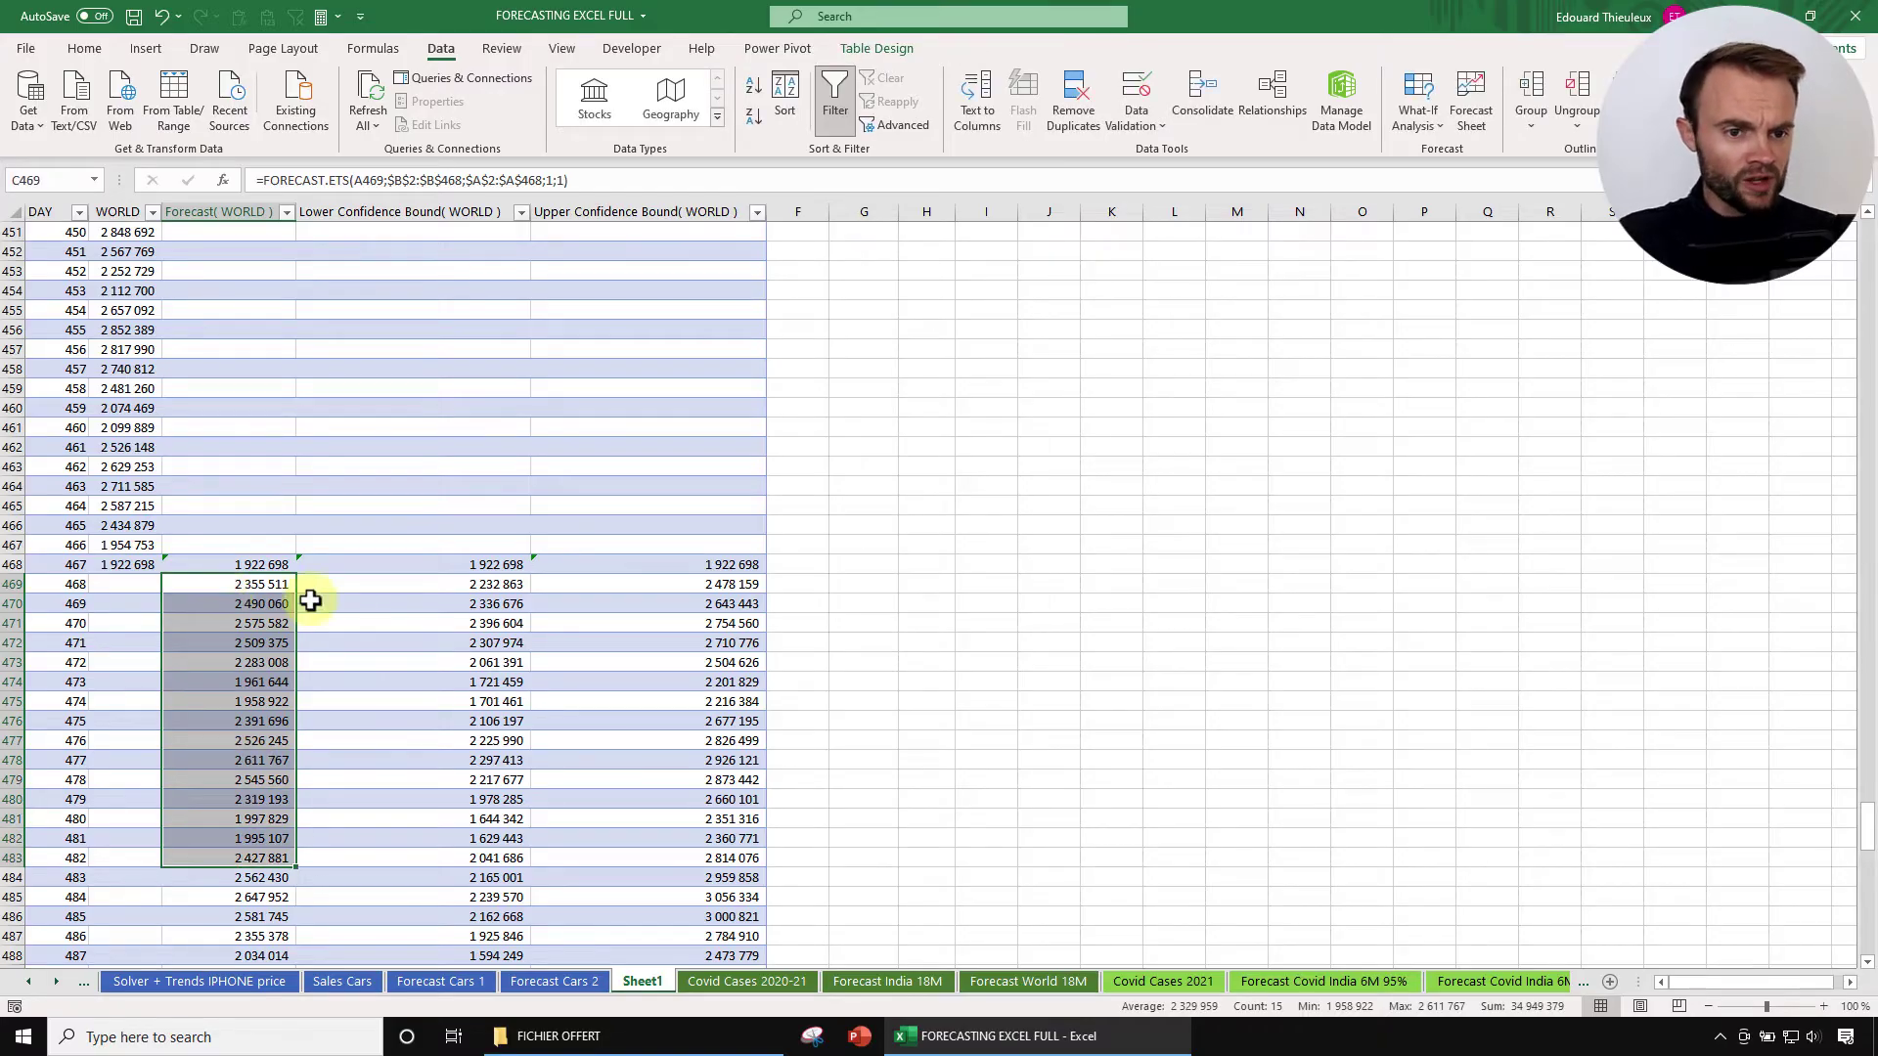
left_click(452, 605)
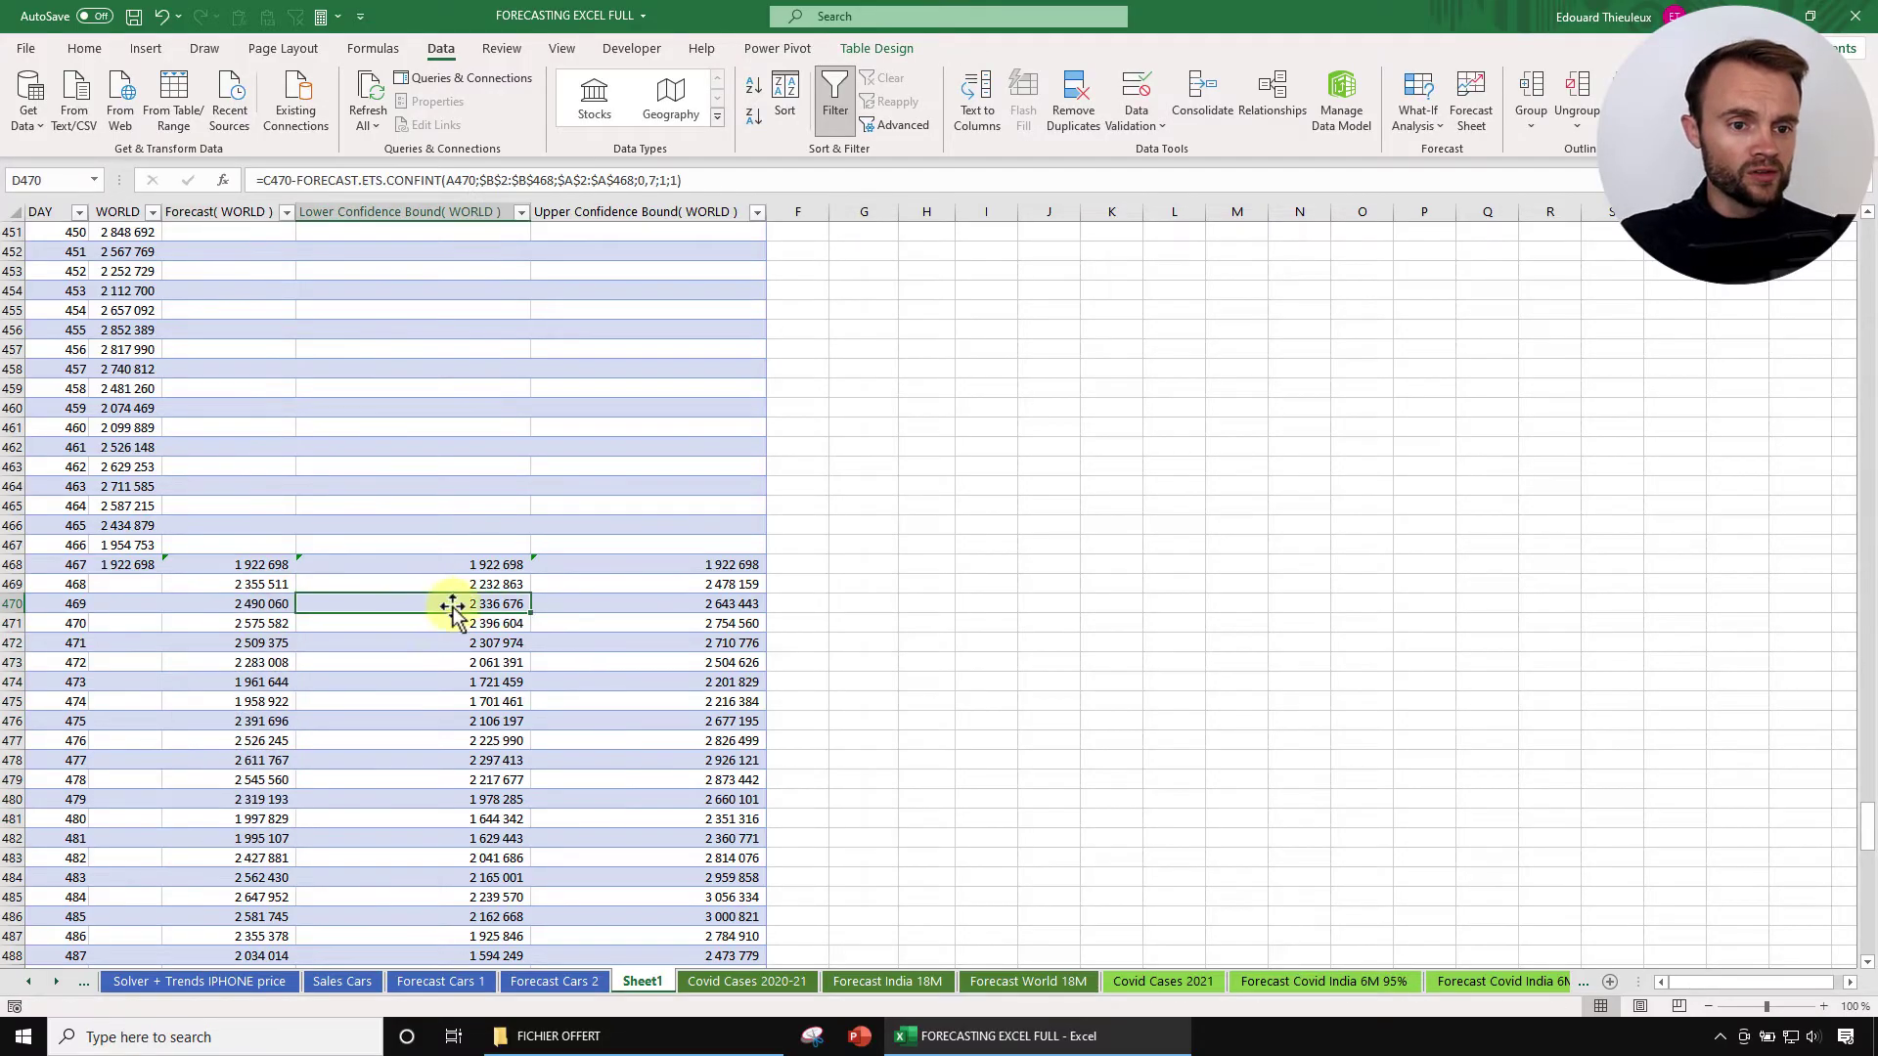
left_click(689, 604)
left_click(245, 598)
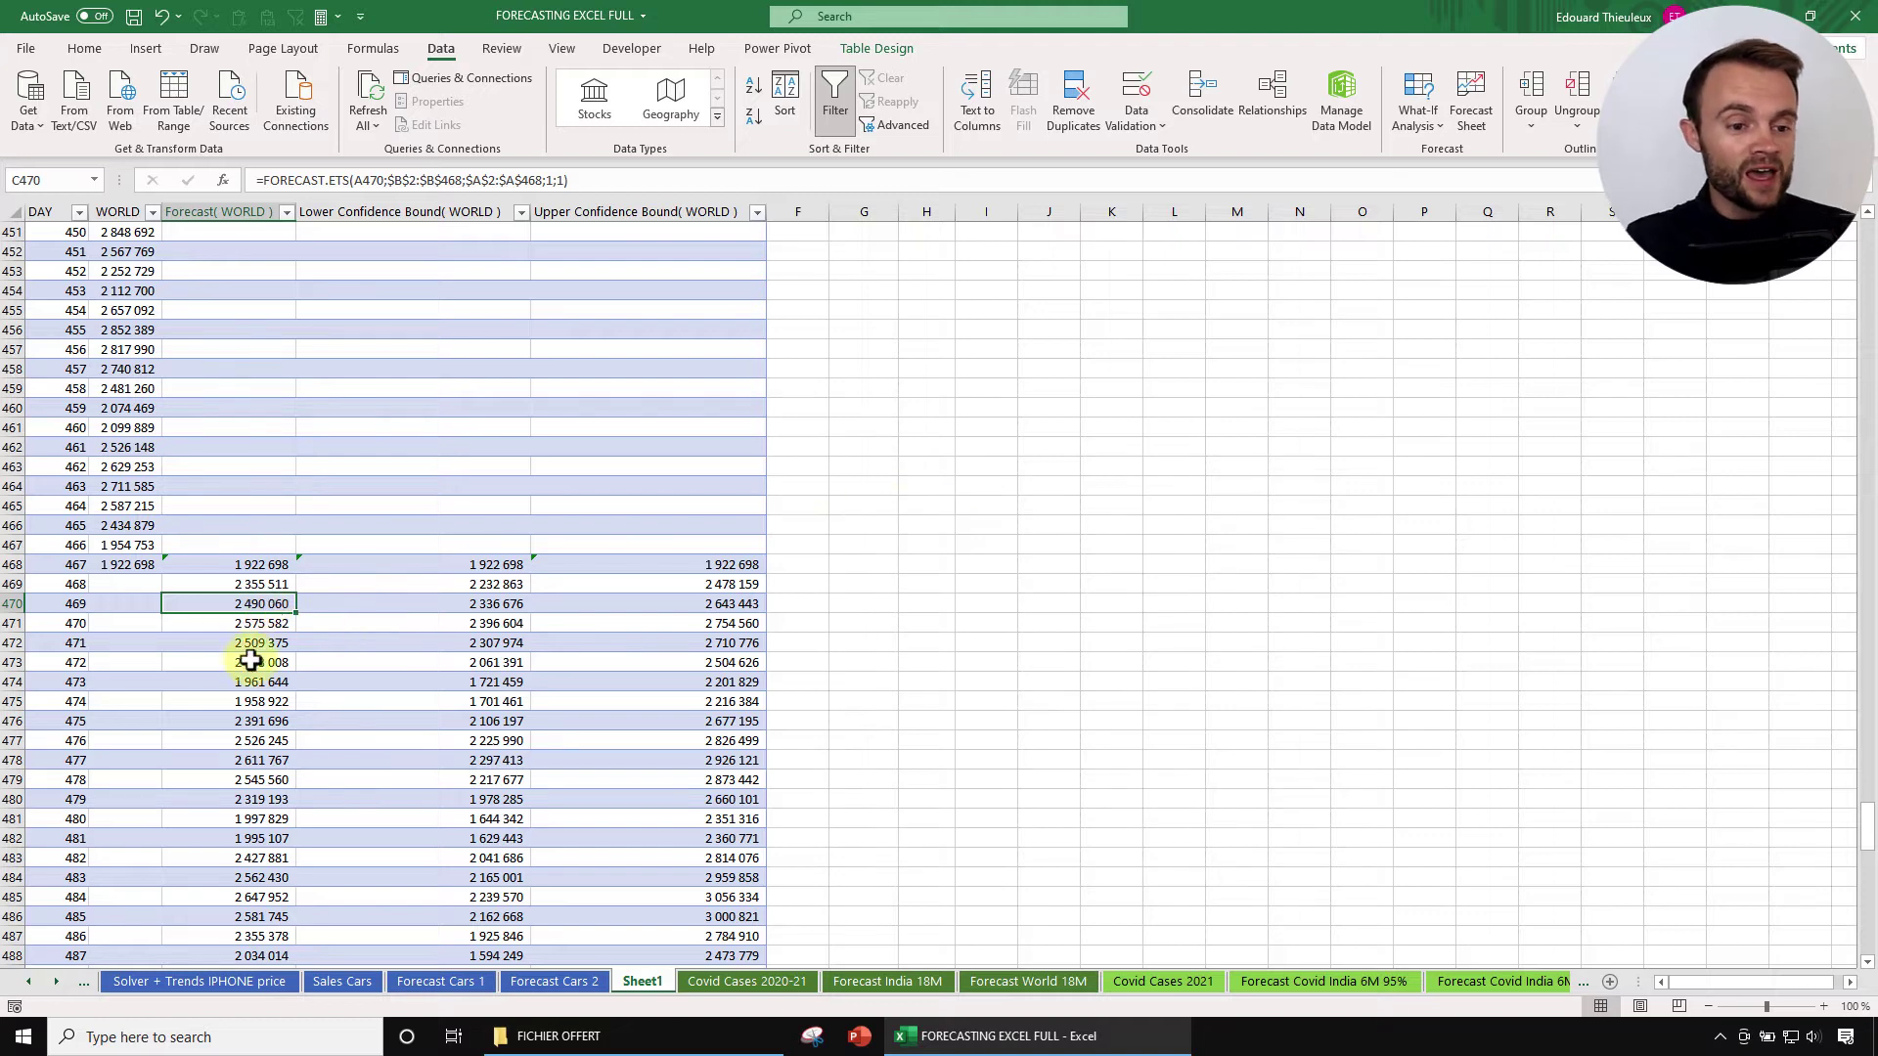
left_click_drag(238, 646, 245, 721)
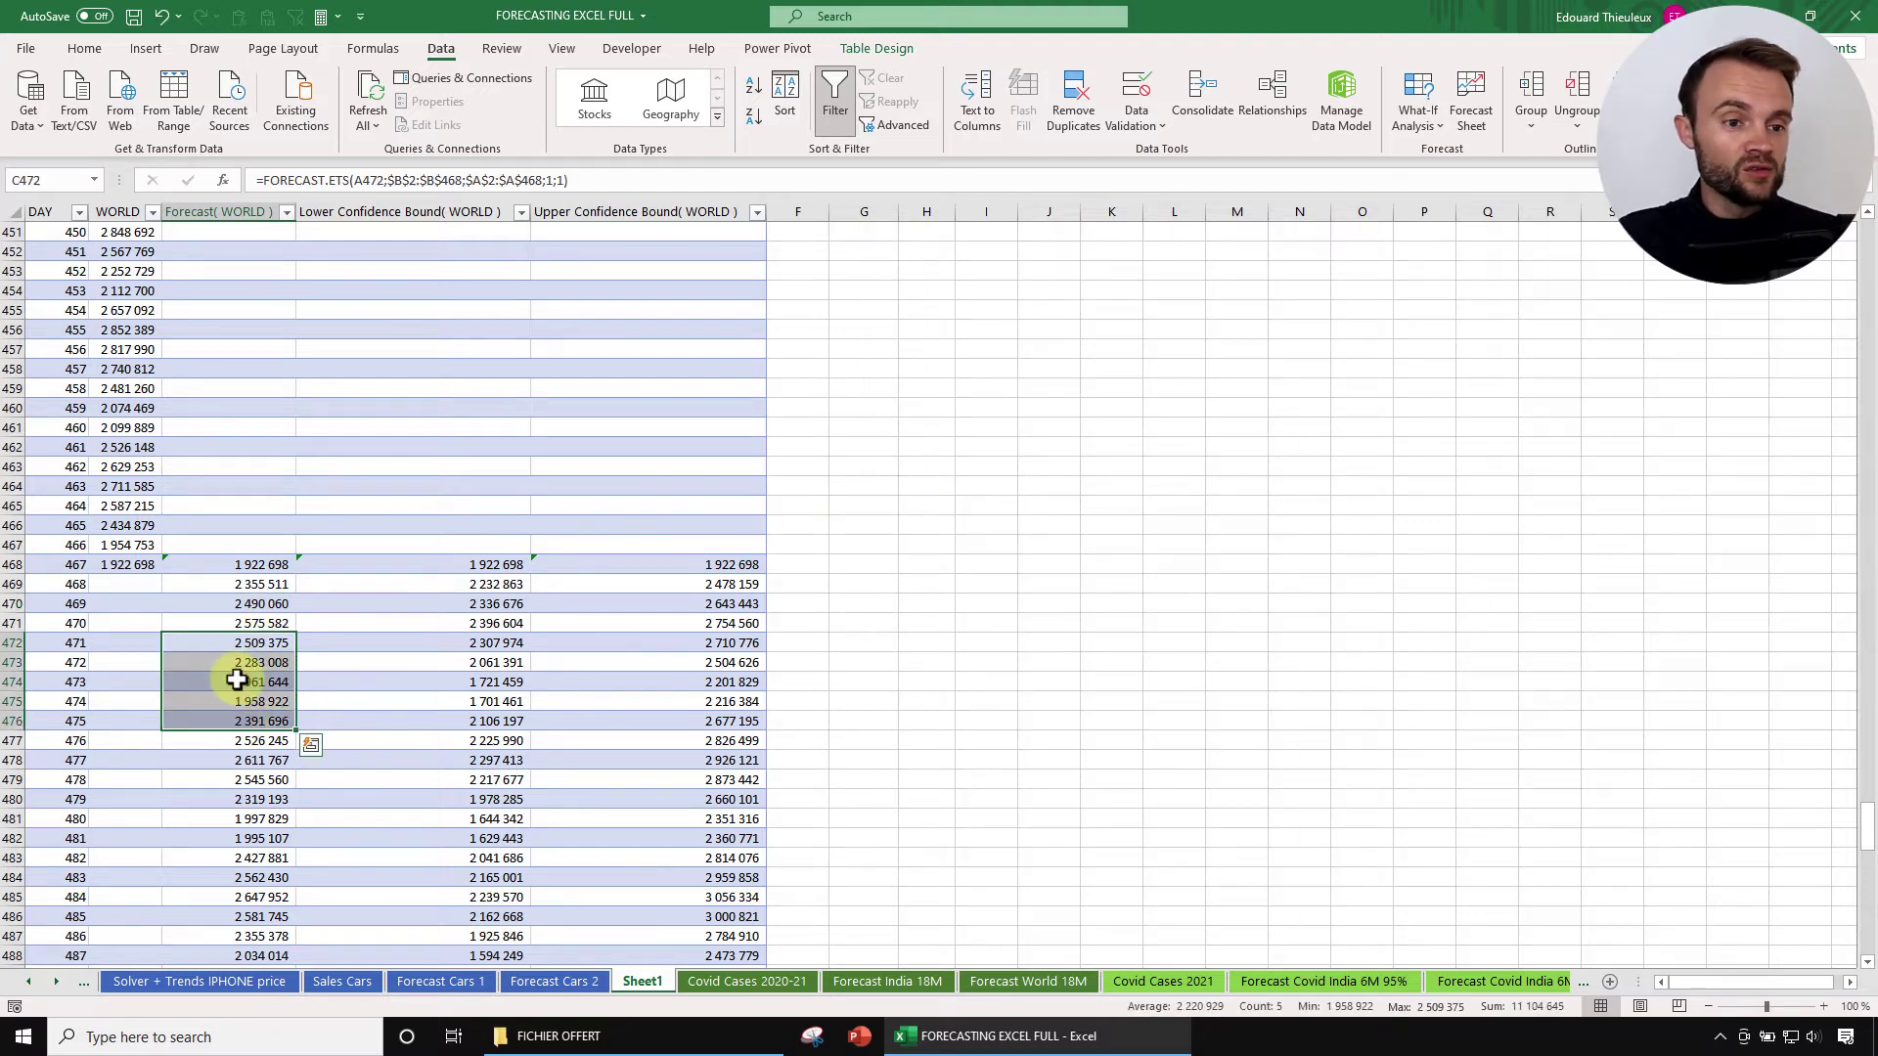
left_click(268, 182)
key("Escape")
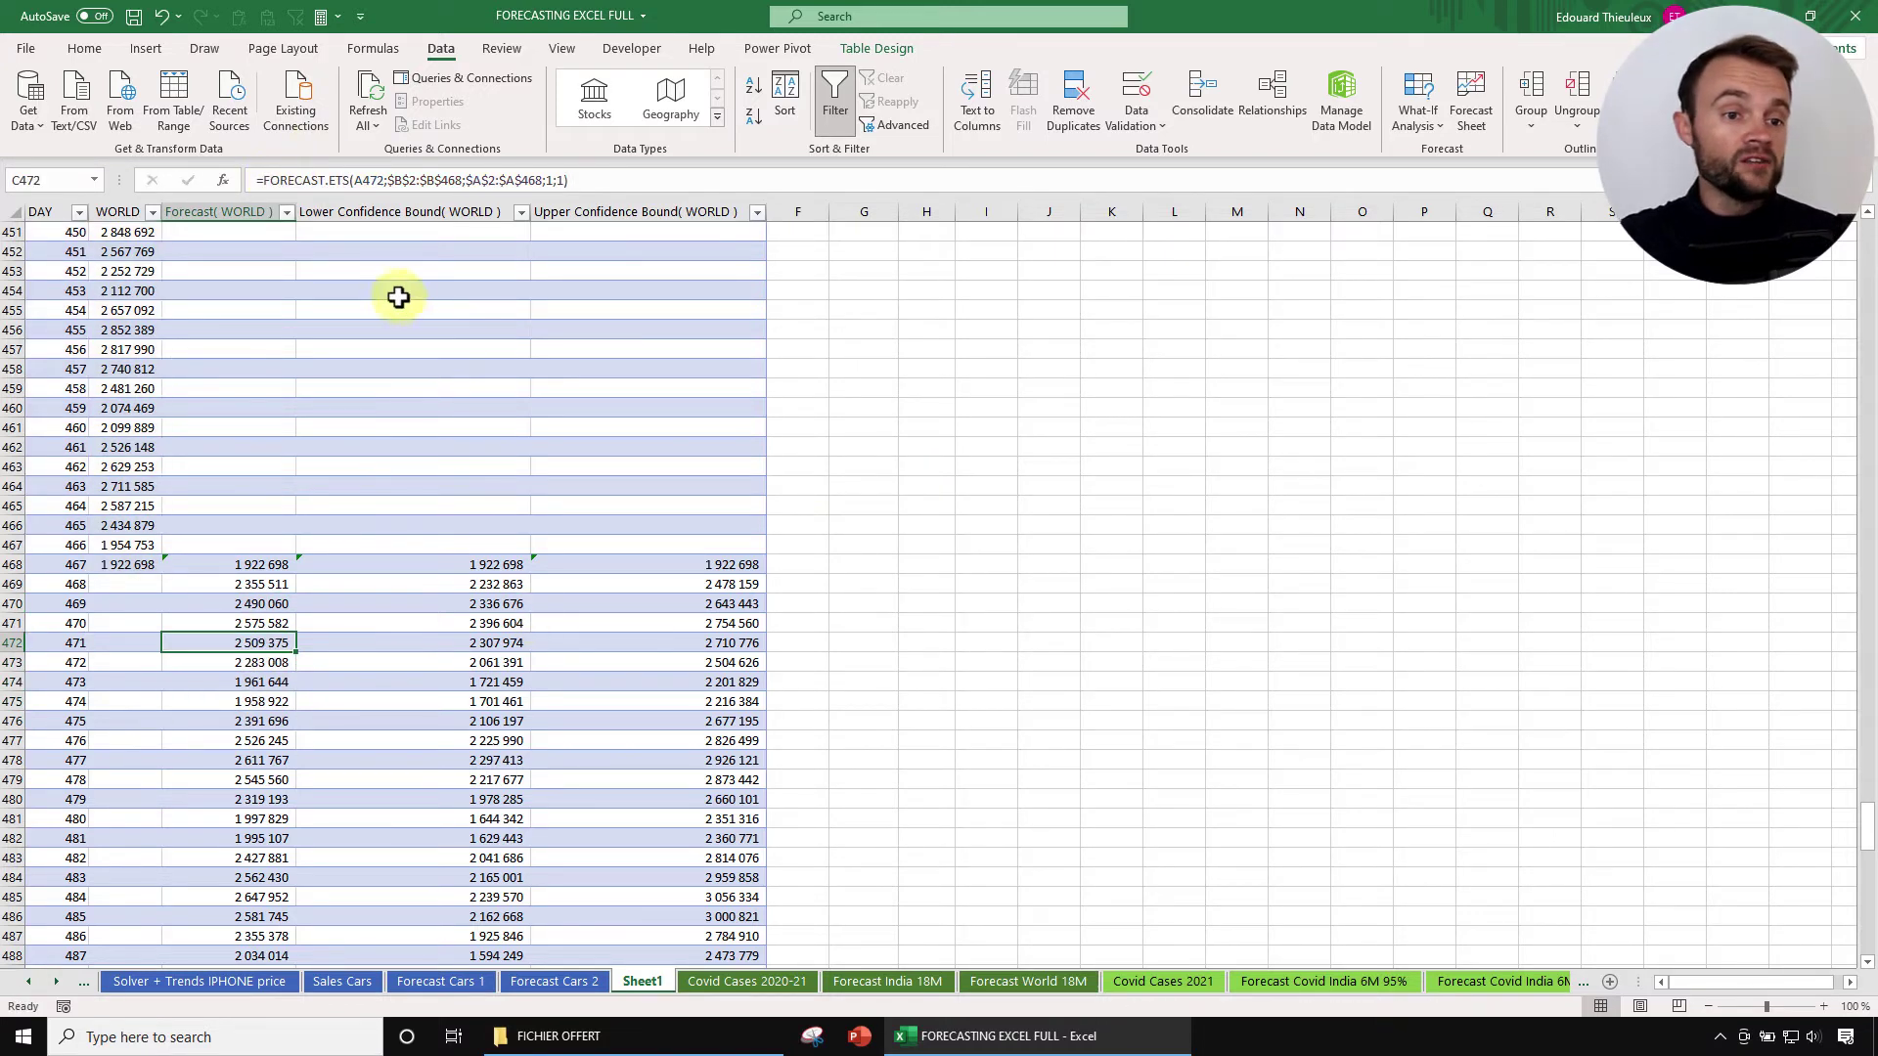
Step: Examine the FORECAST.ETS formula behind the day 471 forecast value in cell C472
left_click(277, 180)
double_click(342, 180)
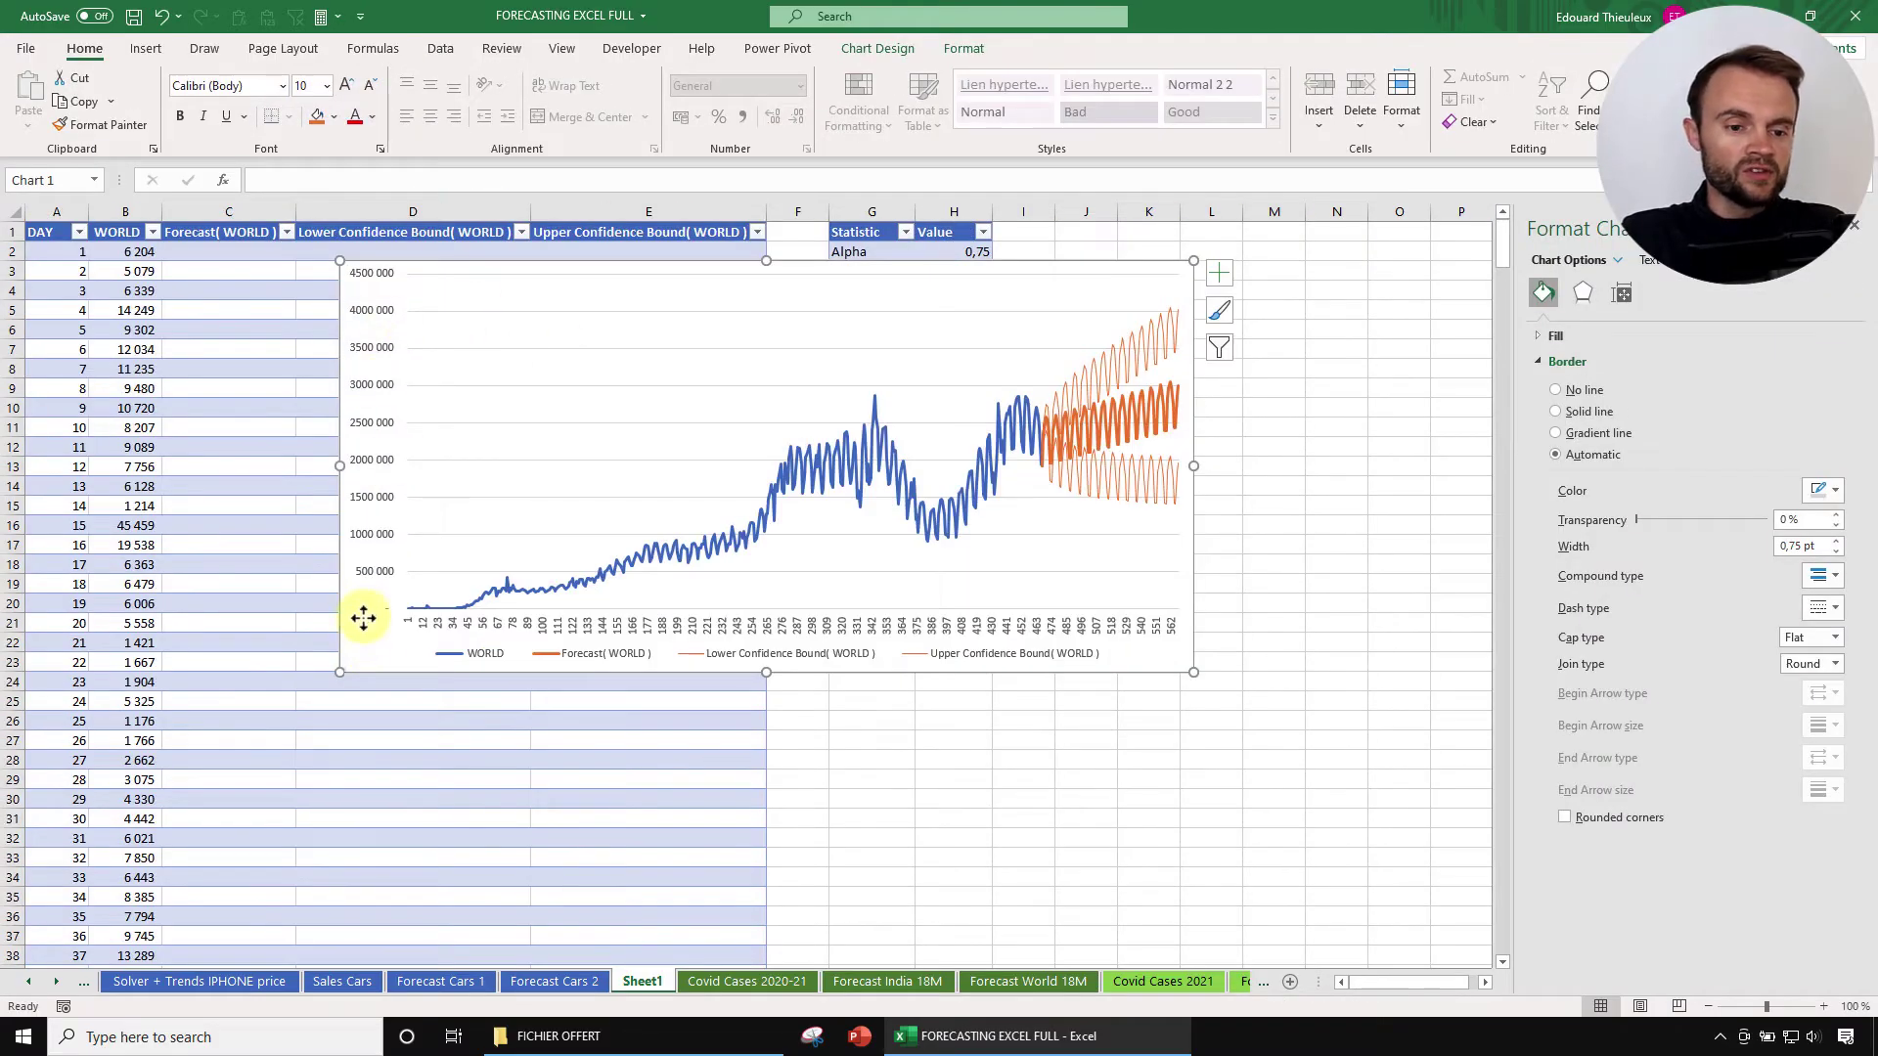
Step: Apply the dark-background chart style to the world forecast chart and move it clear of the statistics table, down to about row 11
left_click_drag(364, 617, 351, 687)
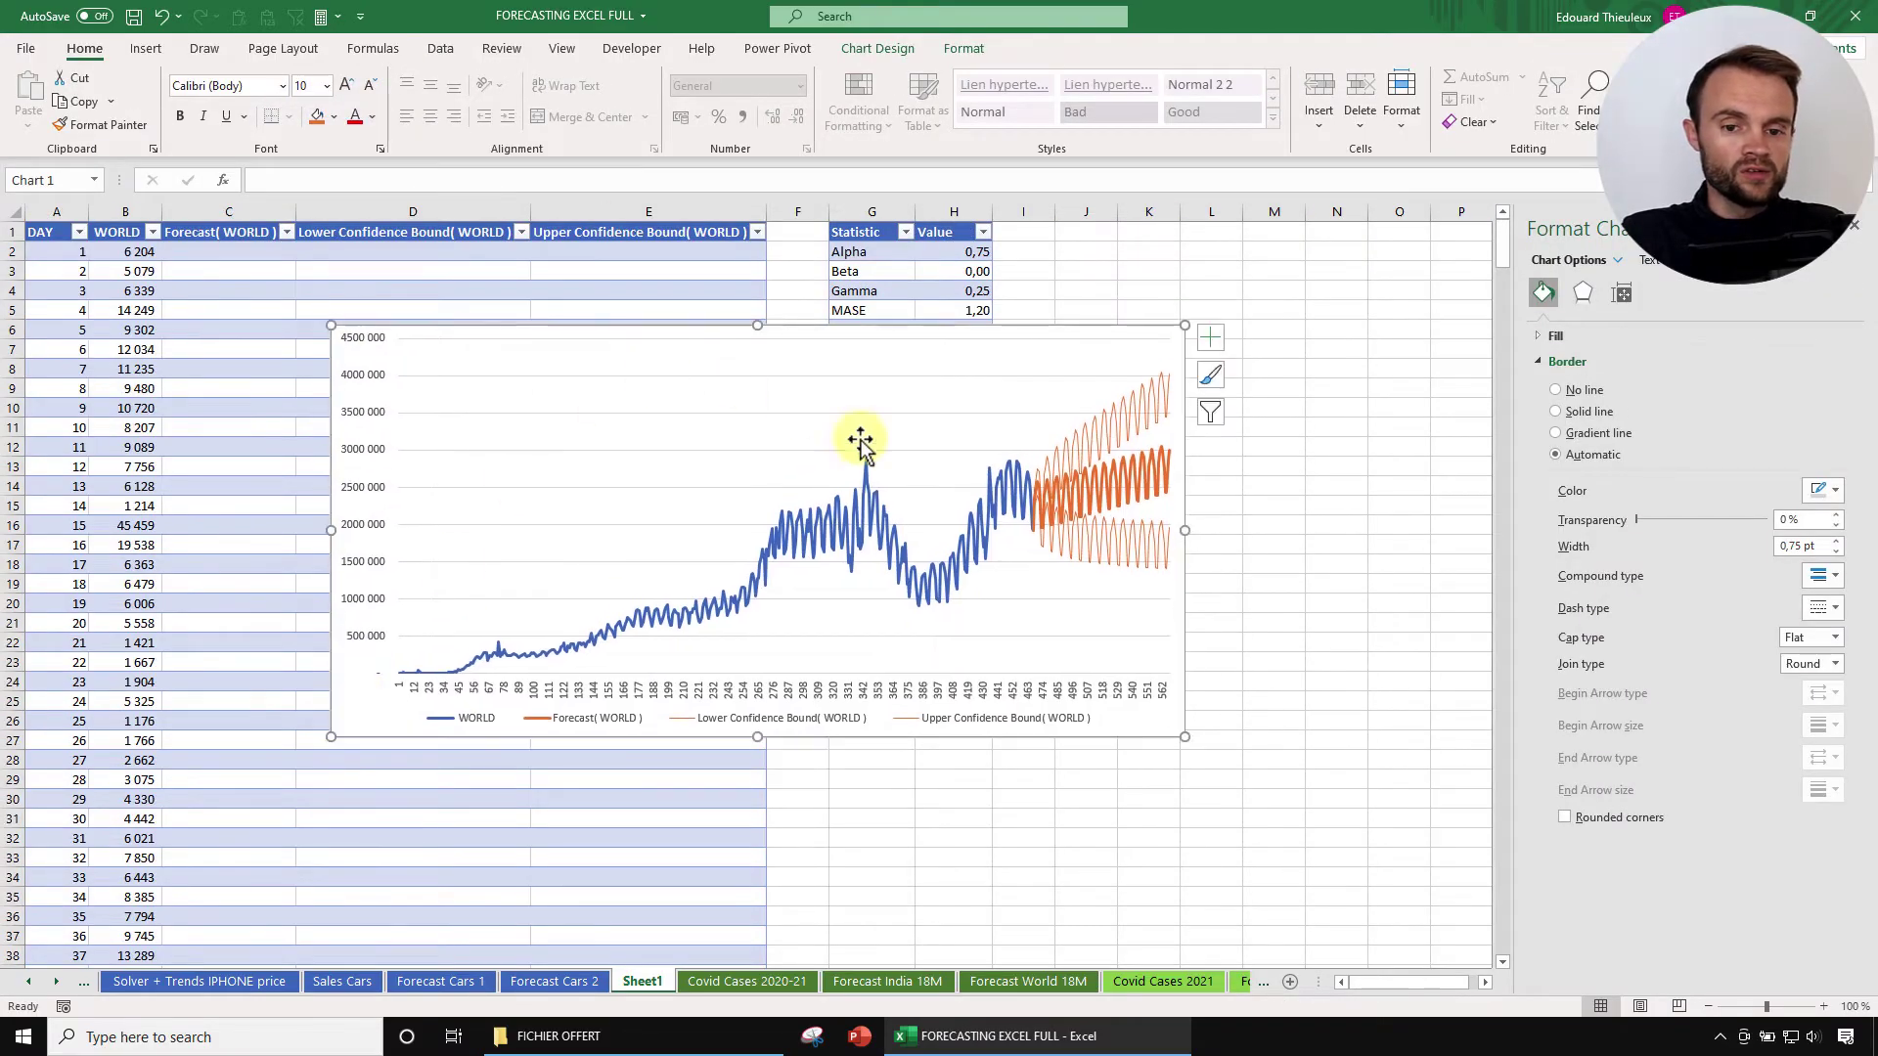
left_click(877, 48)
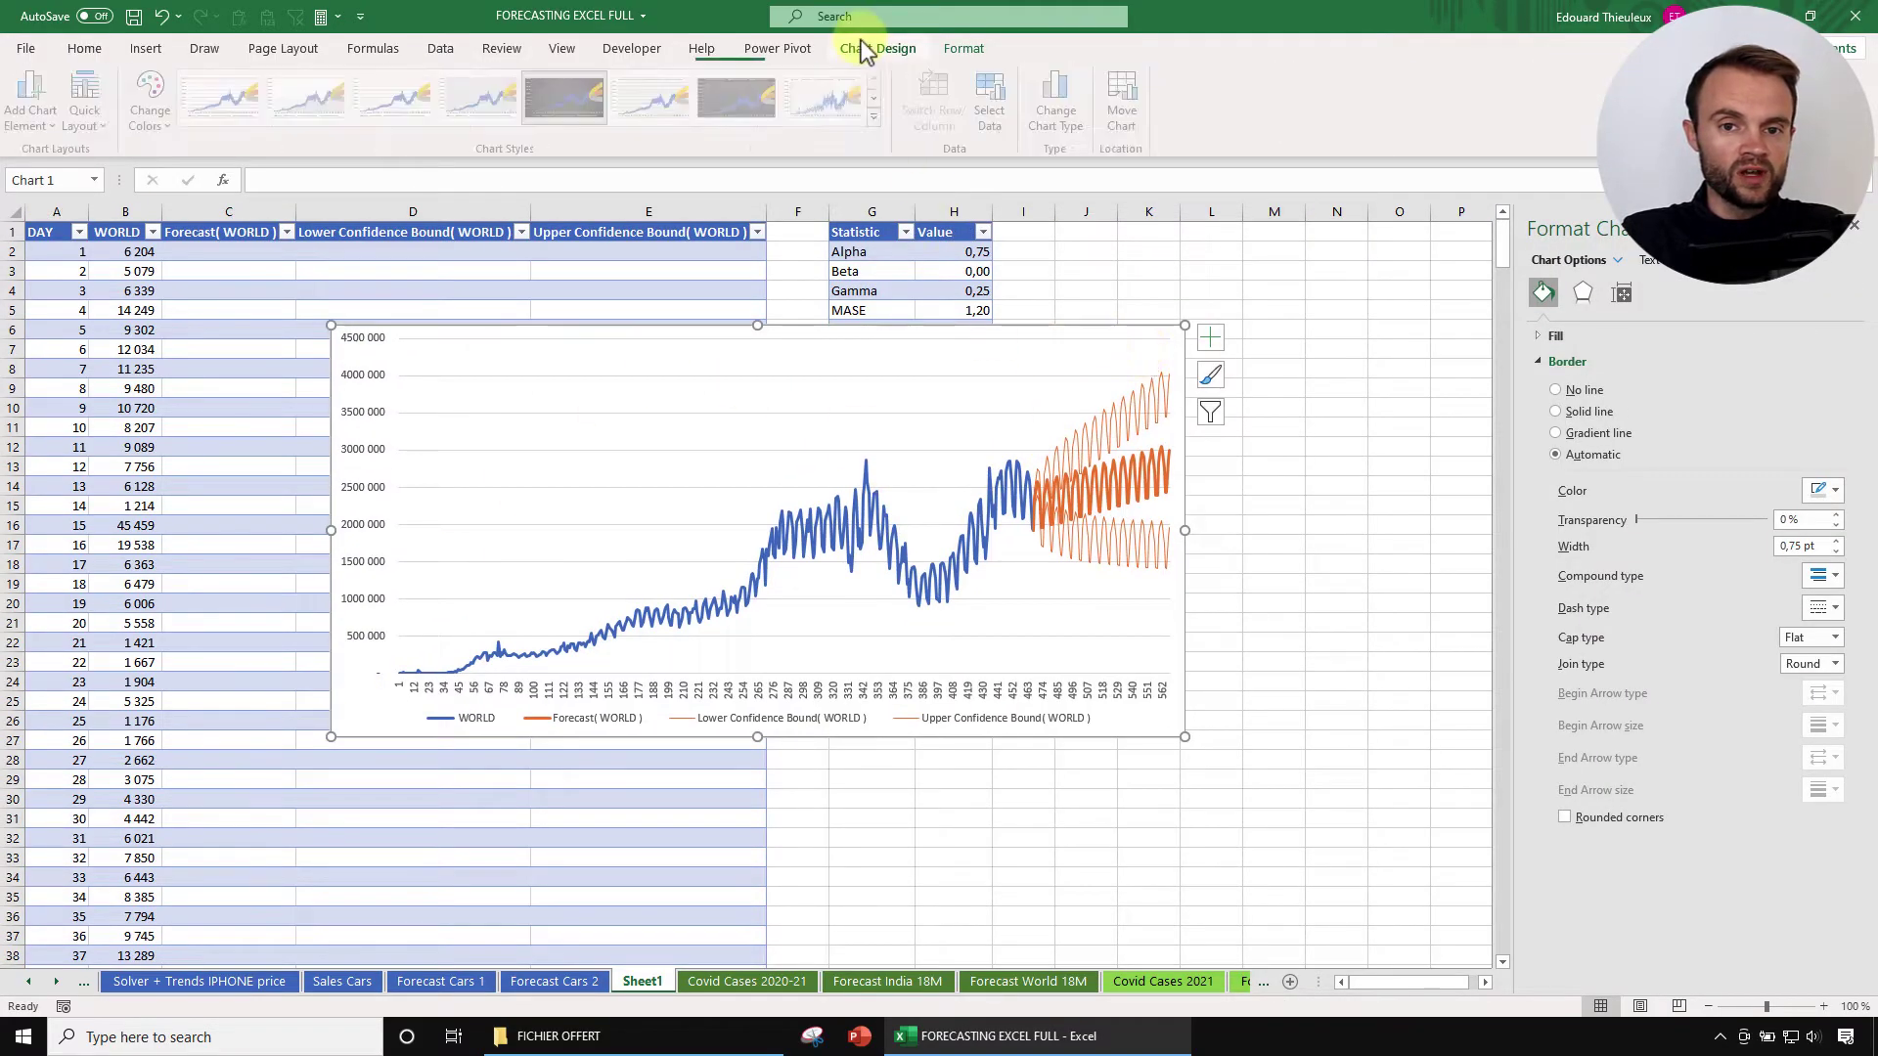
left_click(570, 98)
left_click(1224, 284)
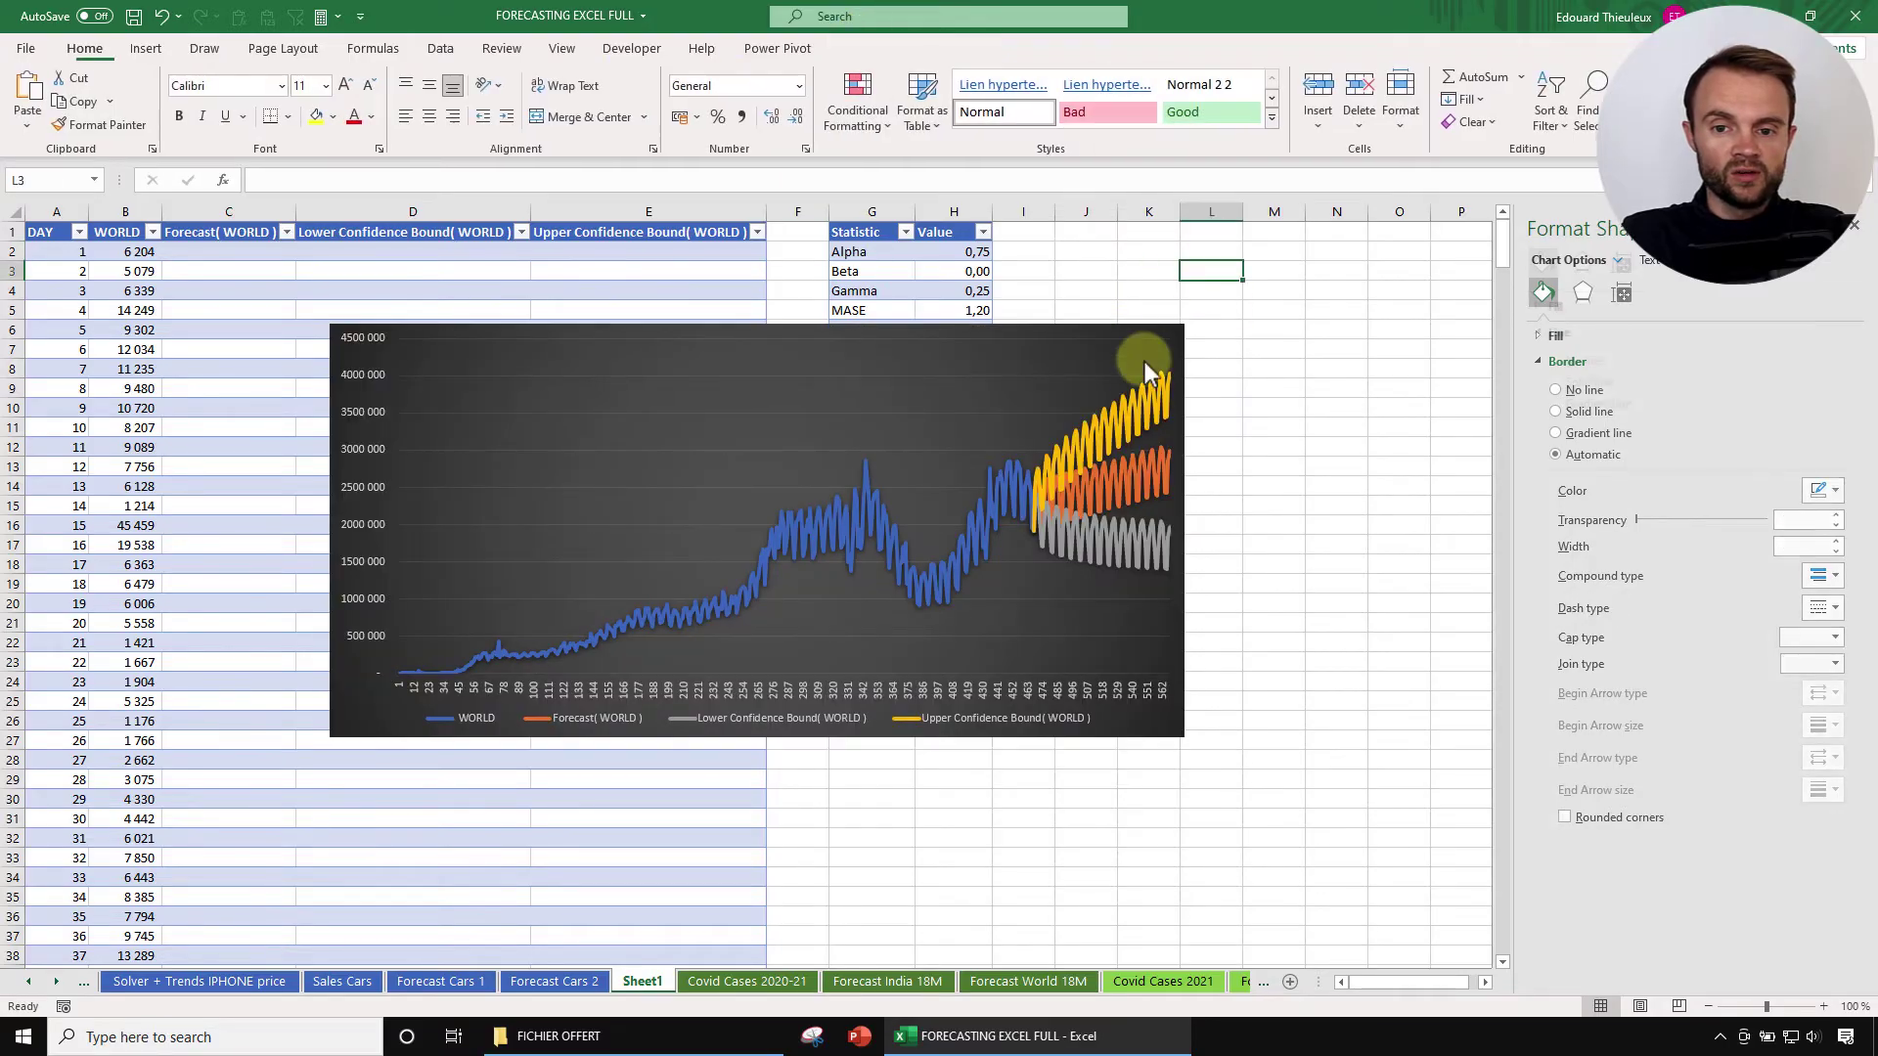
left_click_drag(1152, 736, 1144, 833)
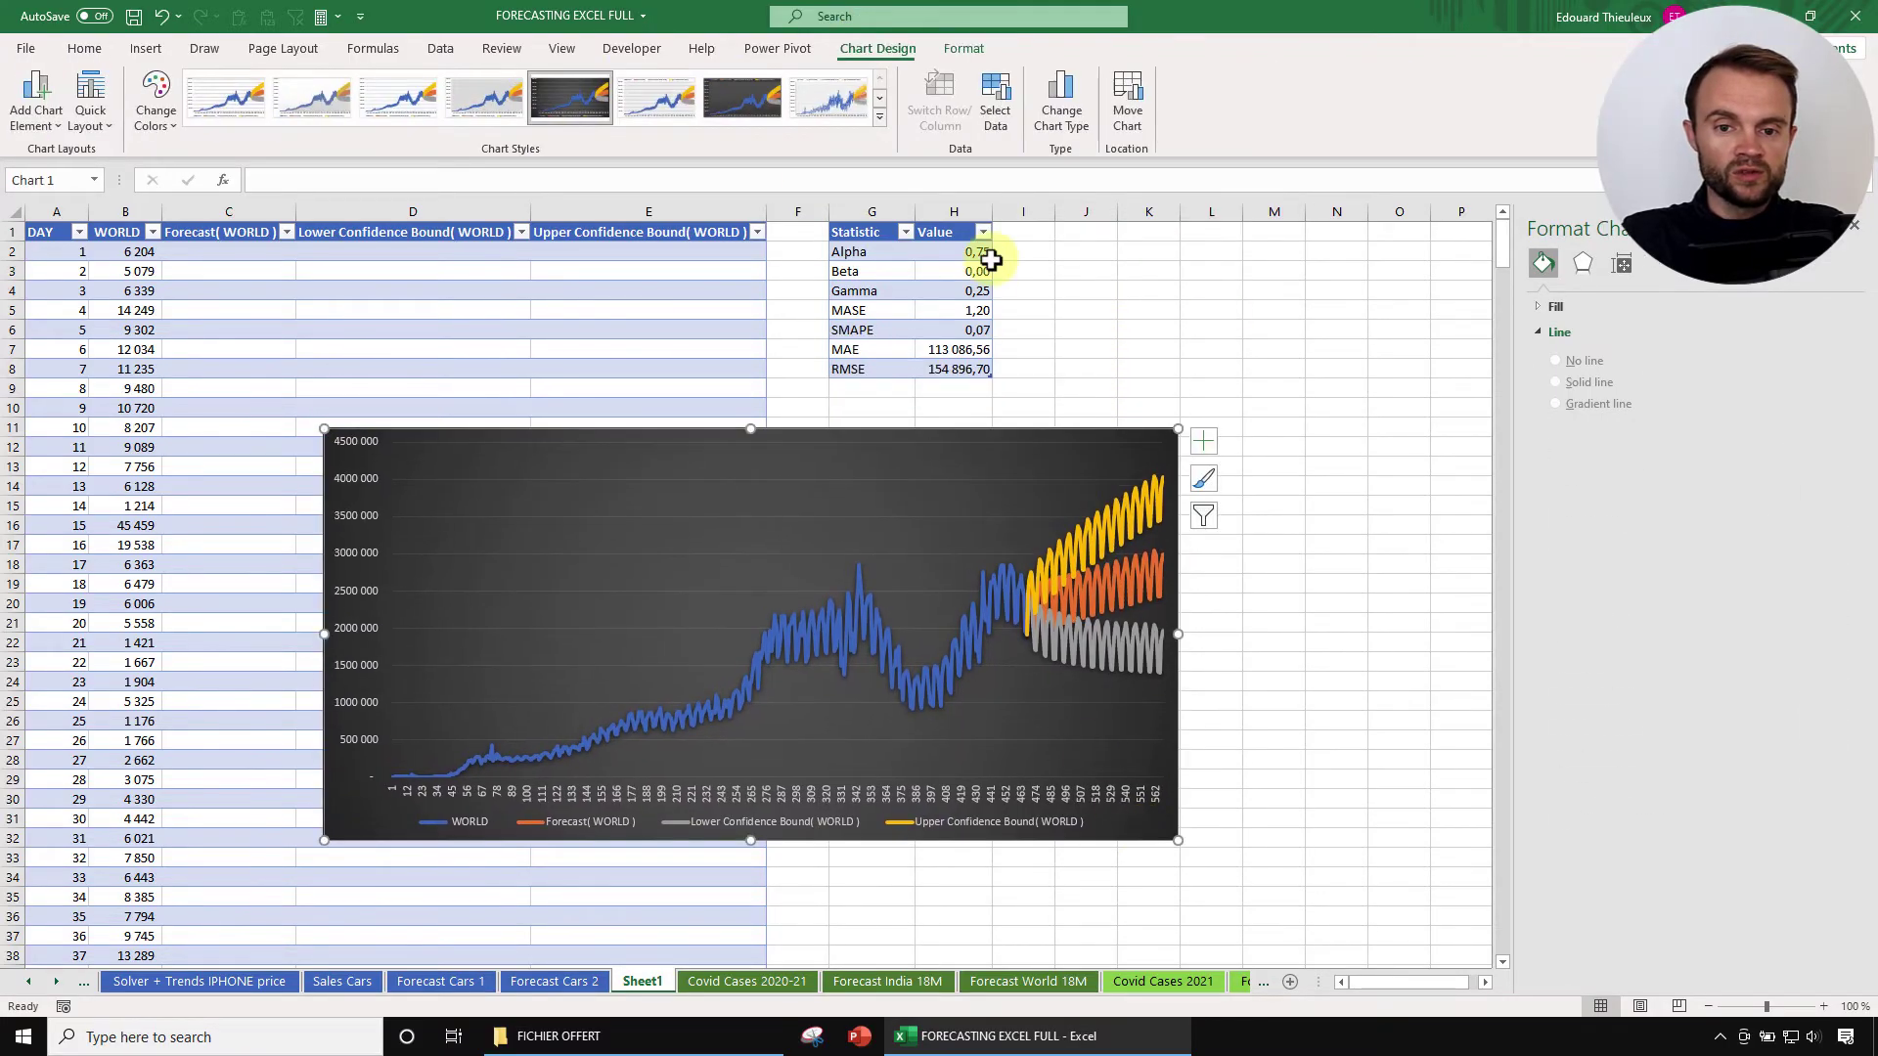
Step: Check the MAE and RMSE statistics and move the chart up to about row 9, directly beneath the statistics table
left_click(1084, 330)
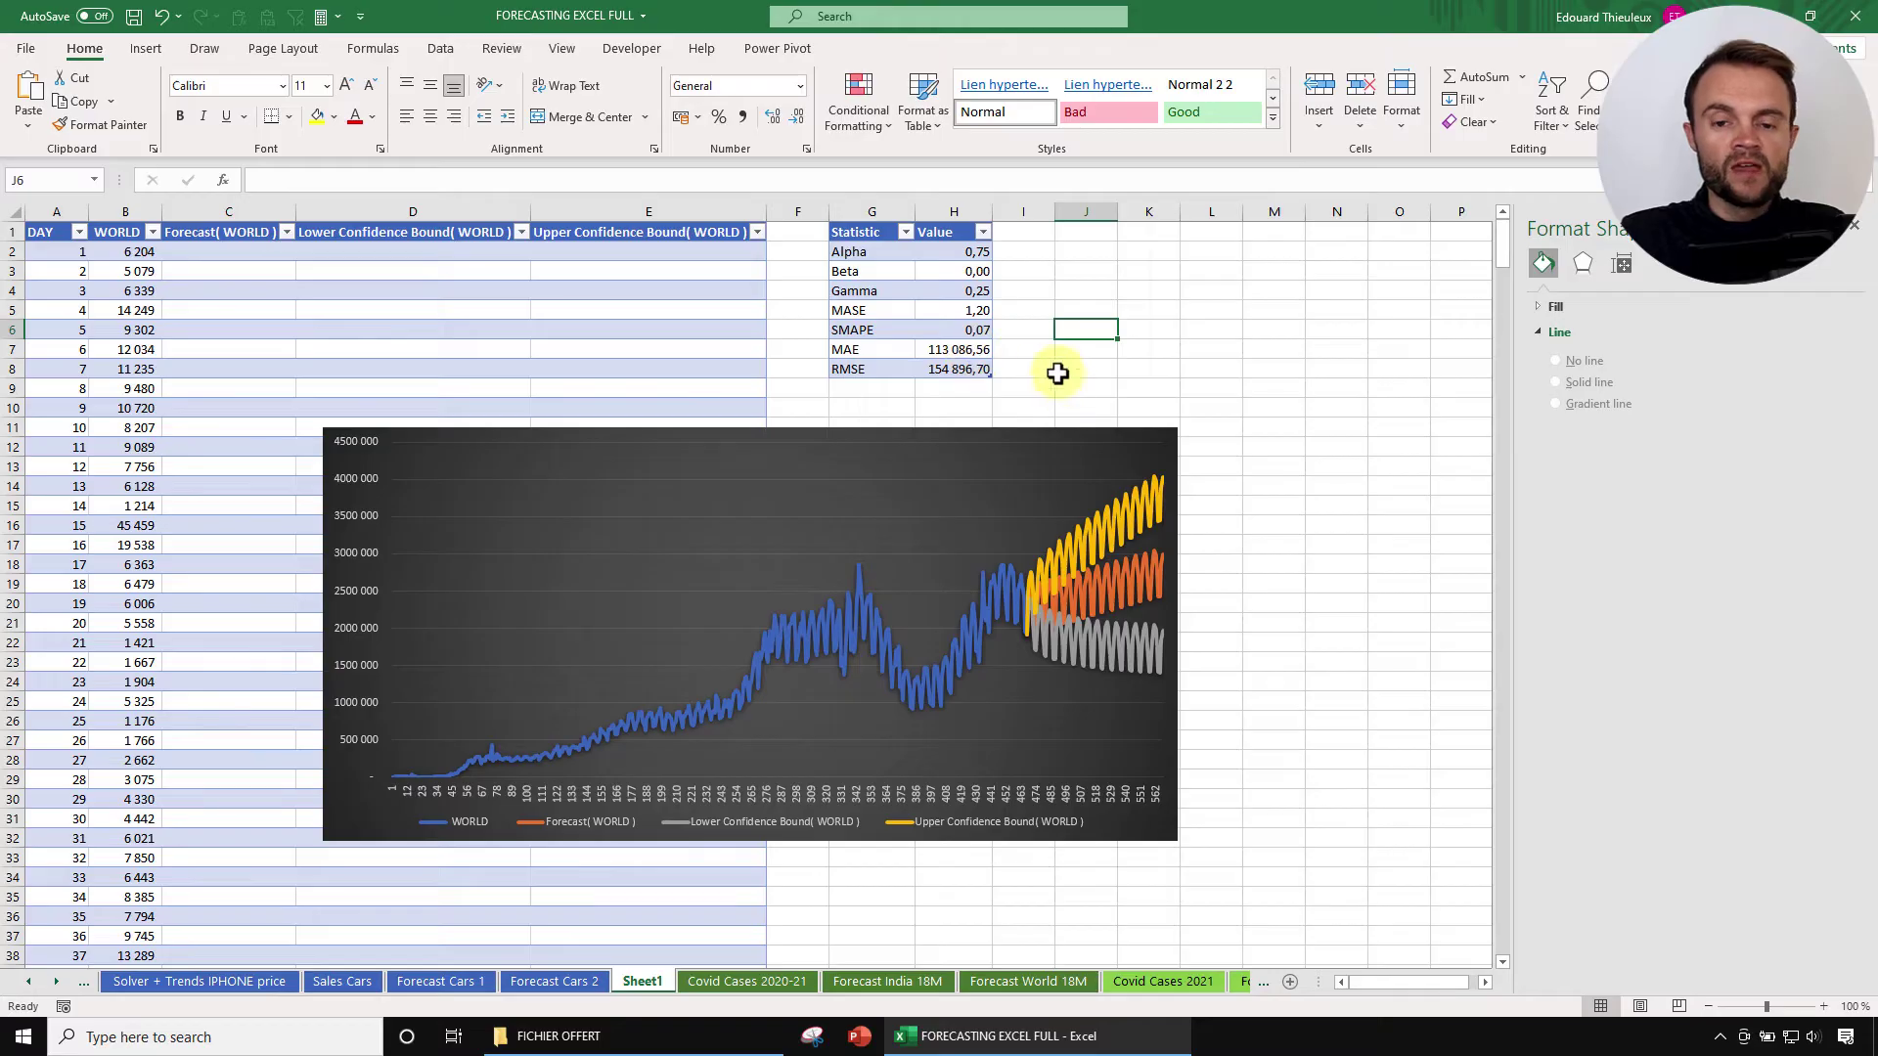
left_click_drag(970, 348, 959, 372)
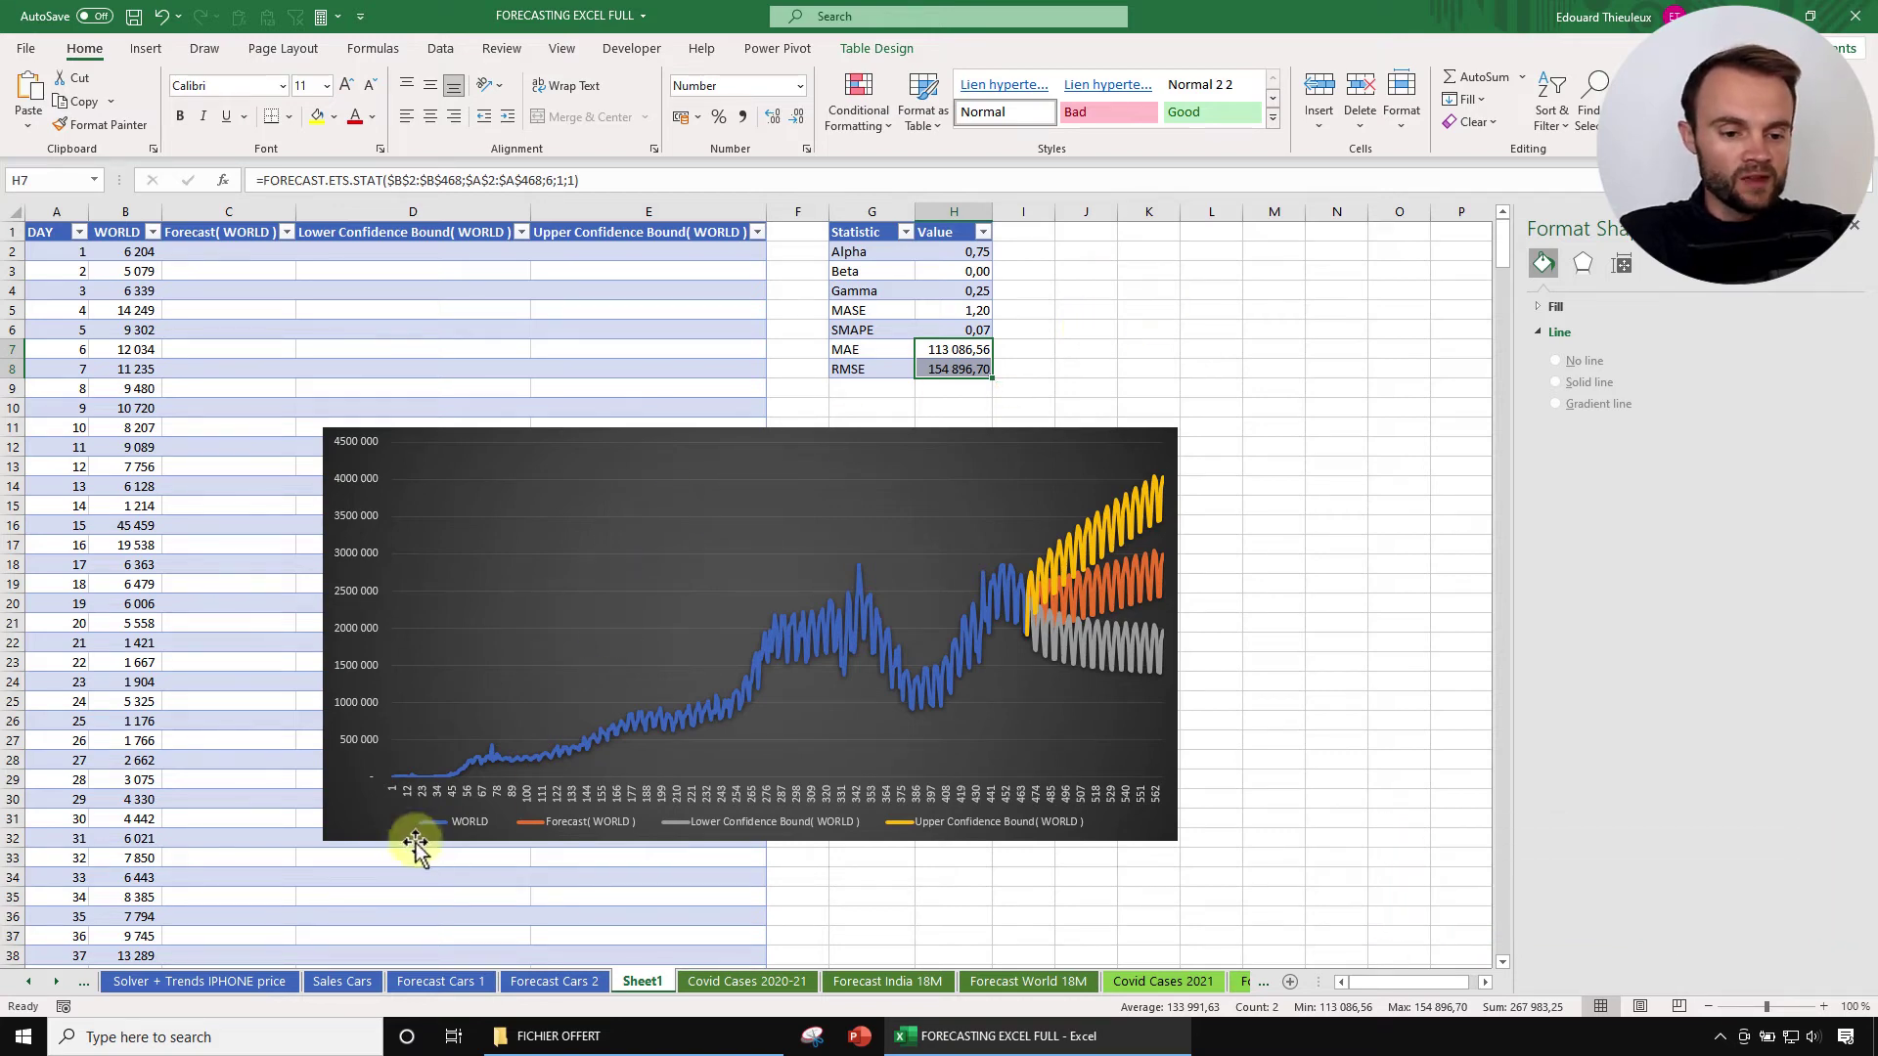
left_click_drag(415, 847, 424, 798)
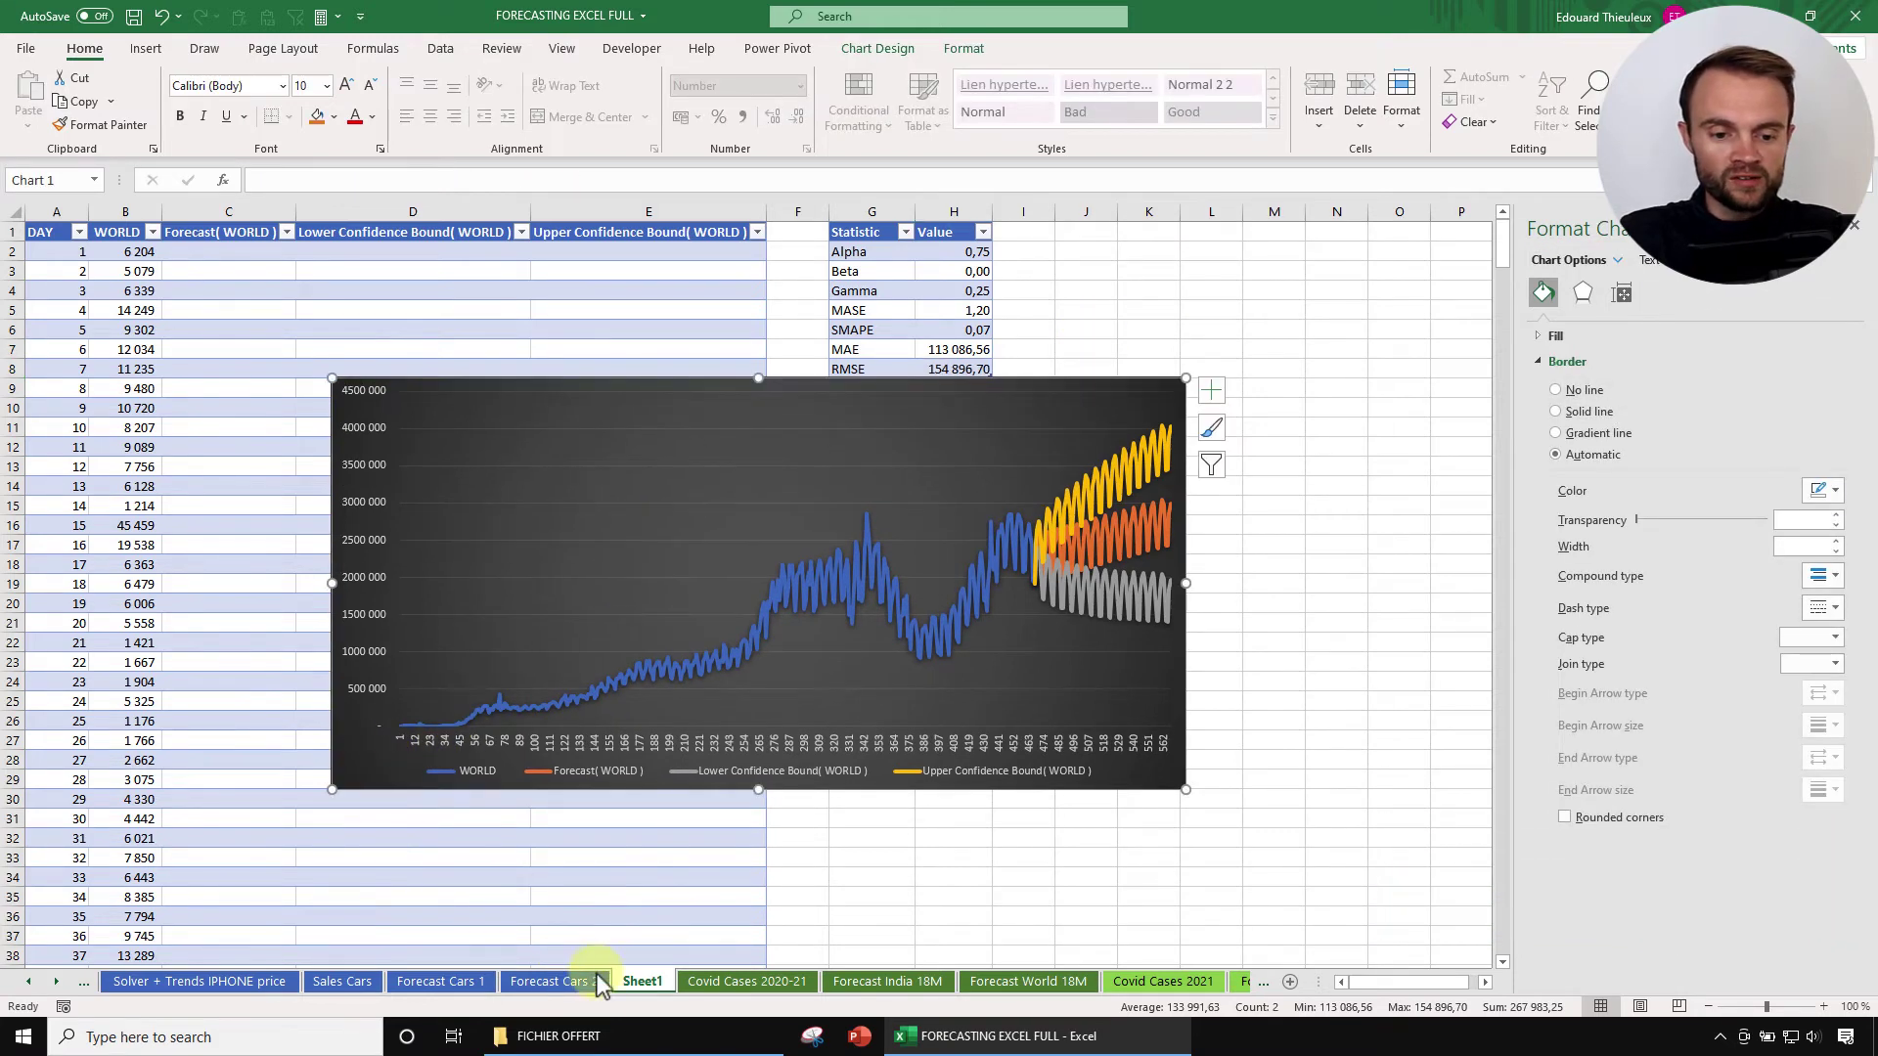
Step: Preview a Forecast Sheet built from the DAY and INDIA columns of the Covid Cases 2020-21 sheet
left_click(724, 979)
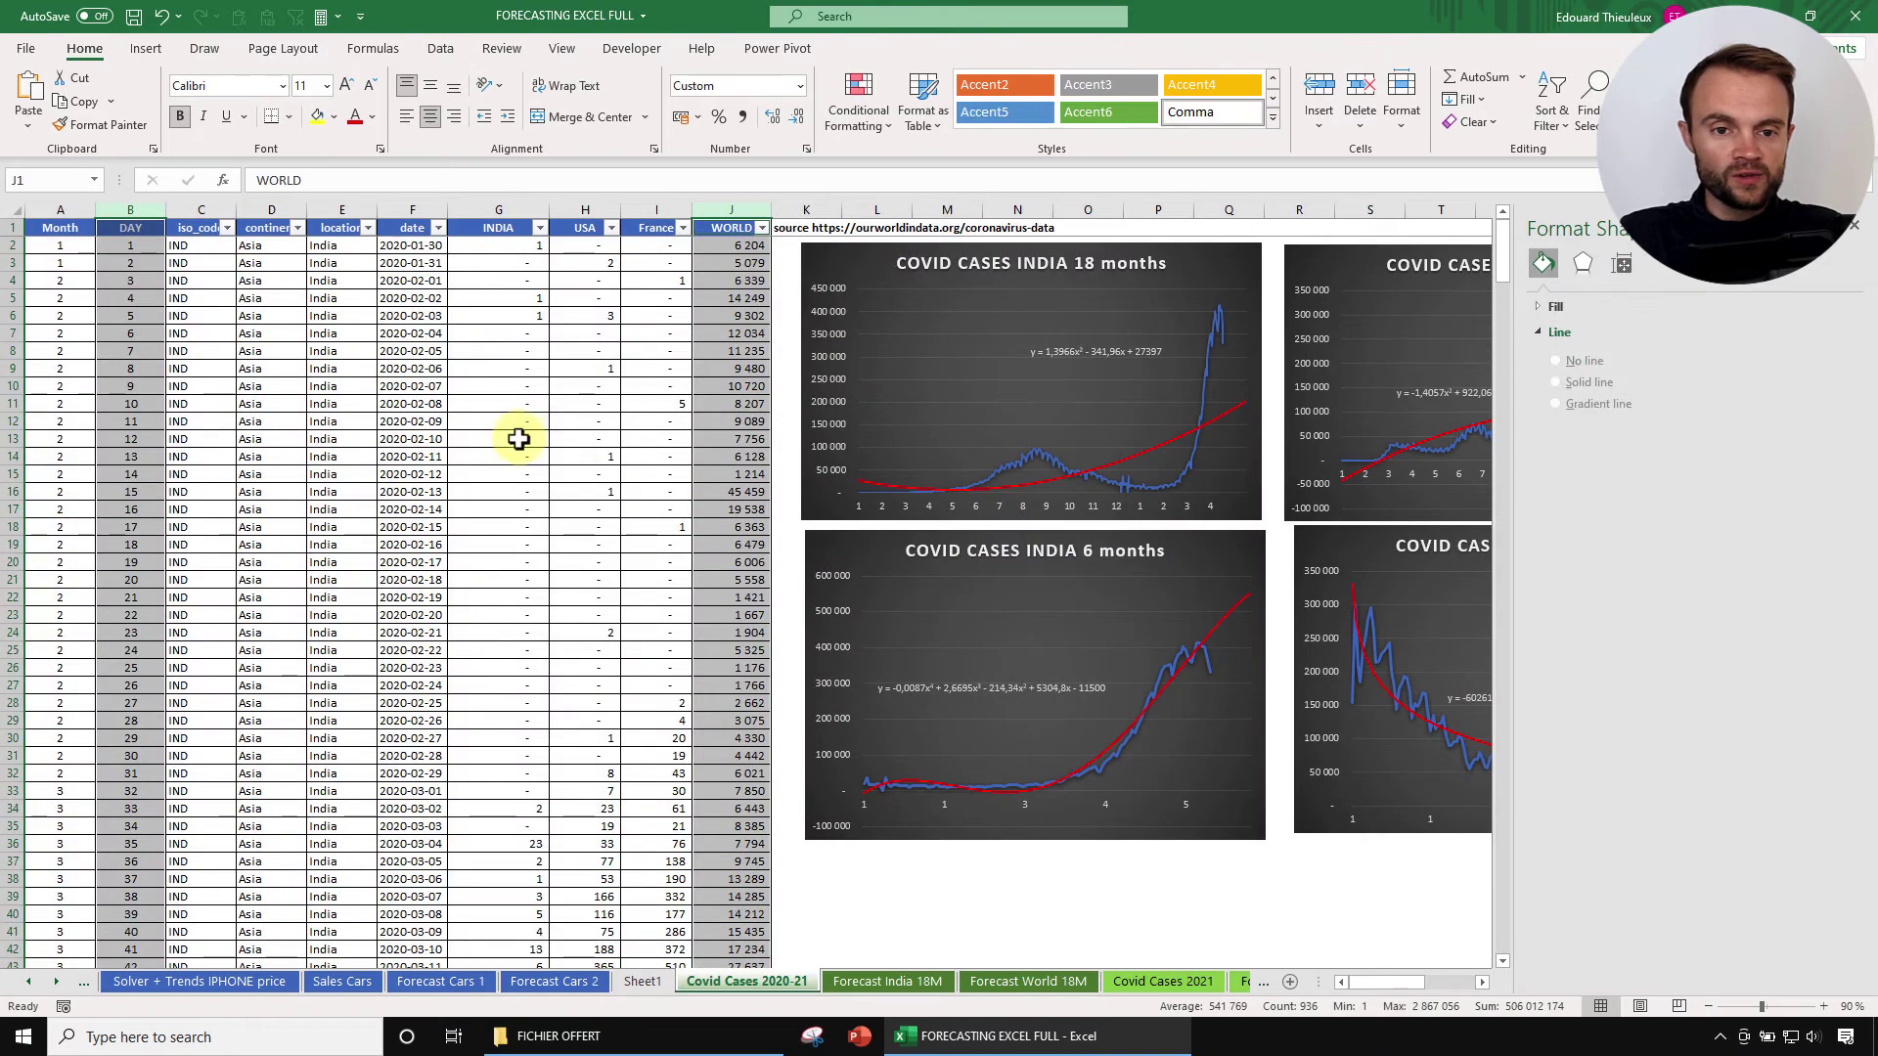
left_click(147, 209)
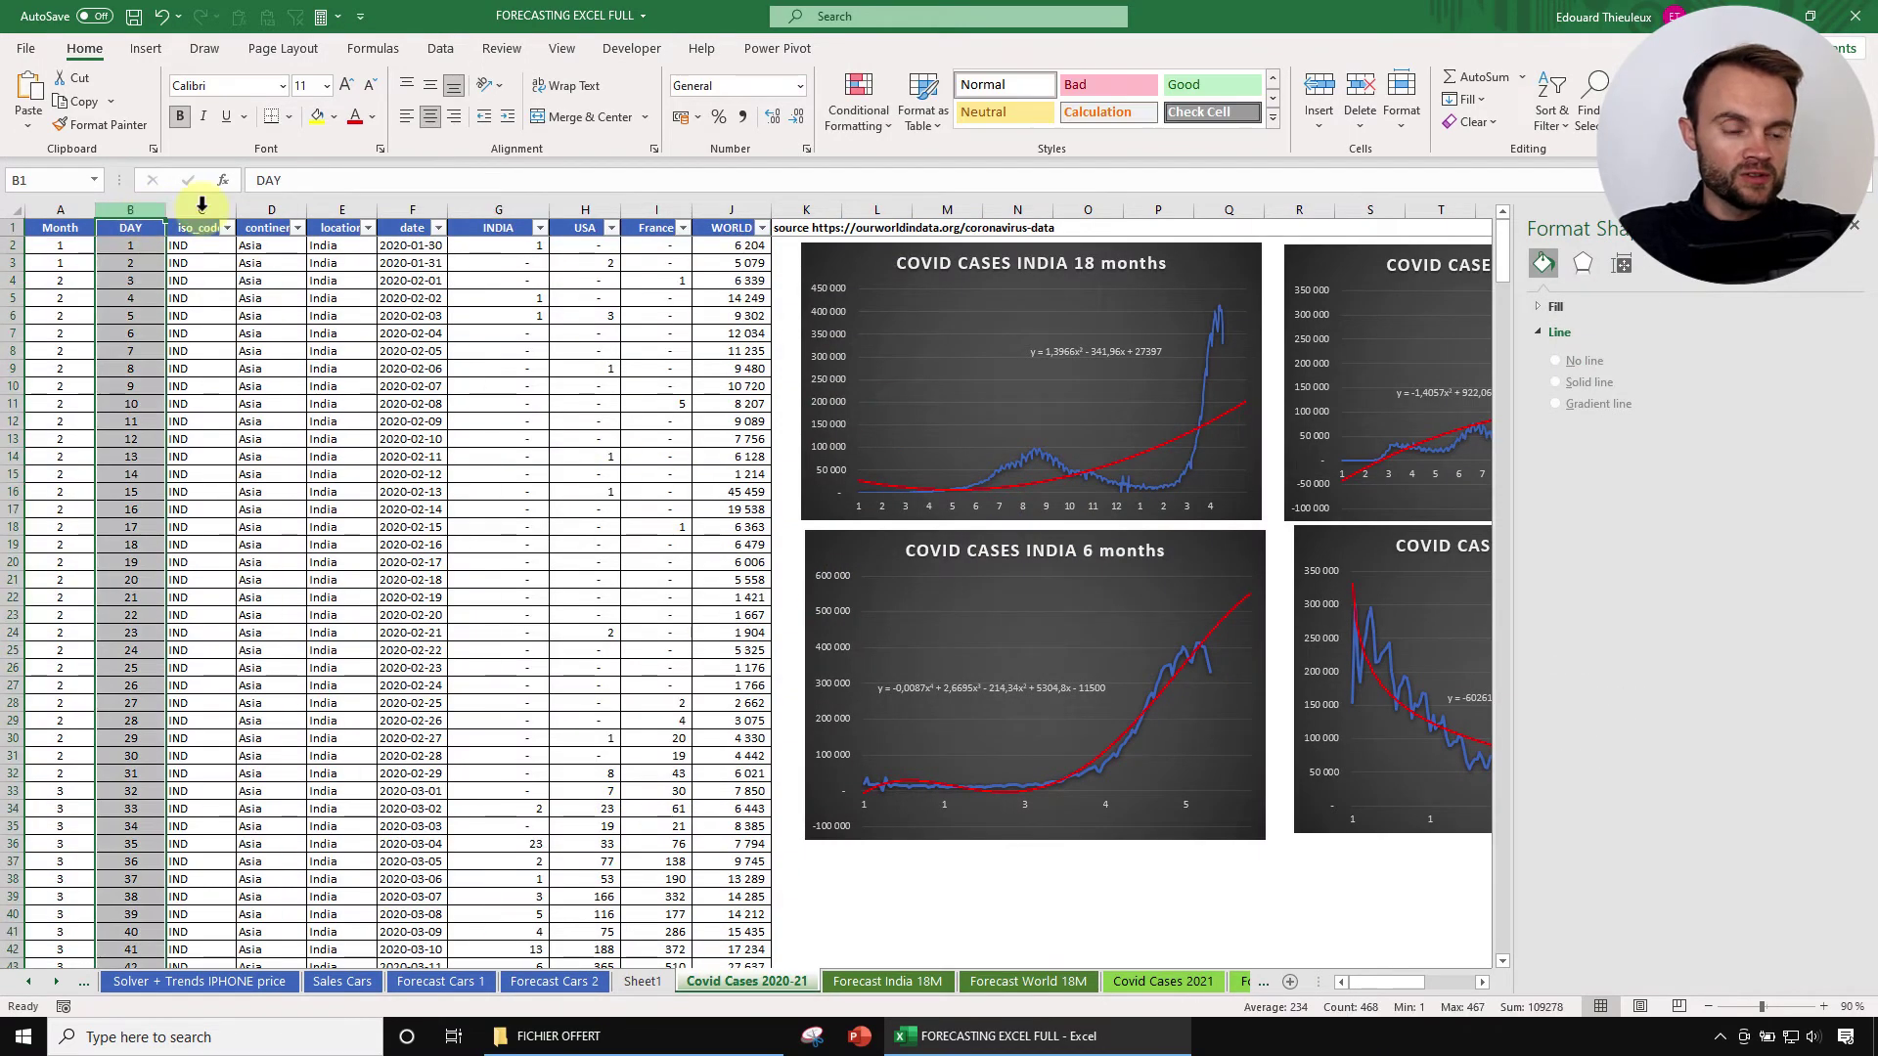
left_click(499, 209, "ctrl")
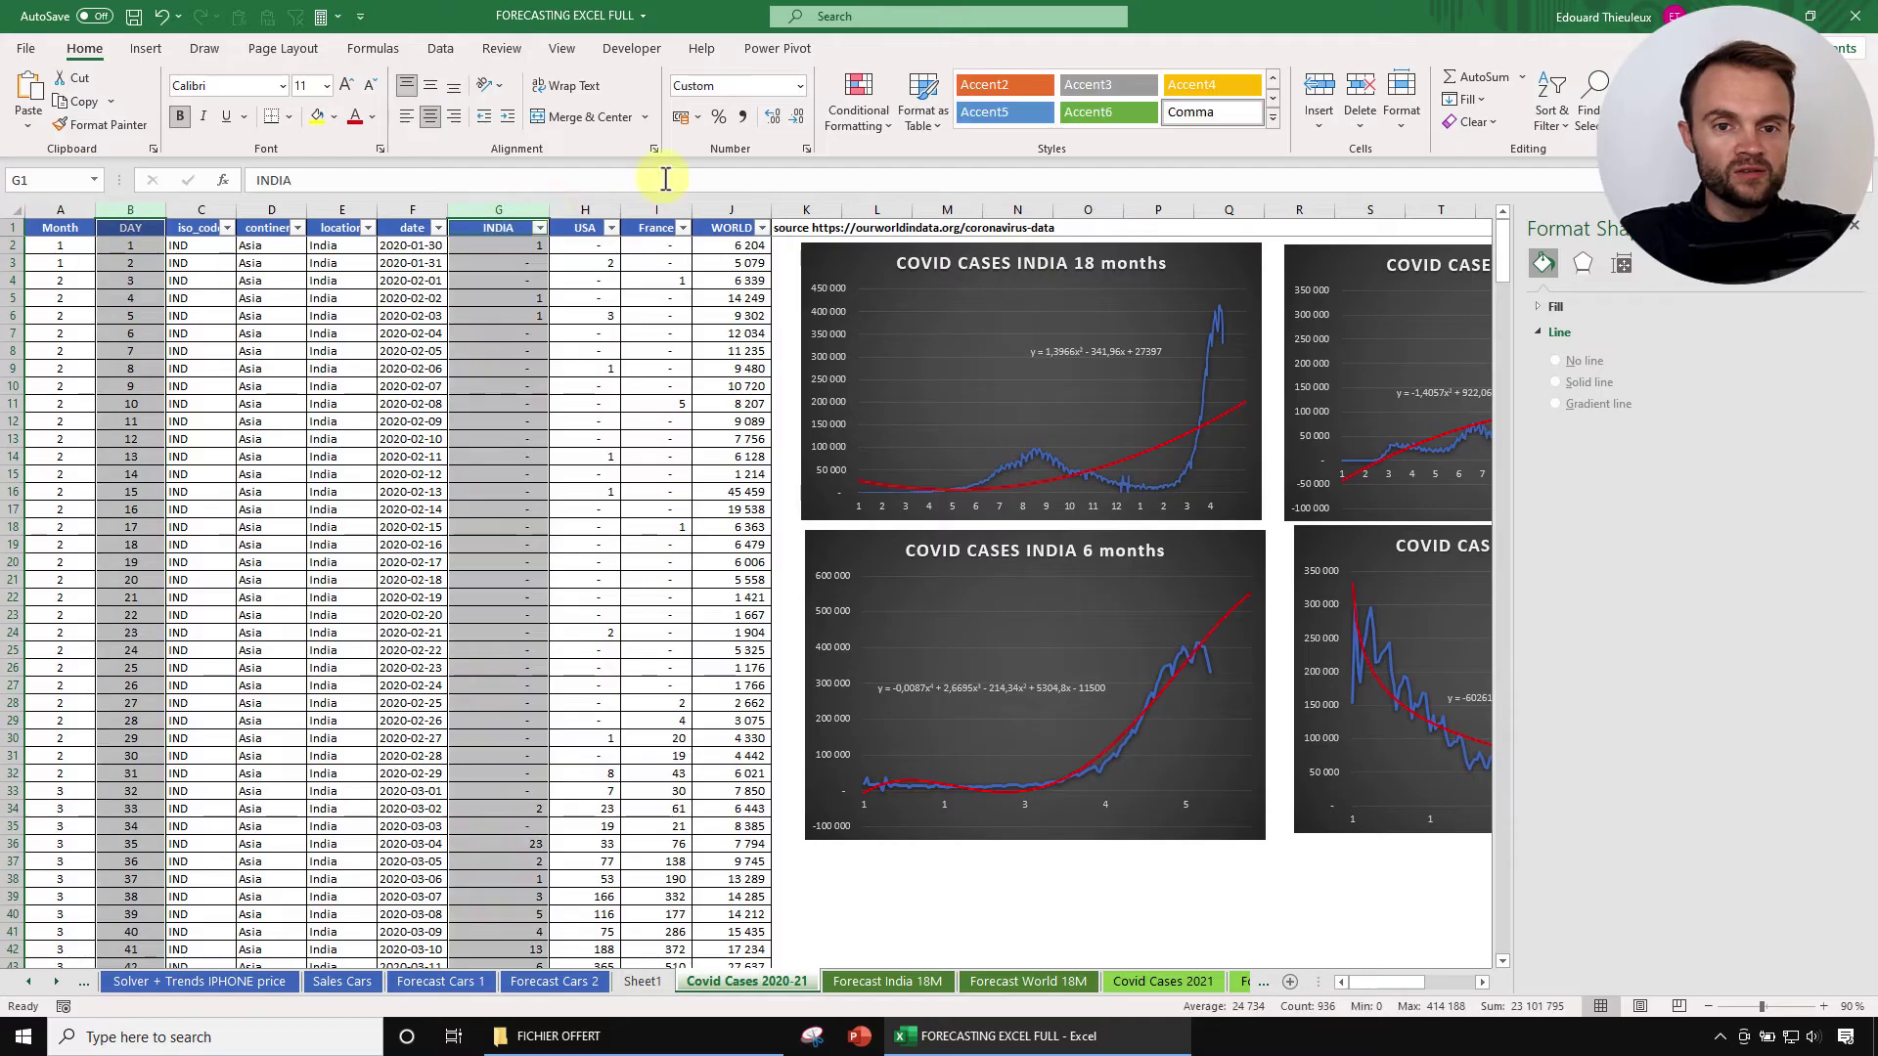
left_click(439, 51)
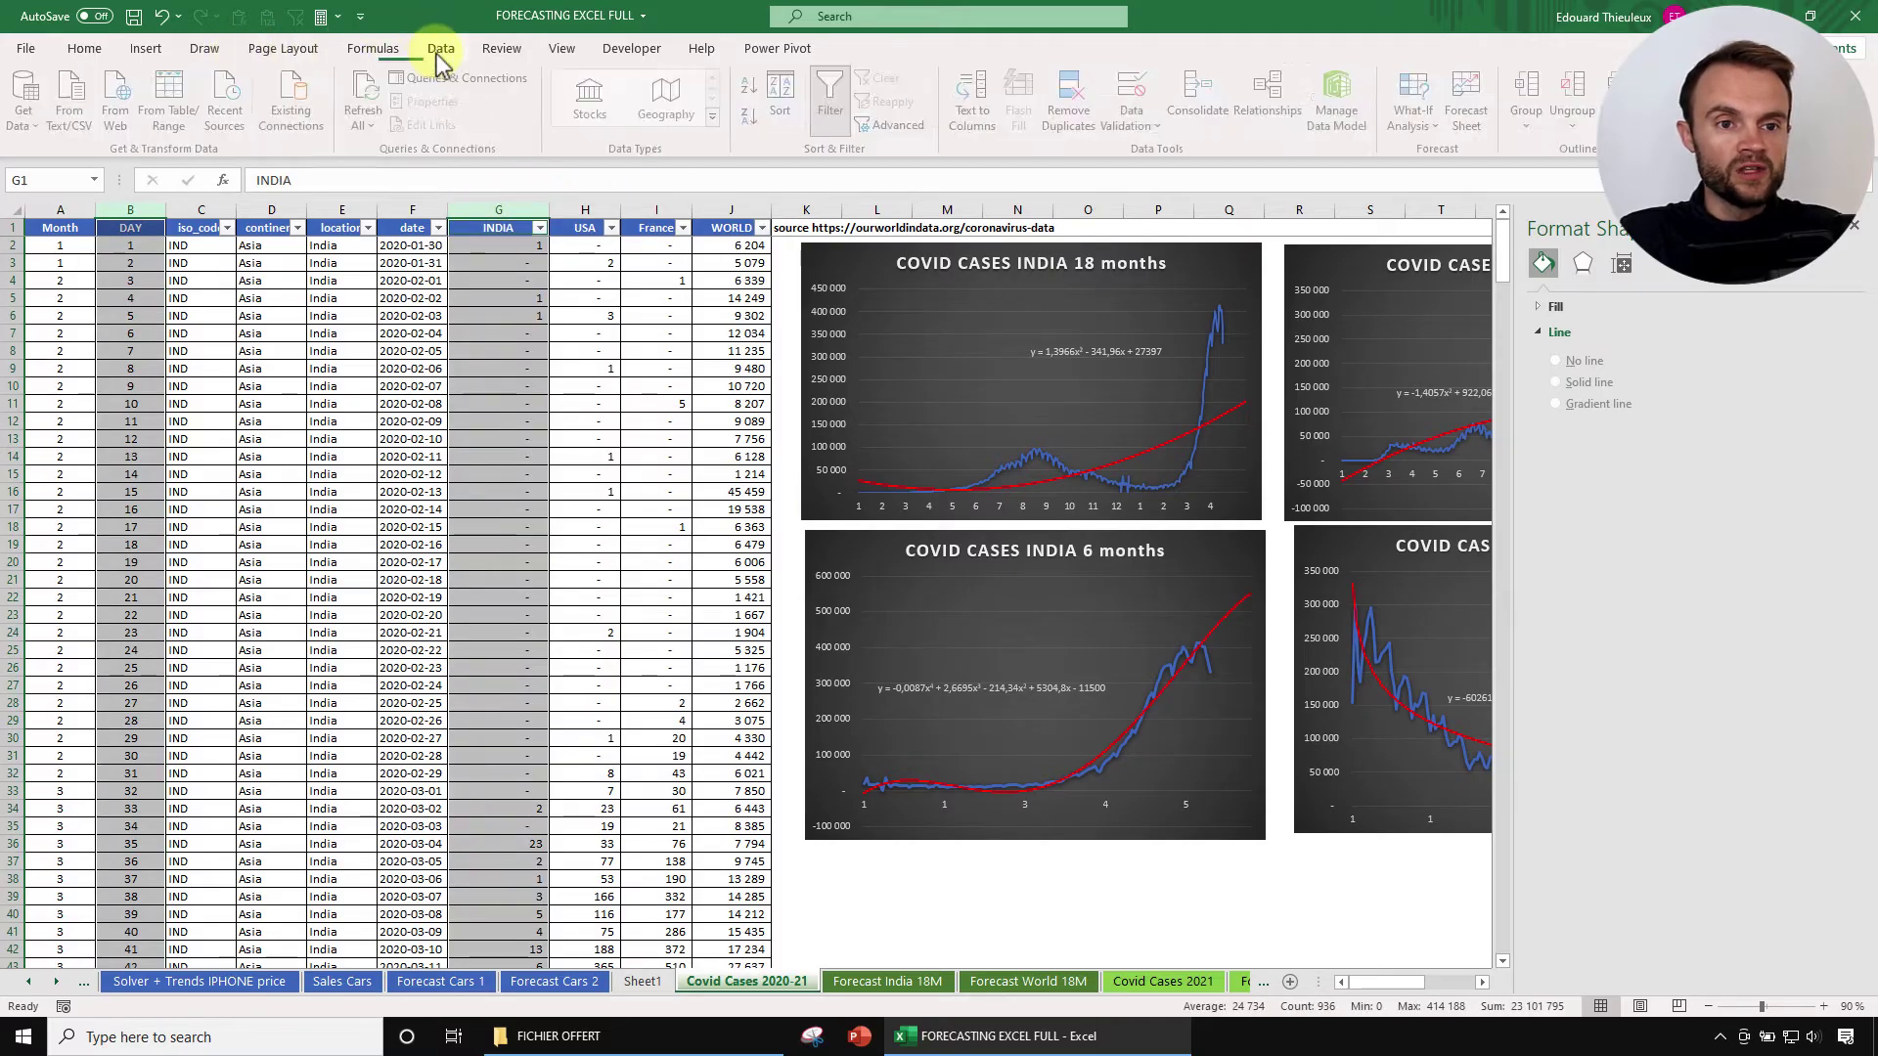
left_click(1470, 102)
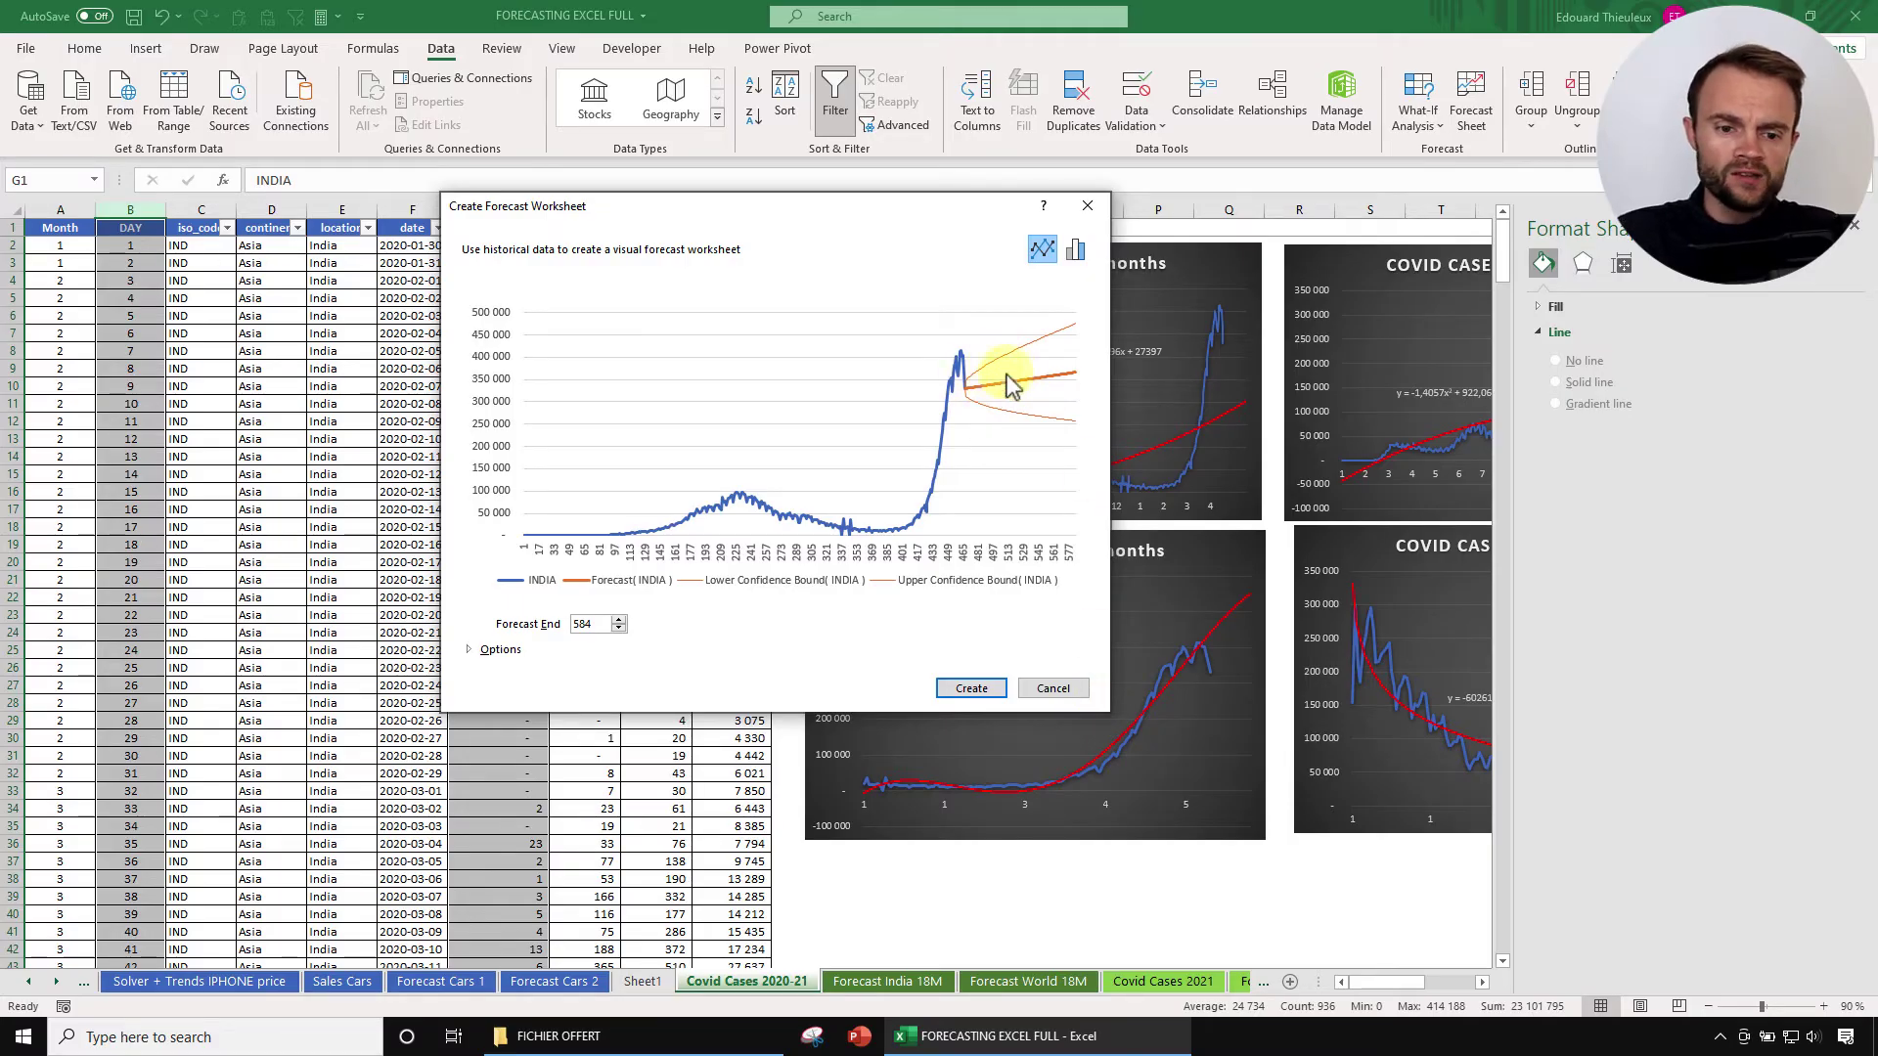
Step: Preview the 18-month India forecast with seasonality set manually to 7, and close it without creating a worksheet
left_click(495, 649)
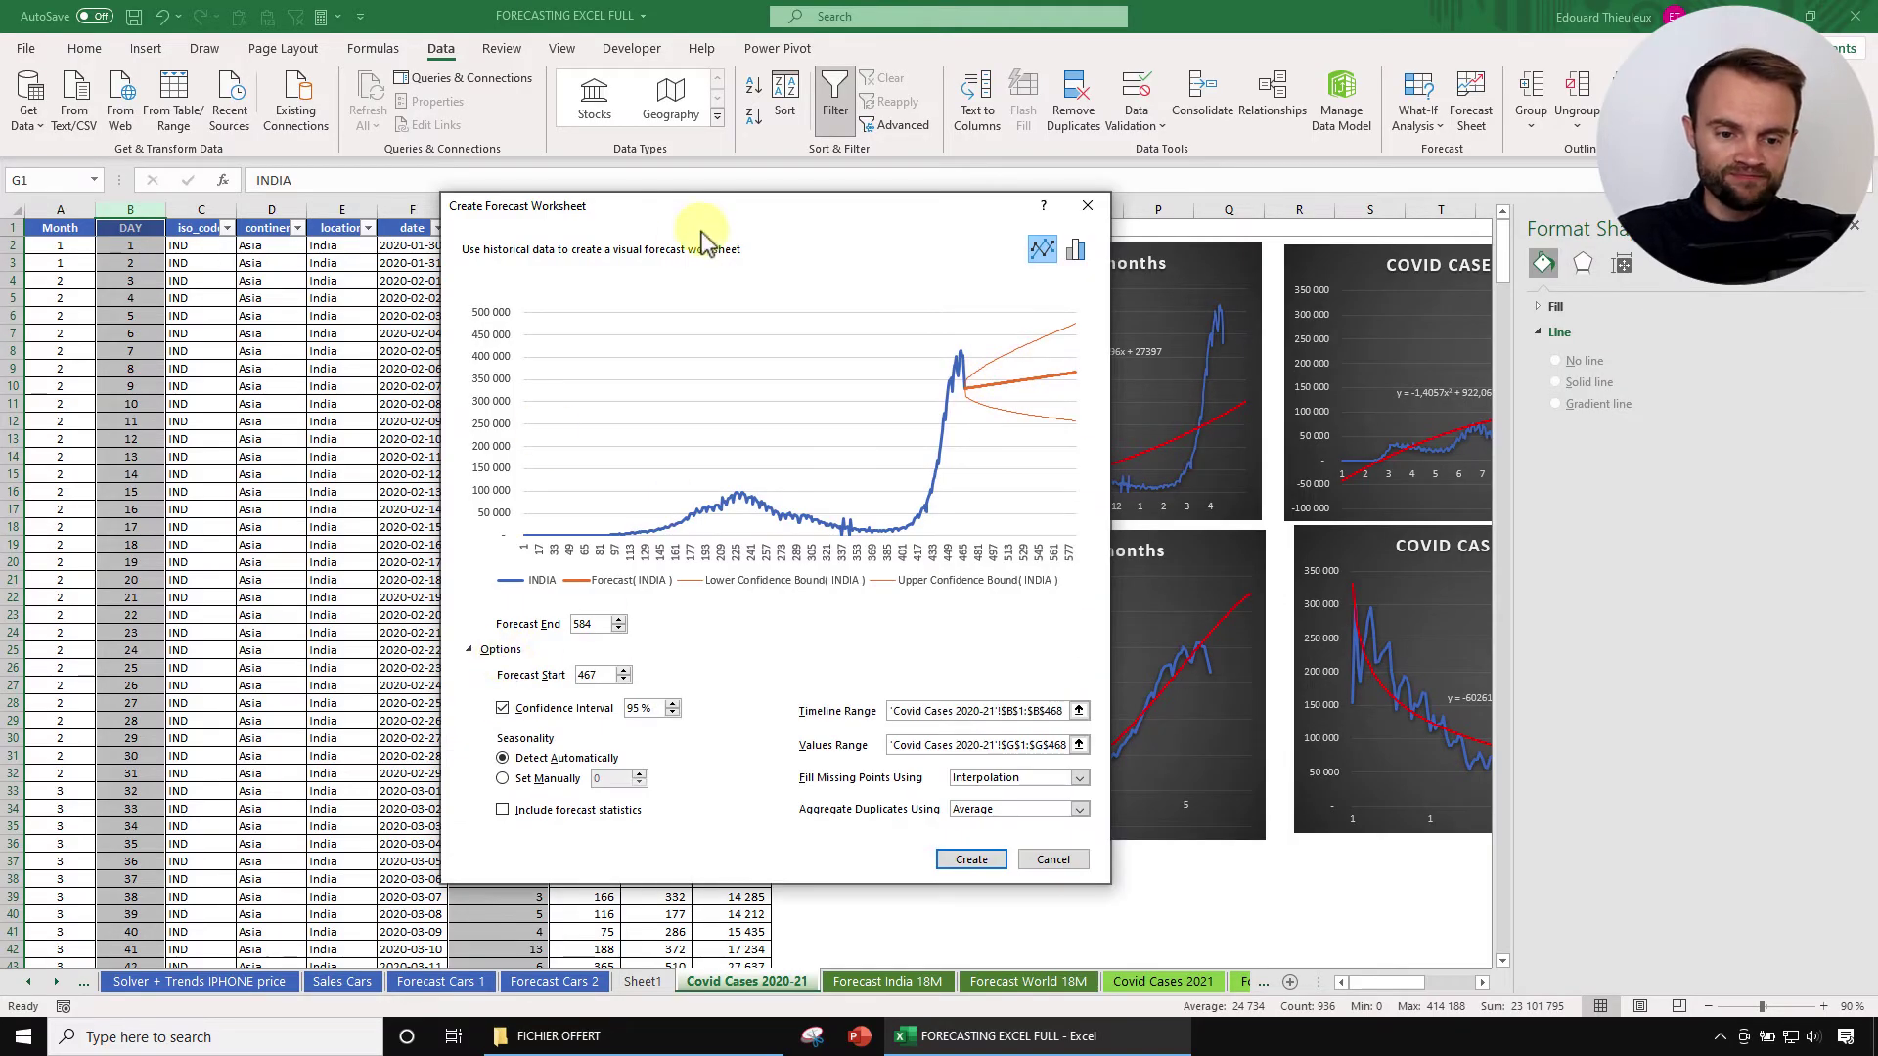
left_click_drag(720, 209, 687, 197)
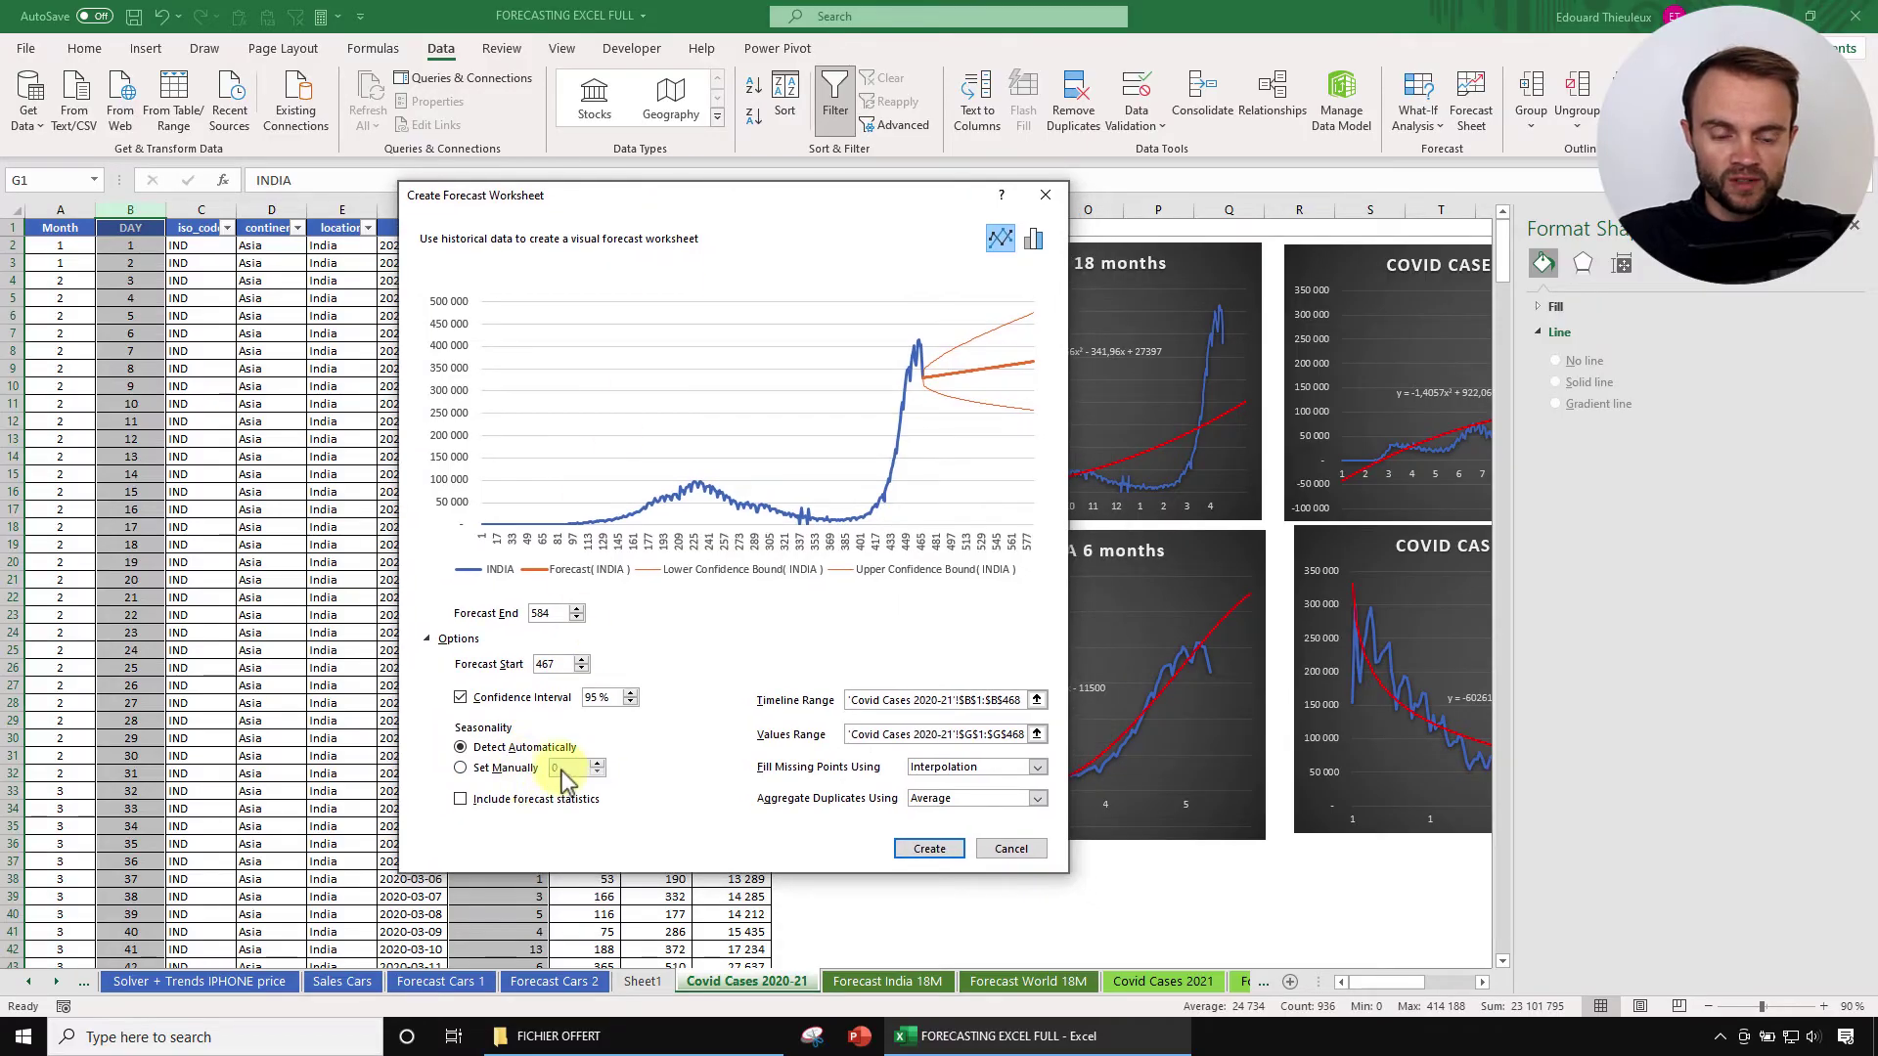
left_click(489, 768)
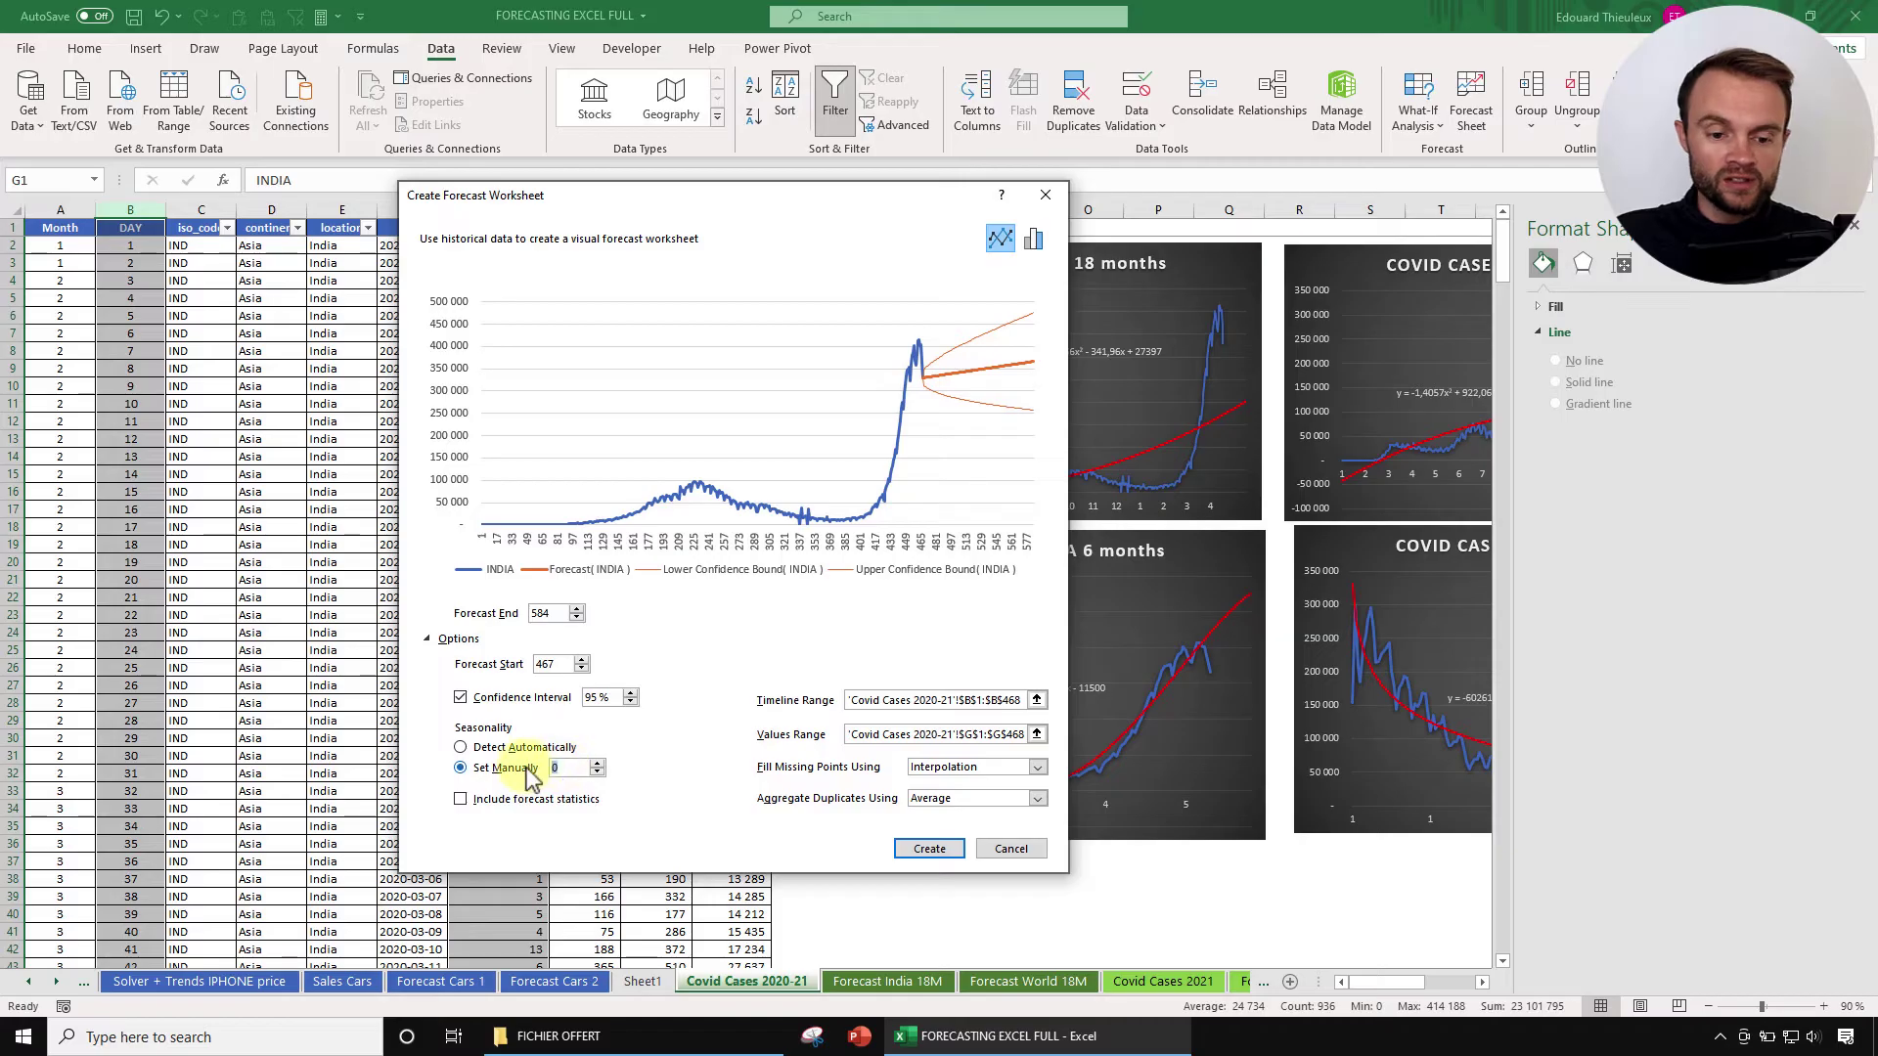
type("7")
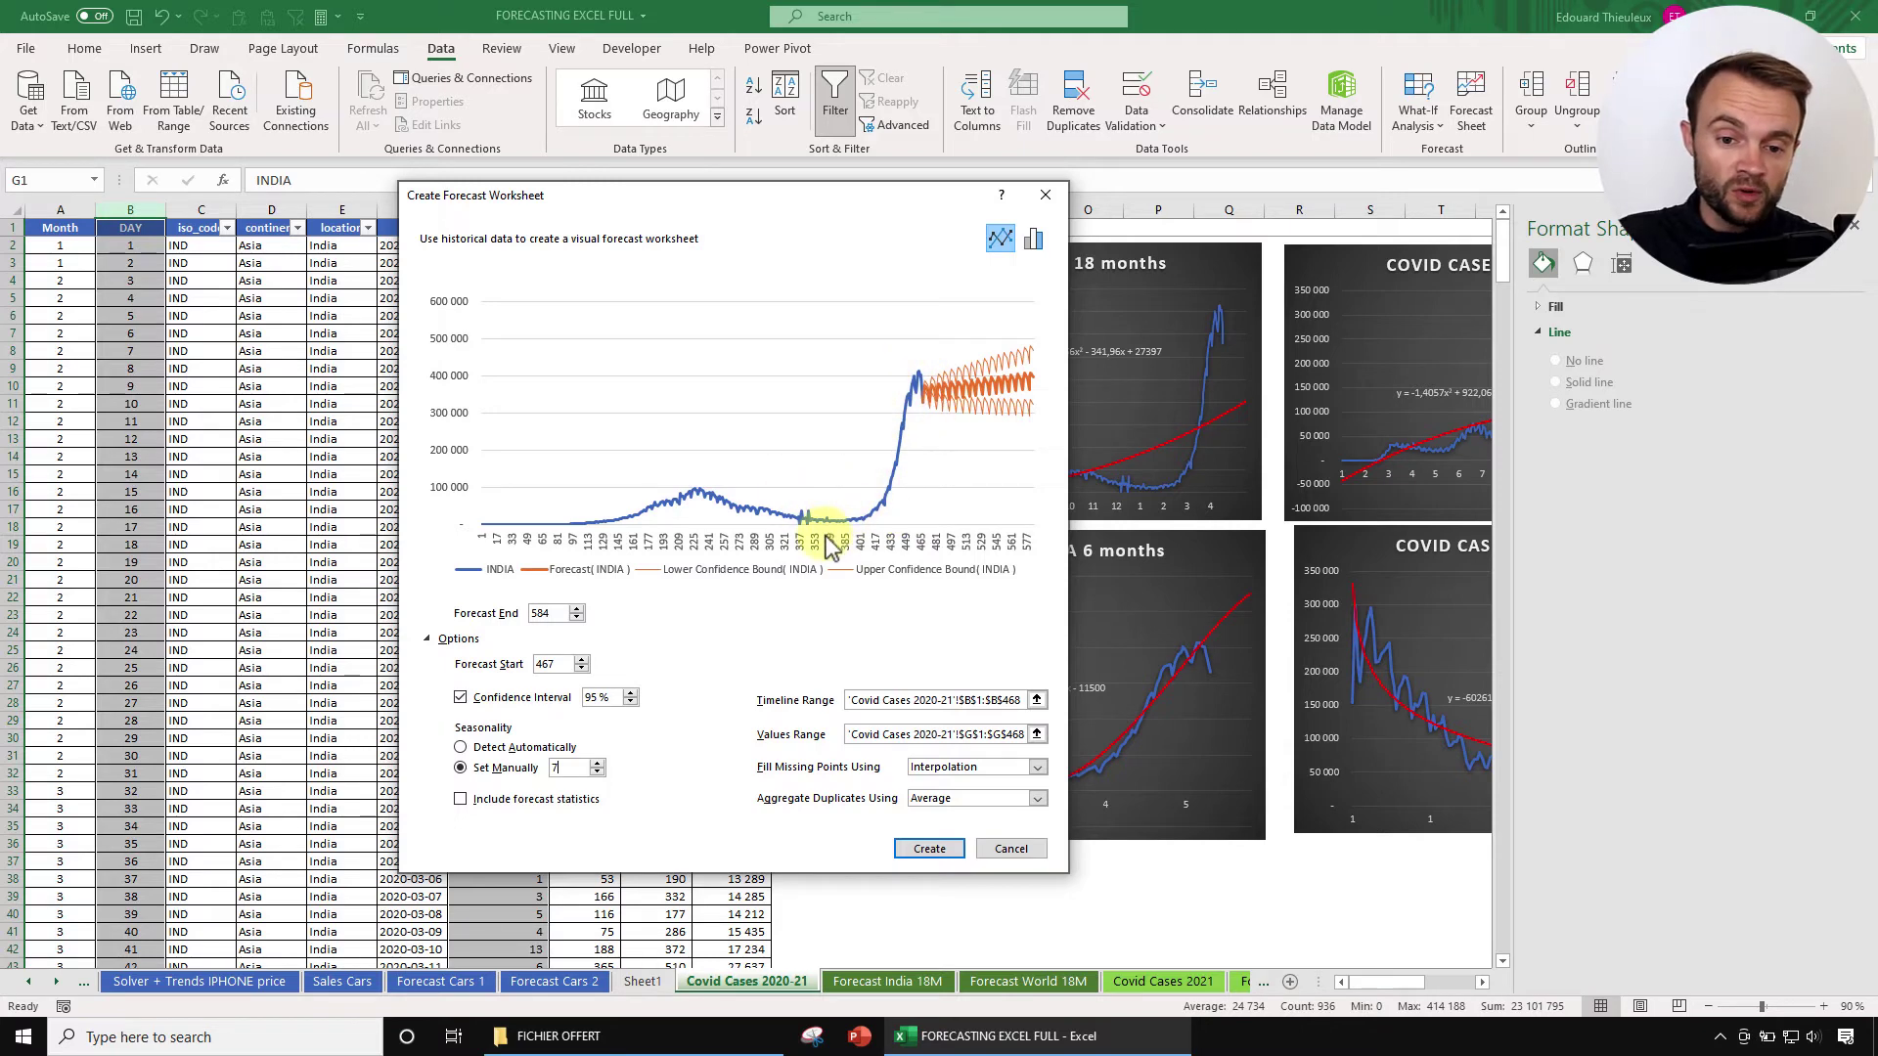
left_click(1007, 850)
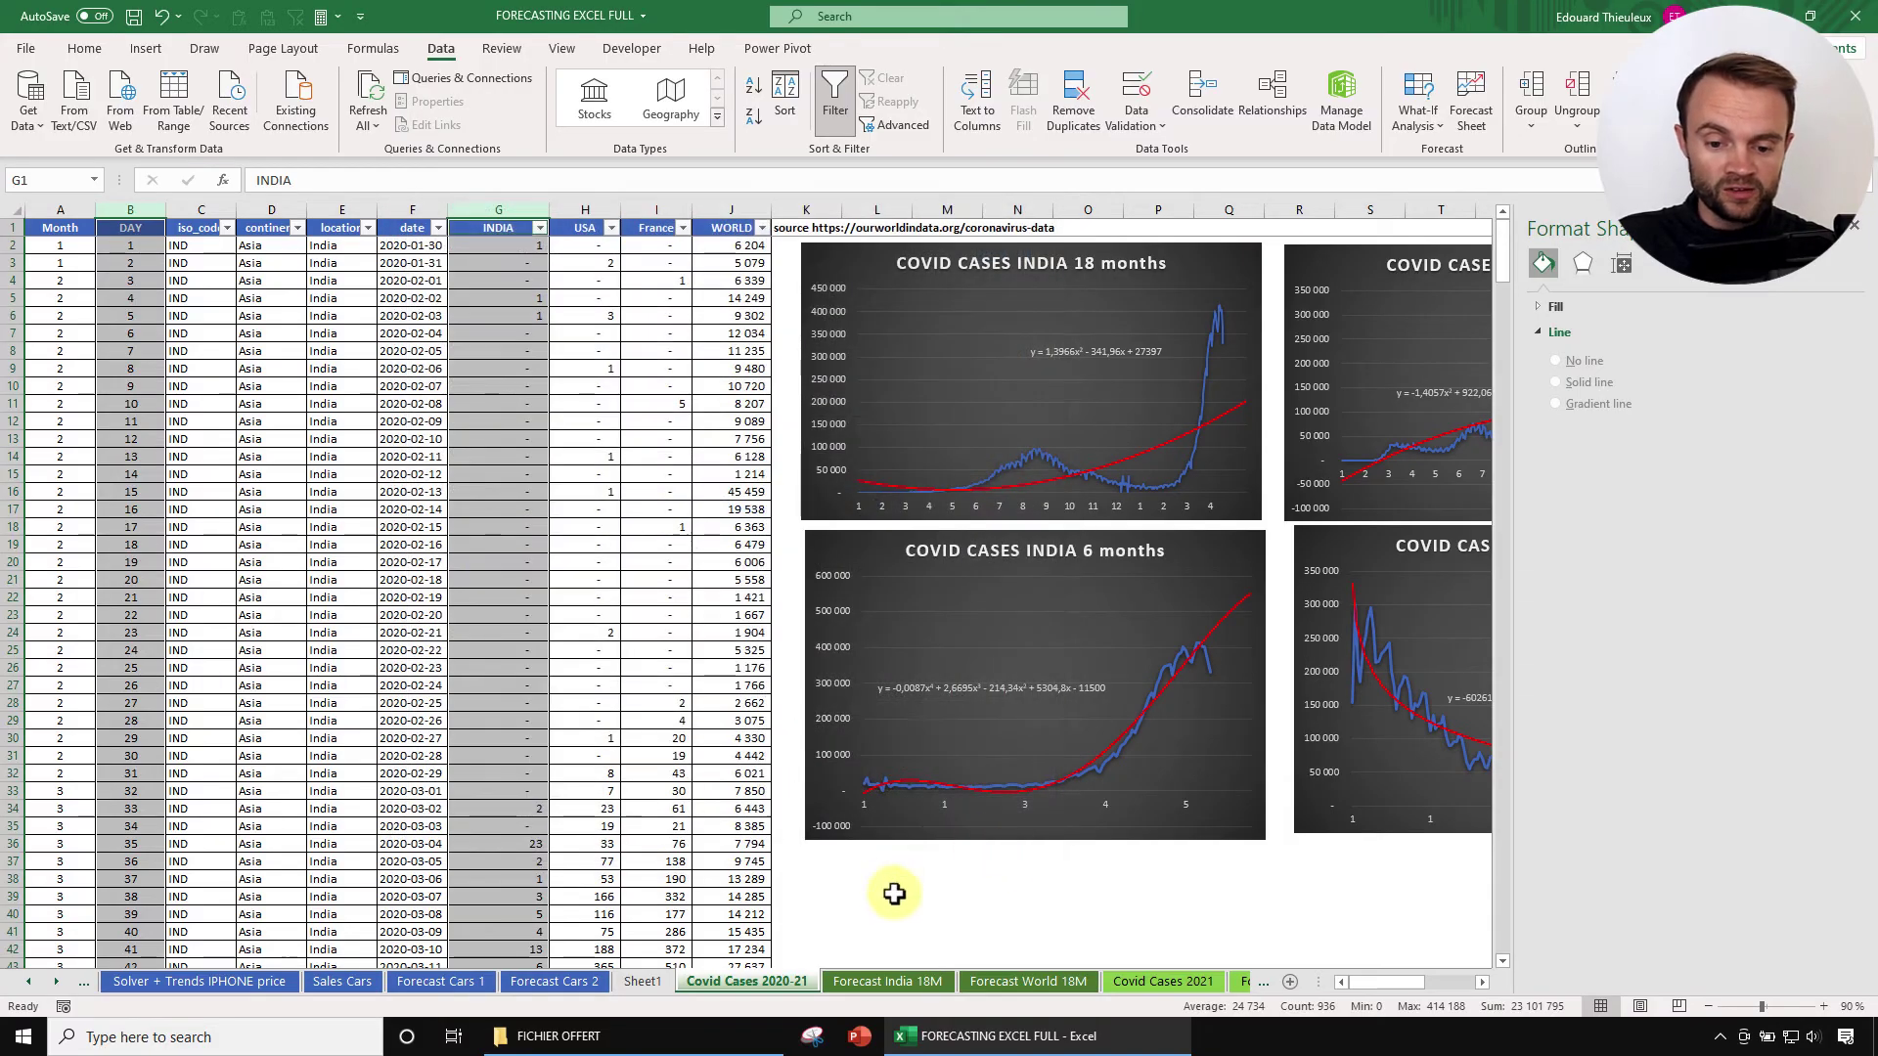
Step: Start a Forecast Sheet from the Day and INDIA columns of the Covid Cases 2021 sheet
left_click(56, 981)
left_click(56, 981)
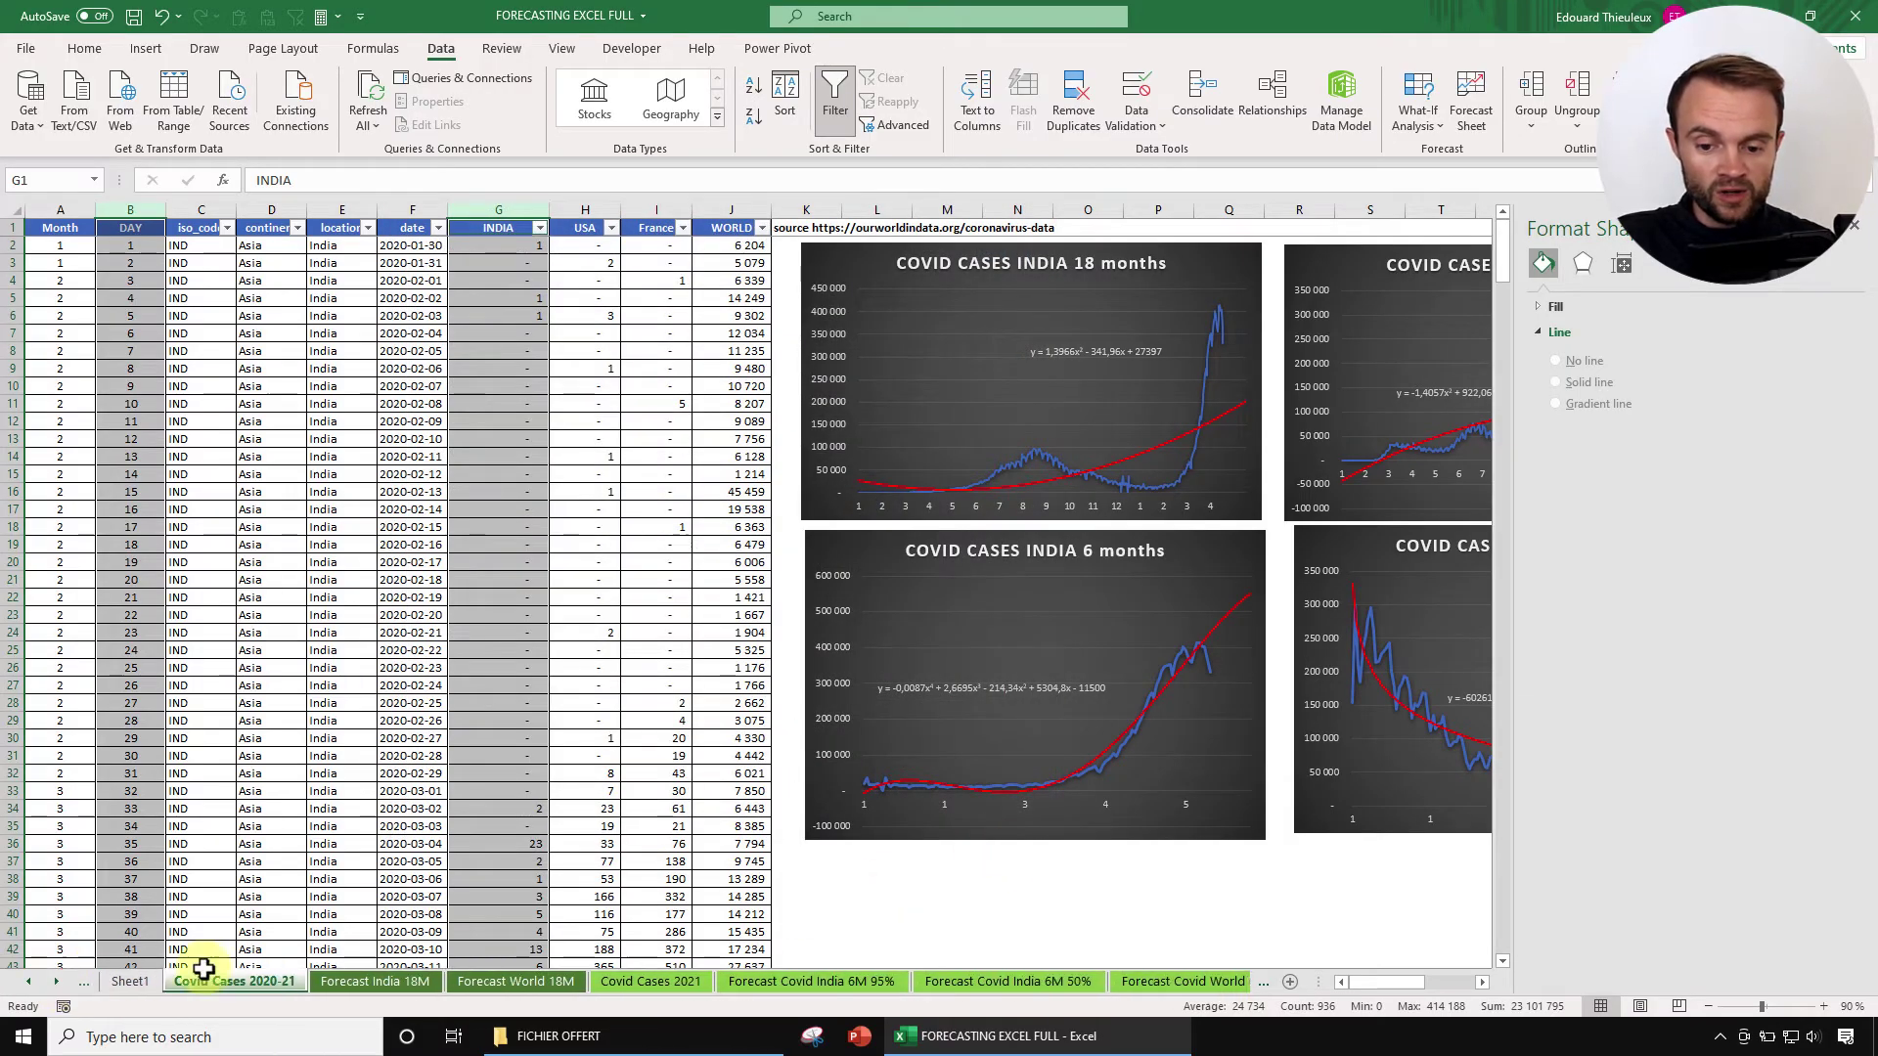
left_click(665, 981)
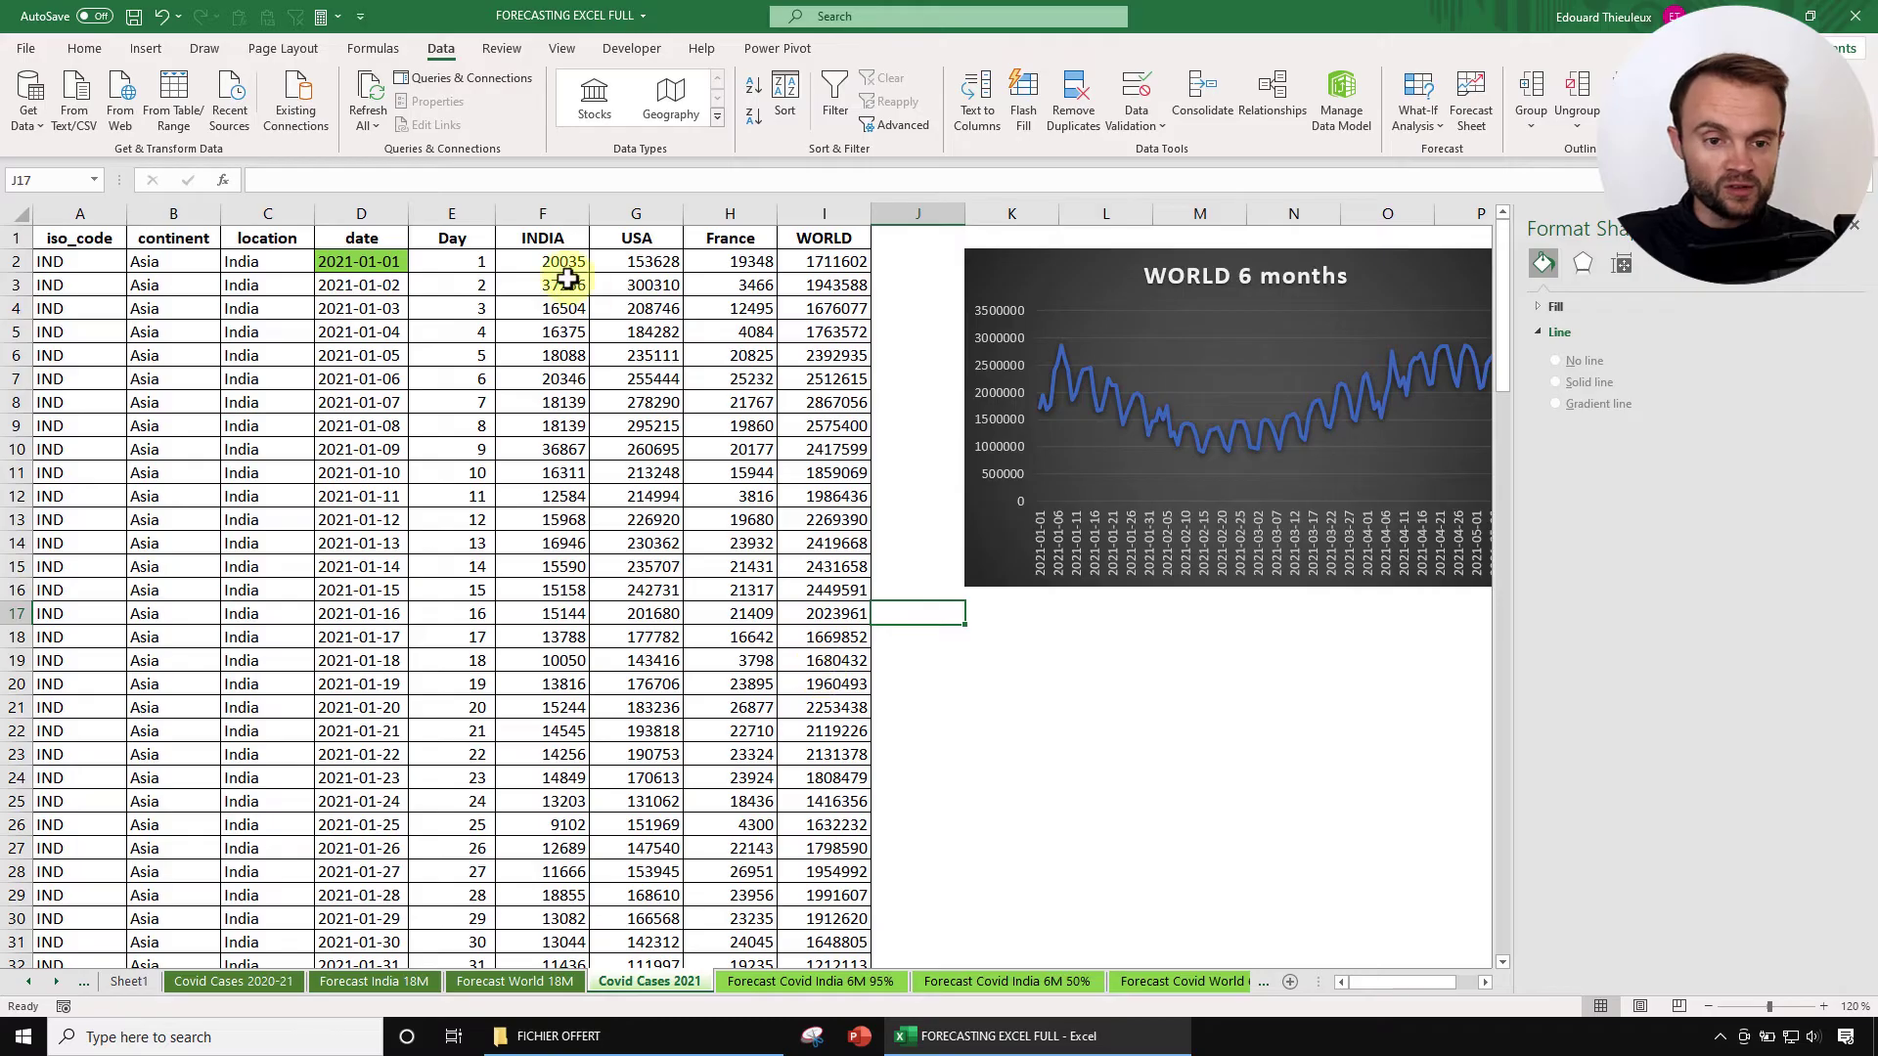
left_click(367, 240)
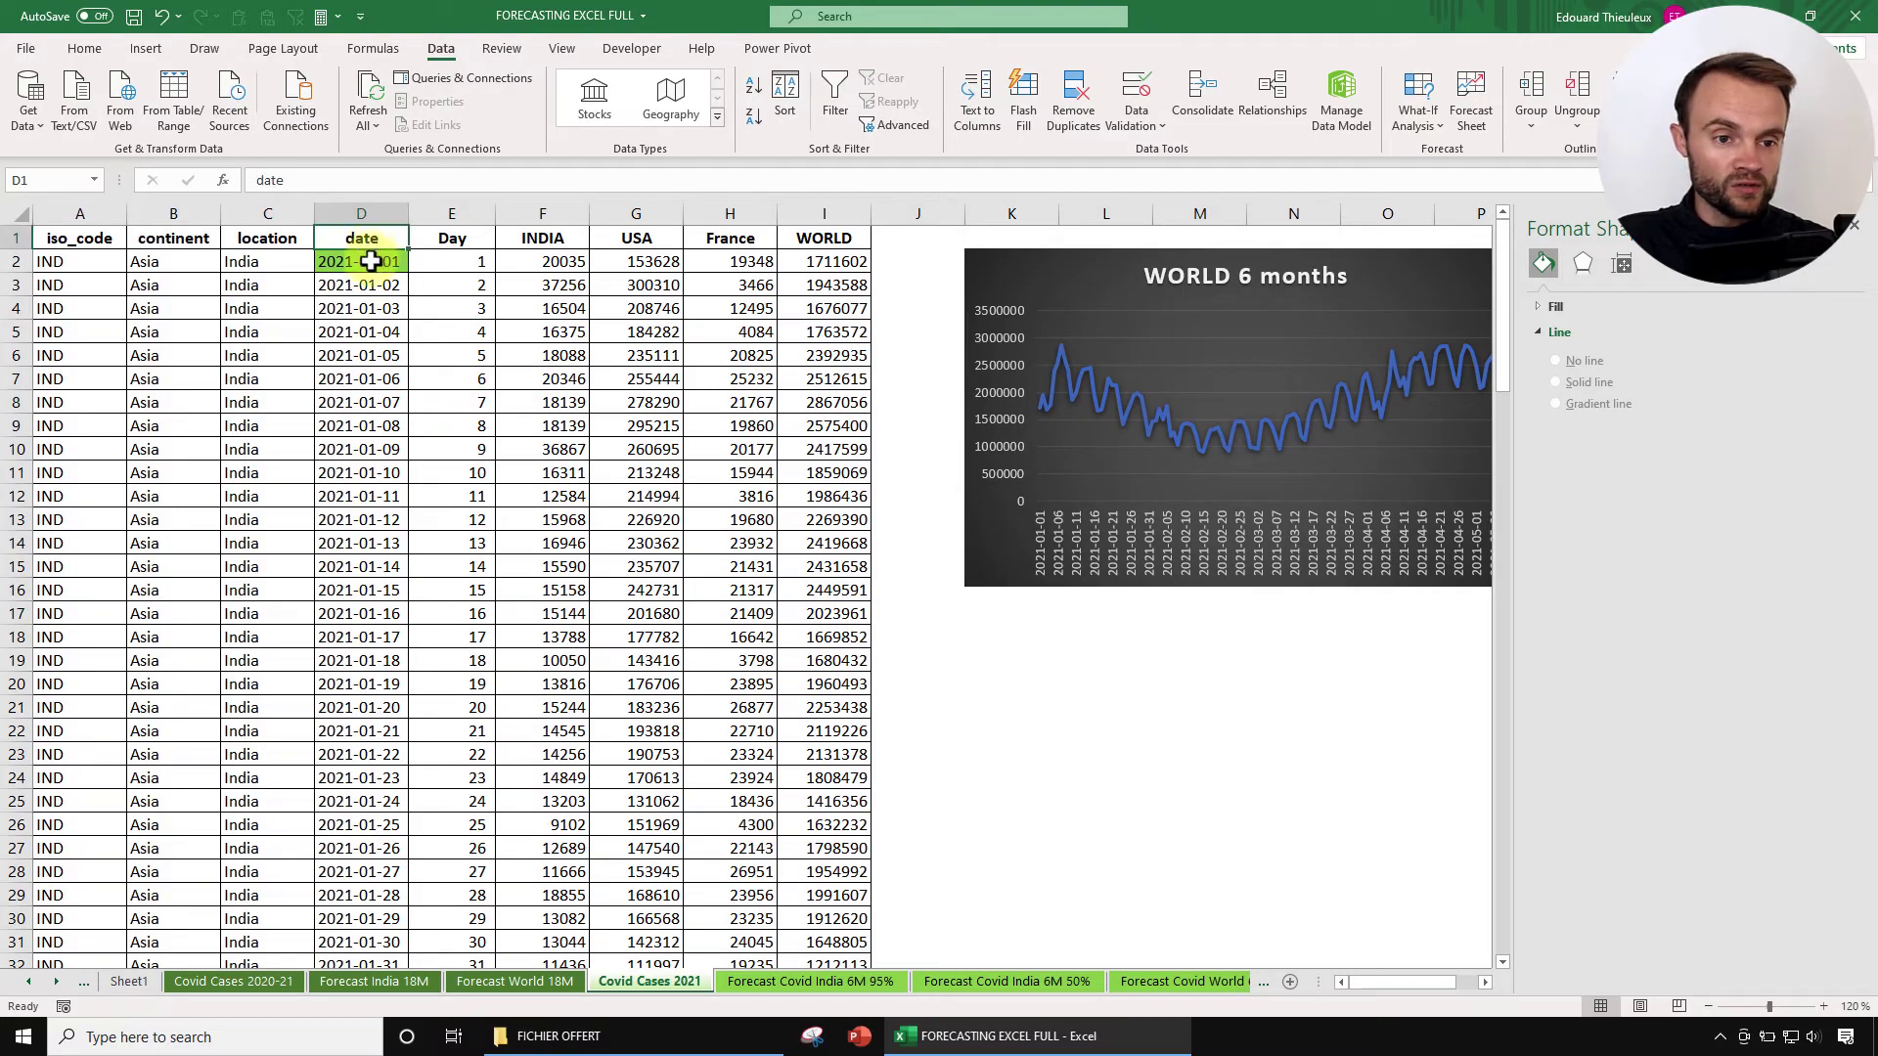
left_click(477, 211)
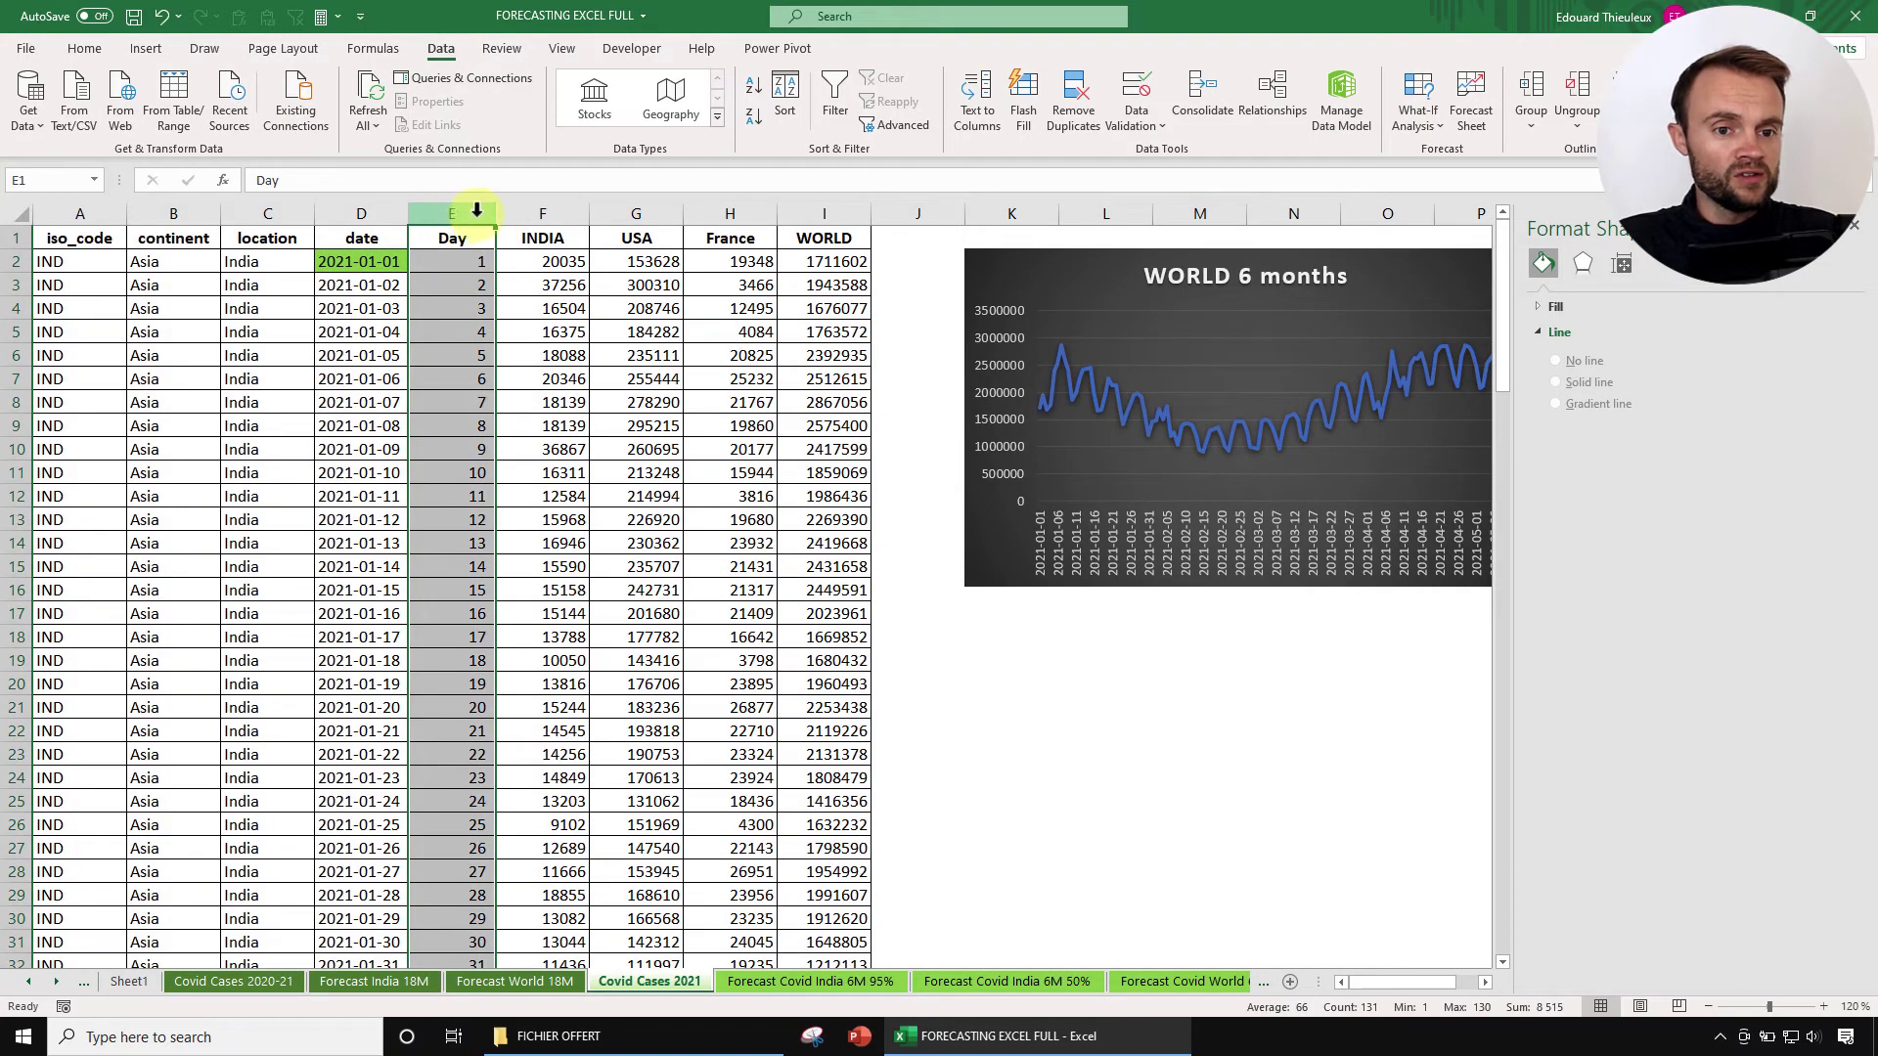
left_click(549, 211, "ctrl")
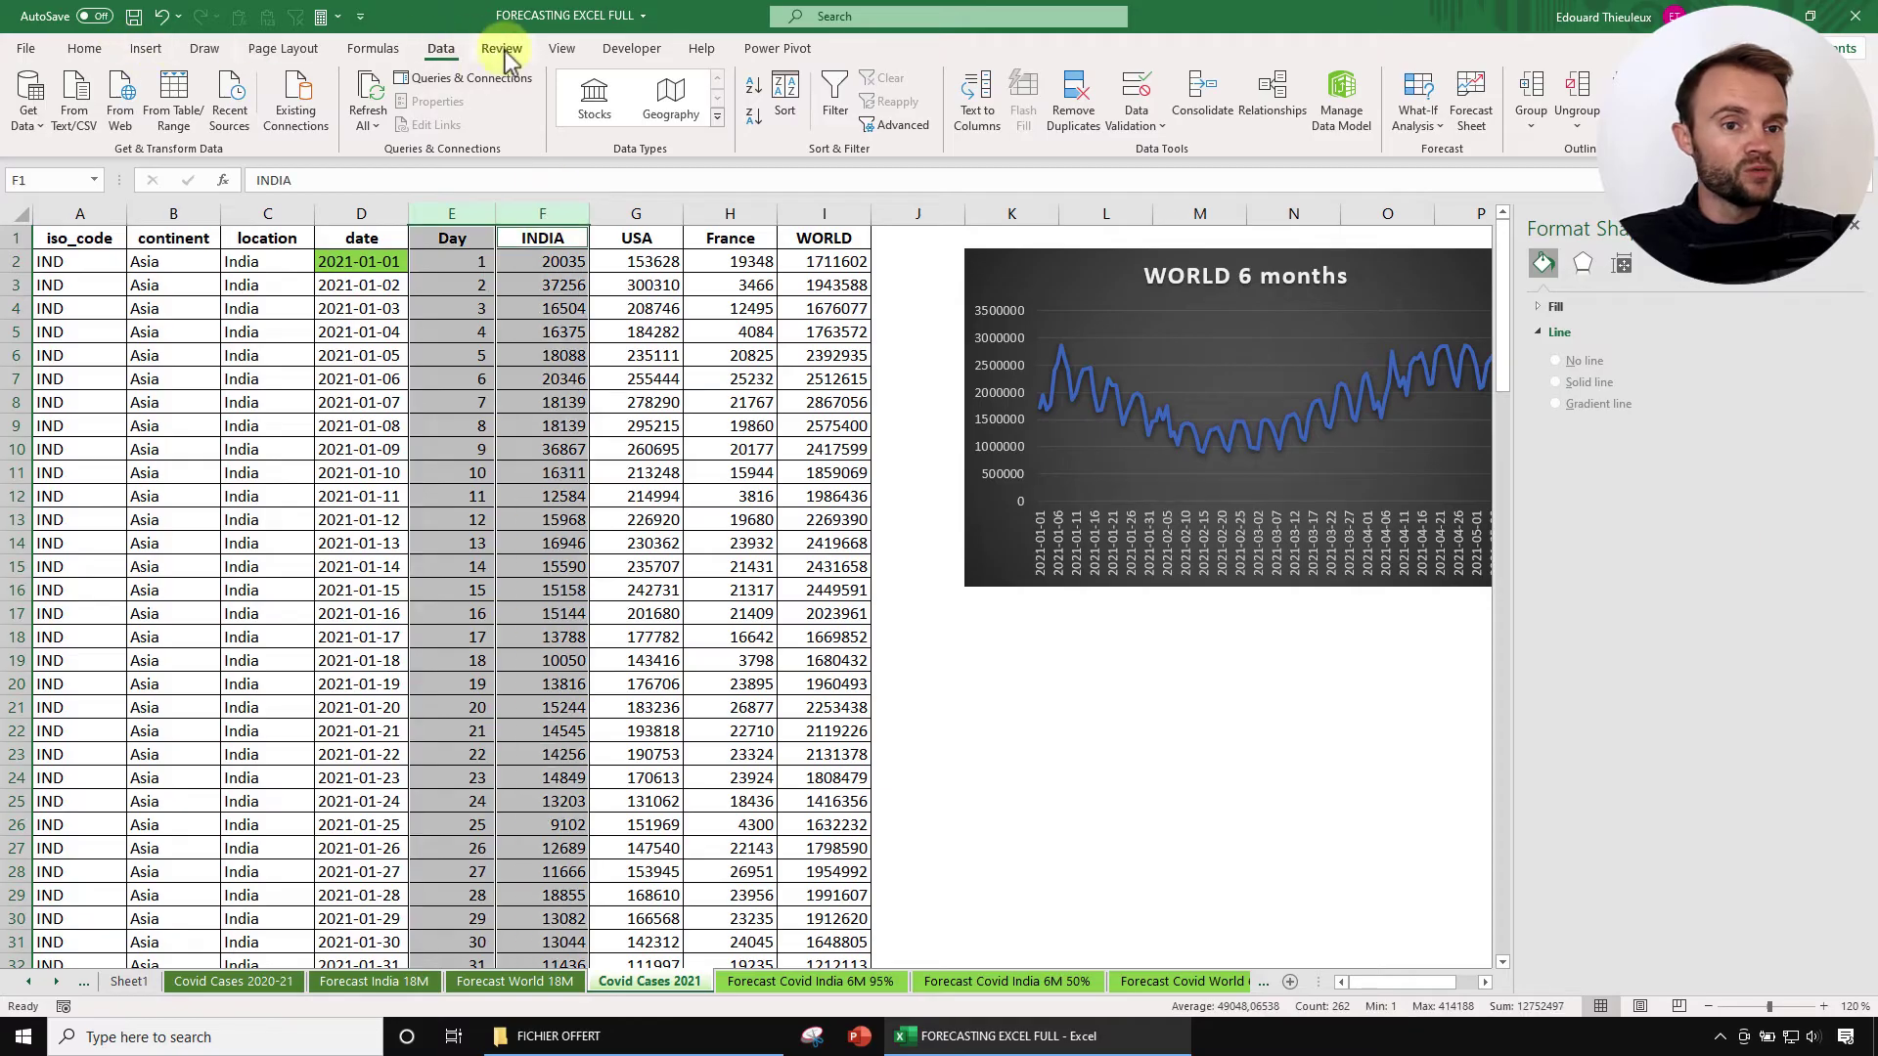
left_click(1464, 98)
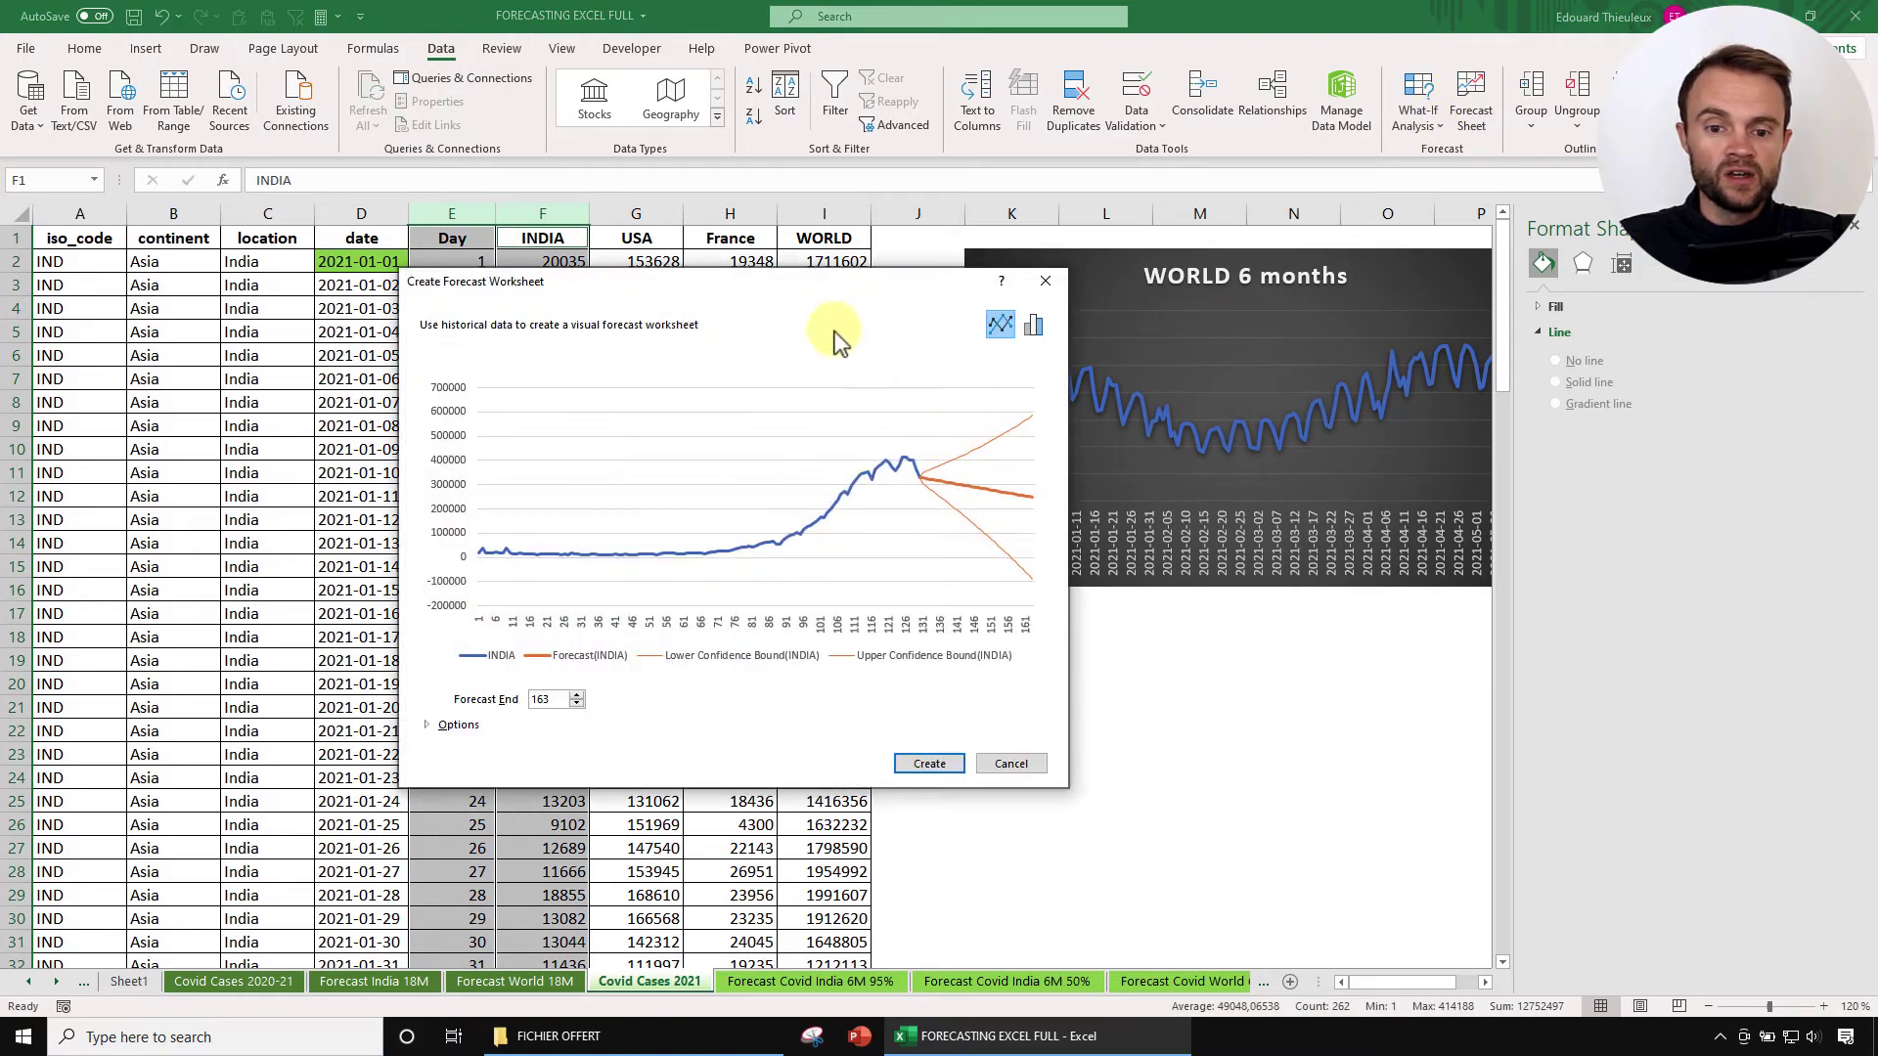
left_click_drag(895, 305, 902, 232)
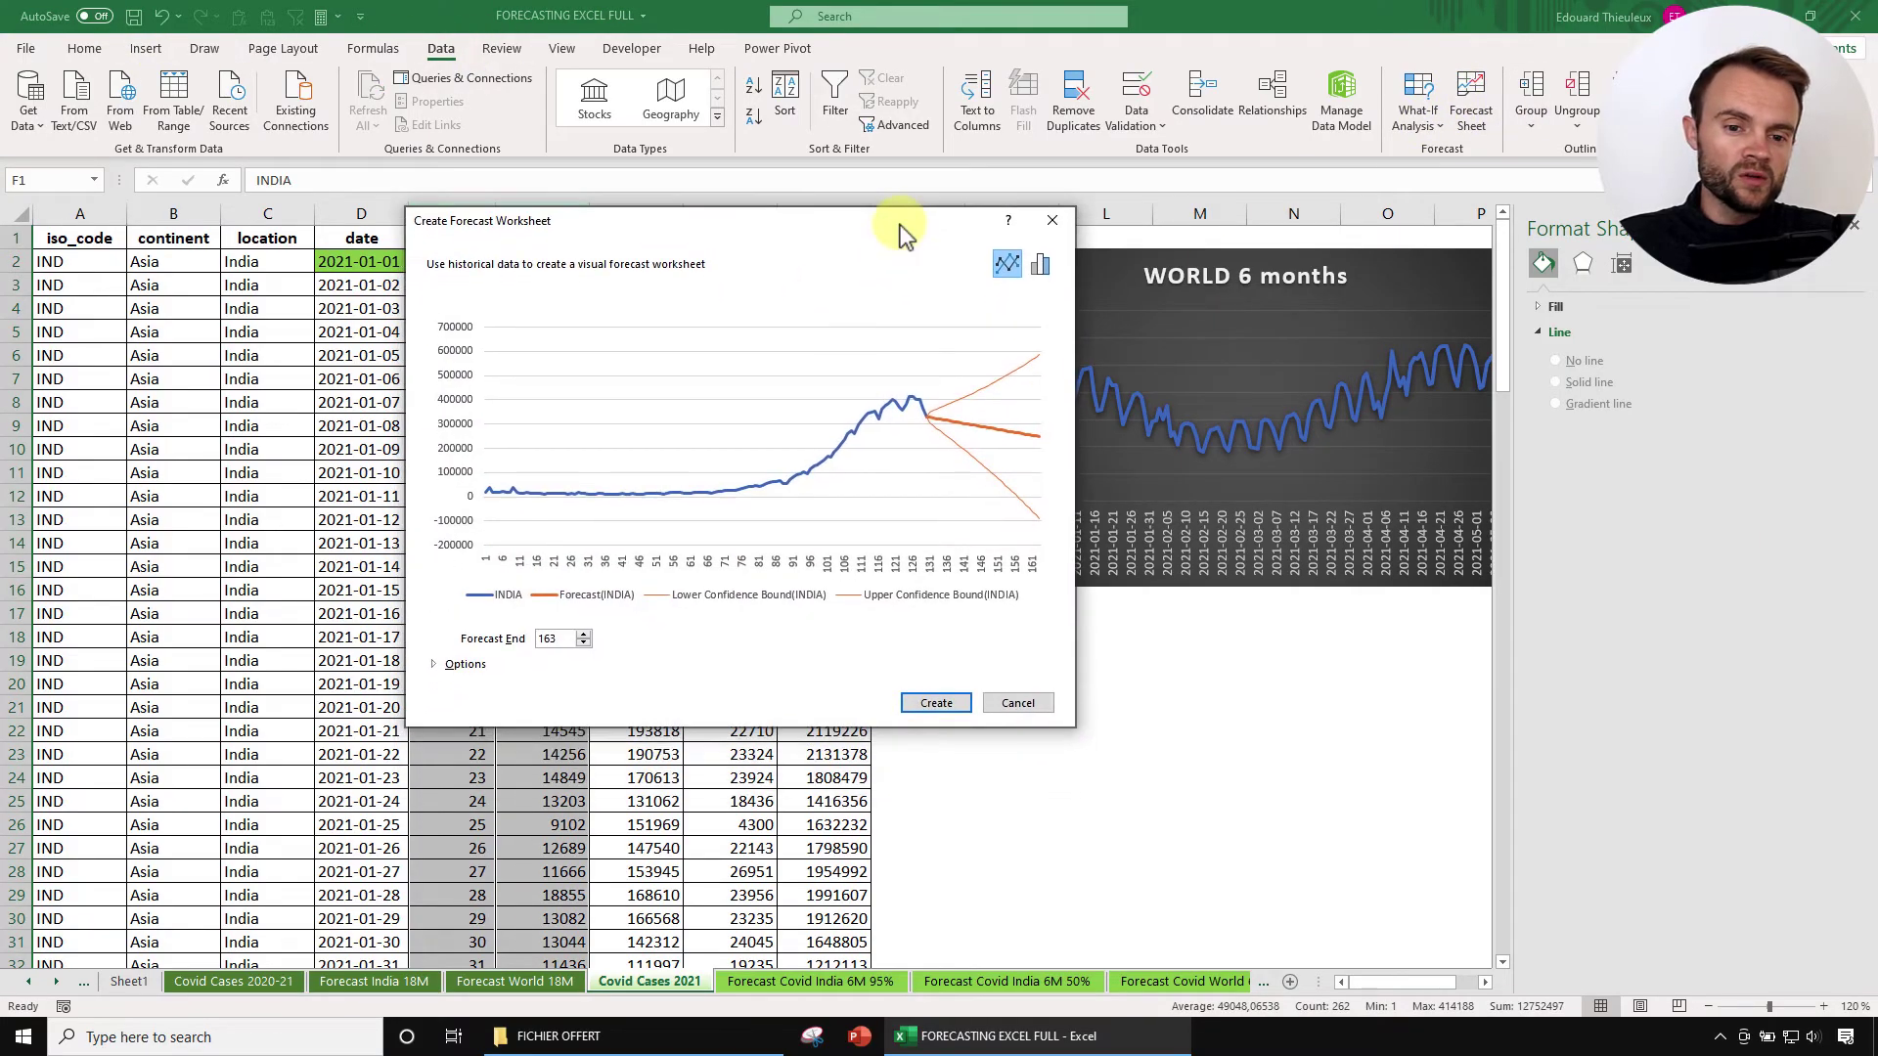
Step: Set the India forecast's seasonality manually to 7 and its forecast end to 160
left_click(466, 665)
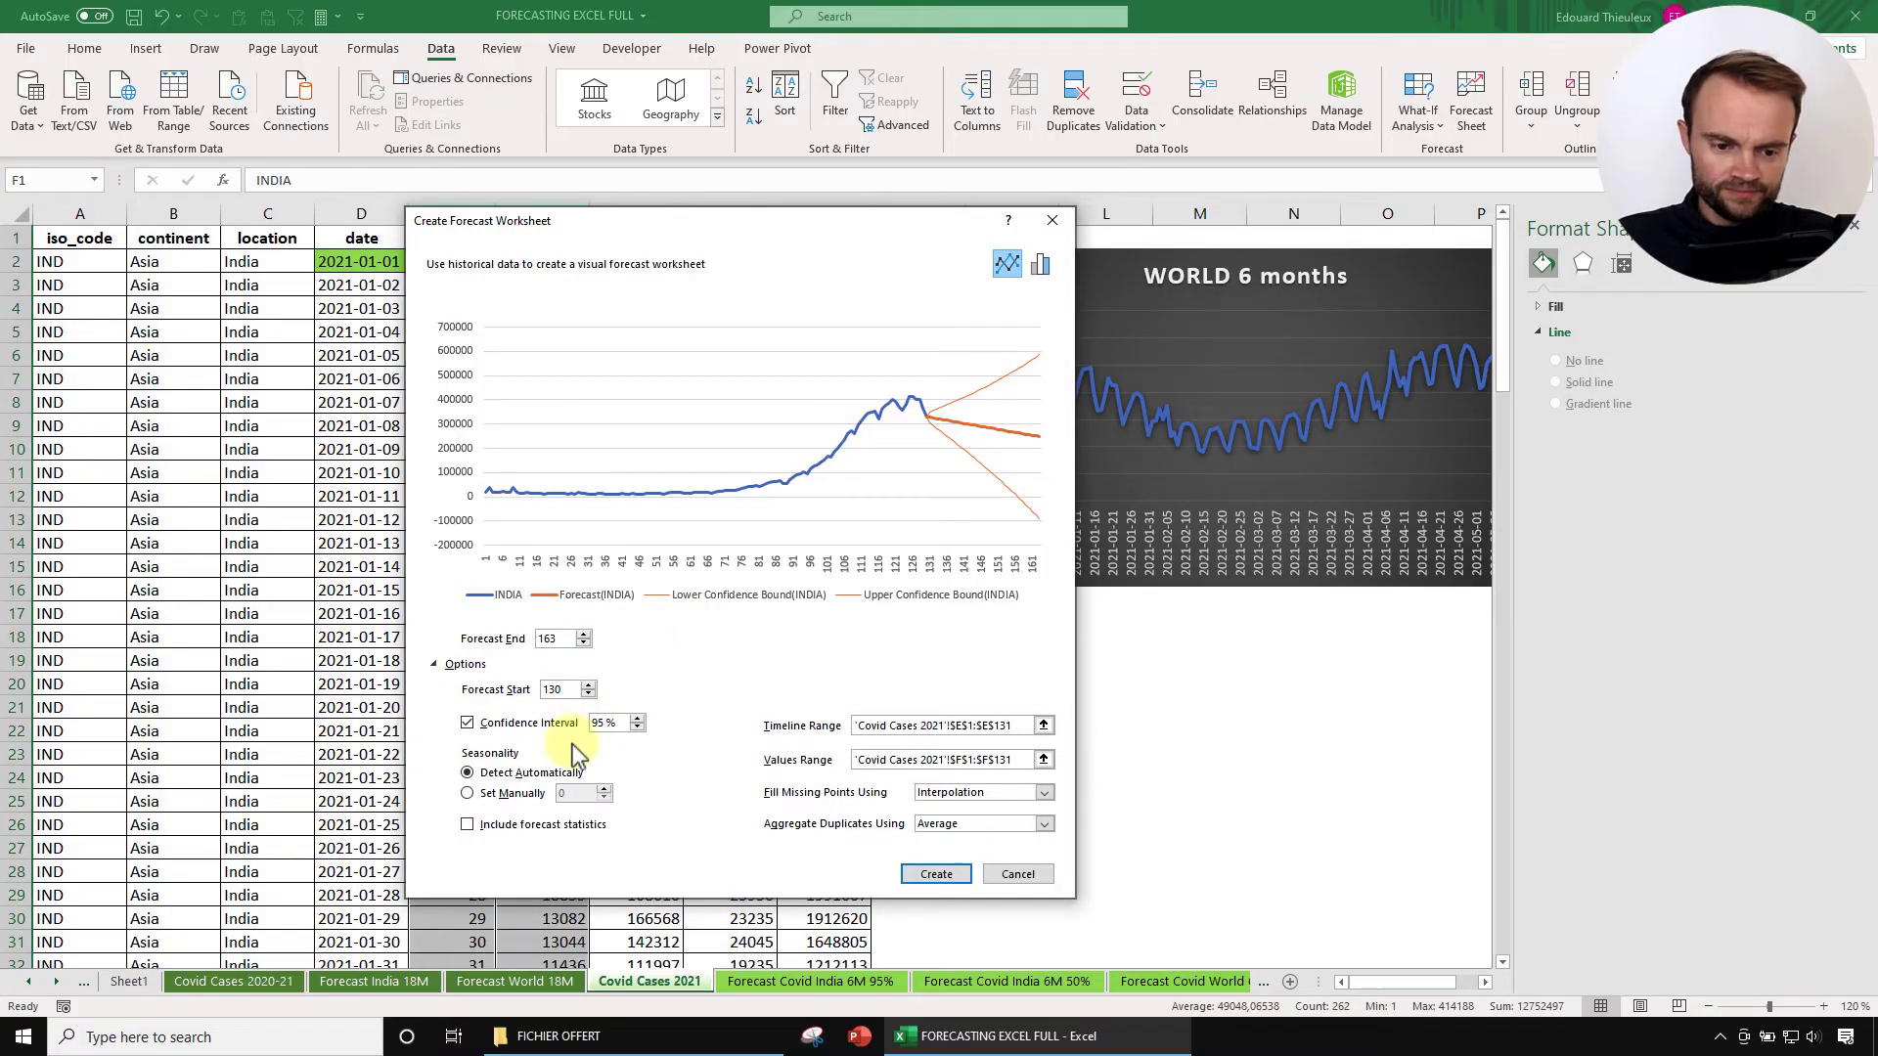
left_click(565, 797)
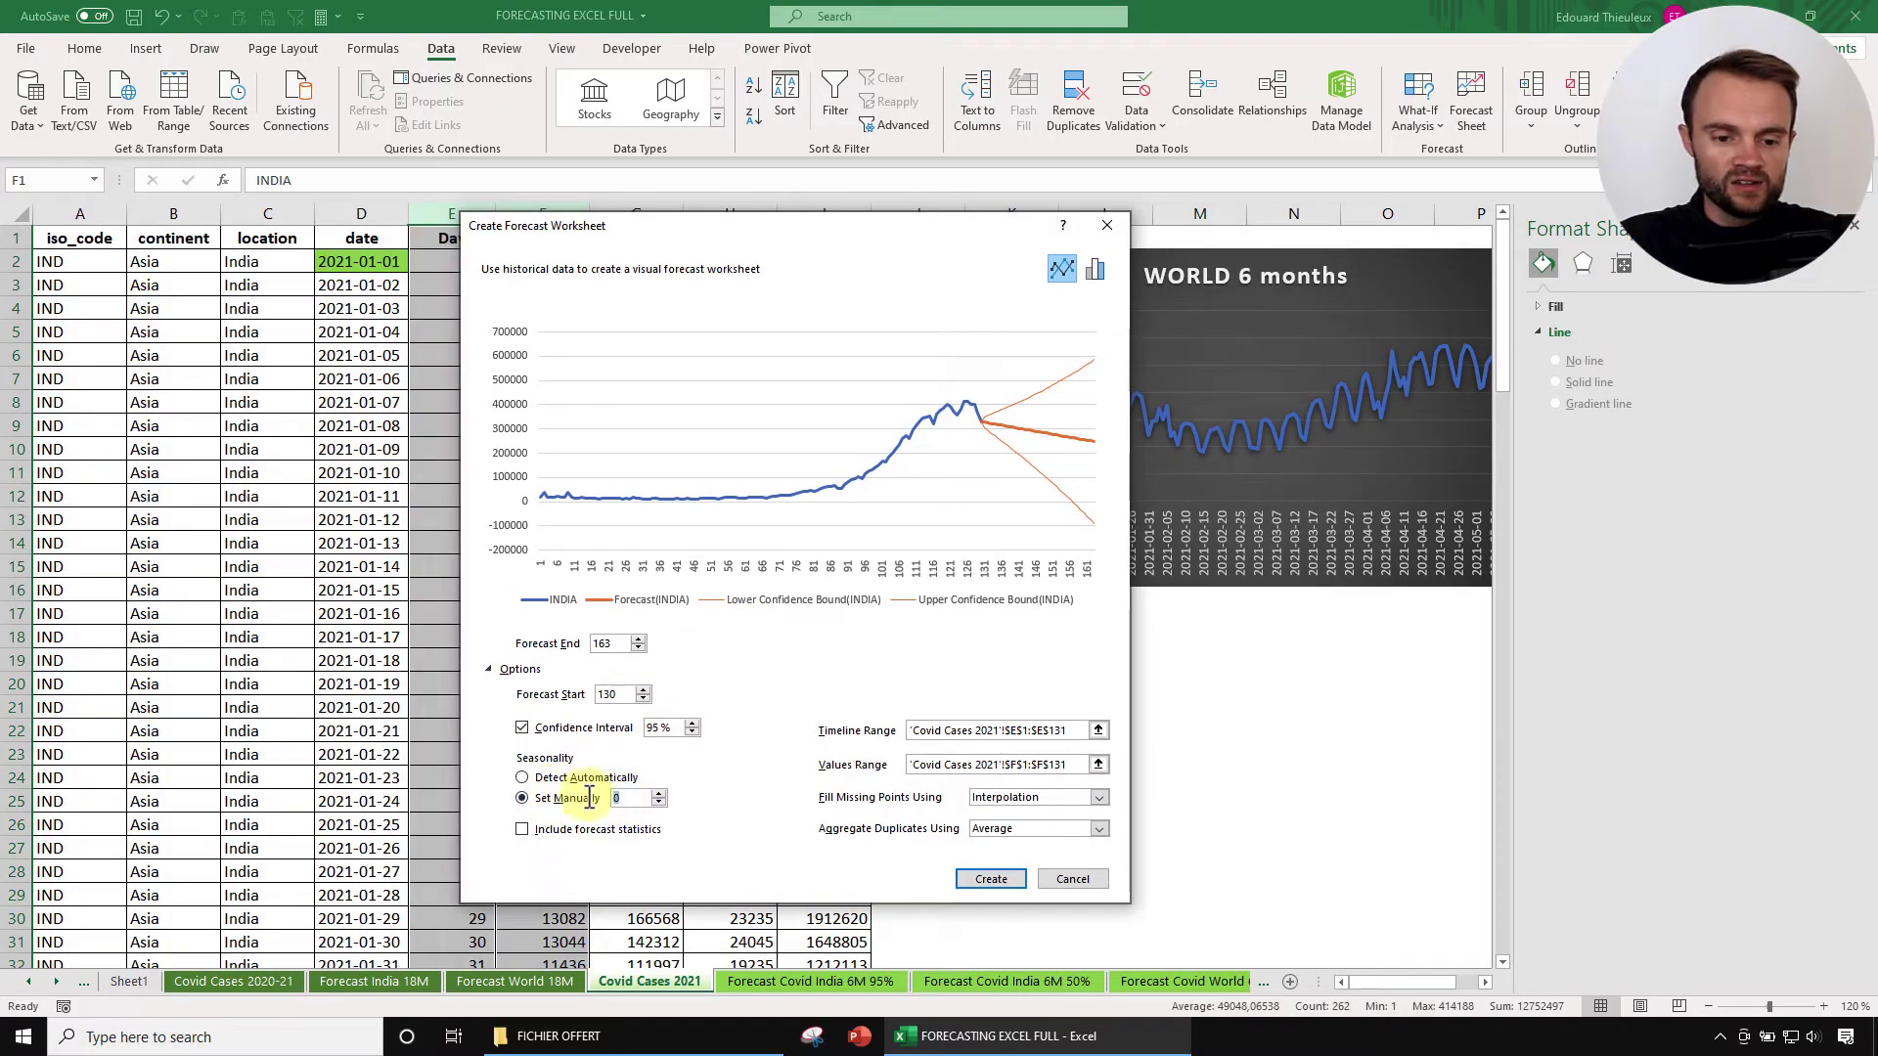
type("7")
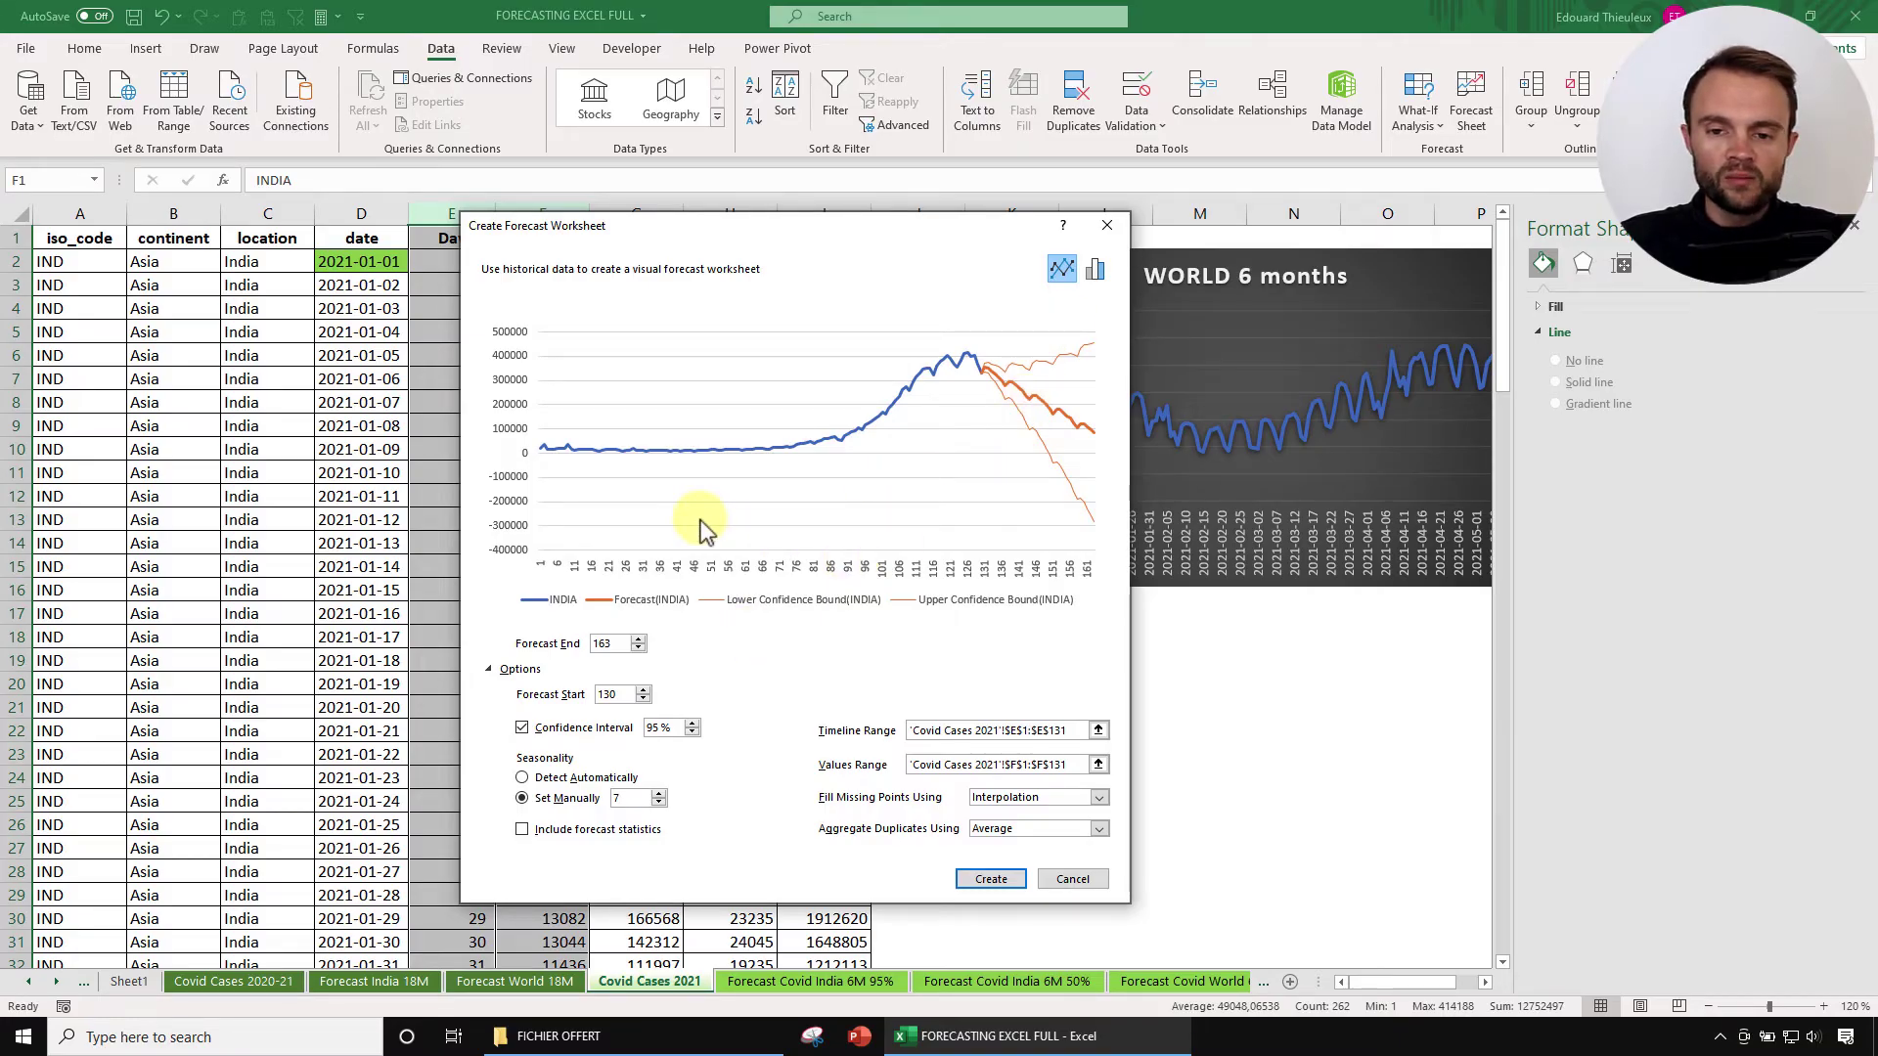
left_click(638, 648)
left_click(637, 649)
left_click(637, 649)
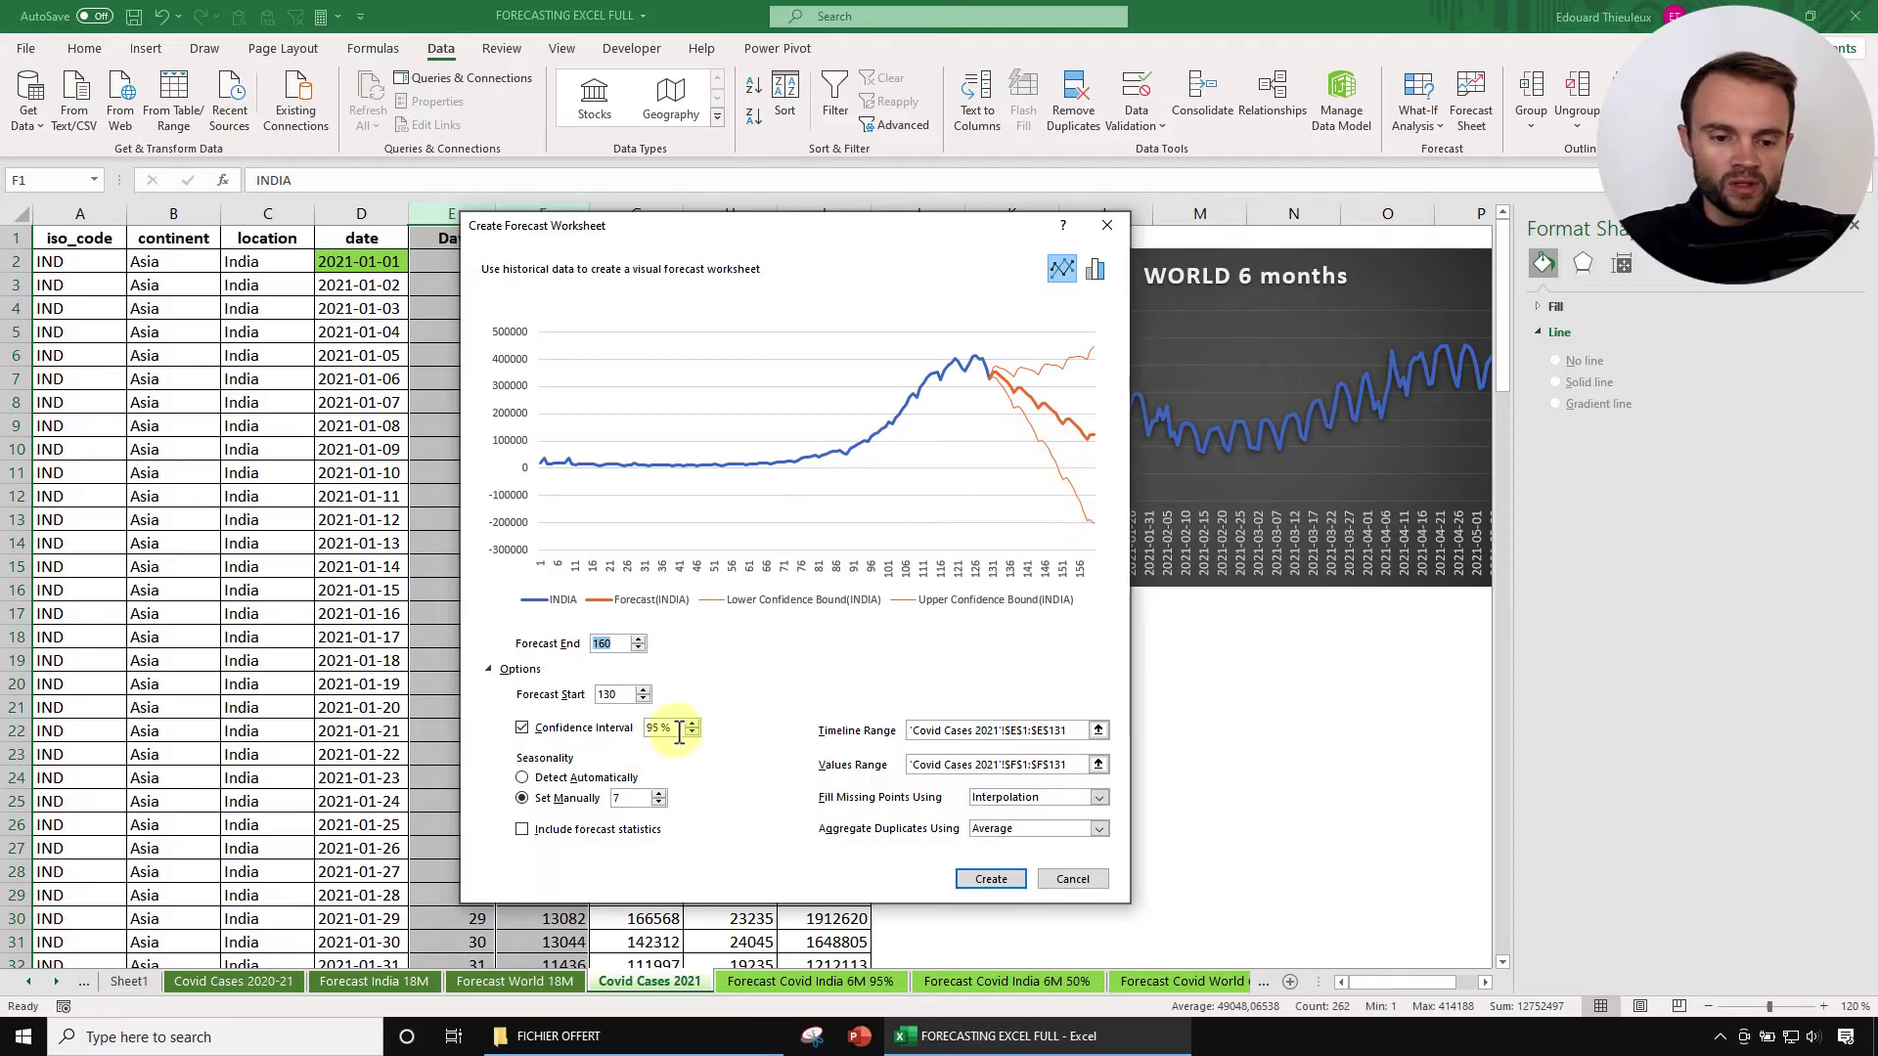
Step: Create the India forecast worksheet with a 50 % confidence interval
left_click_drag(680, 729, 627, 728)
type("50")
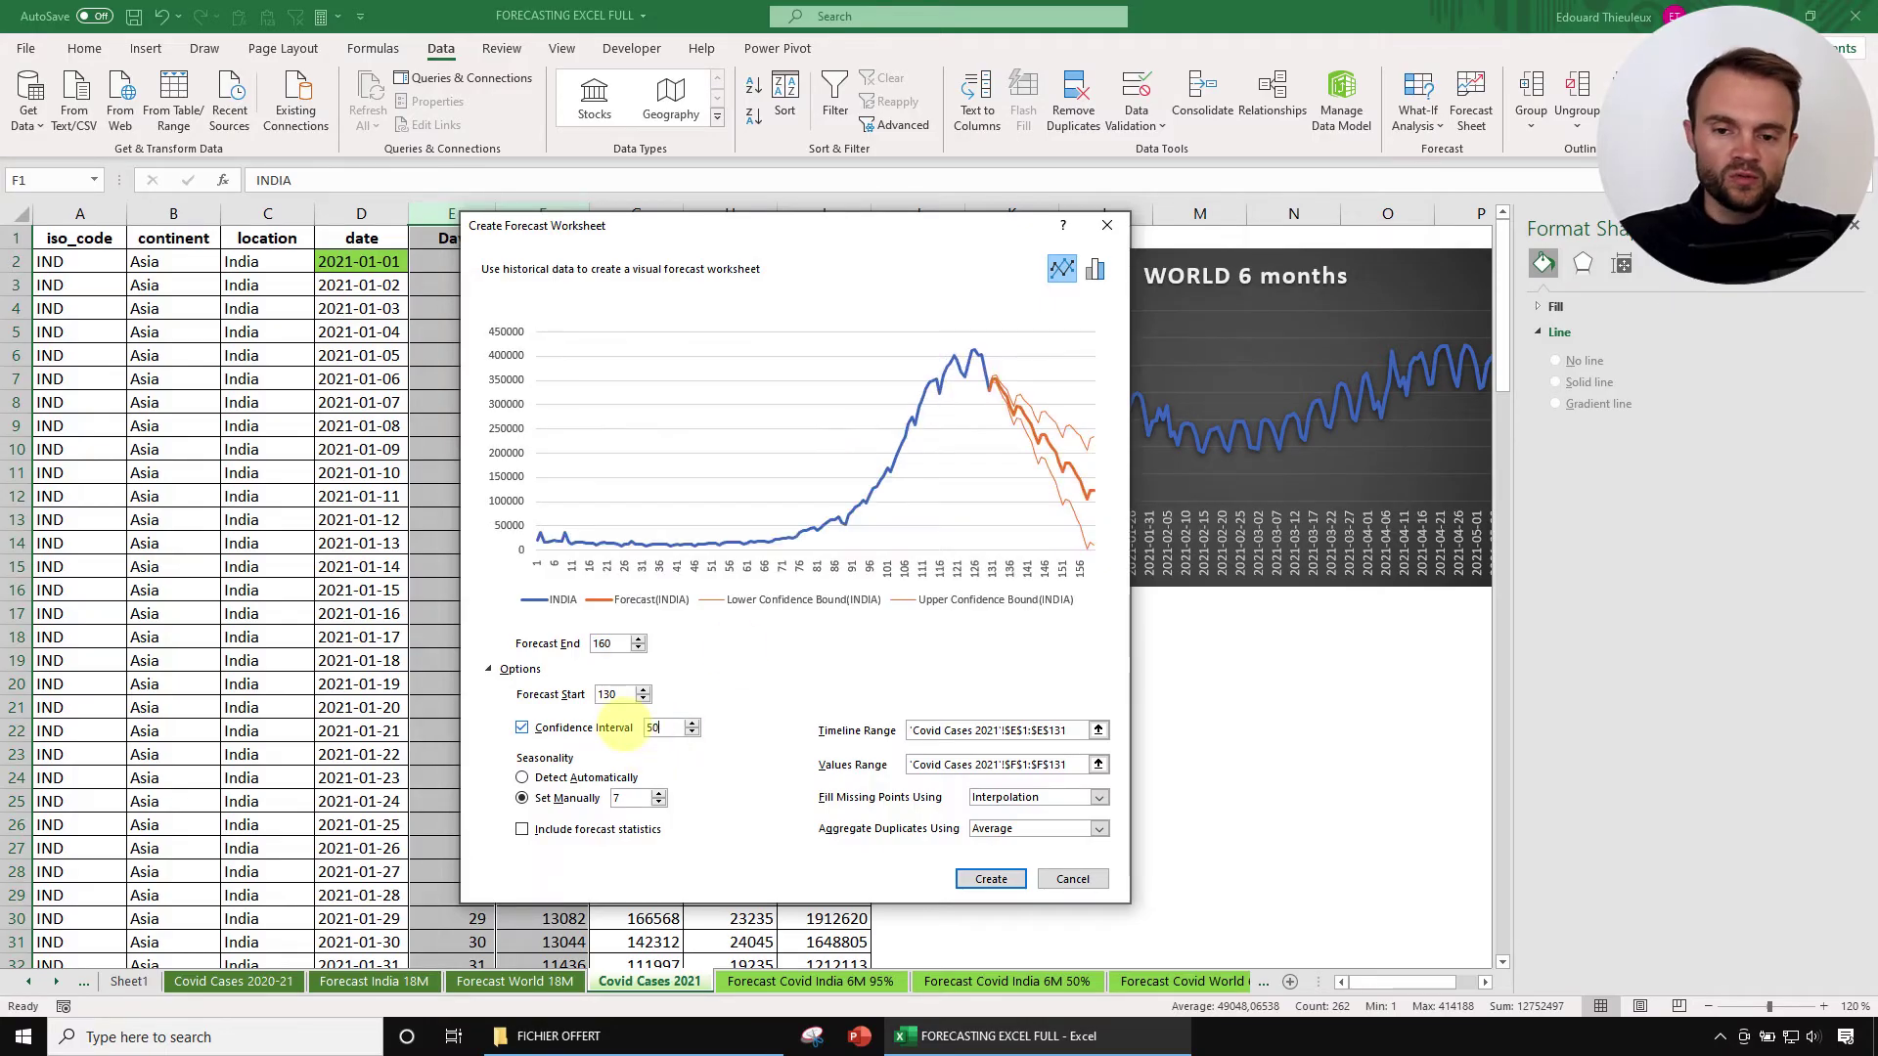
key("Return")
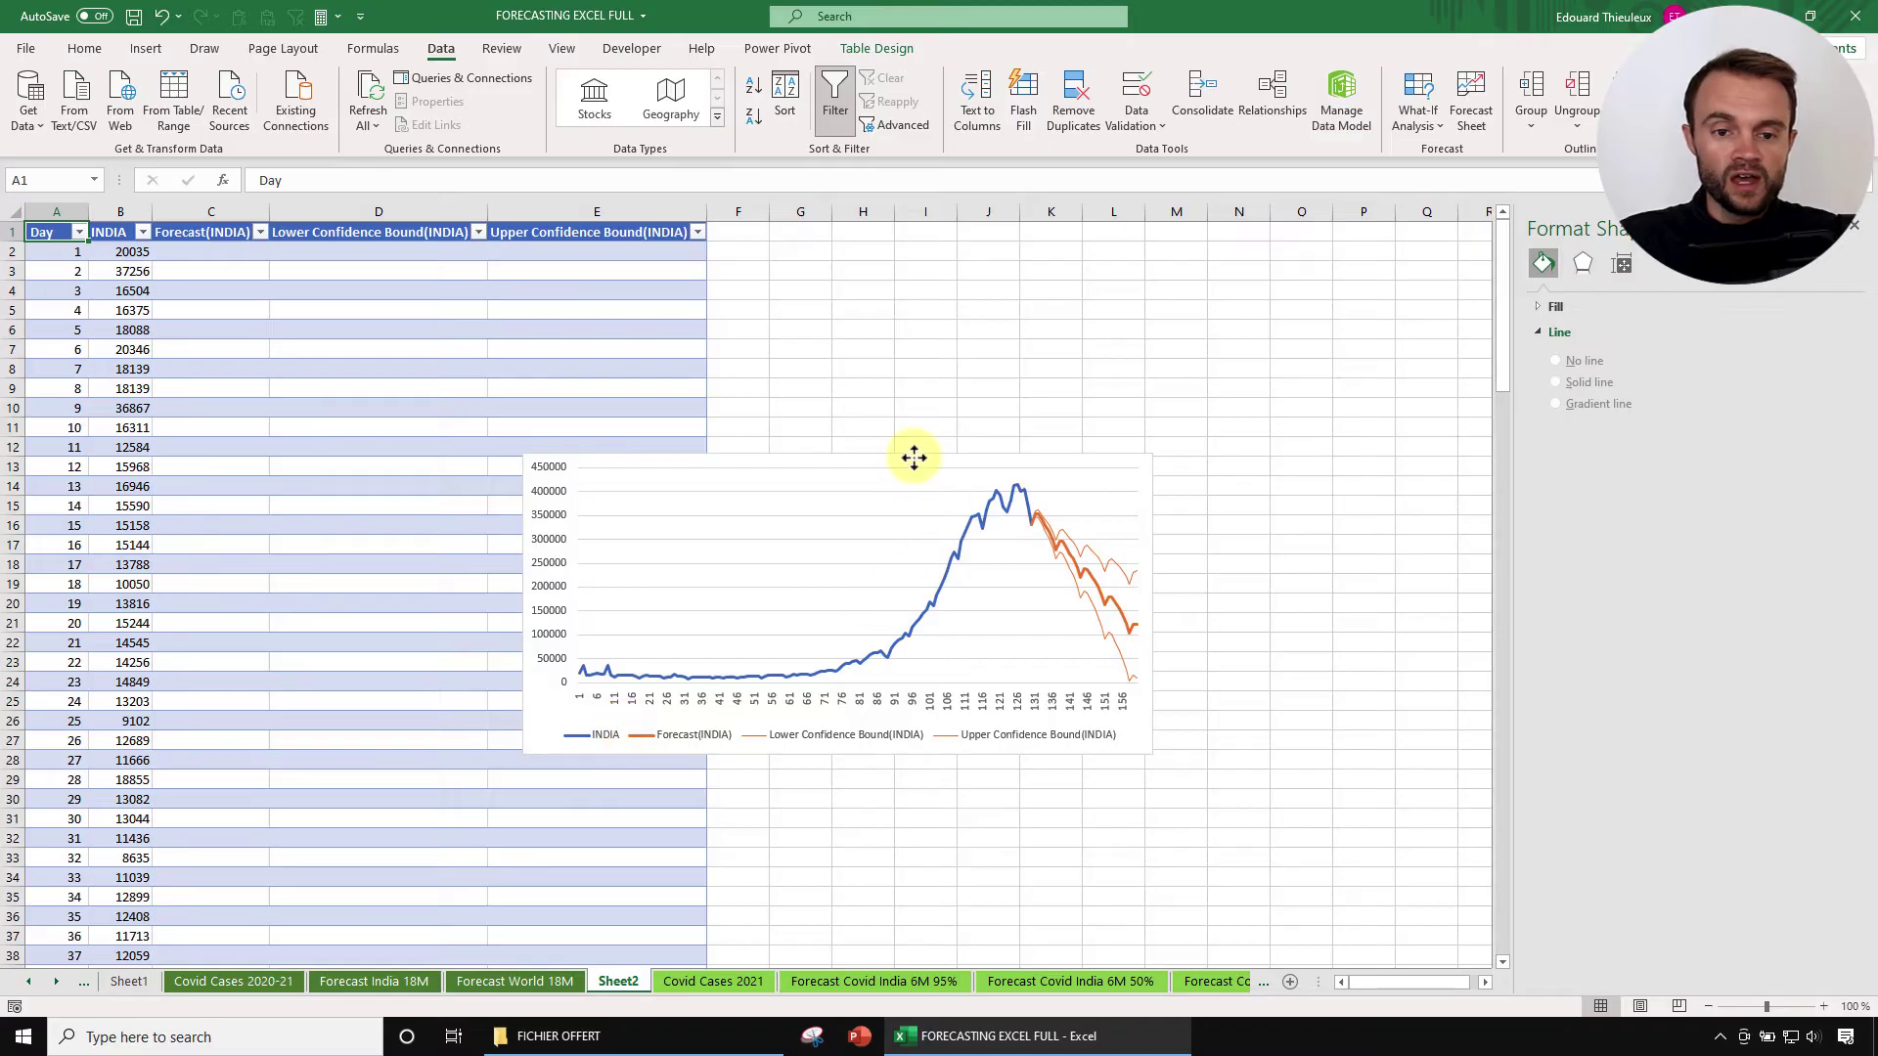
Step: Move the India forecast chart up to about row 3, enlarge it to span about 22 rows, and review the forecast rows through day 160
left_click_drag(913, 456, 691, 259)
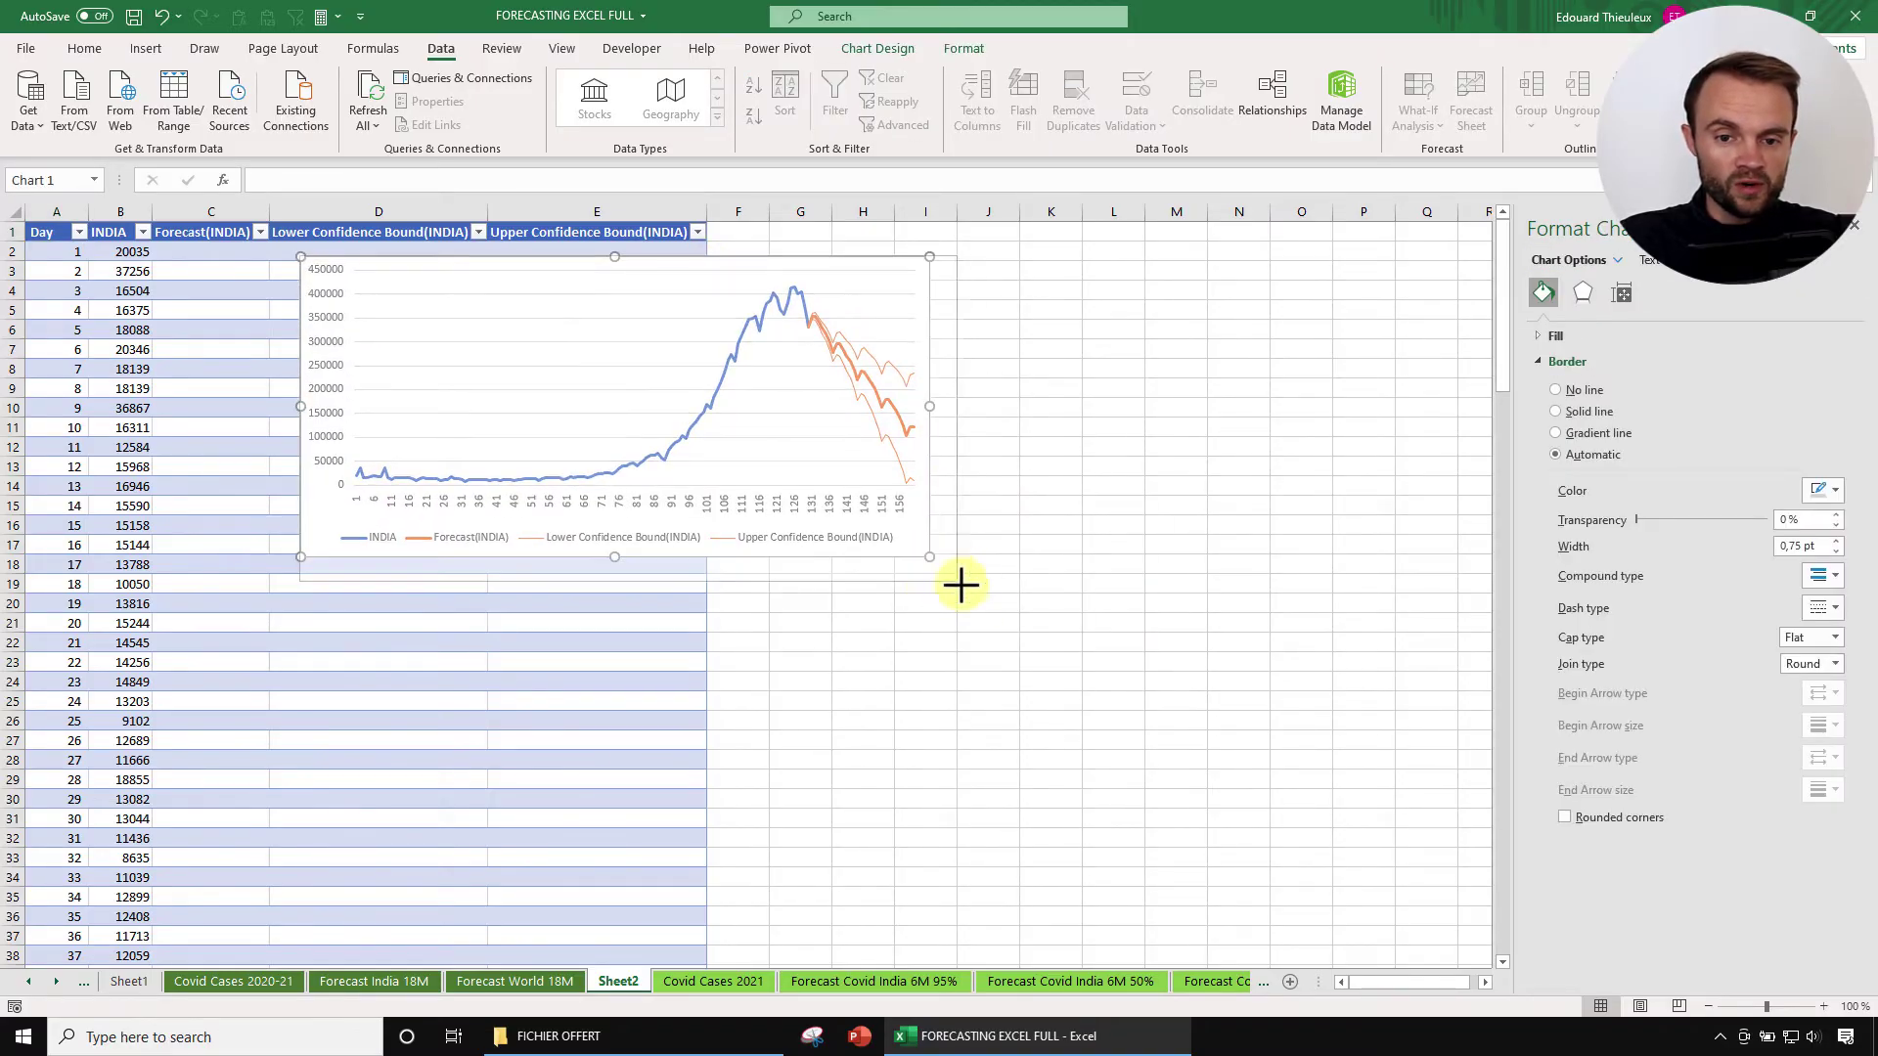
left_click_drag(961, 585, 1111, 682)
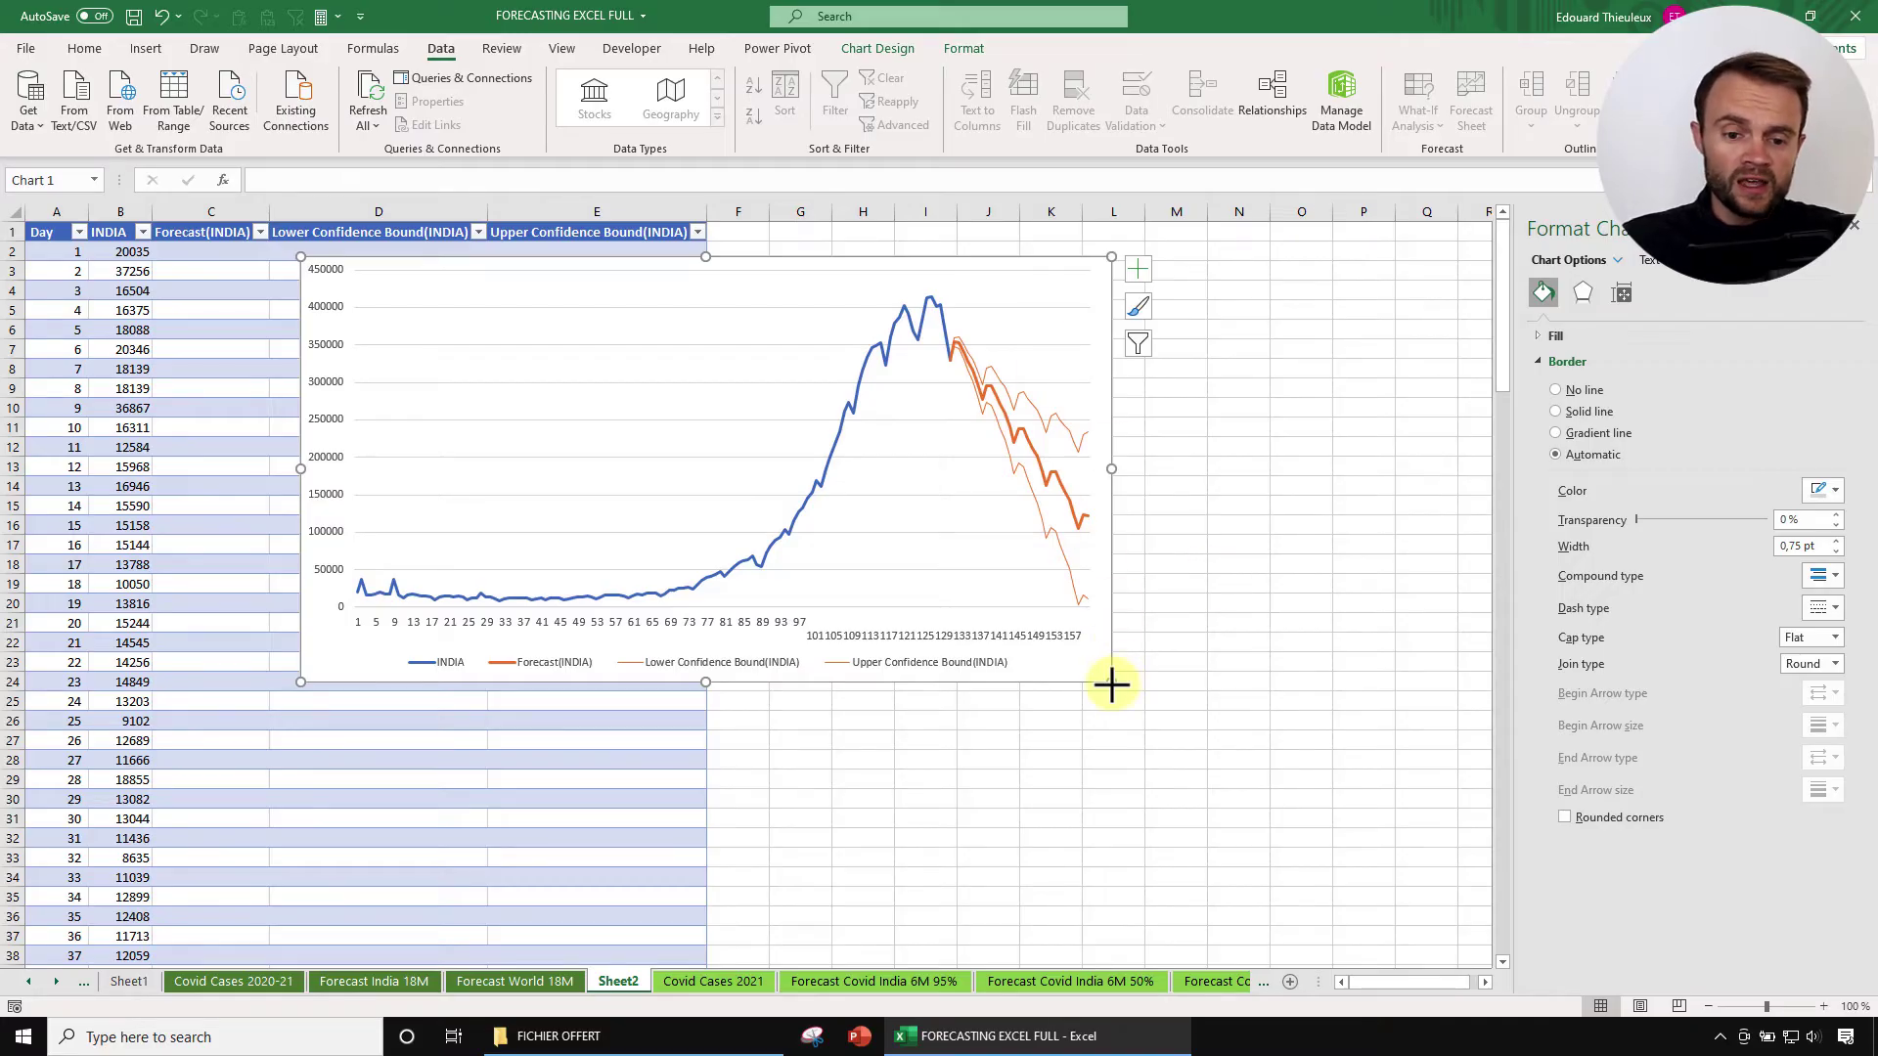
scroll(494, 713, "down", 20)
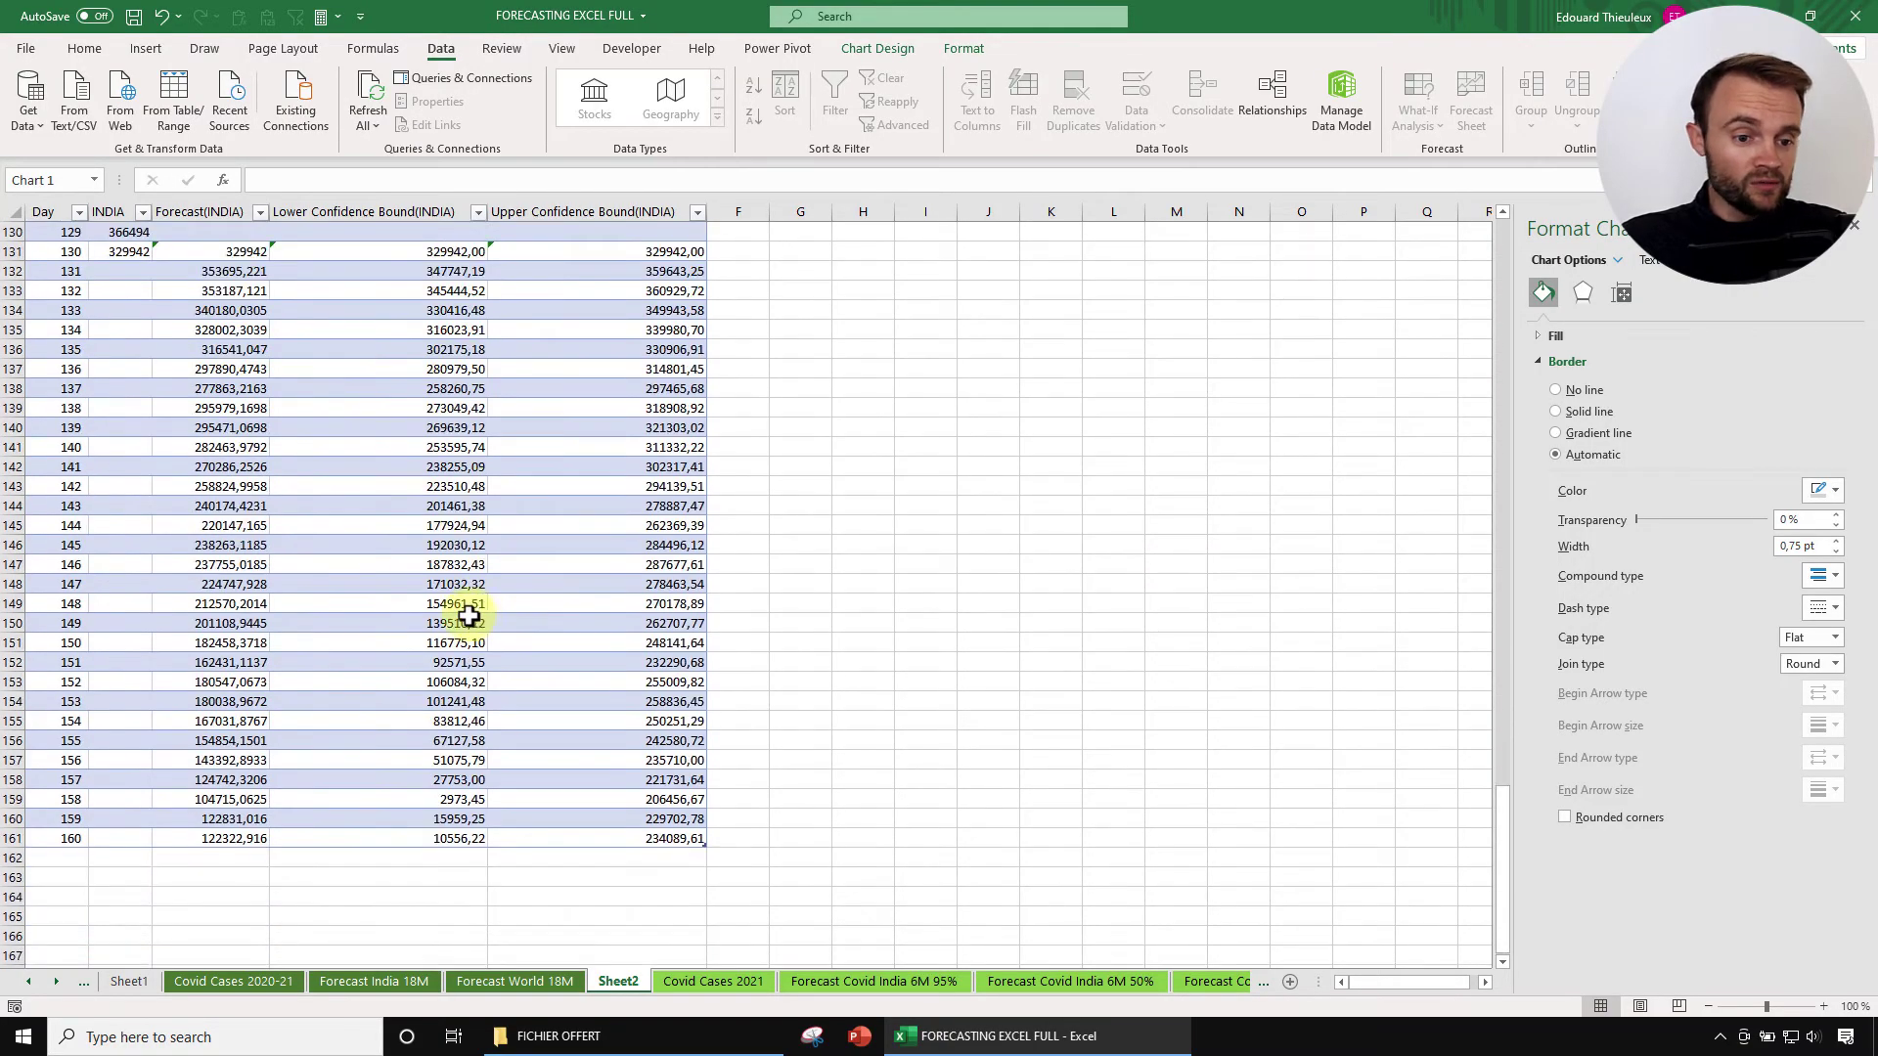
scroll(469, 614, "up", 20)
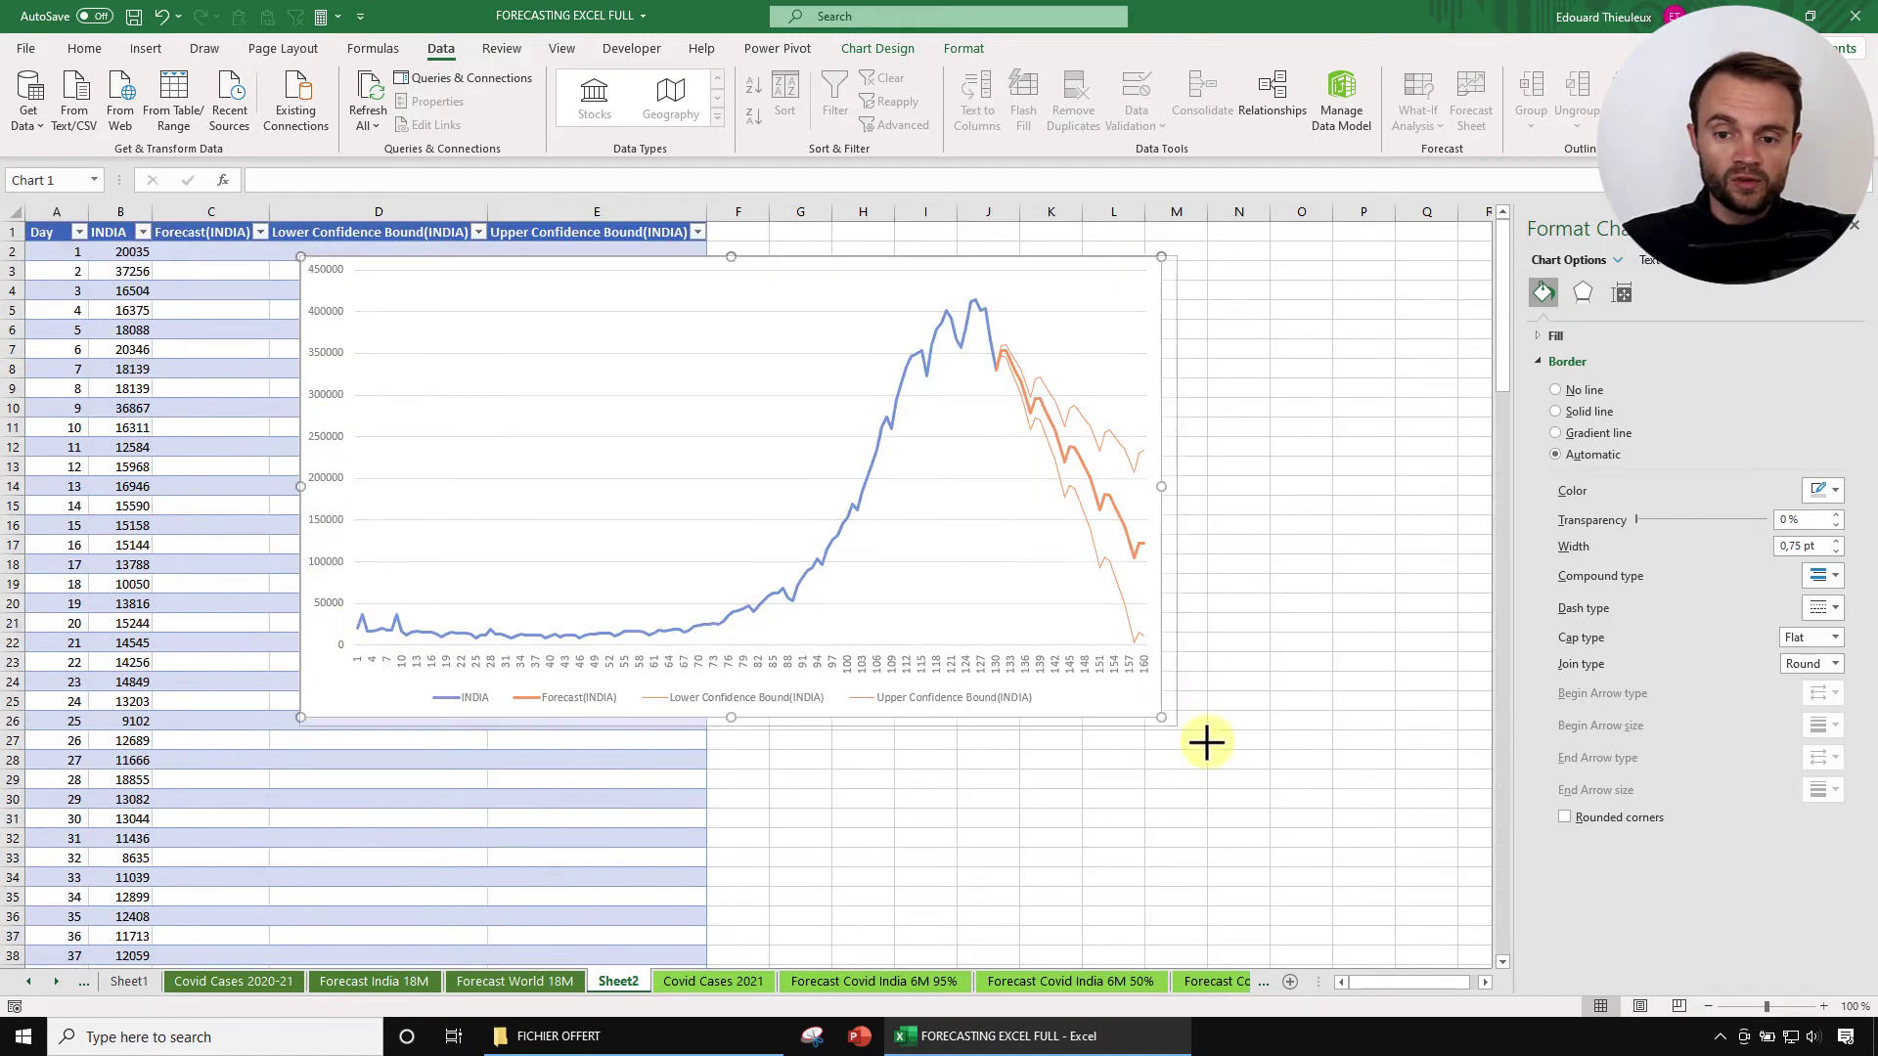
Step: Widen the India forecast chart into column N and apply the dark-background chart style with thick colored lines
mouse_move(1206, 743)
left_mouse_down()
mouse_move(1263, 780)
mouse_move(1221, 726)
left_mouse_up()
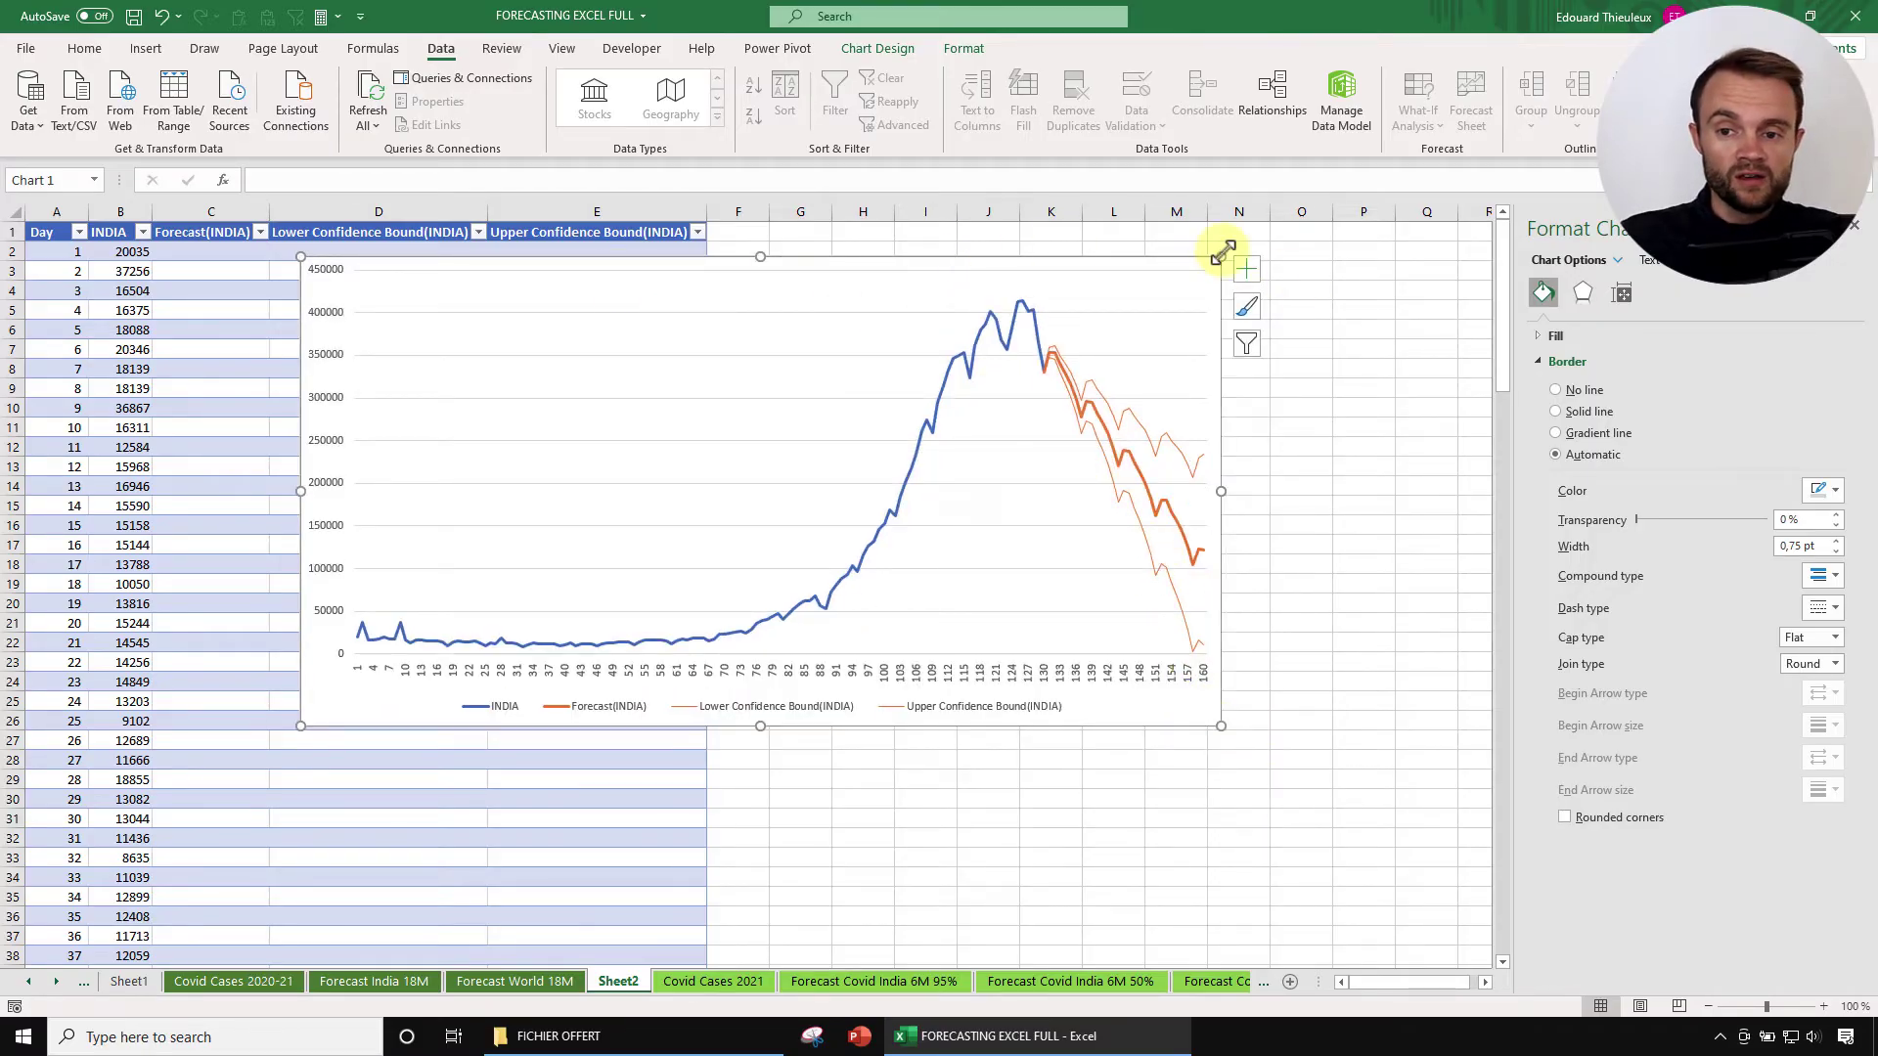
left_click_drag(1222, 254, 1248, 252)
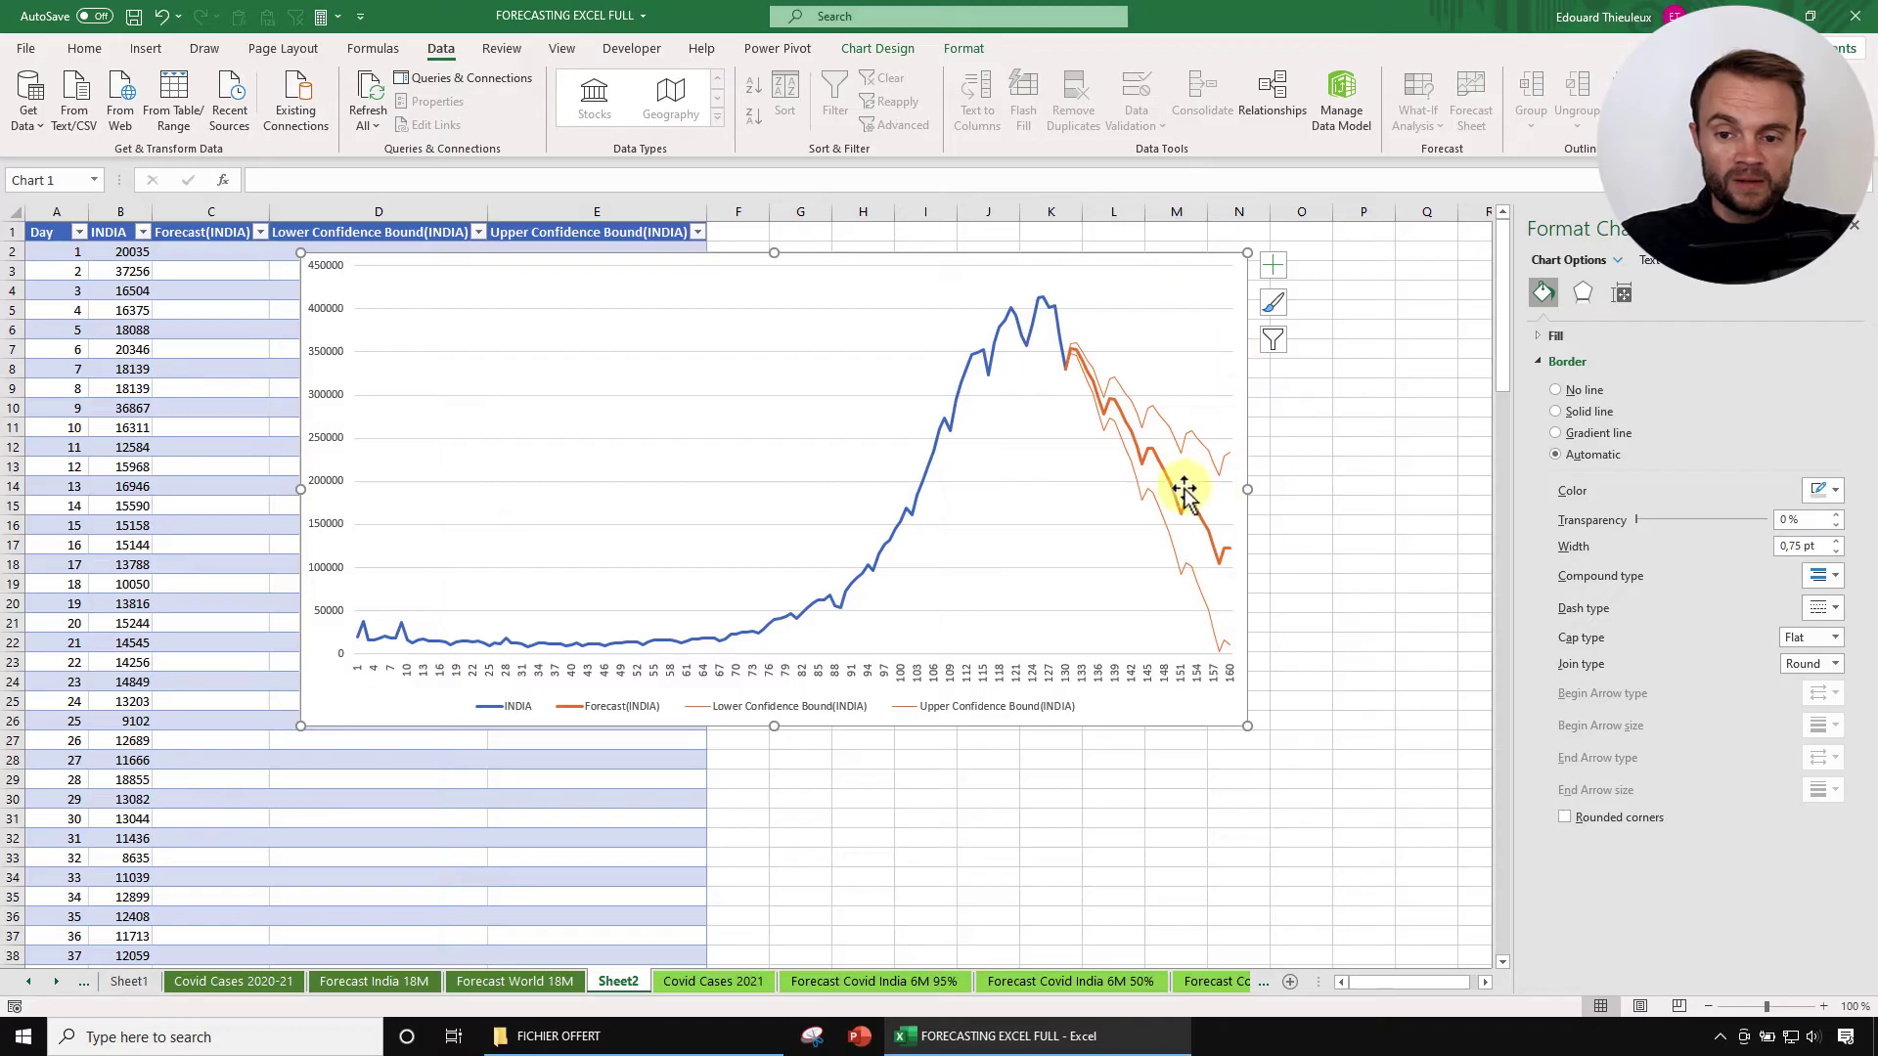
left_click(1152, 284)
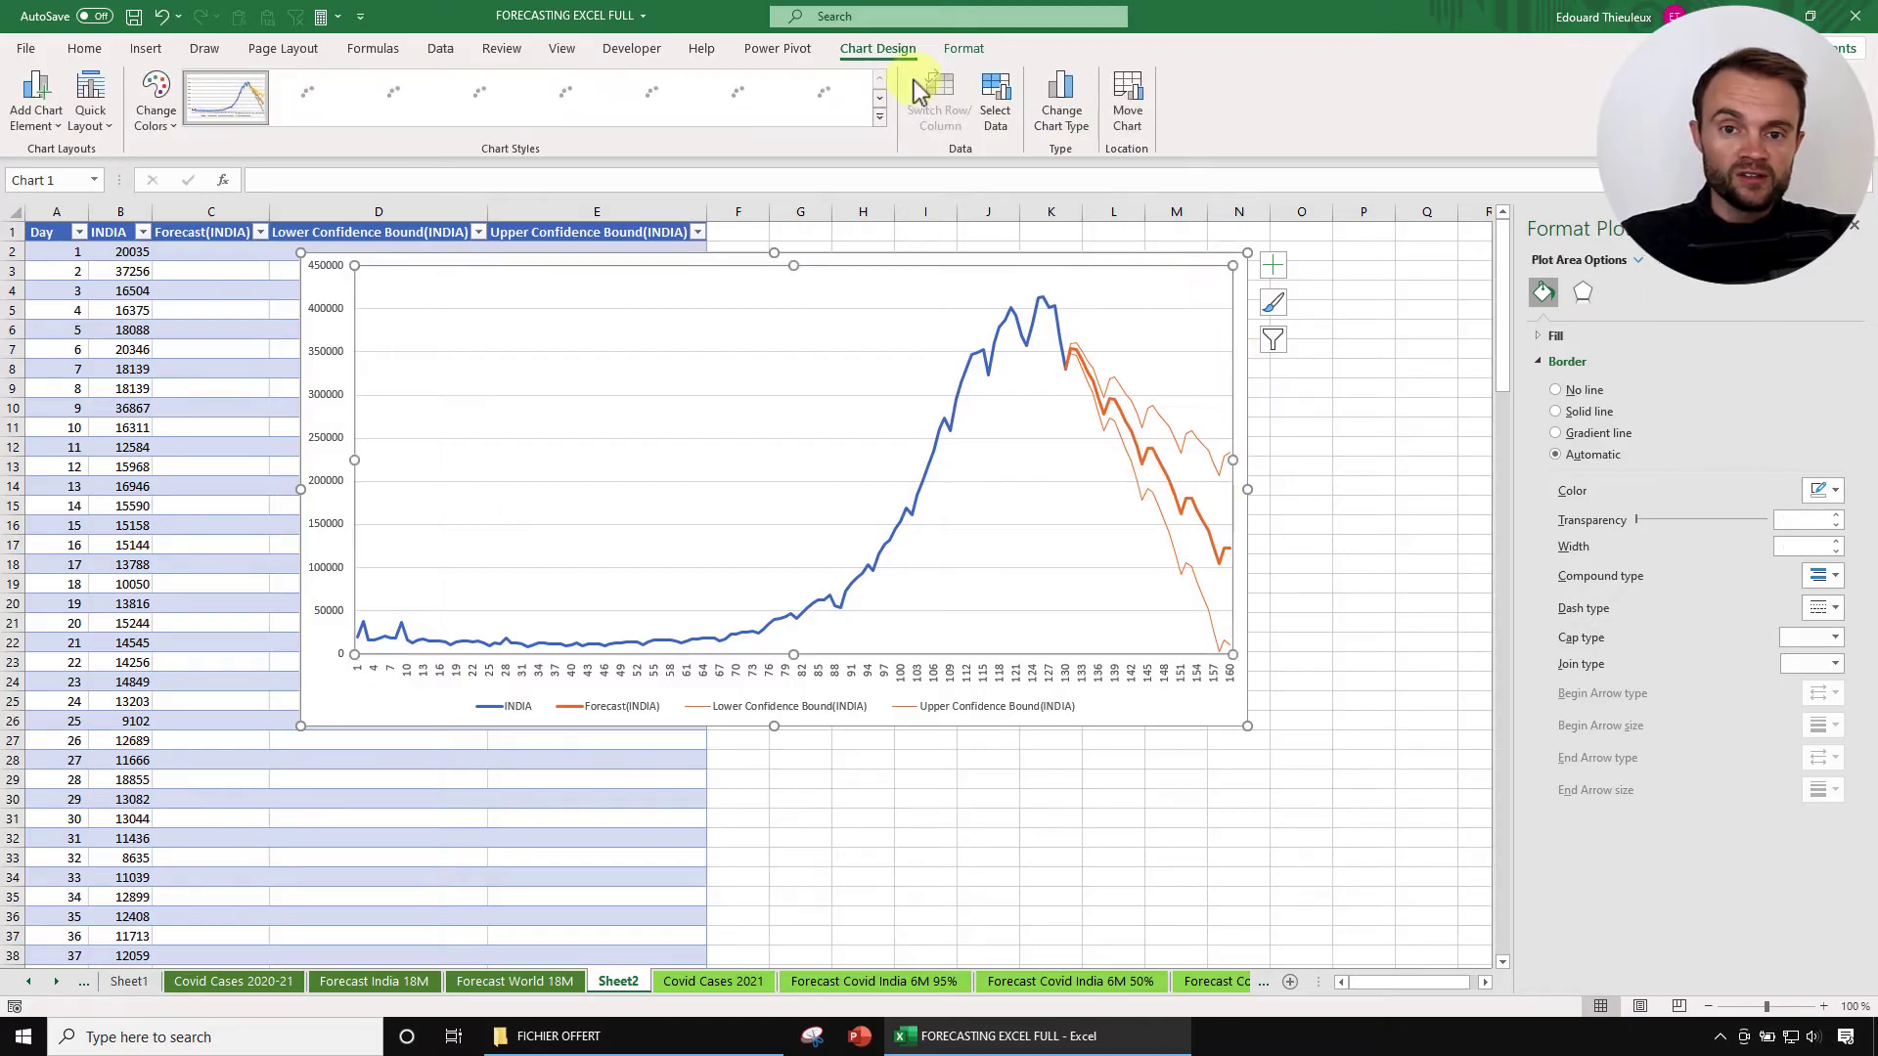
left_click(656, 97)
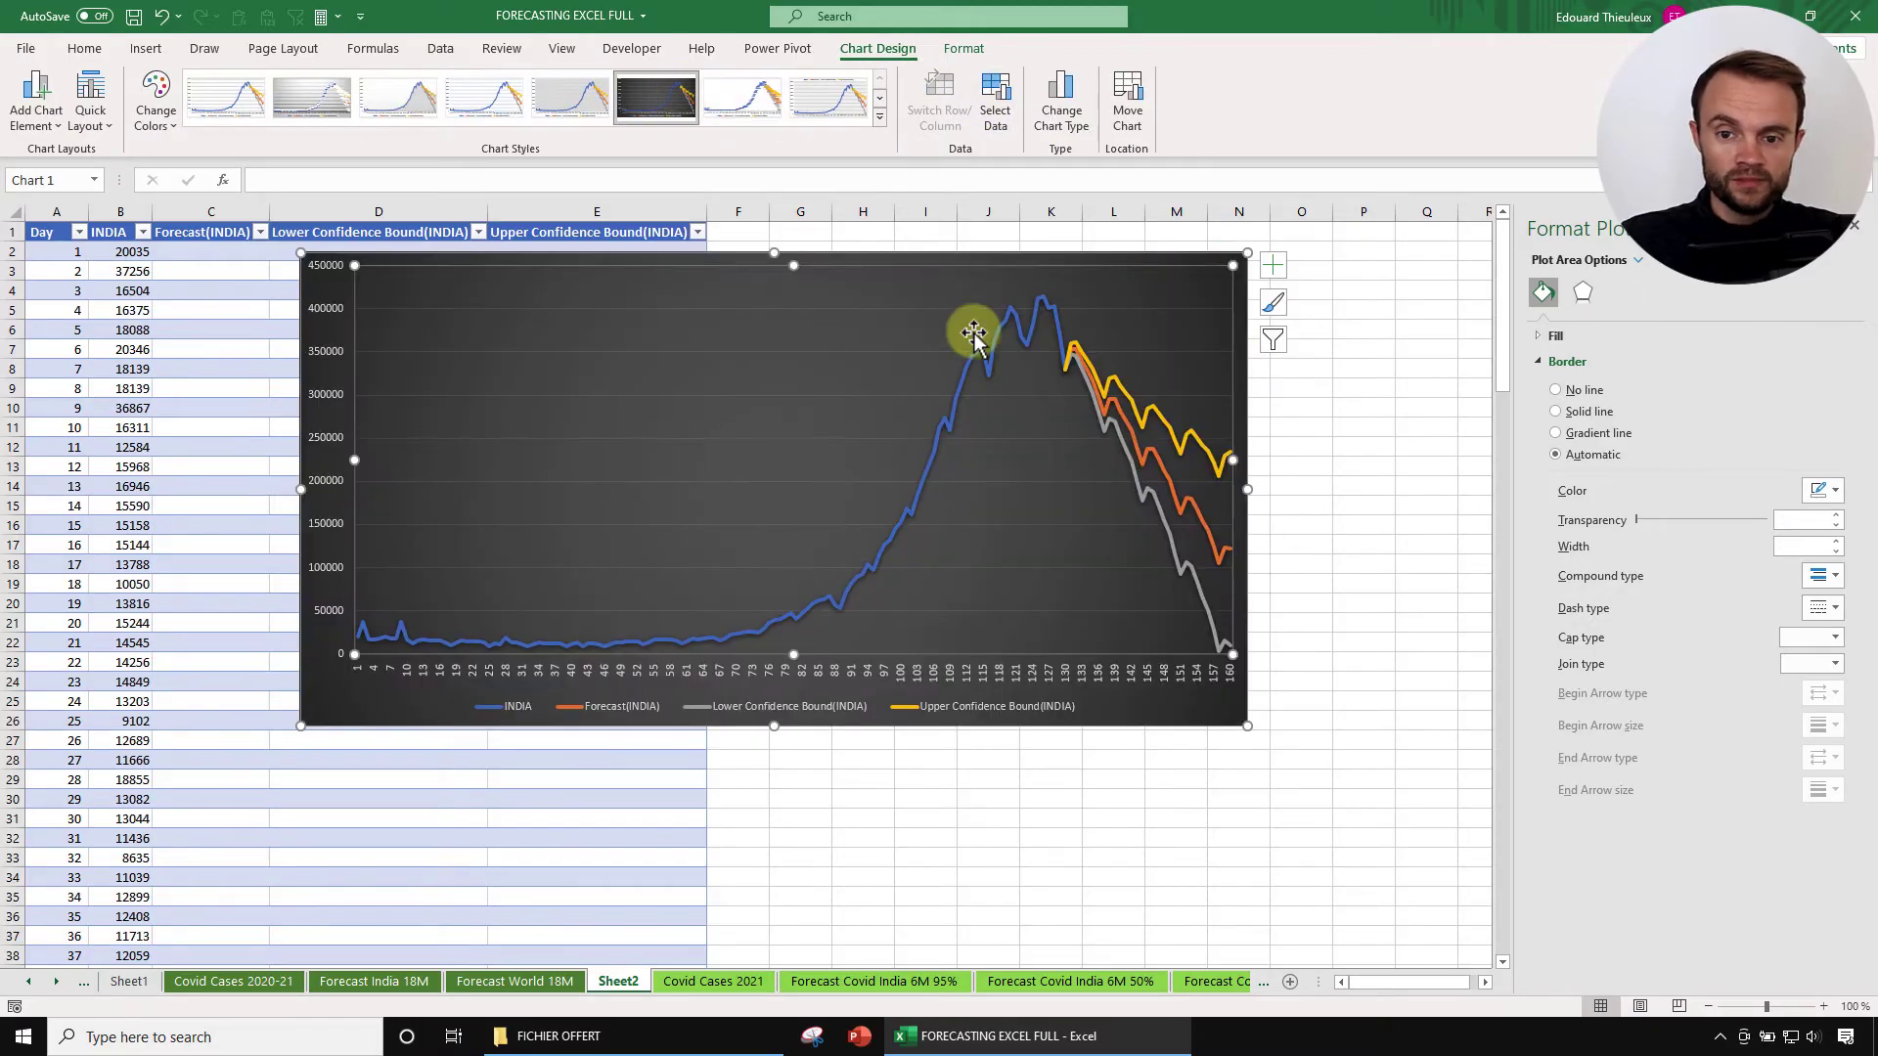
Step: Color the chart's Lower Confidence Bound line light green and its Upper Confidence Bound line red
left_click(1166, 524)
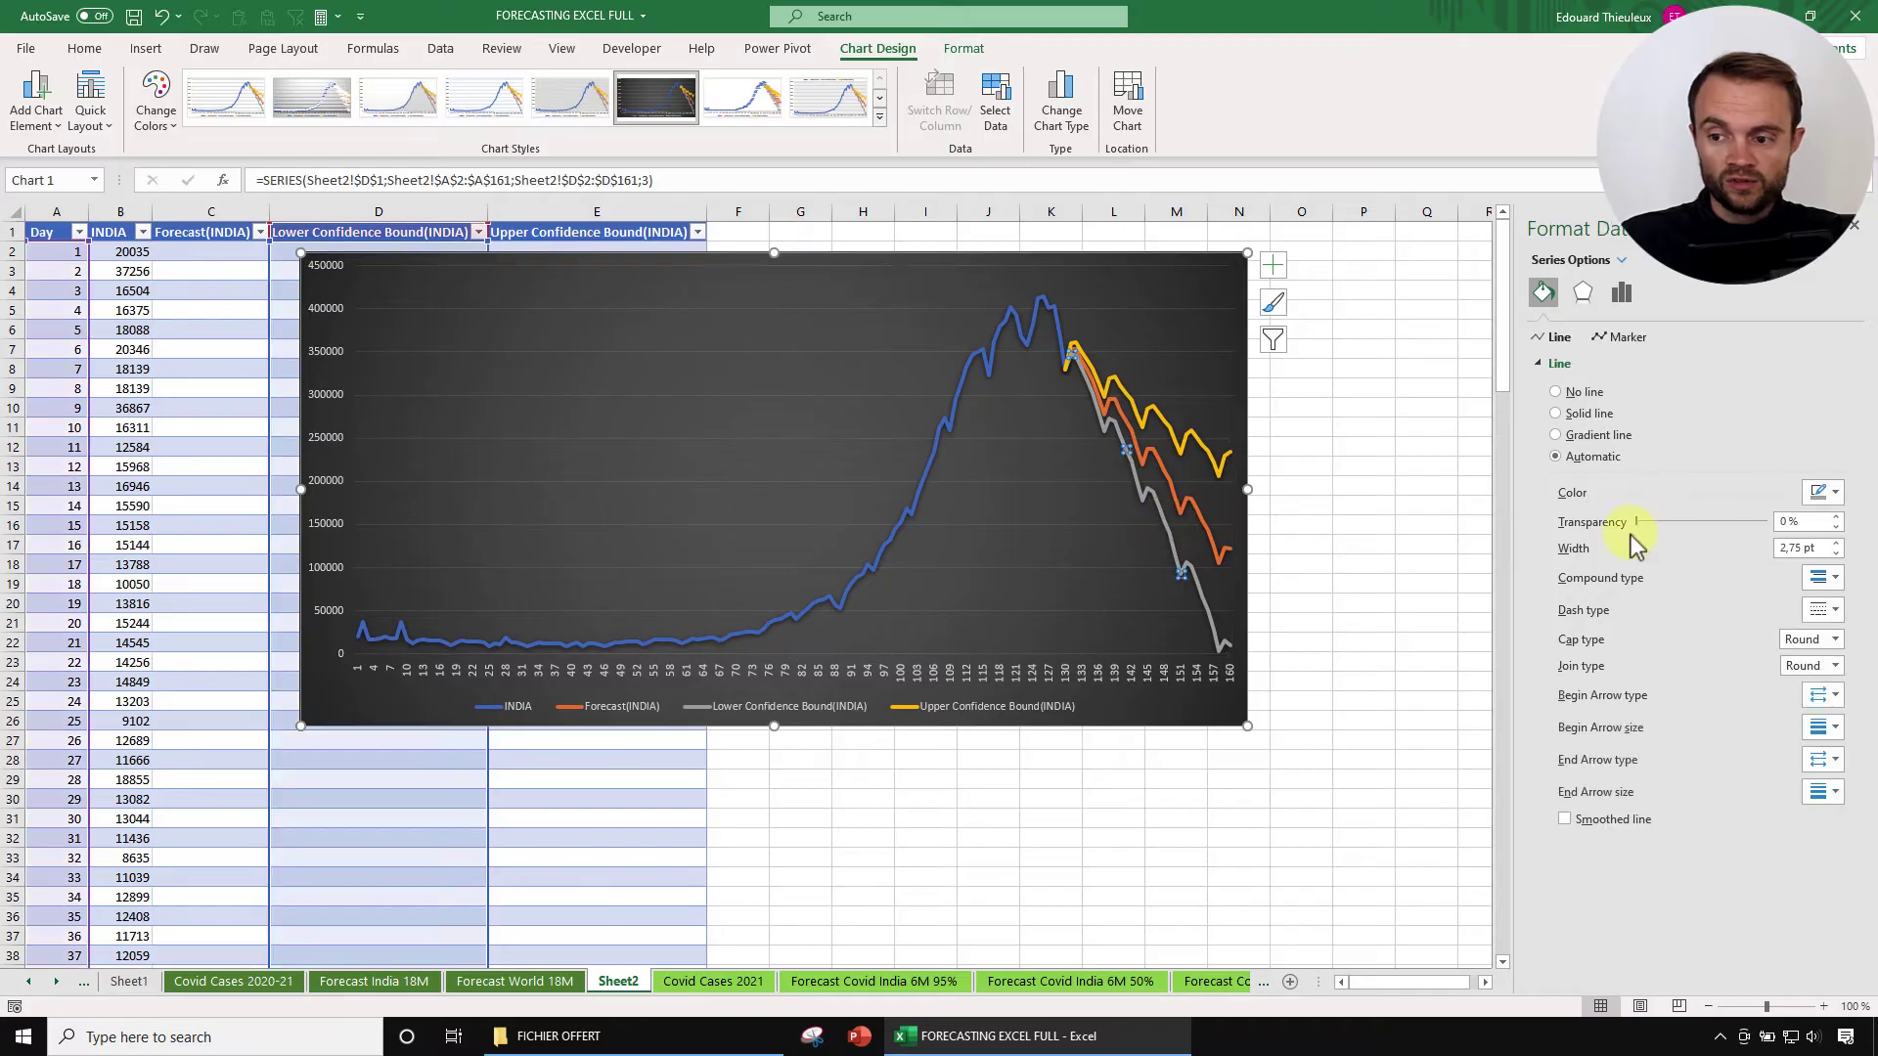
left_click(1825, 493)
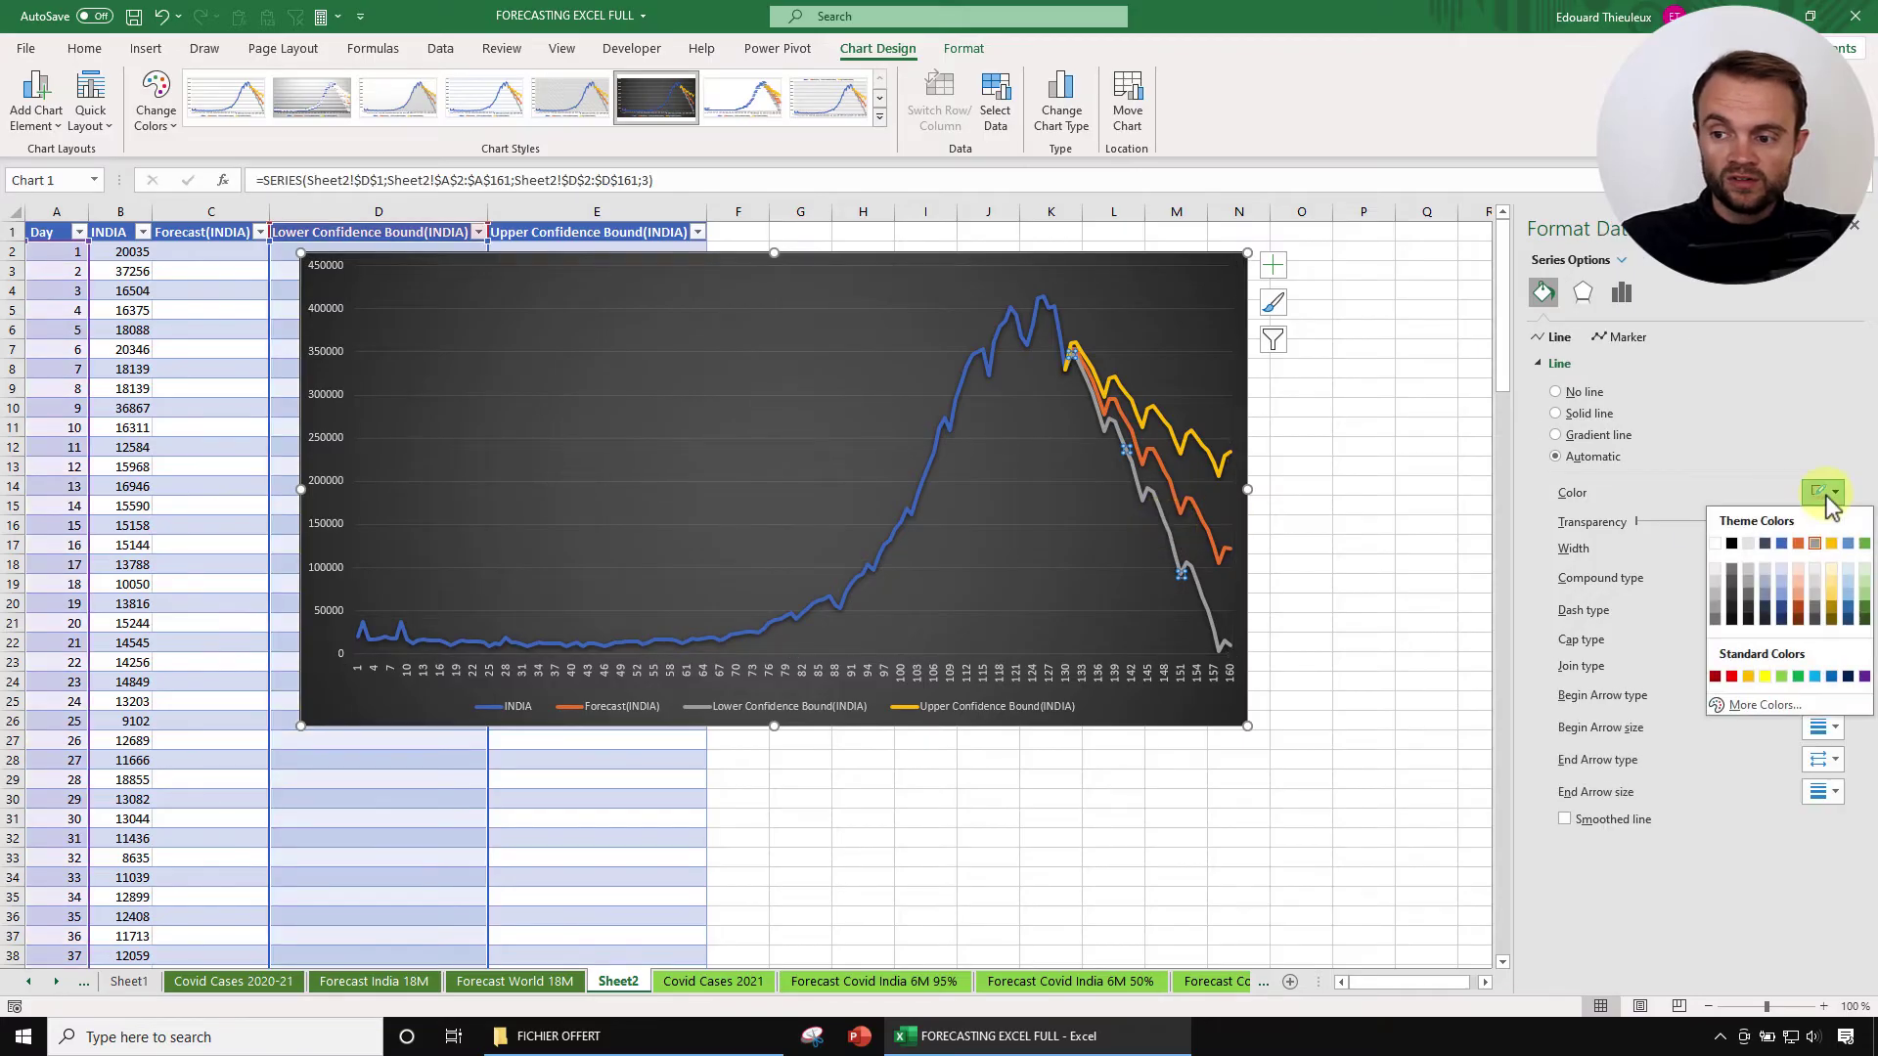
left_click(1782, 678)
left_click(1186, 440)
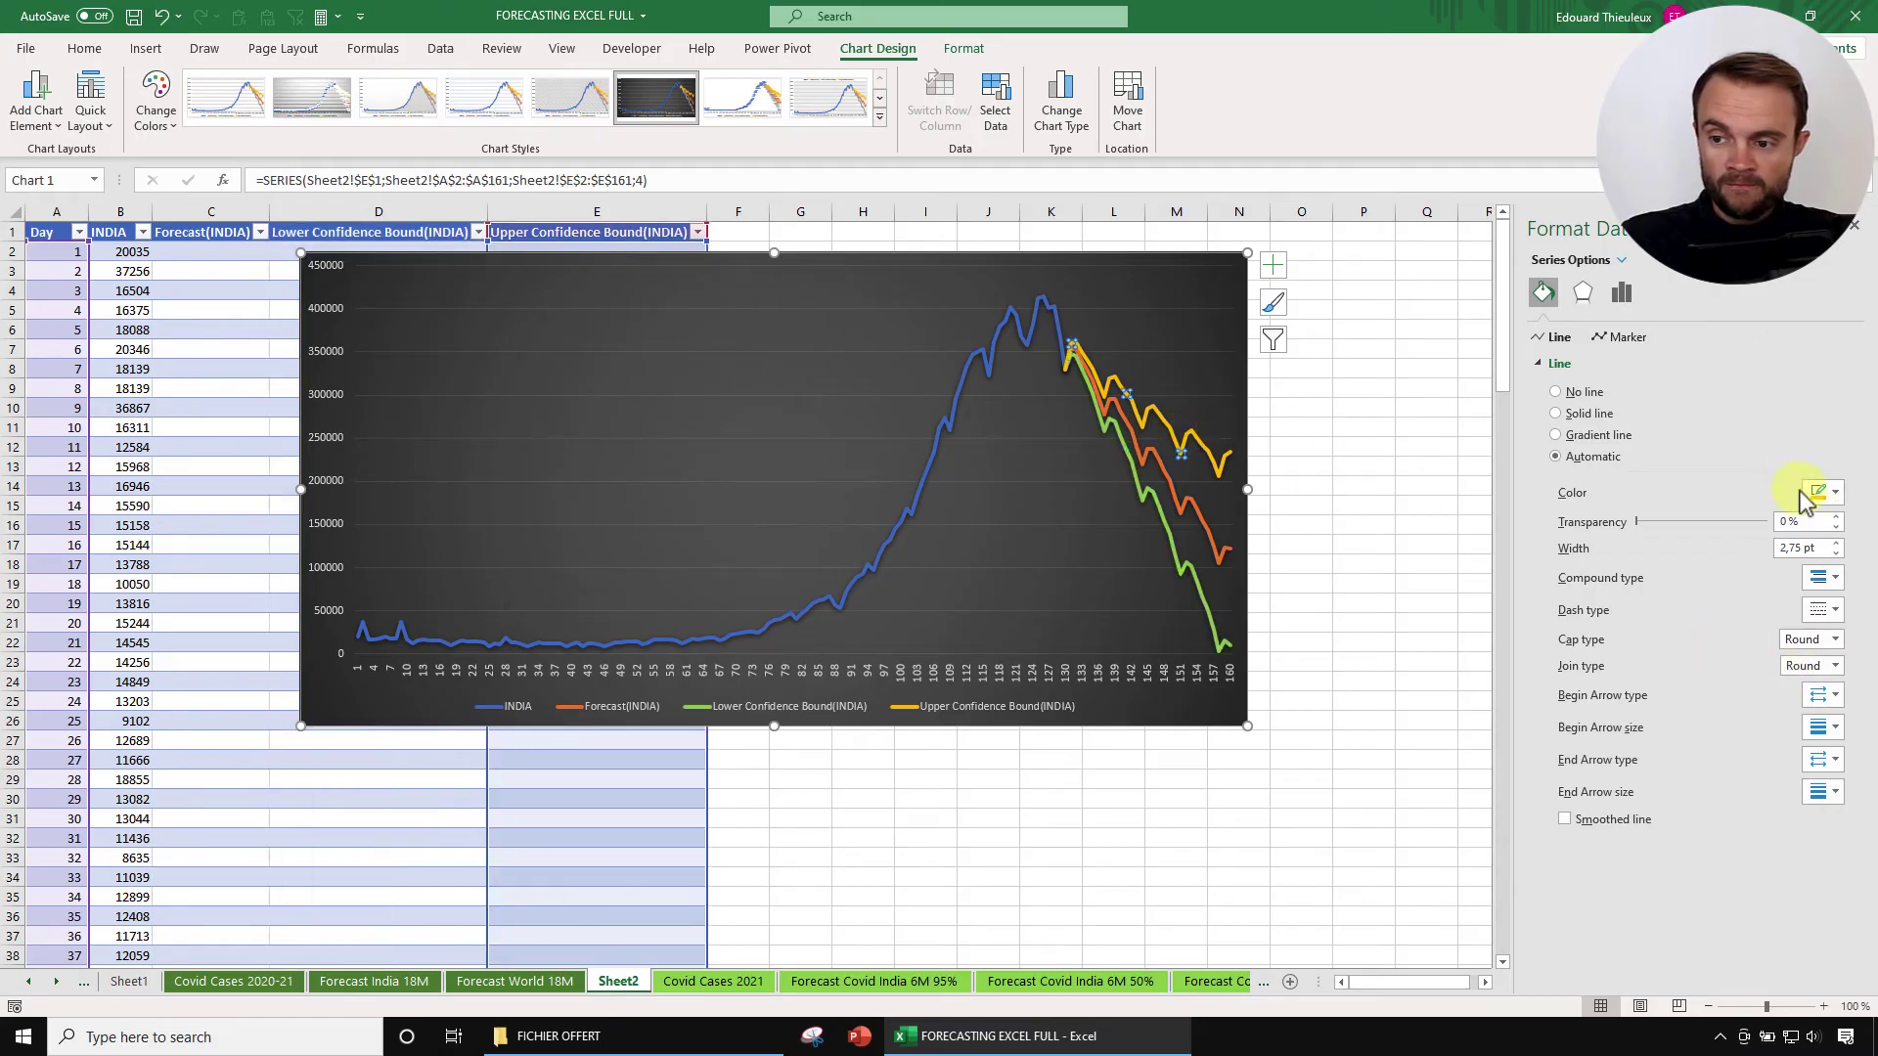
left_click(1832, 494)
left_click(1731, 675)
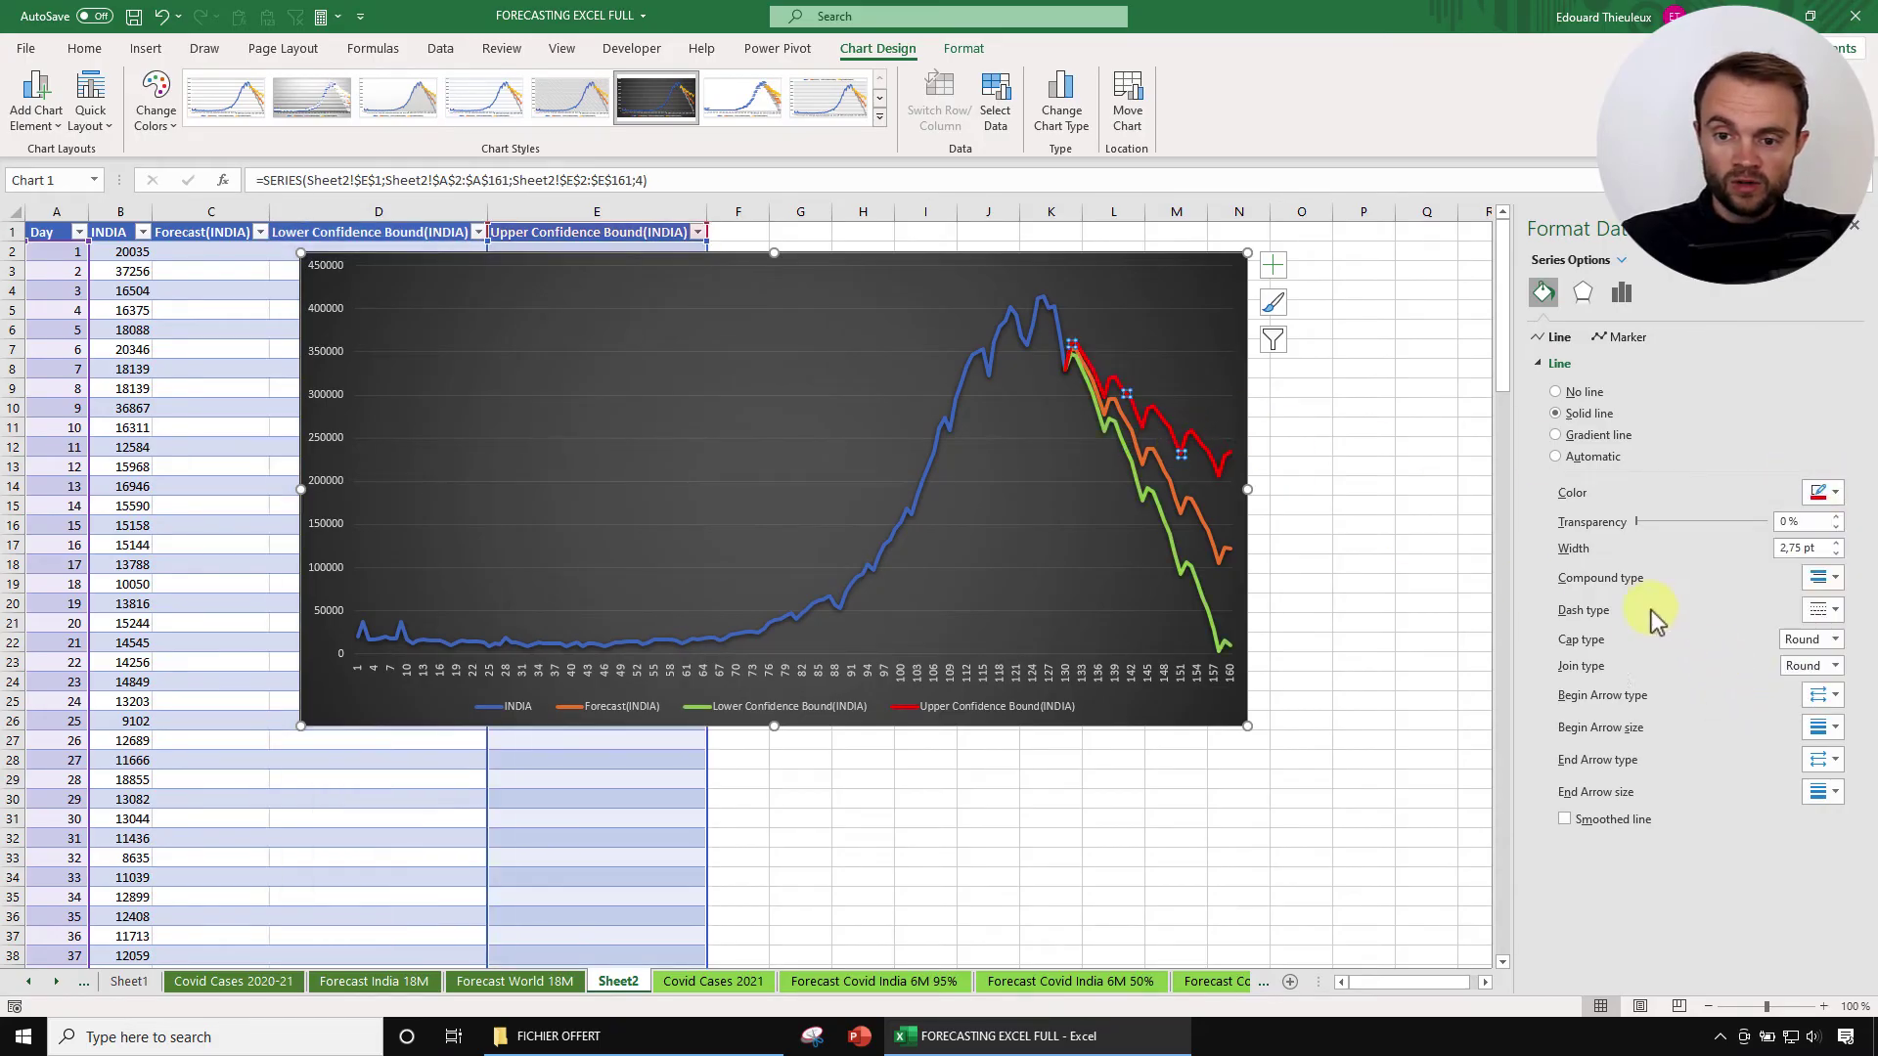
left_click(1306, 489)
Step: Rename the Lower Confidence Bound(INDIA) header to Best Scenario and the Upper Confidence Bound(INDIA) header to Worst scenario
left_click(1183, 507)
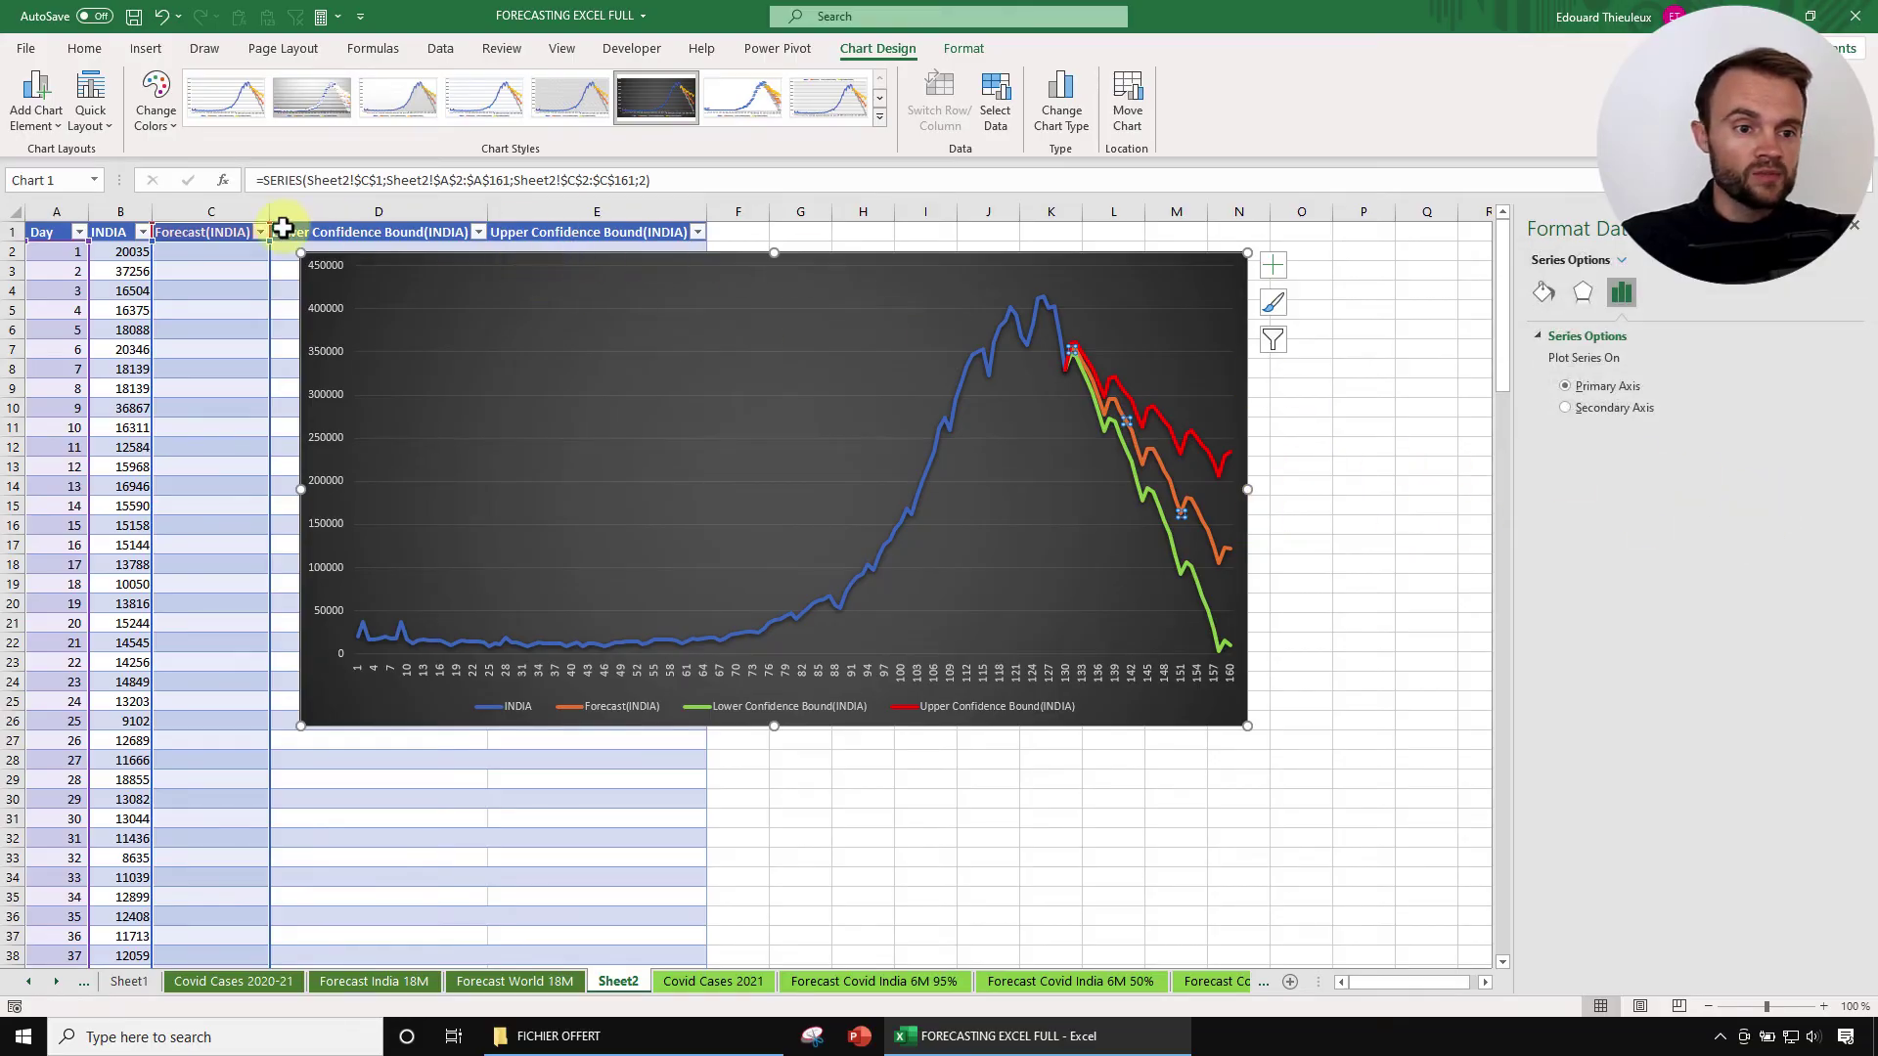
left_click(191, 232)
left_click(327, 232)
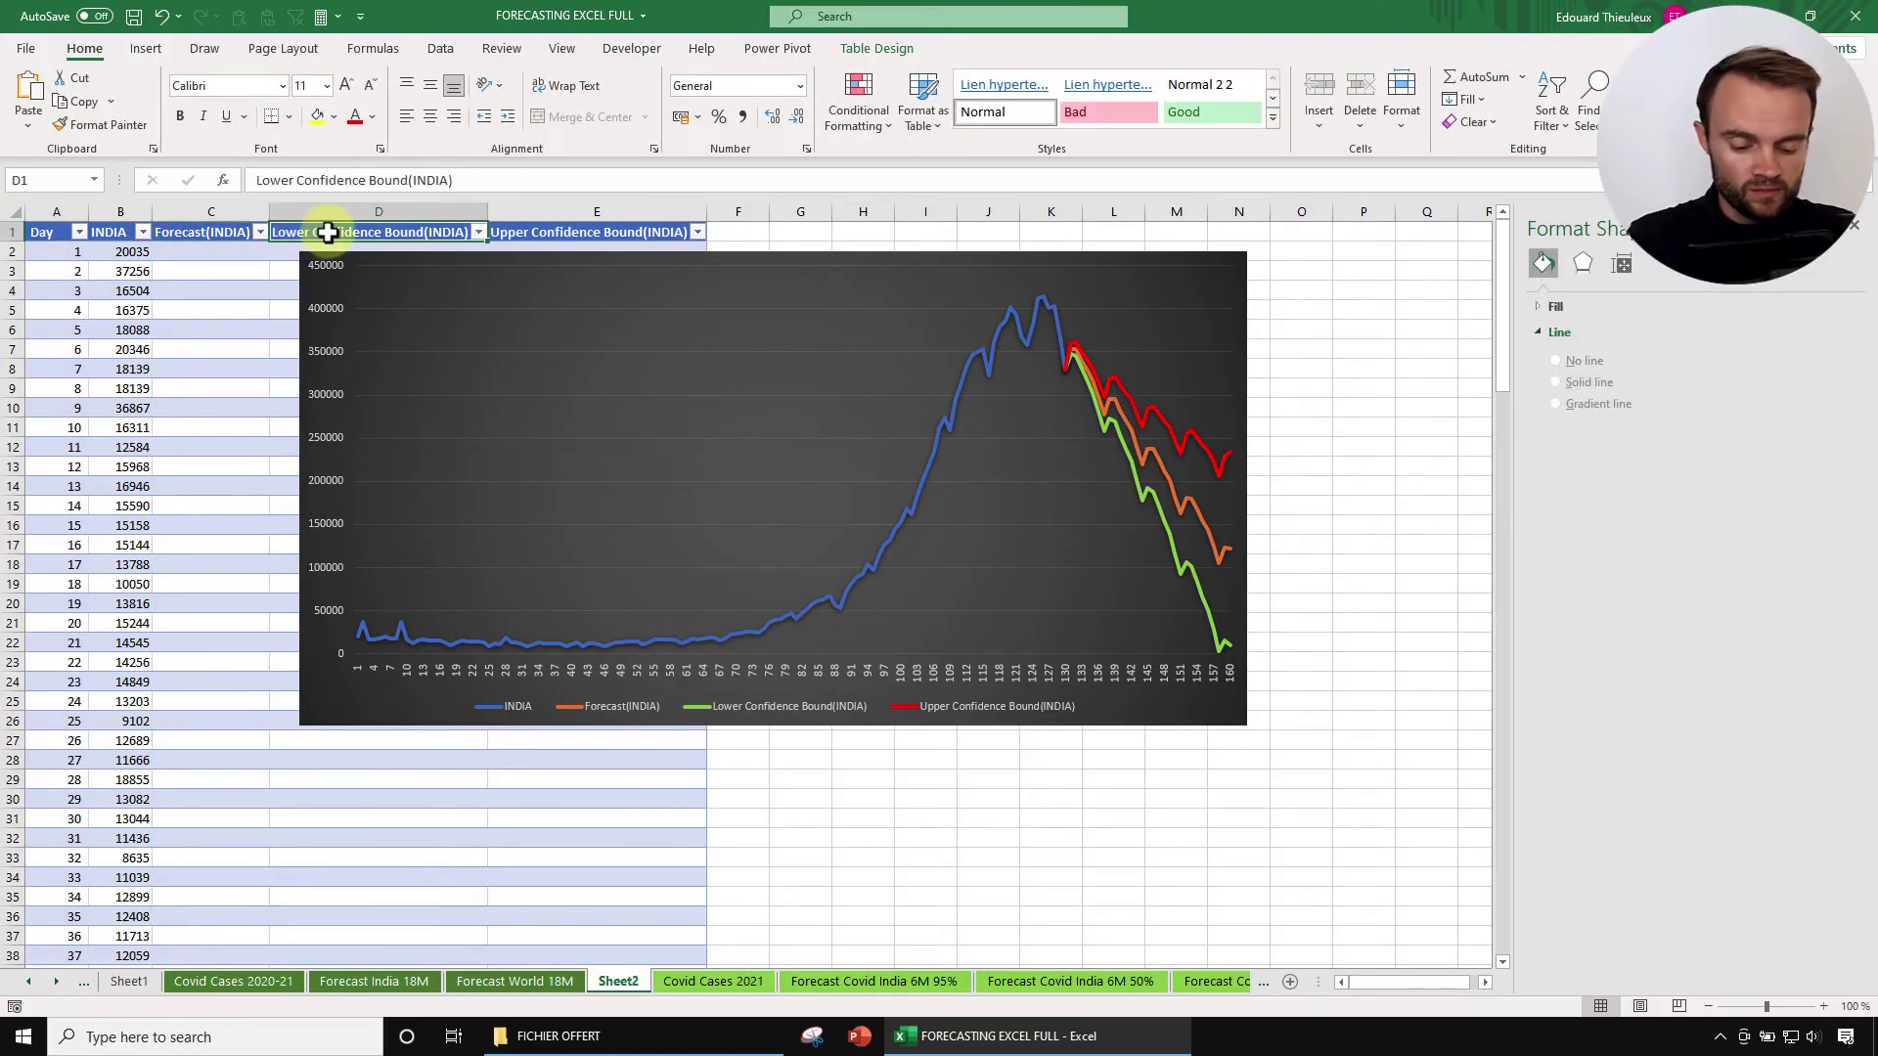
type("Best Scenario")
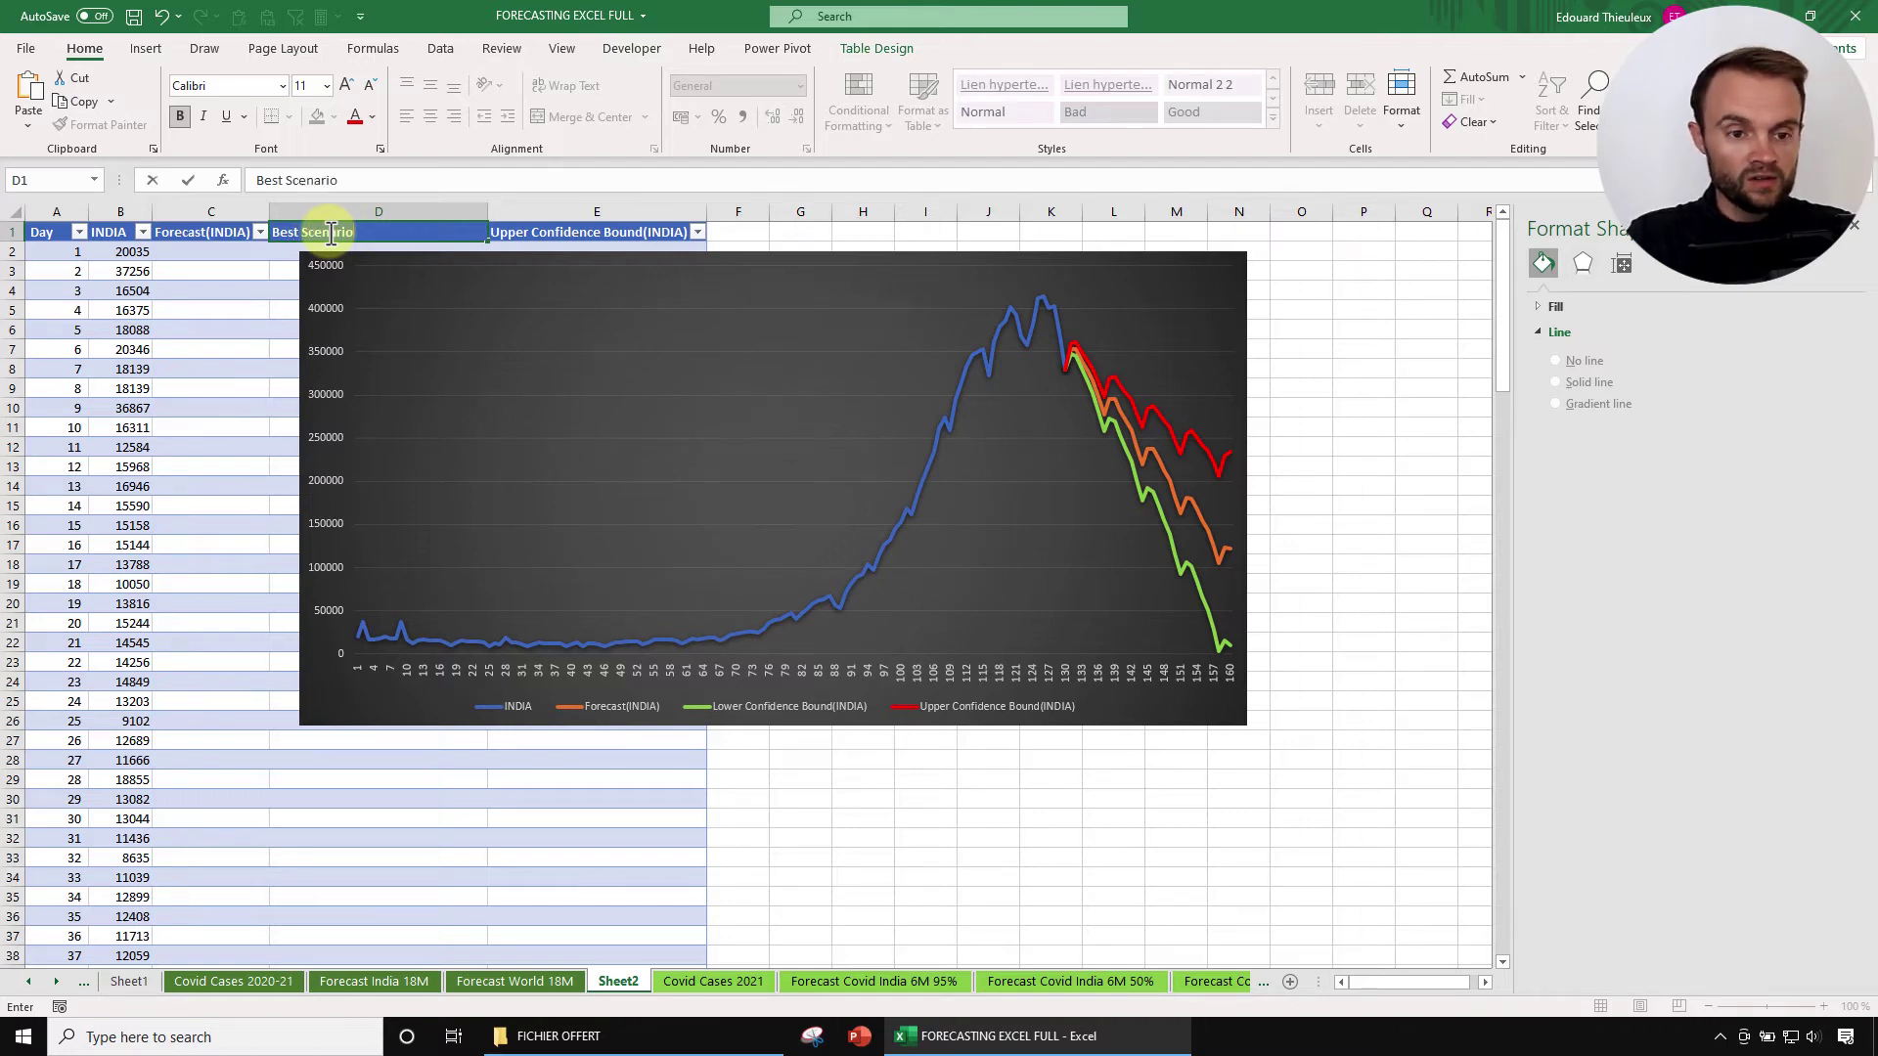
key("Tab")
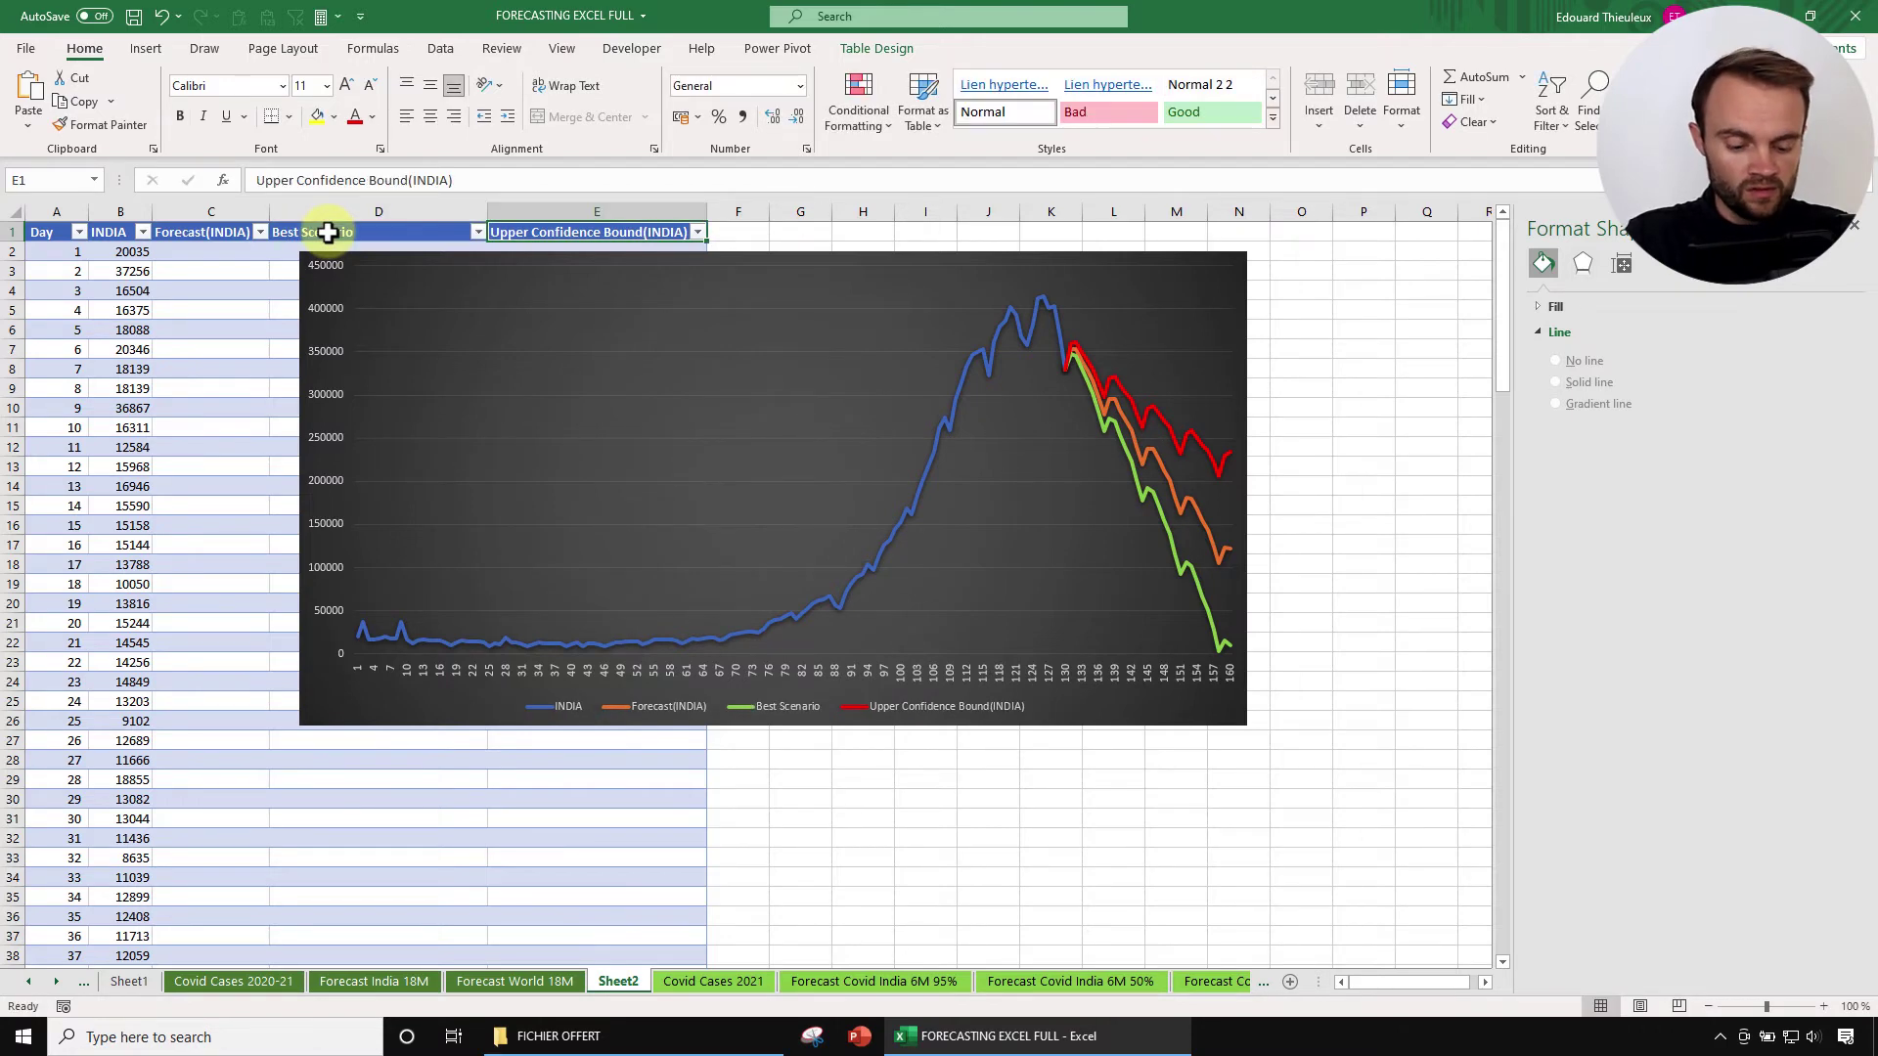
type("Worst scenario")
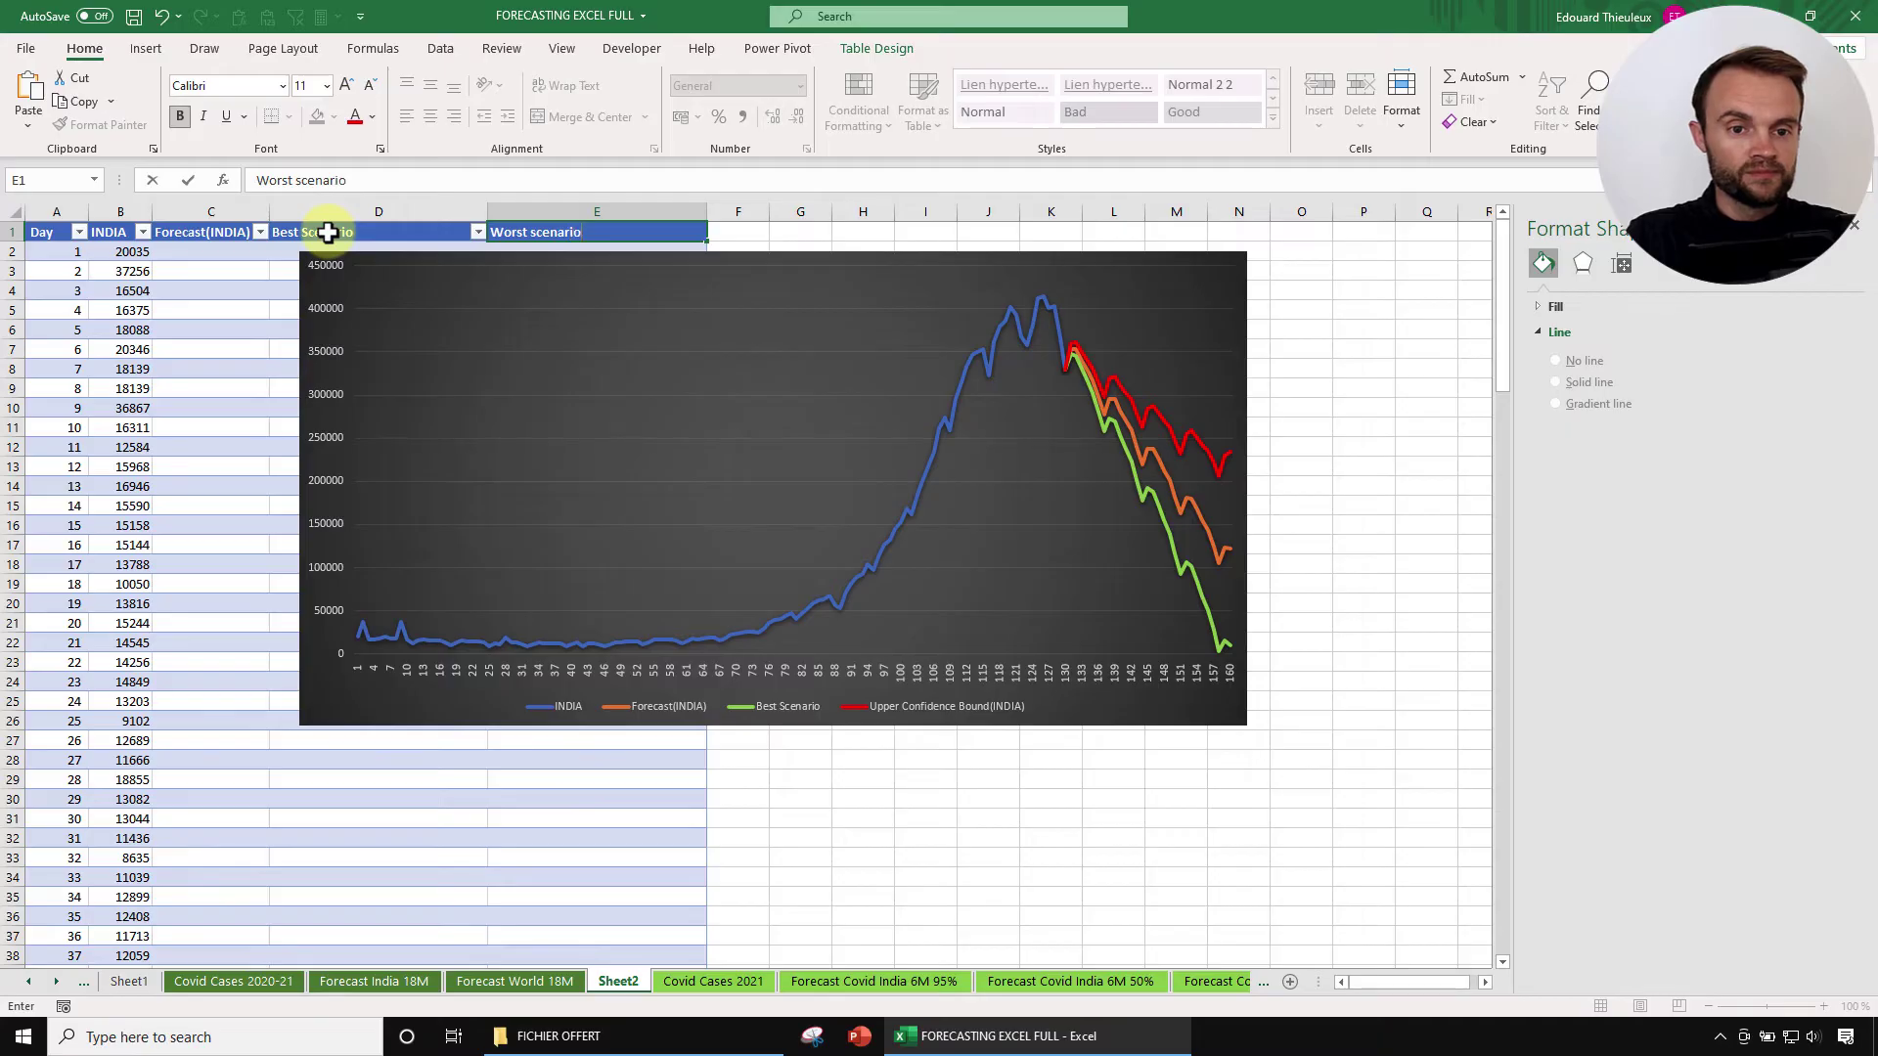
key("Return")
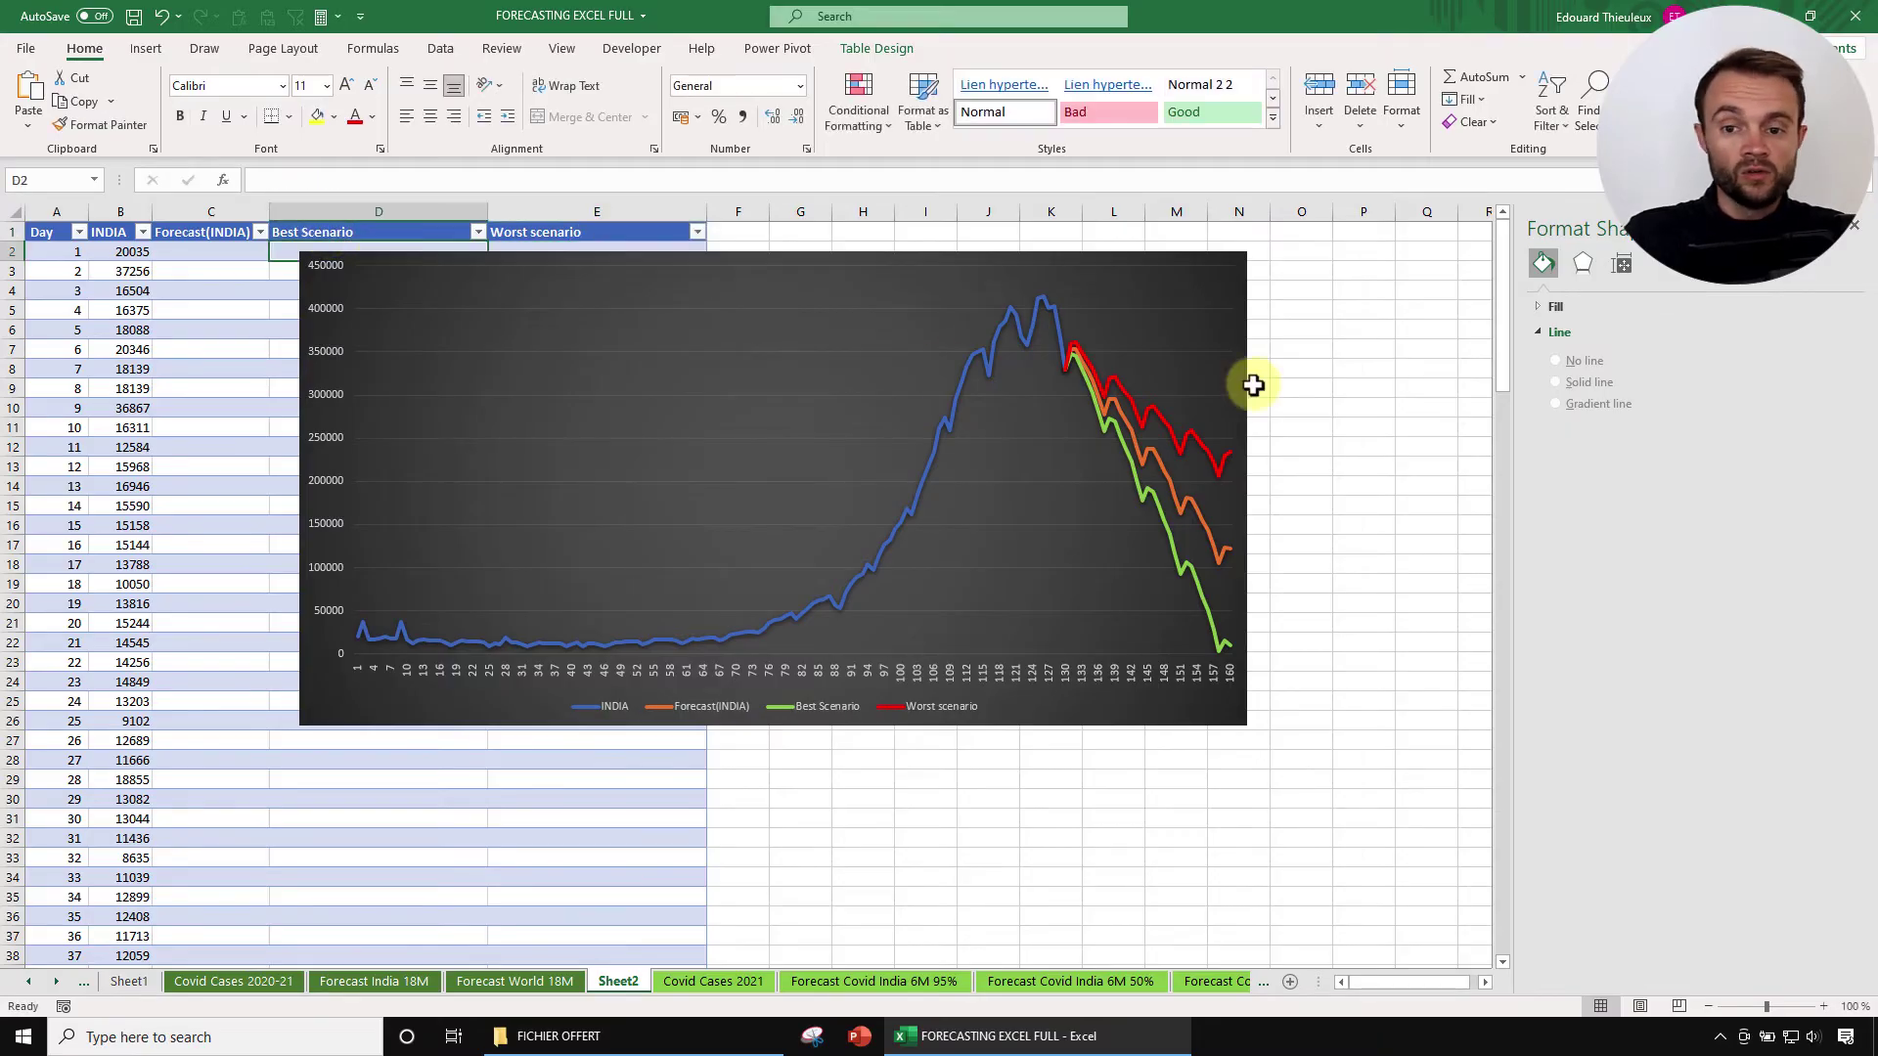
Step: Move the India forecast chart down and left so it starts around cell C5, and deselect it
left_click_drag(1205, 267, 1122, 319)
left_click(1320, 467)
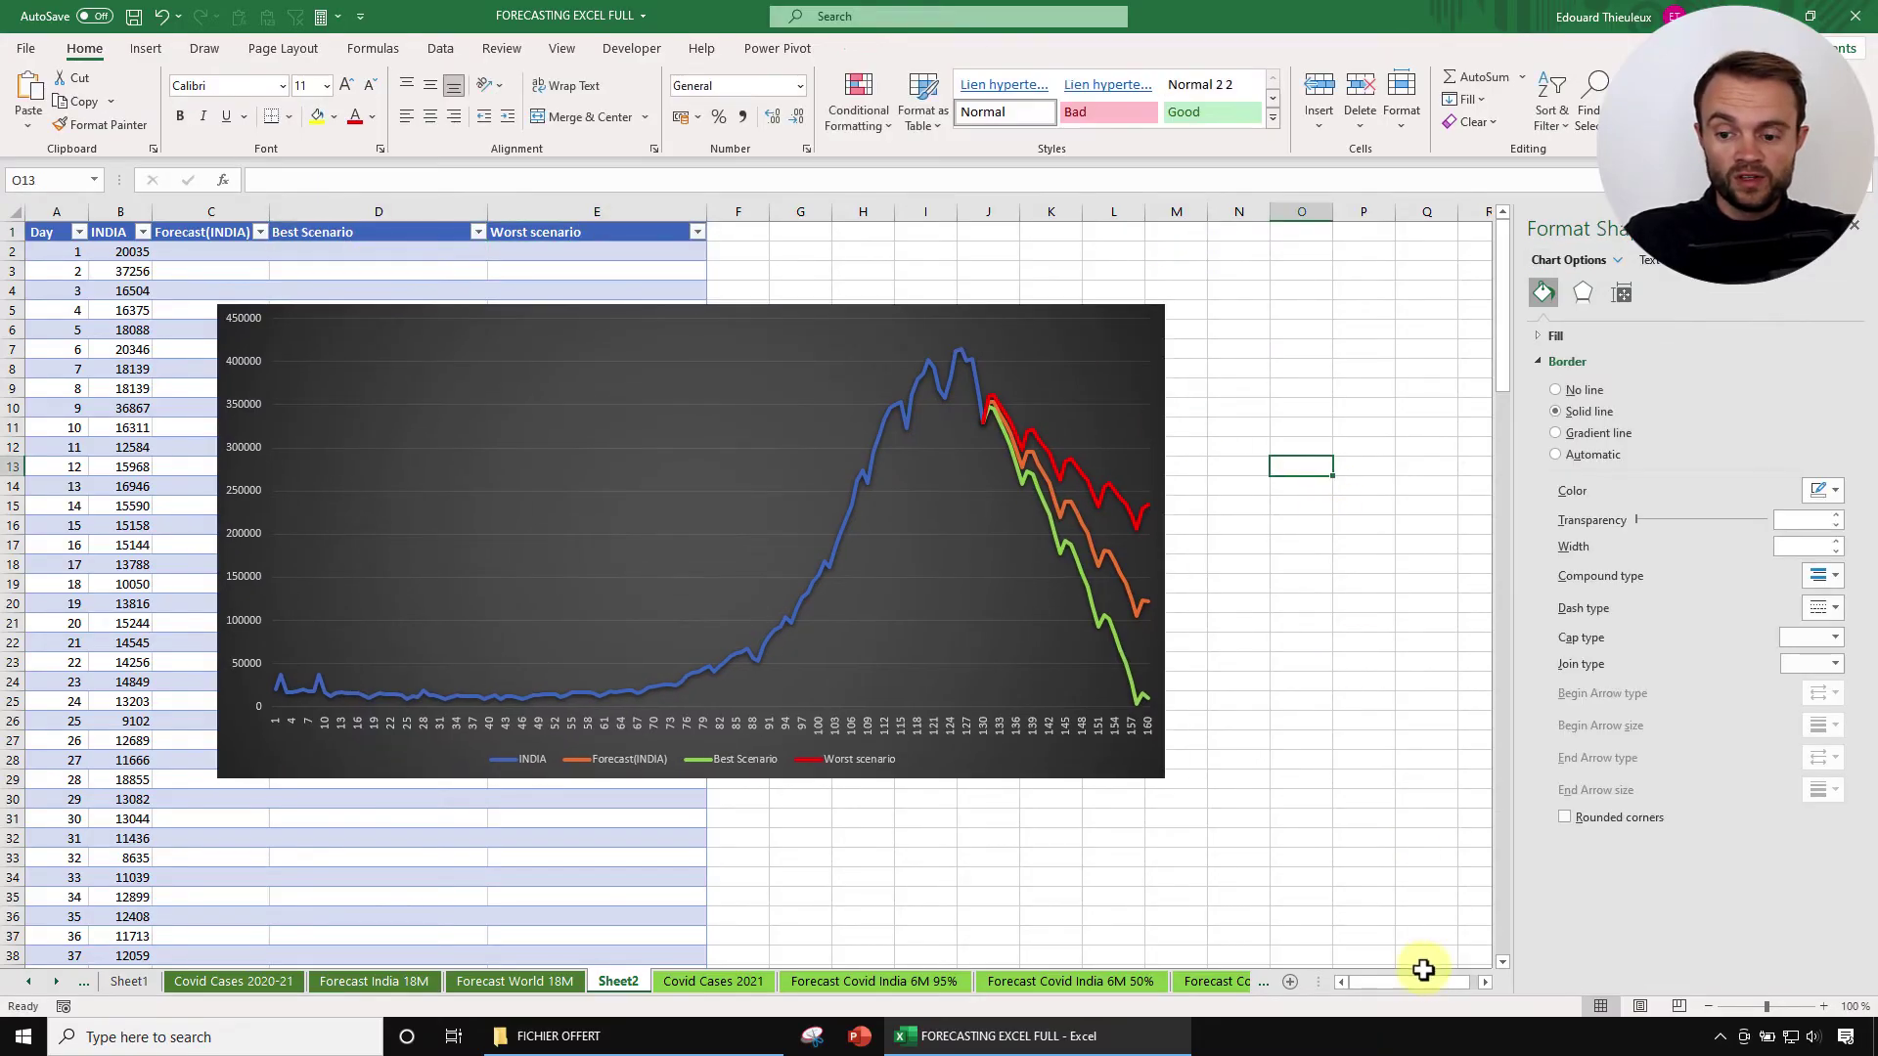
left_click(1238, 506)
scroll(1270, 629, "right", 1)
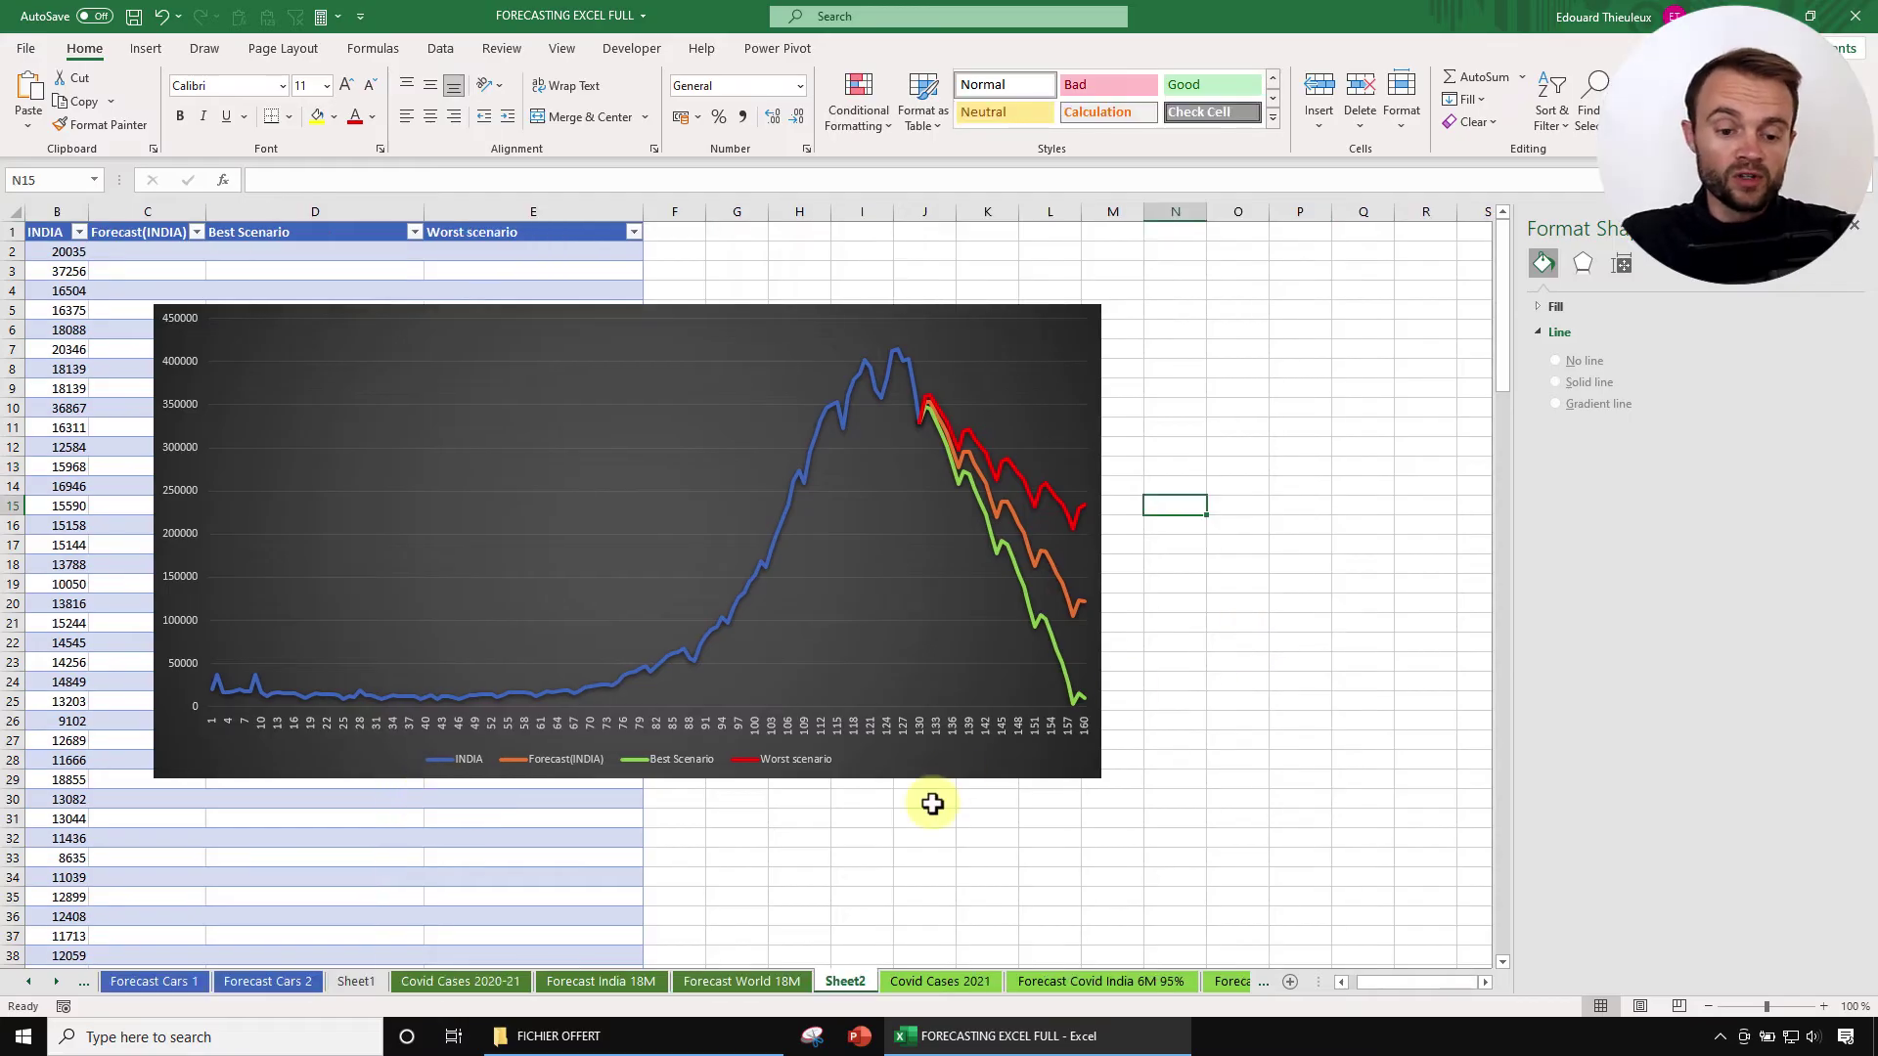
Step: Review the forecasts and charts on Sheet1, Covid Cases 2020-21 and Forecast India 18M
left_click(357, 982)
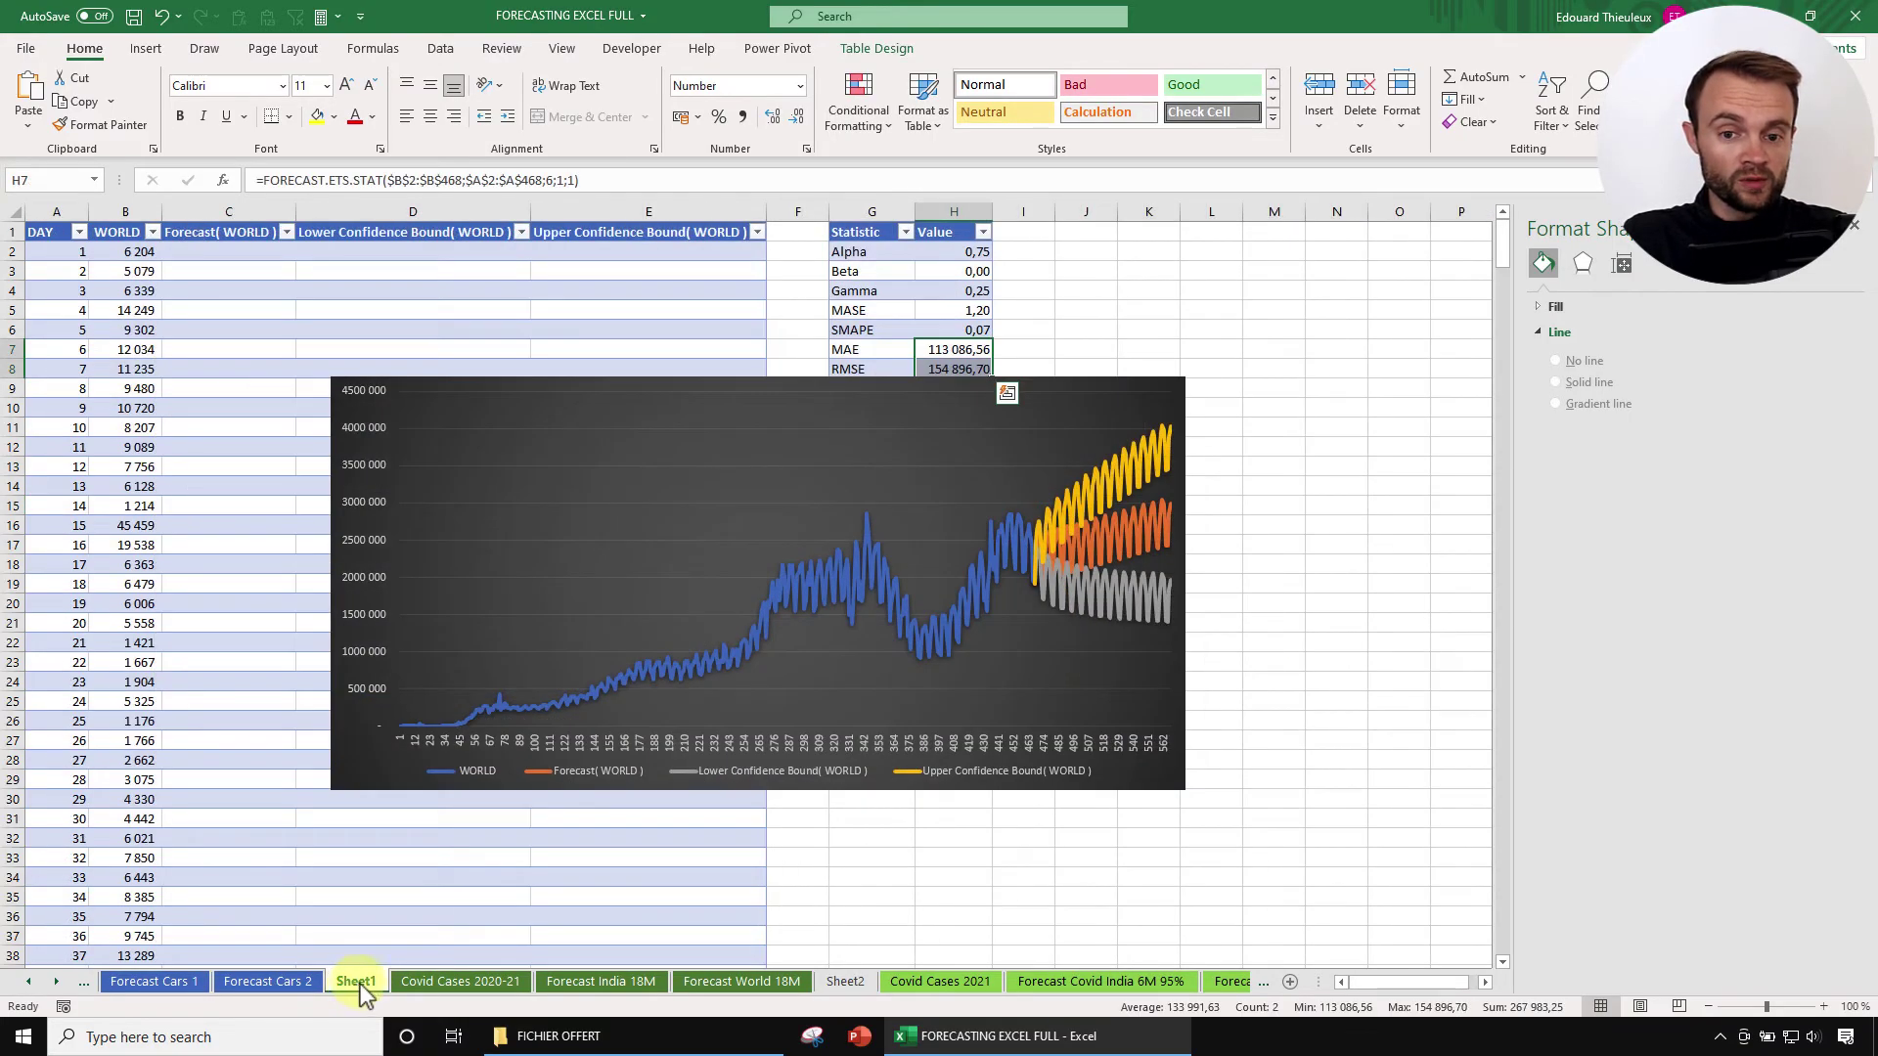
left_click(480, 982)
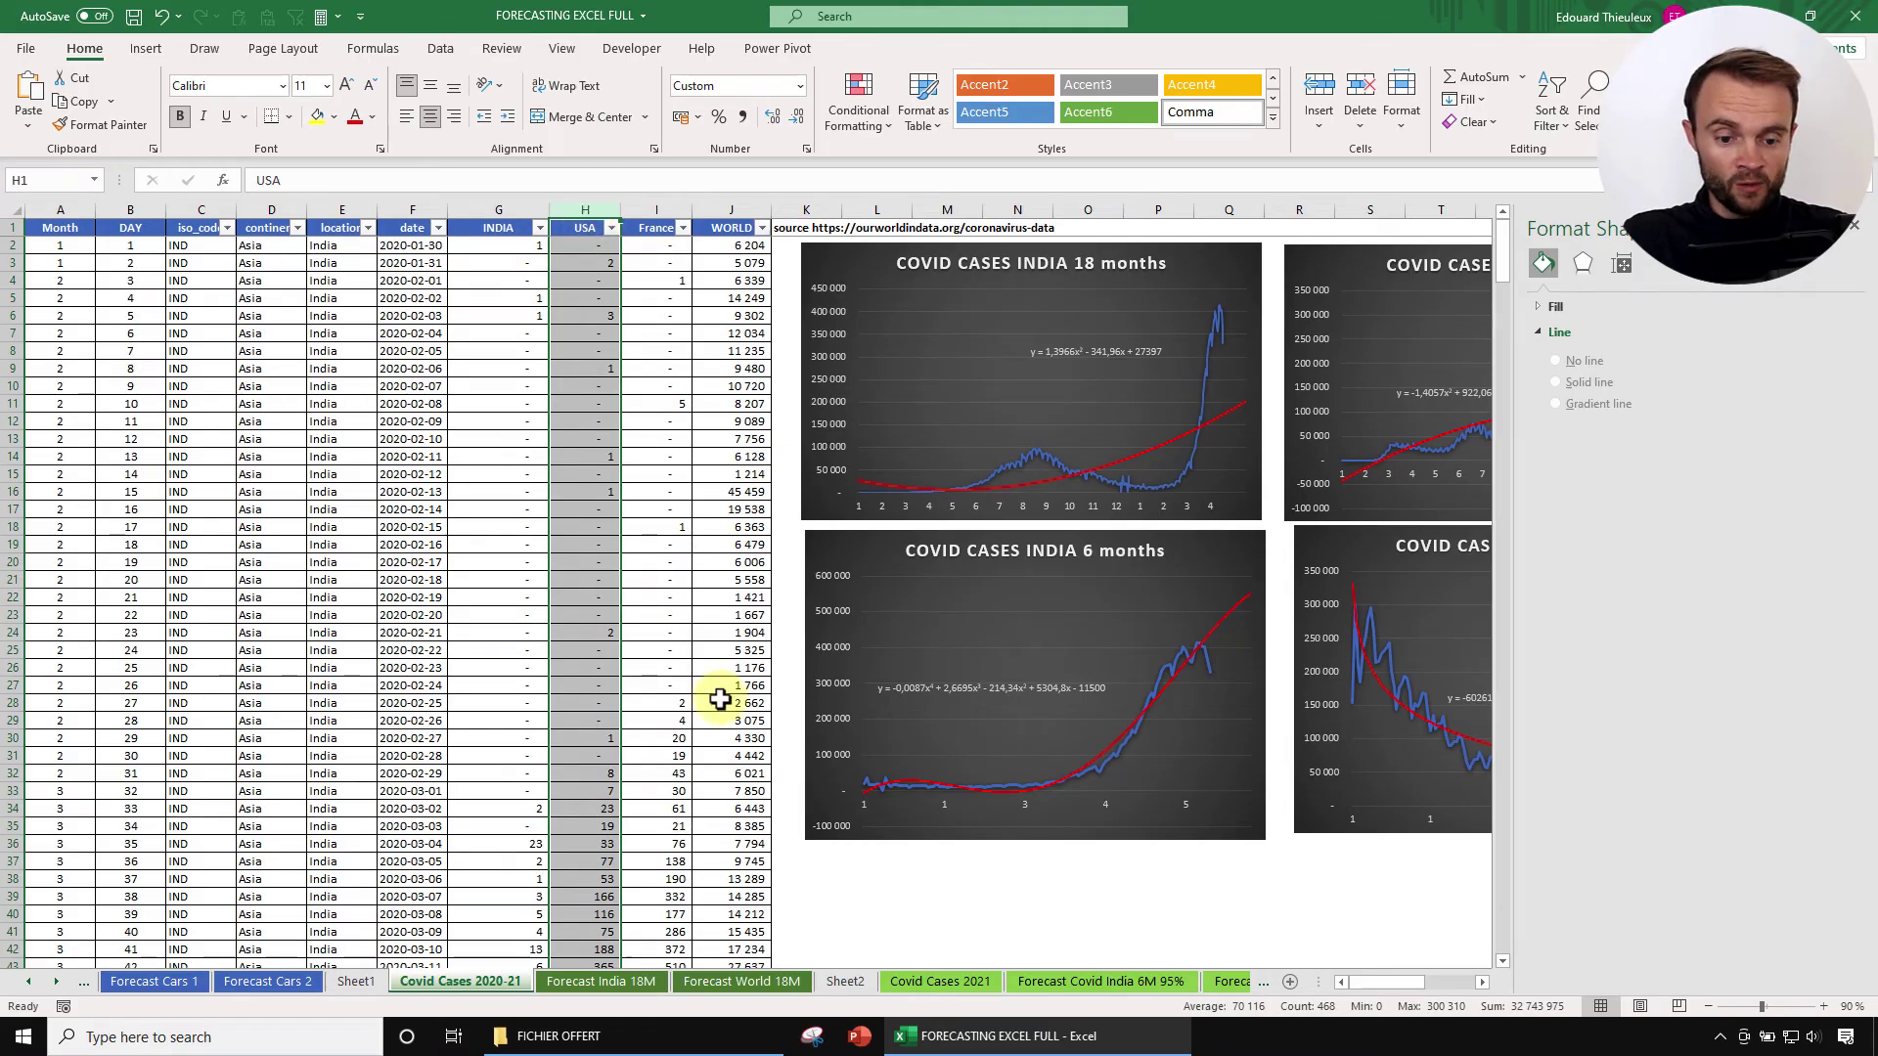
left_click(601, 982)
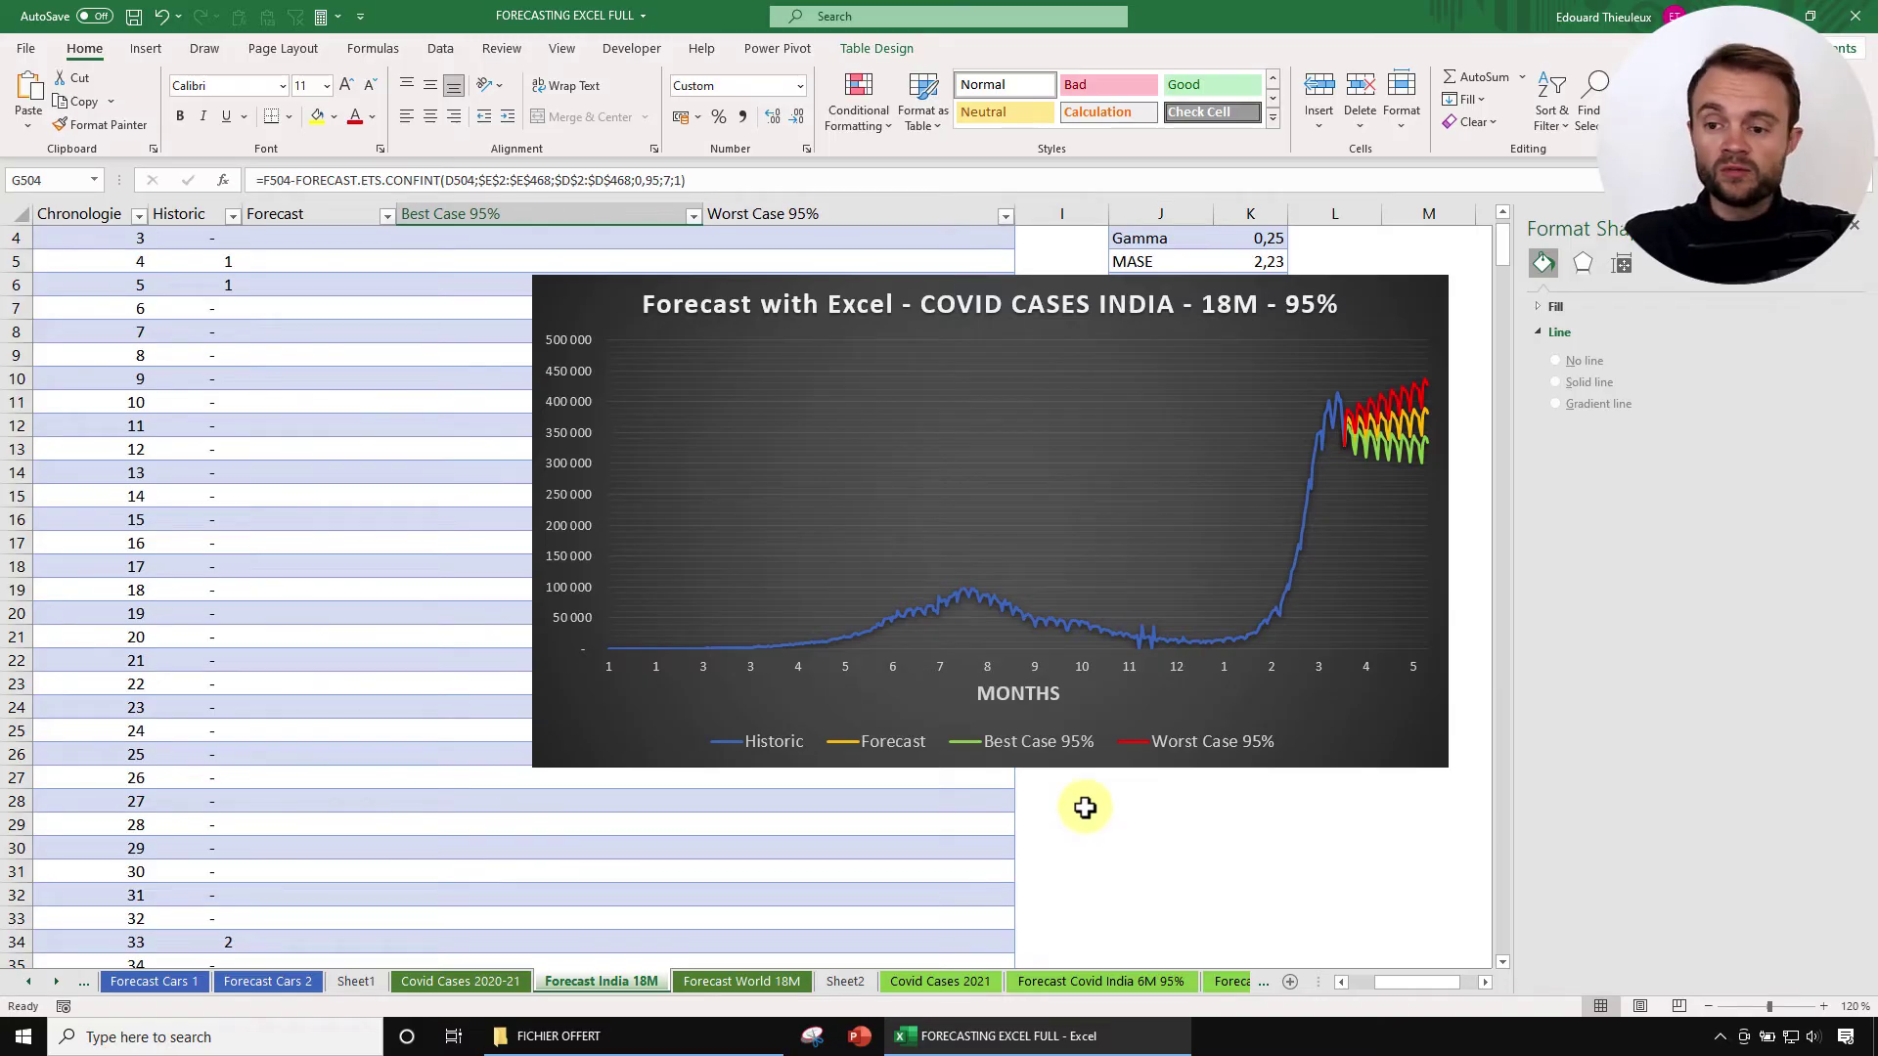
left_click(54, 981)
left_click(54, 982)
left_click(53, 982)
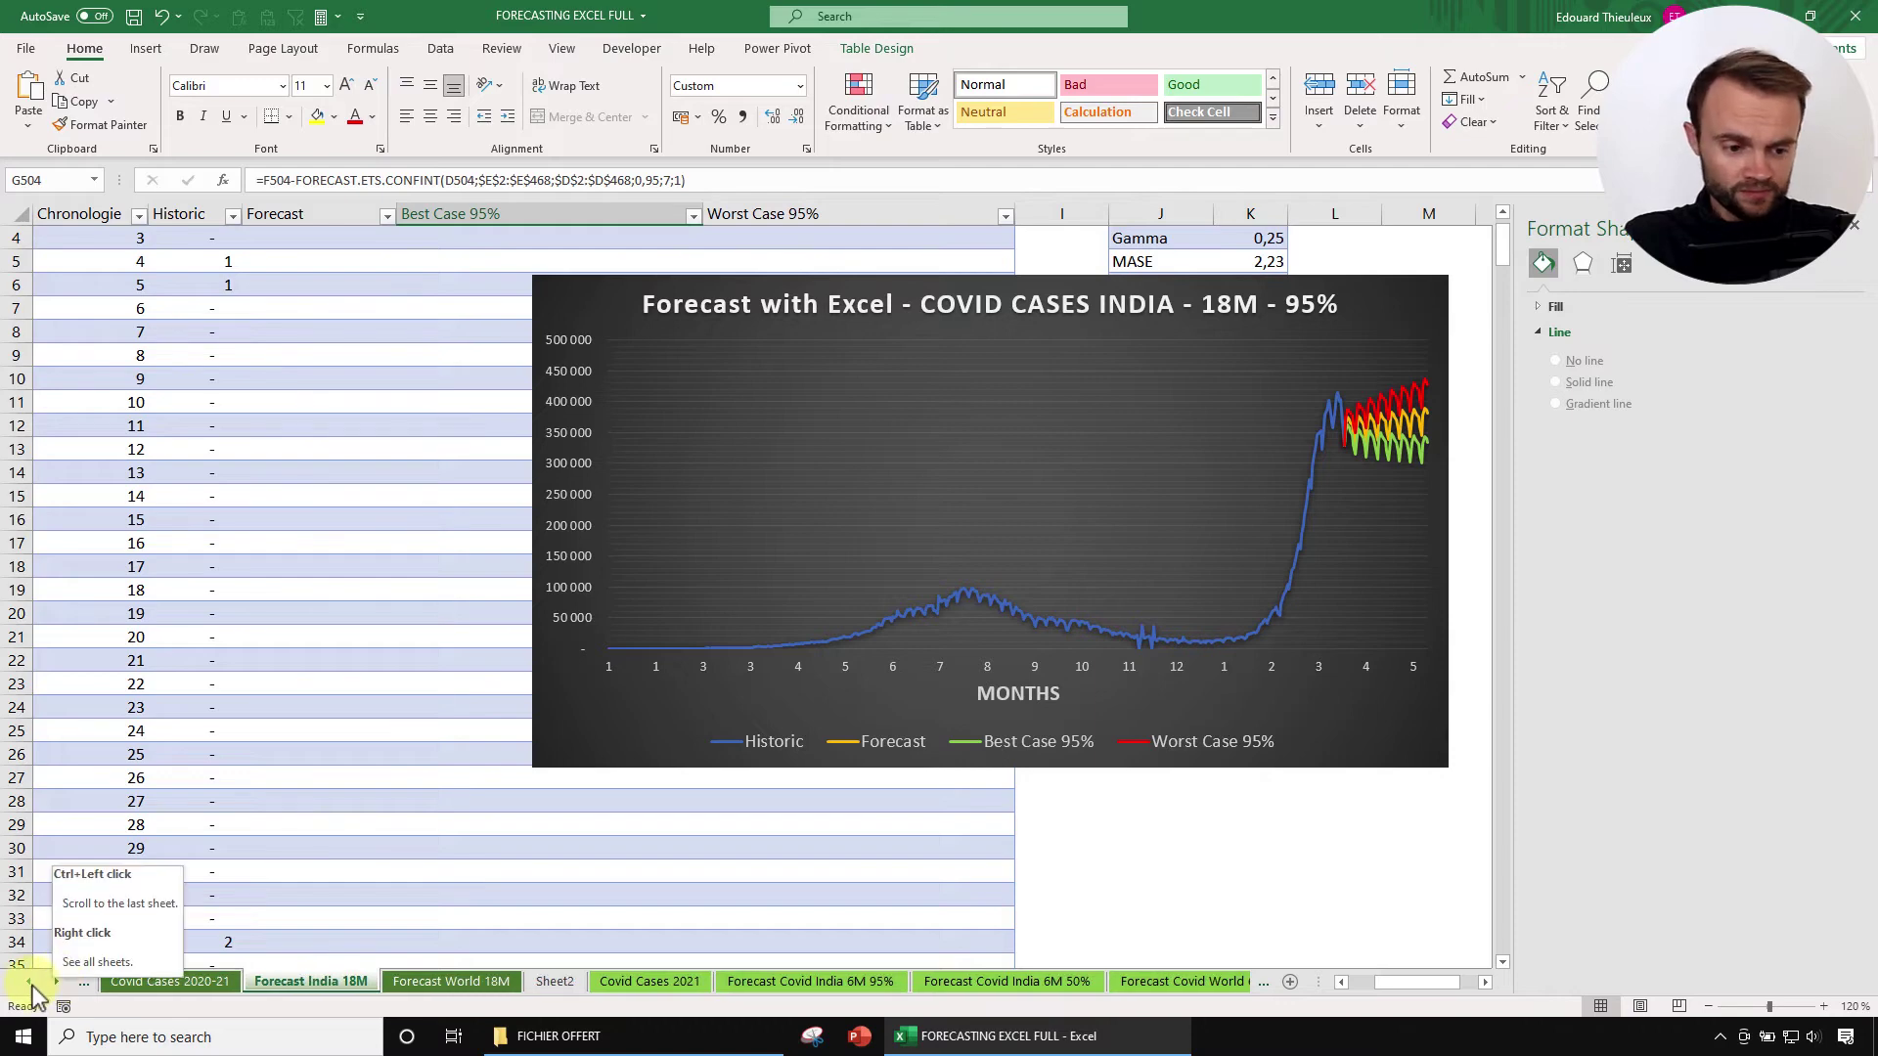
Step: Look at the Solver + Trends IPHONE price sheet and open the Sales Cars sheet to examine its data and chart
left_click(31, 982)
left_click(31, 983)
left_click(32, 983)
left_click(31, 983)
left_click(31, 983)
left_click(32, 983)
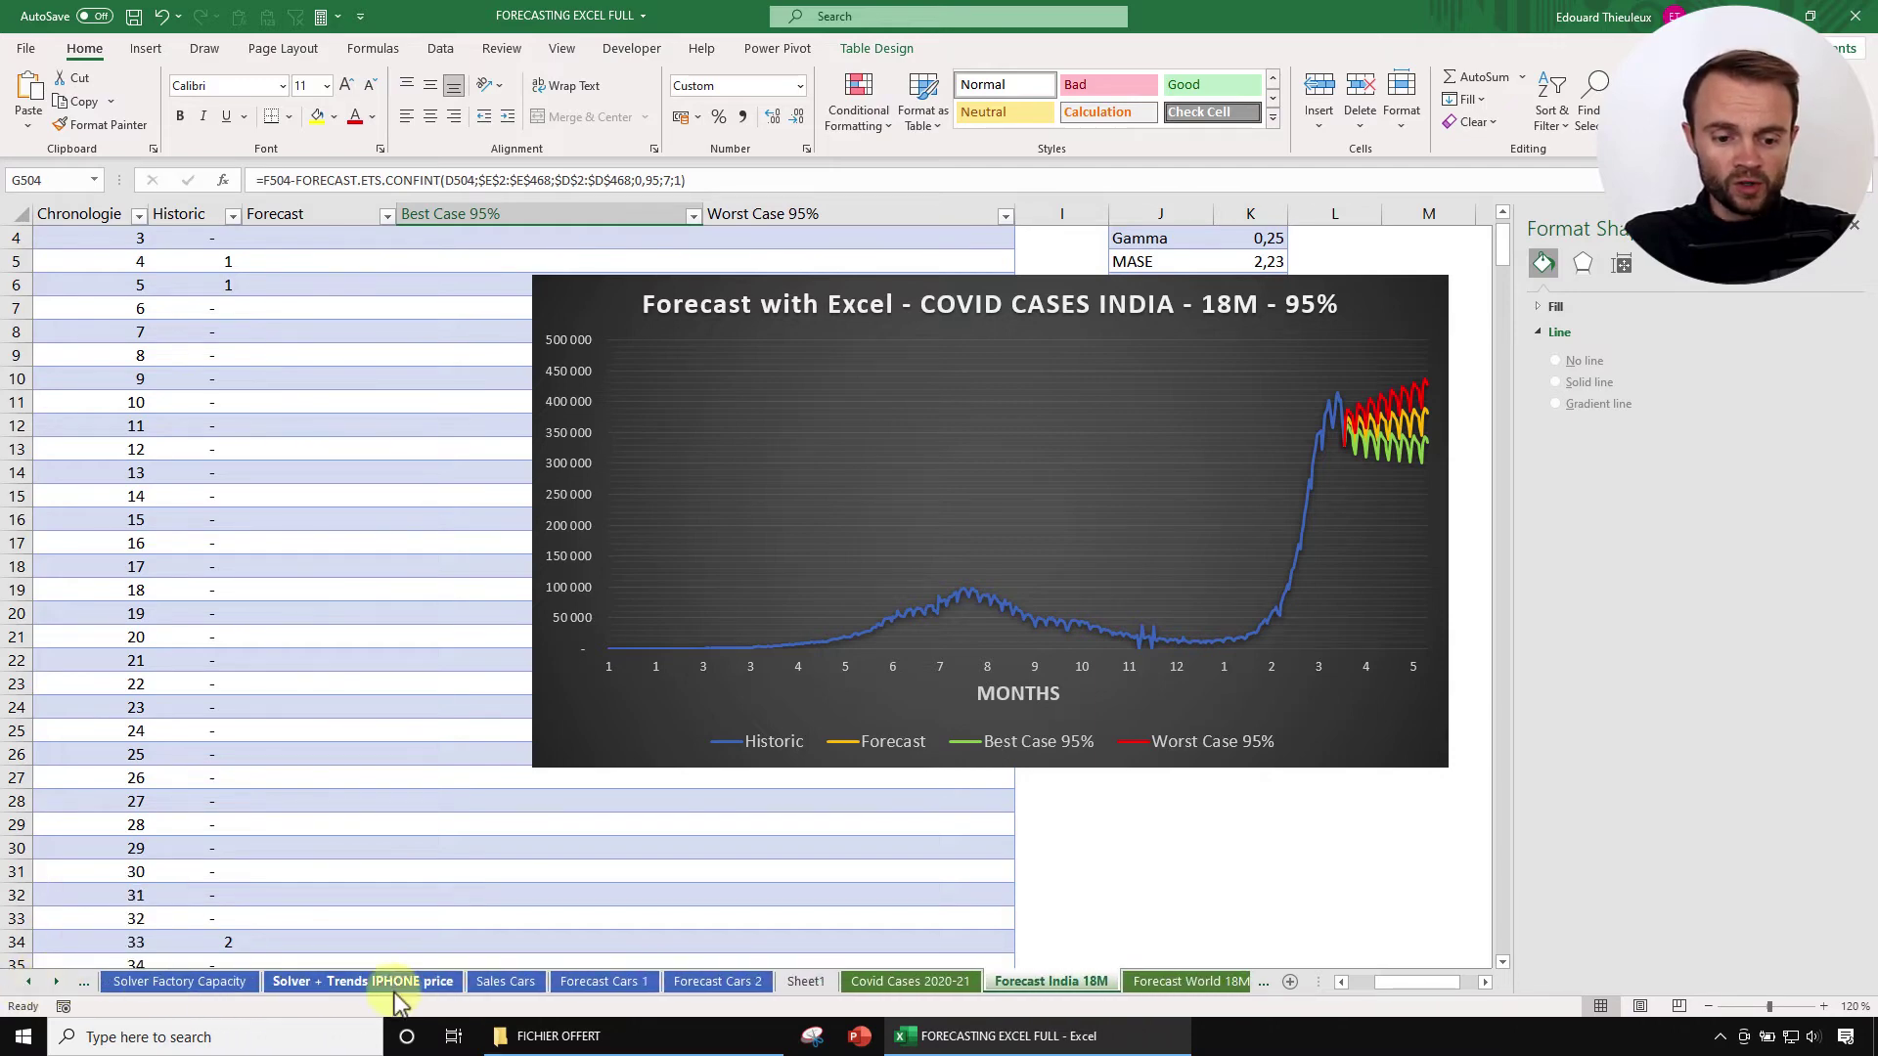
left_click(372, 980)
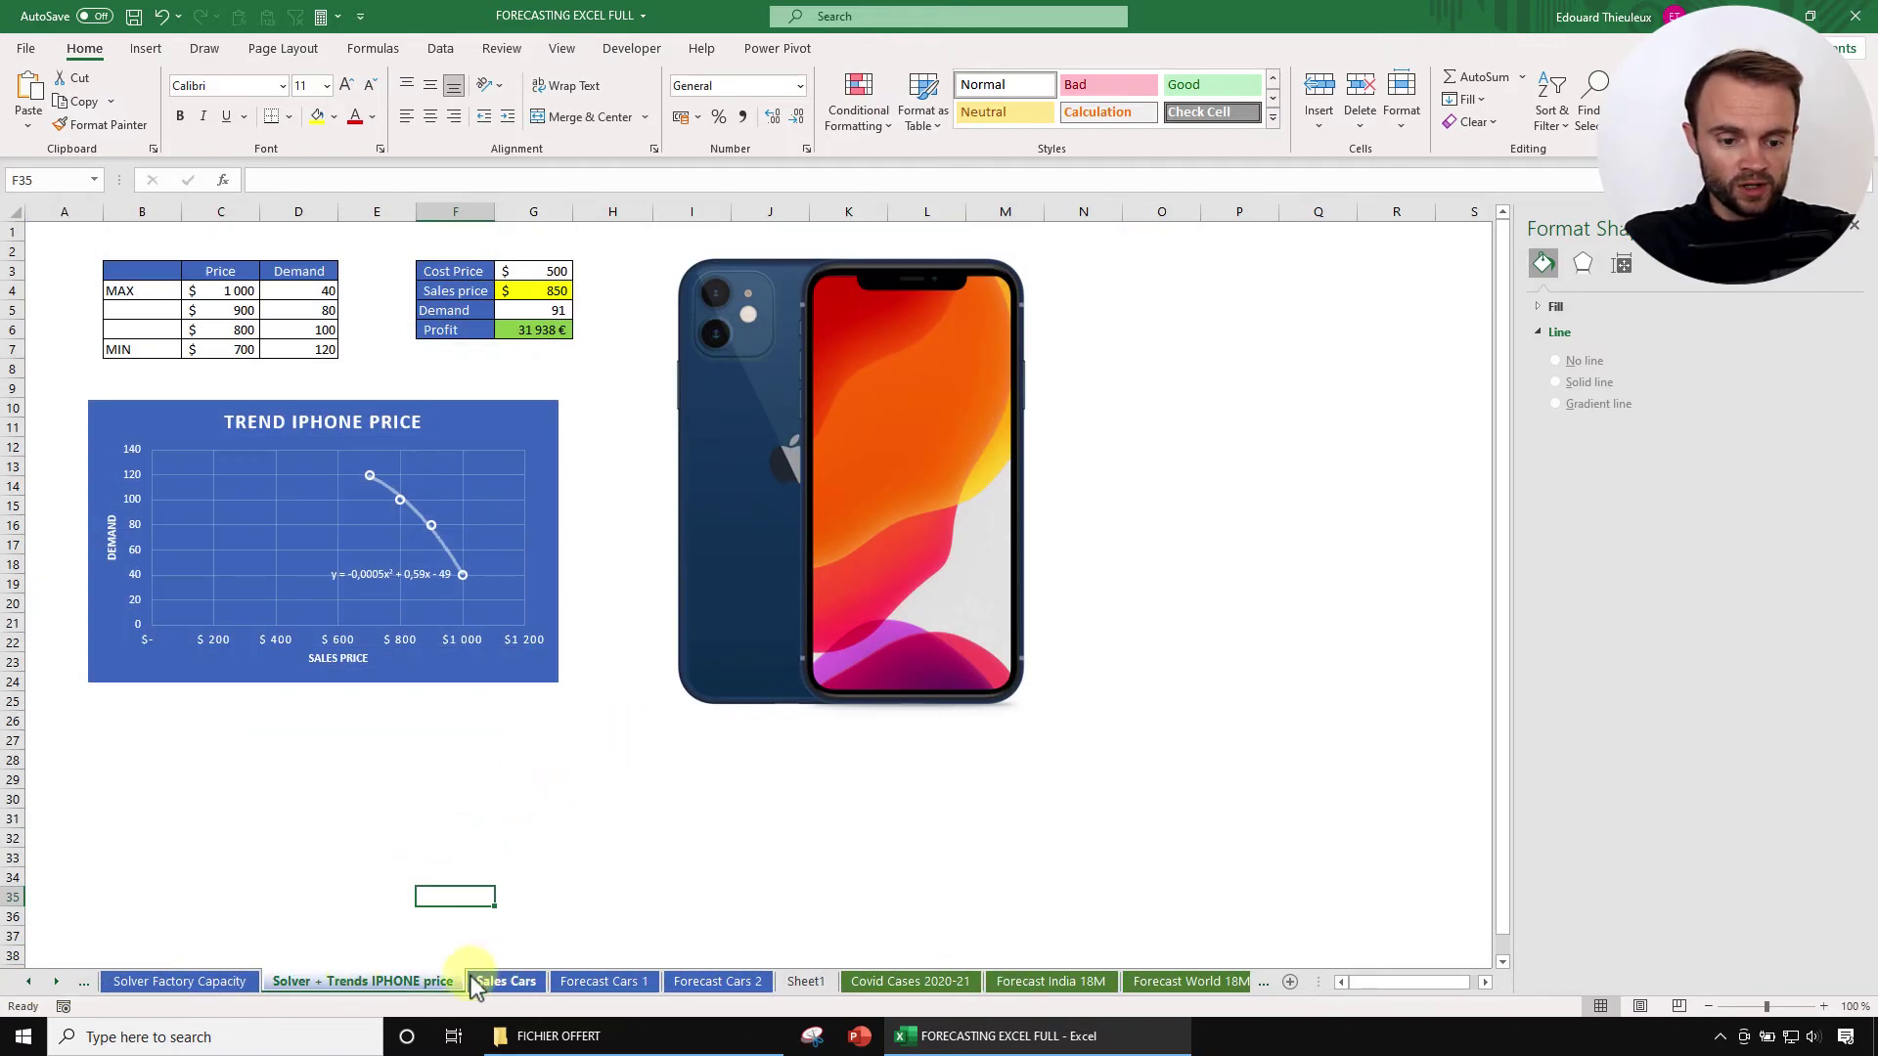
left_click(506, 982)
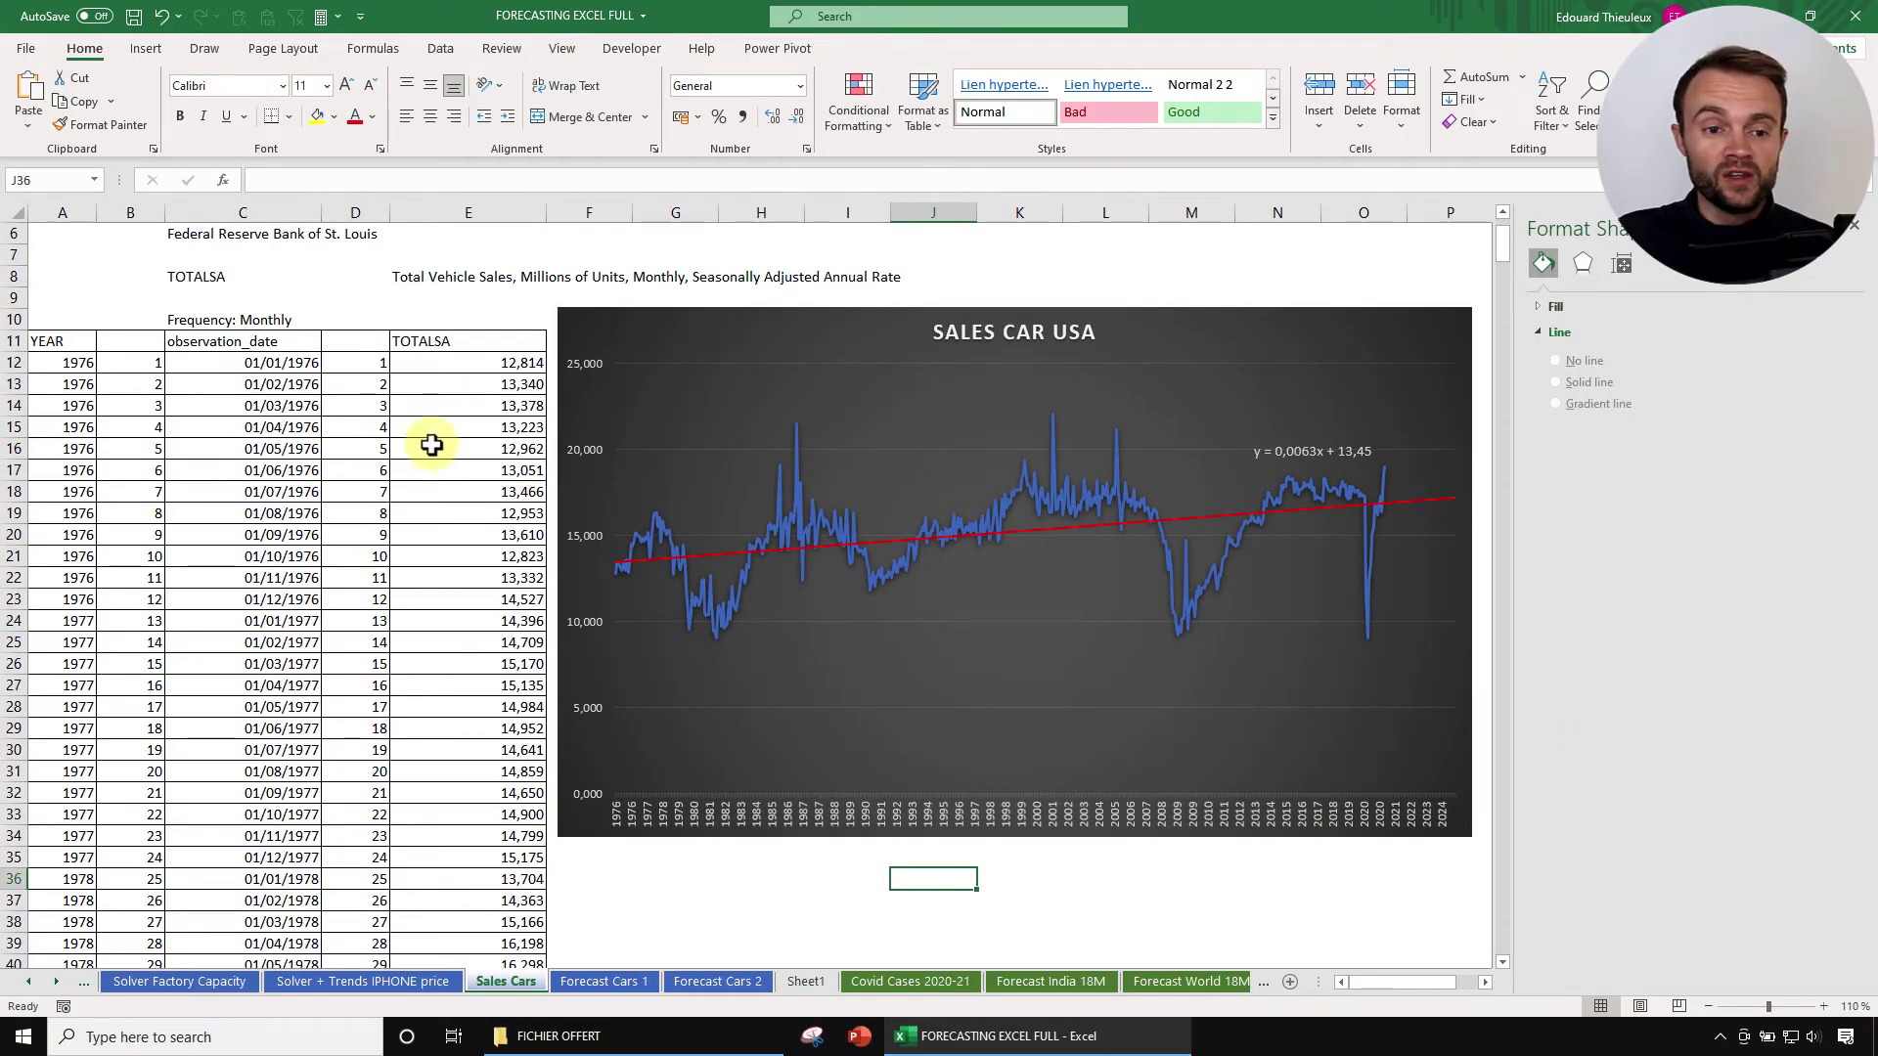
scroll(390, 427, "up", 2)
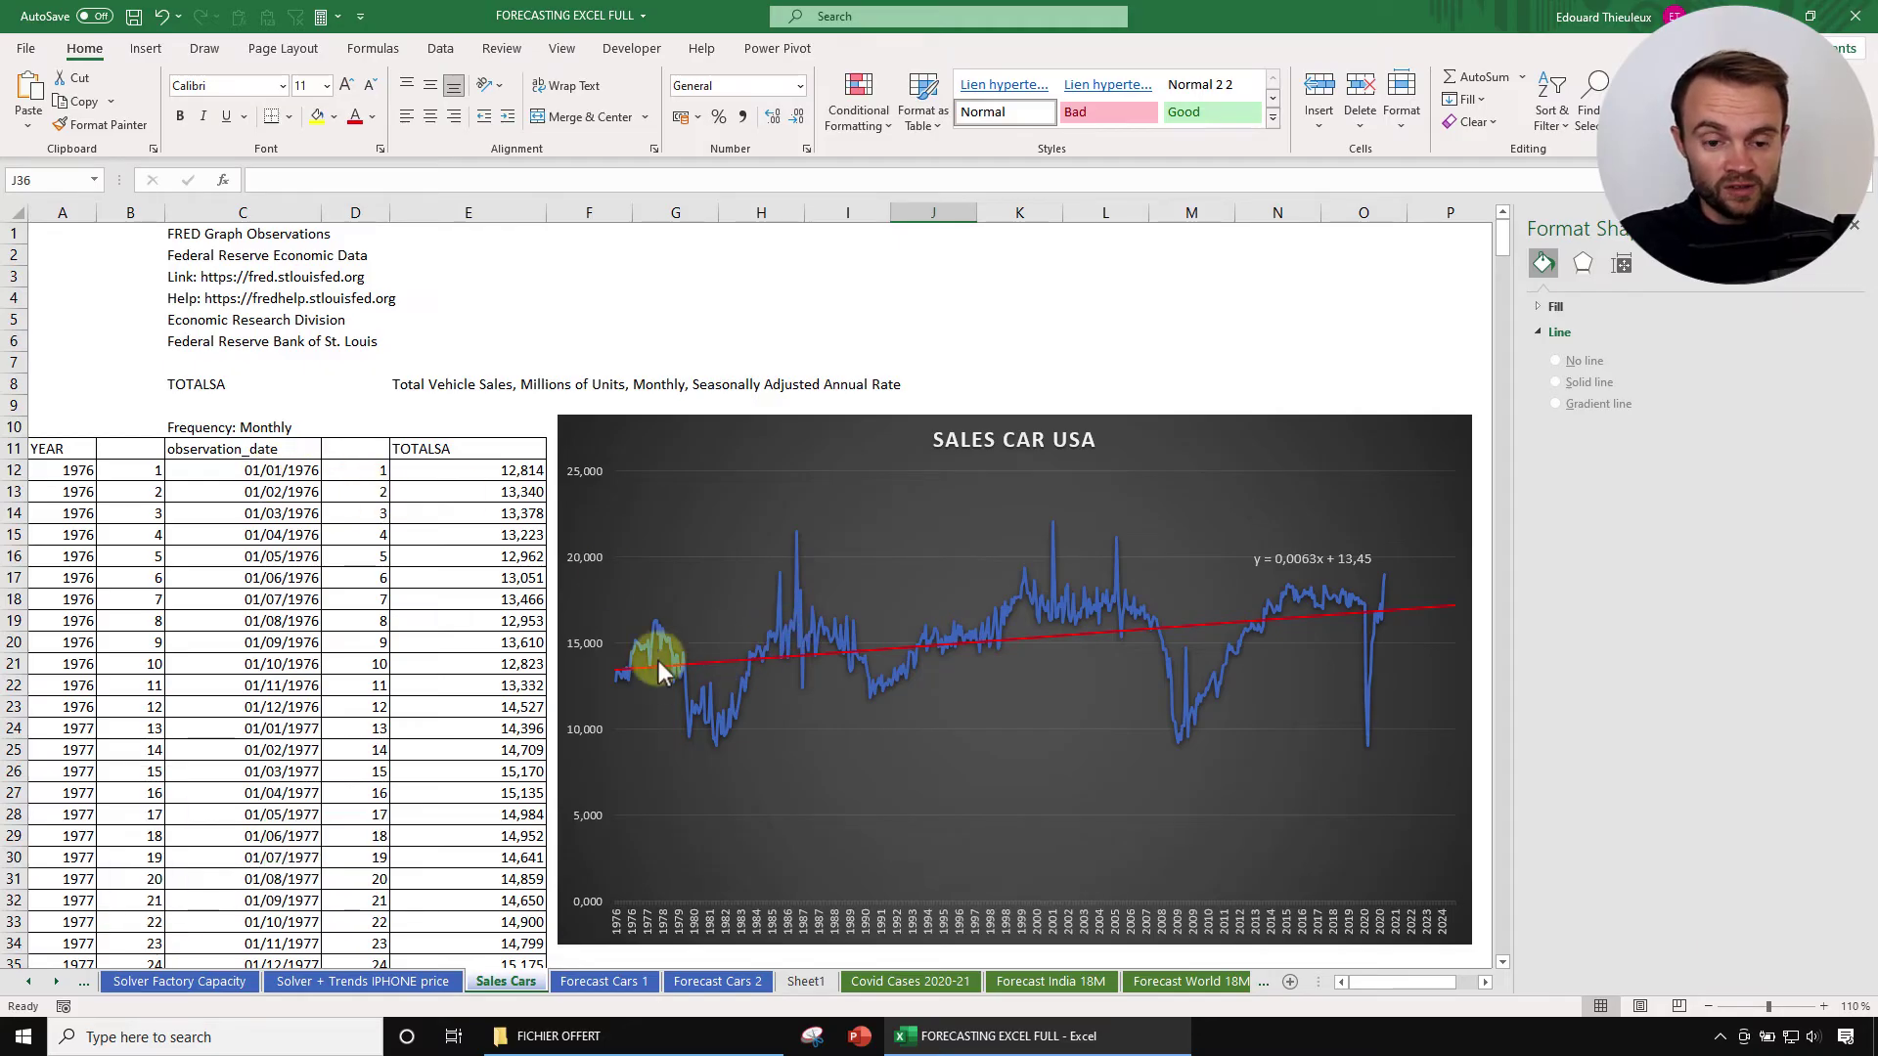
Step: Move the SALES CAR USA chart up and left to about cell E6 and examine the slope in its trendline equation
left_click_drag(1220, 440, 1174, 418)
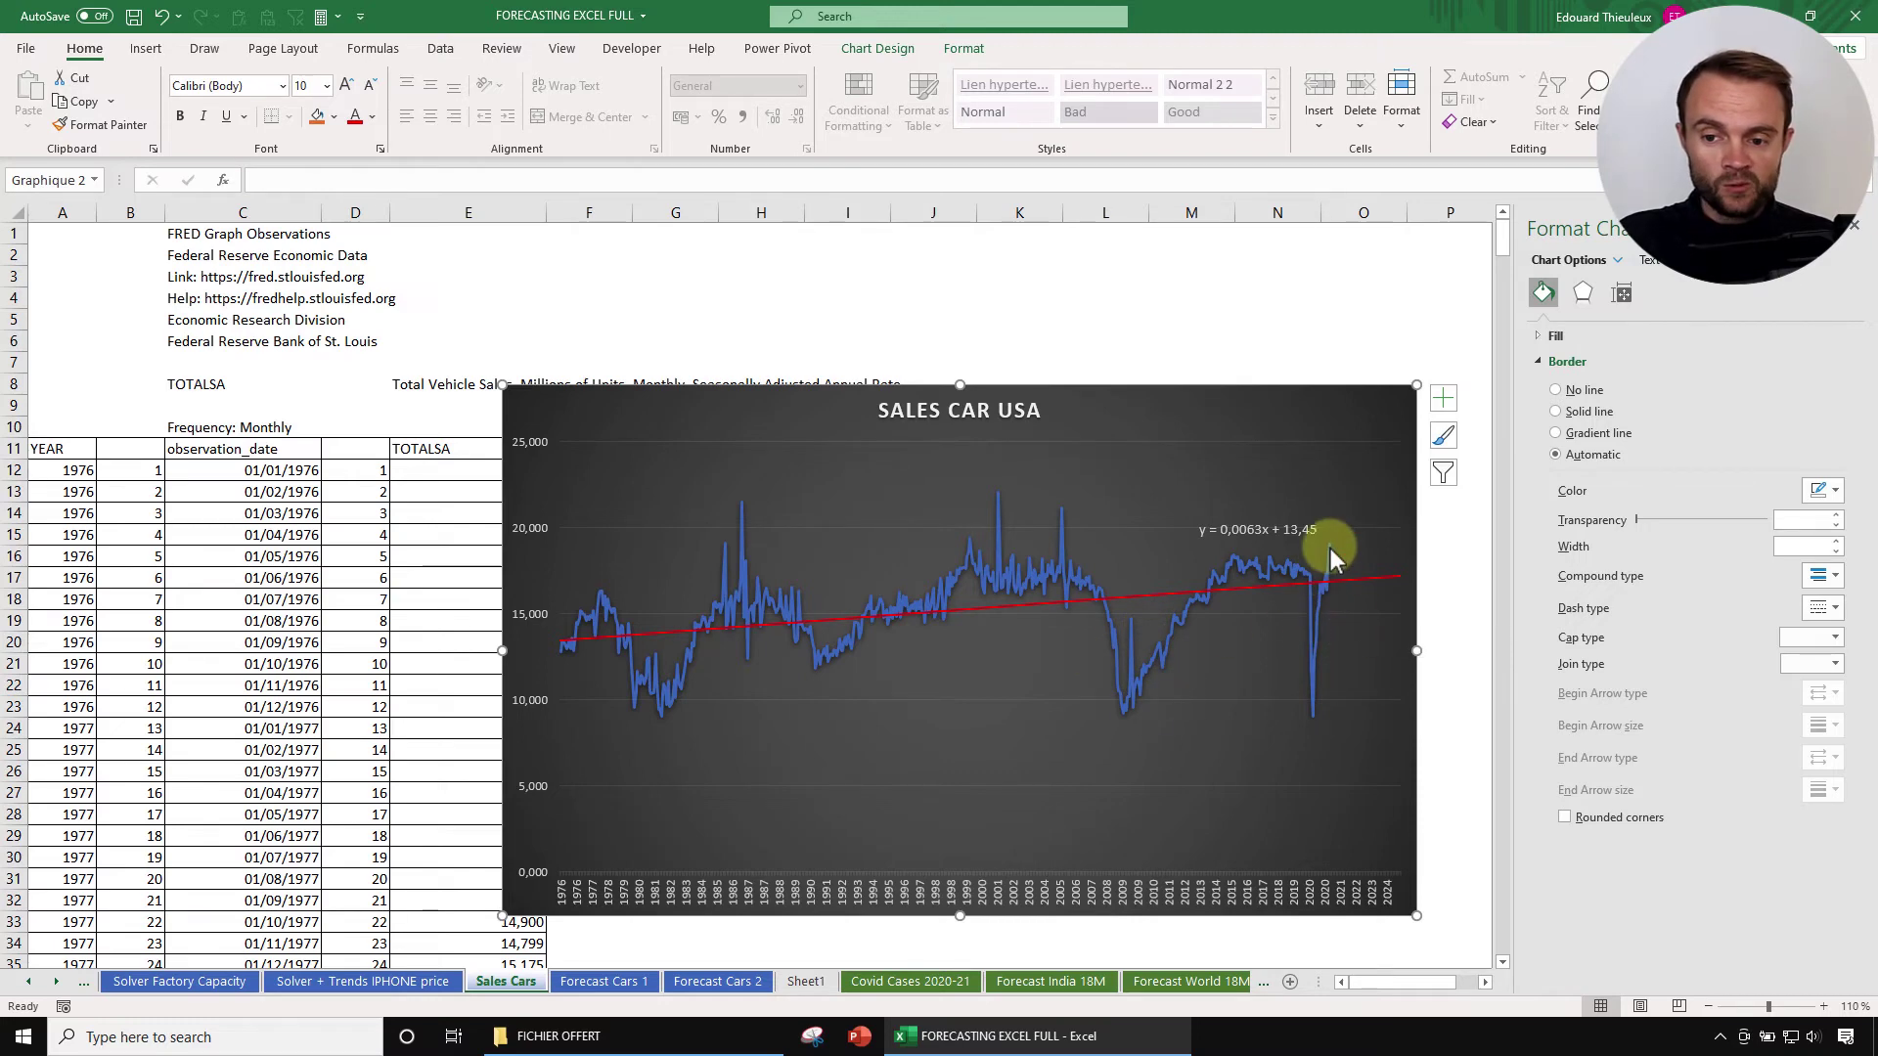
mouse_move(1332, 555)
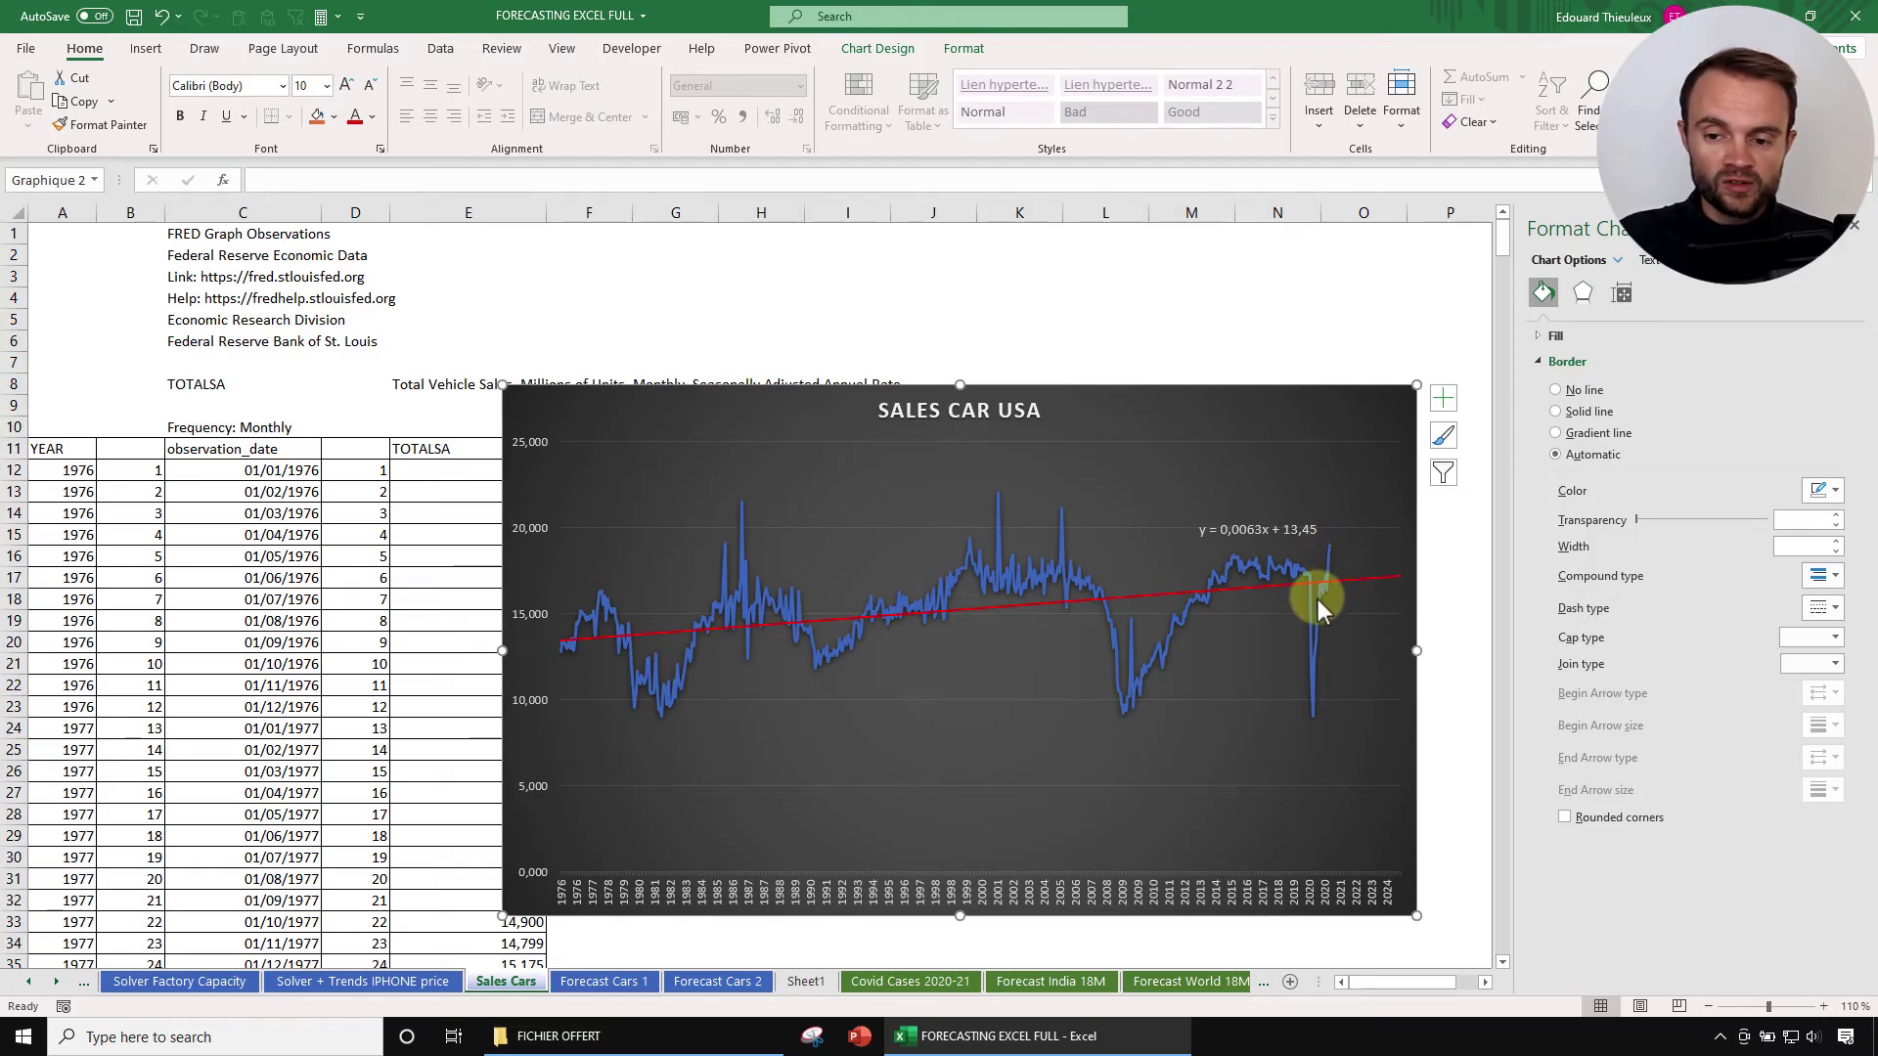
left_click_drag(1234, 428, 1185, 401)
left_click(1186, 499)
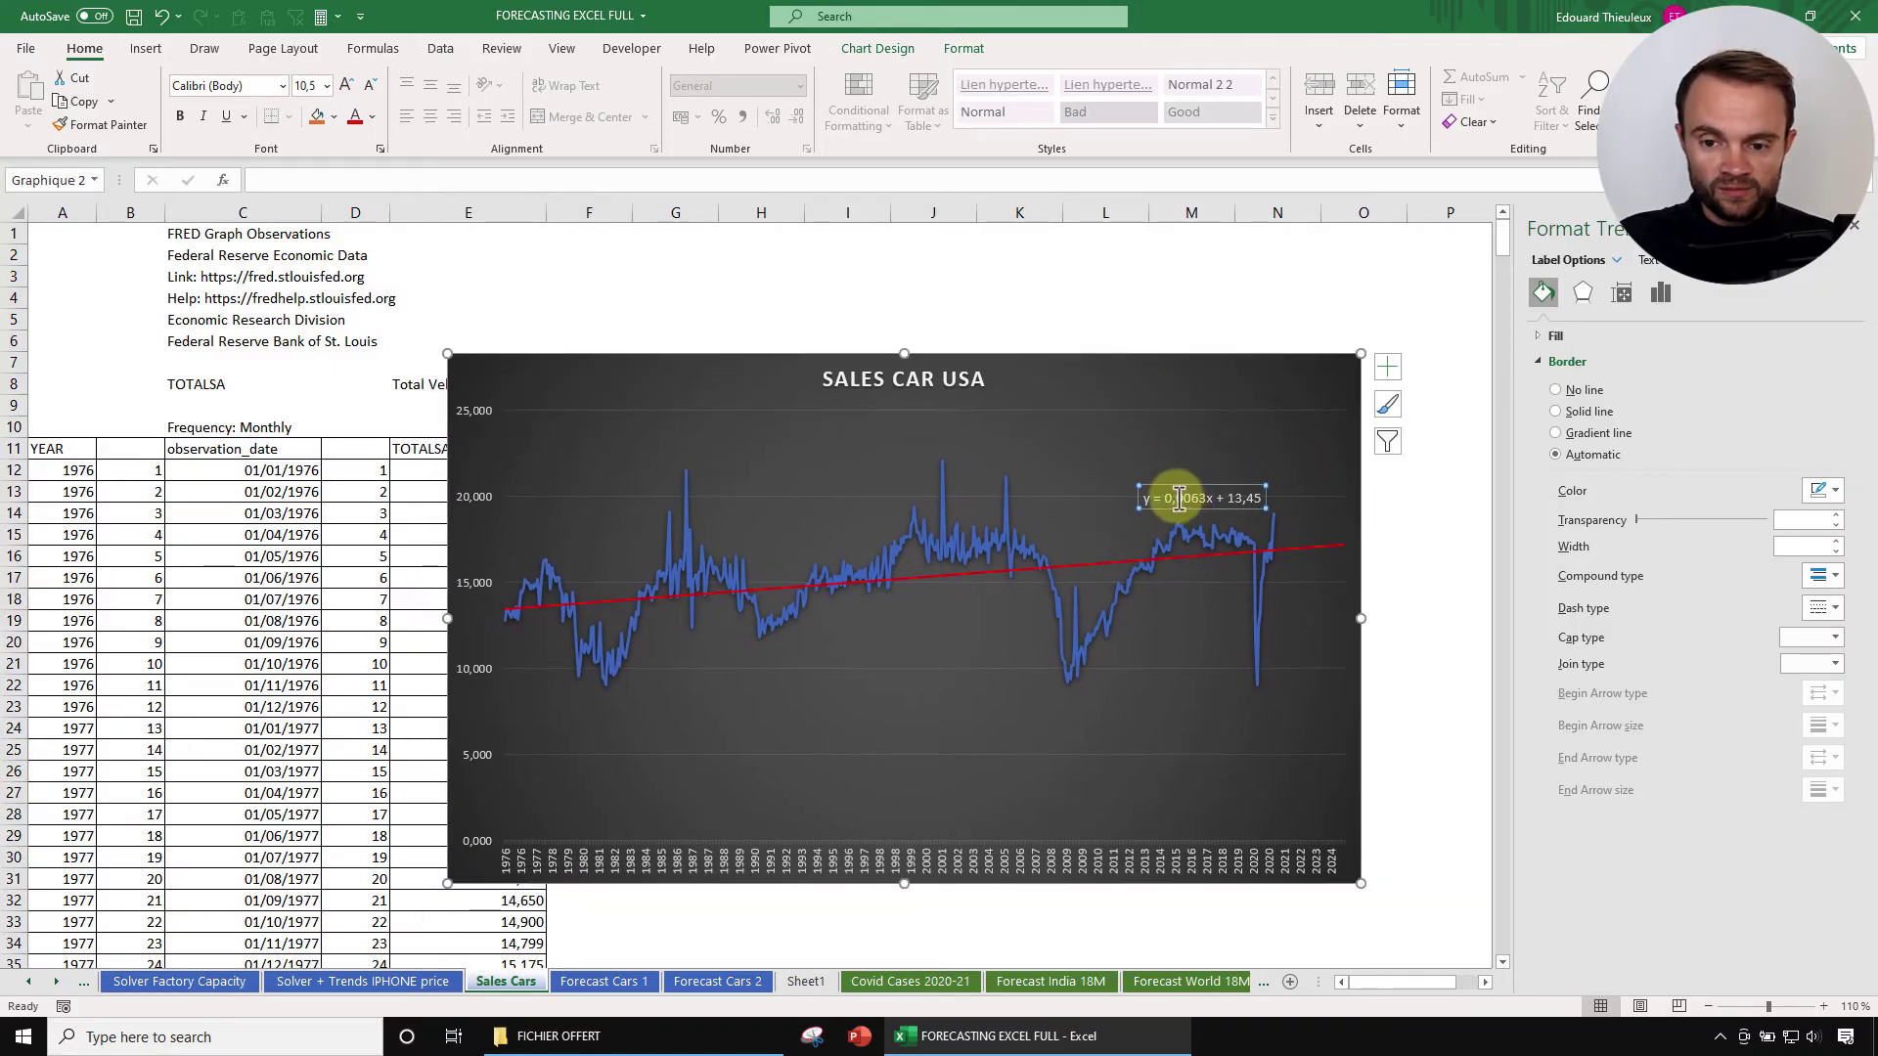
left_click_drag(1216, 501, 1174, 502)
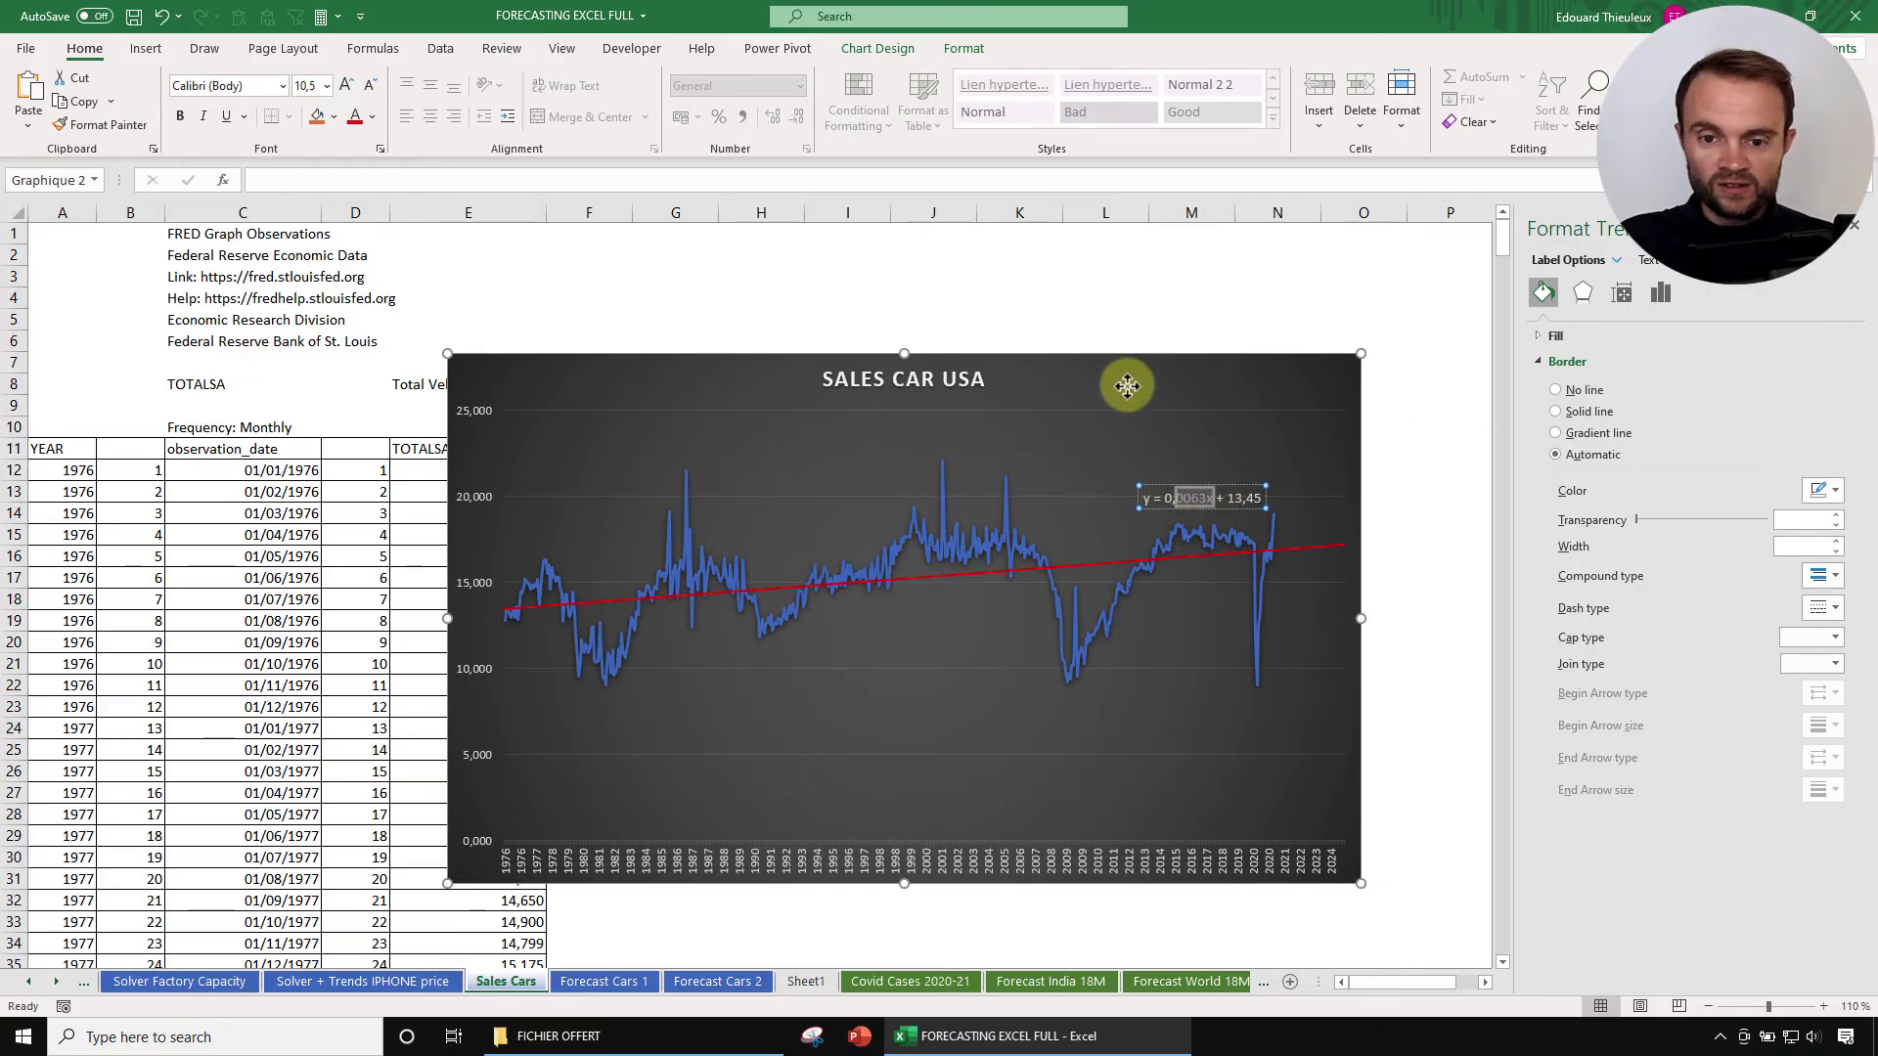
left_click_drag(1126, 388, 1115, 376)
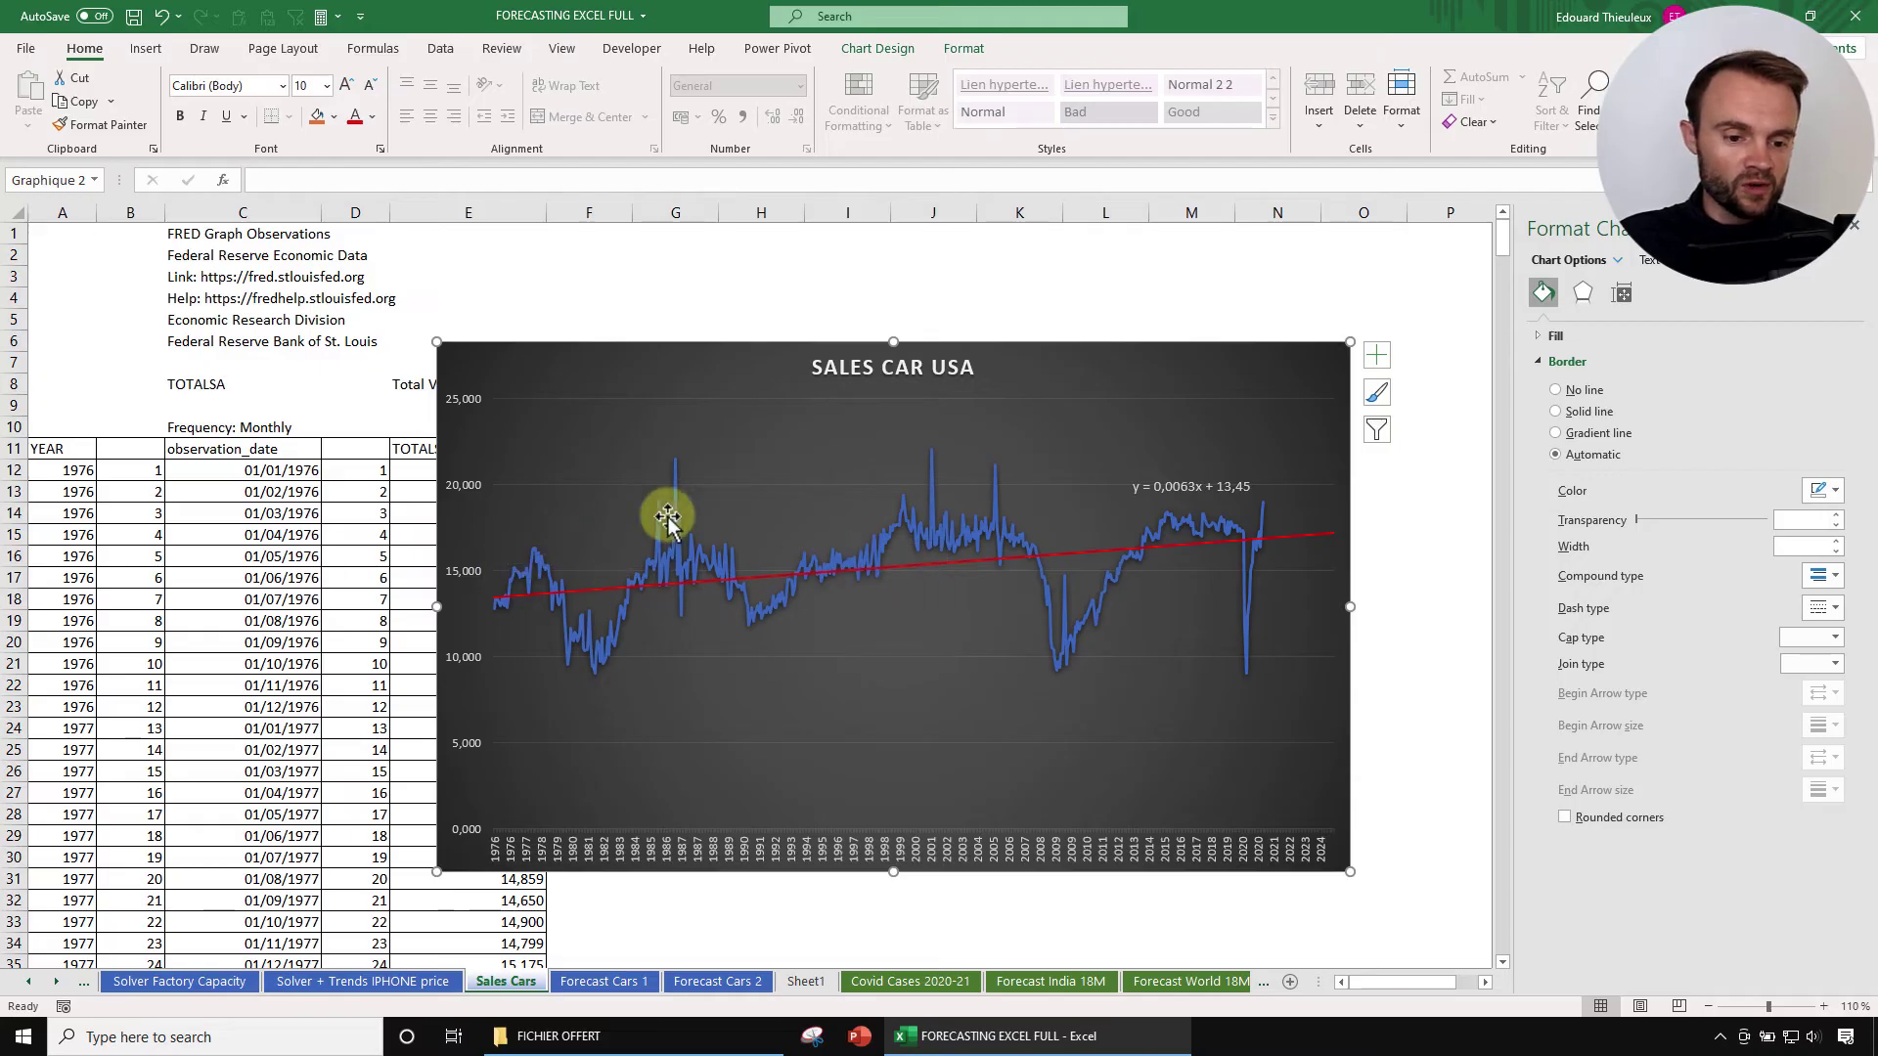
Step: Set the SALES CAR USA trendline to polynomial order 2 with 100 periods of forward forecast after trying exponential and logarithmic types
left_click(1292, 540)
left_click(1621, 293)
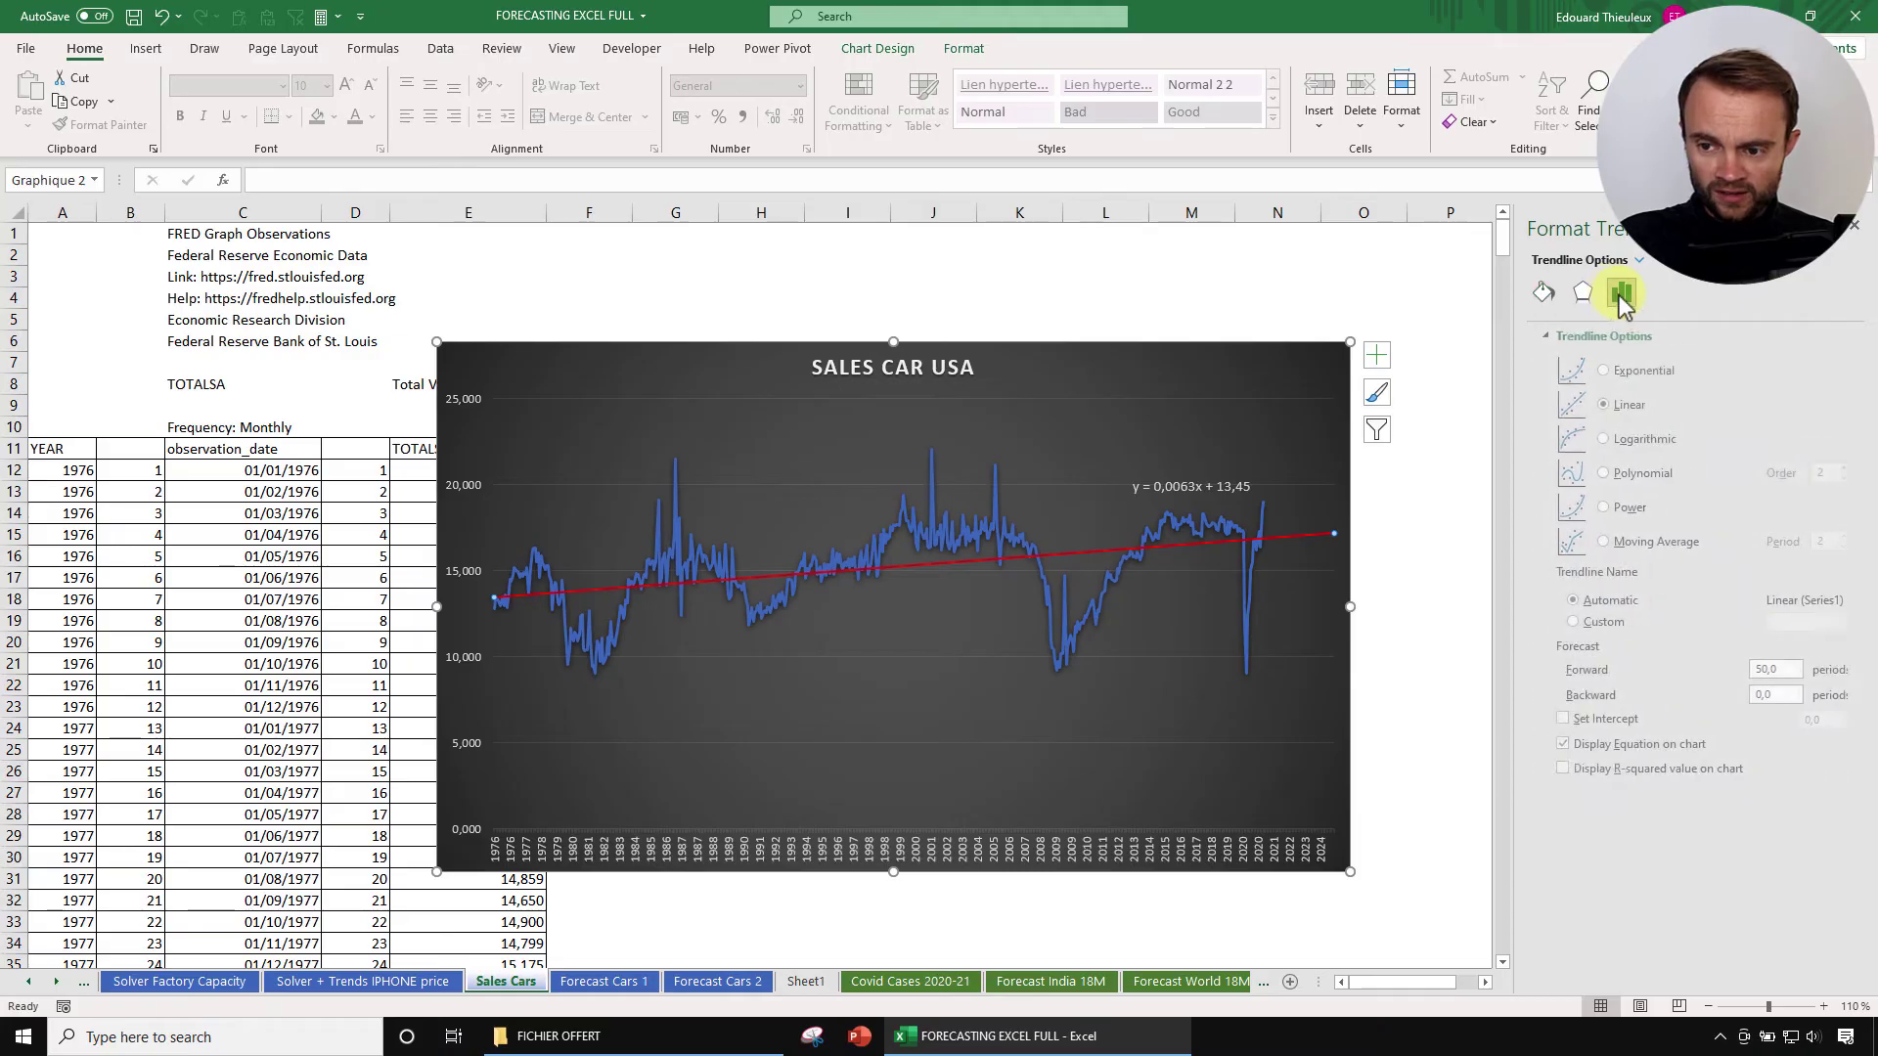
left_click(1619, 404)
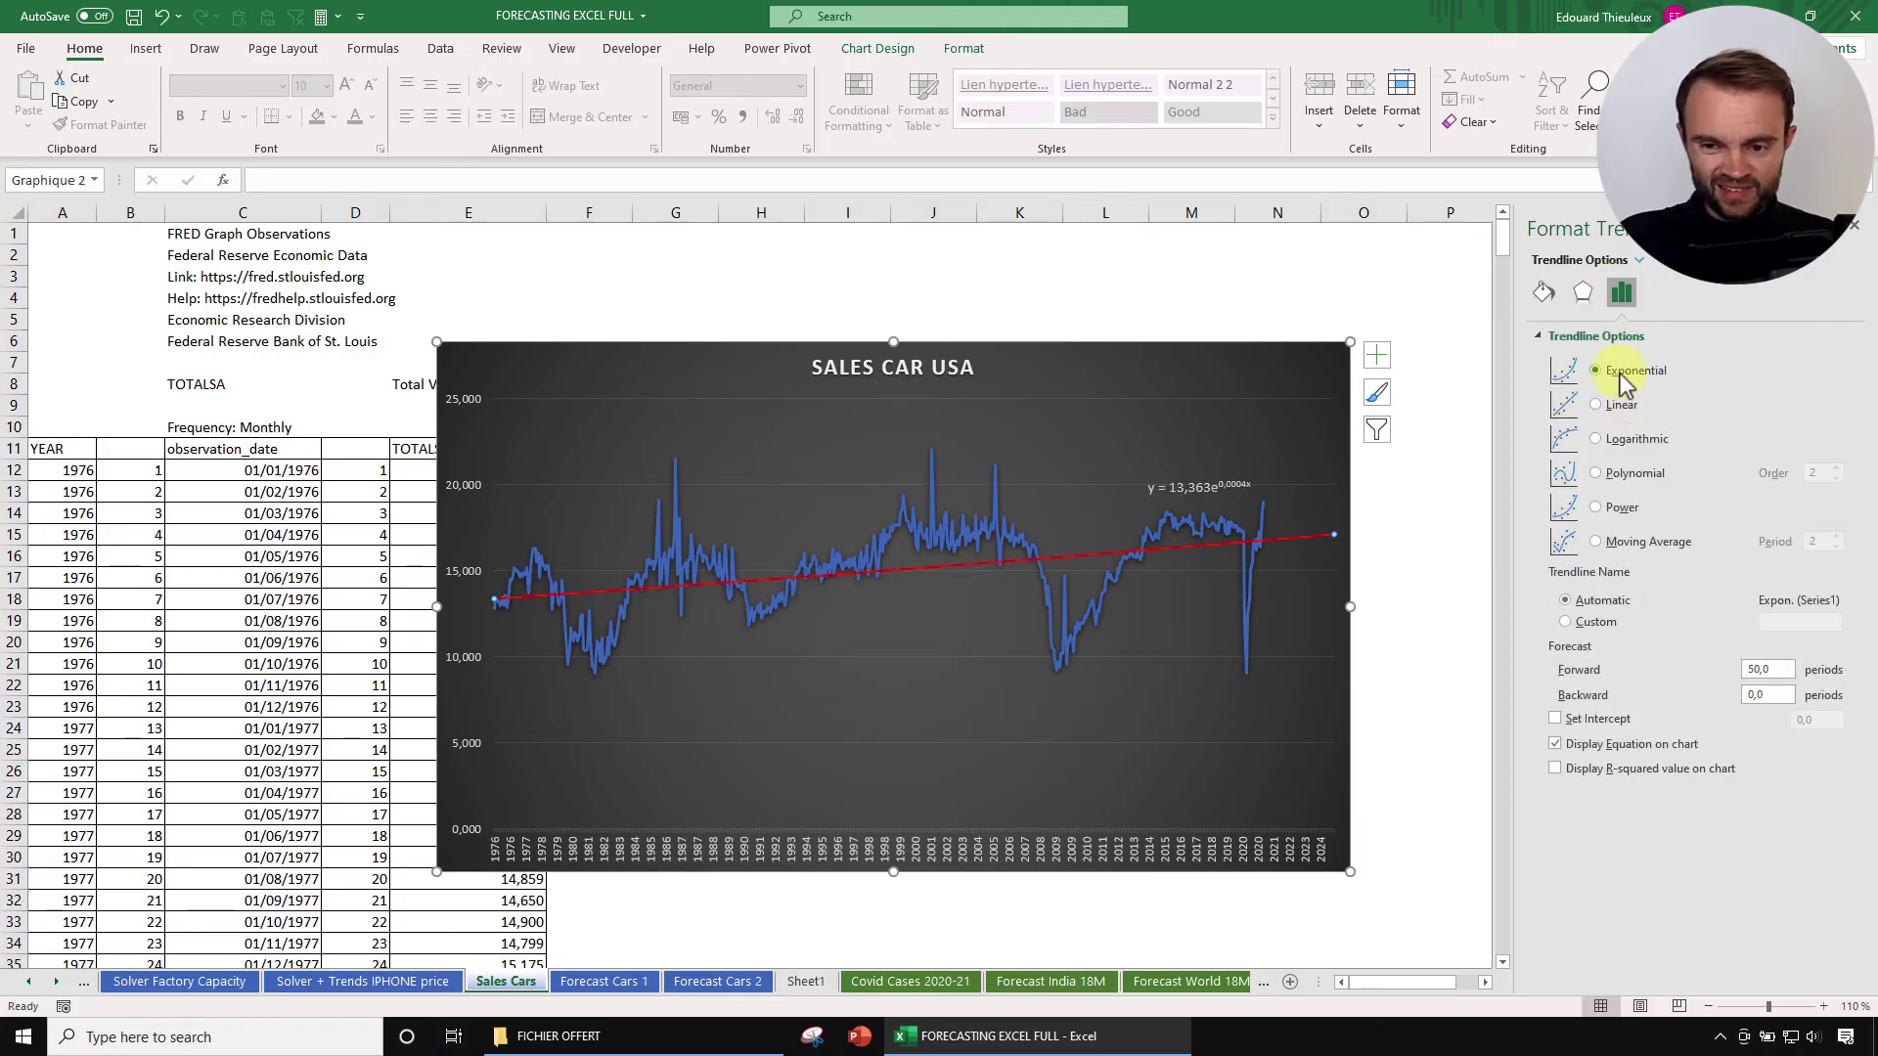
left_click(1637, 452)
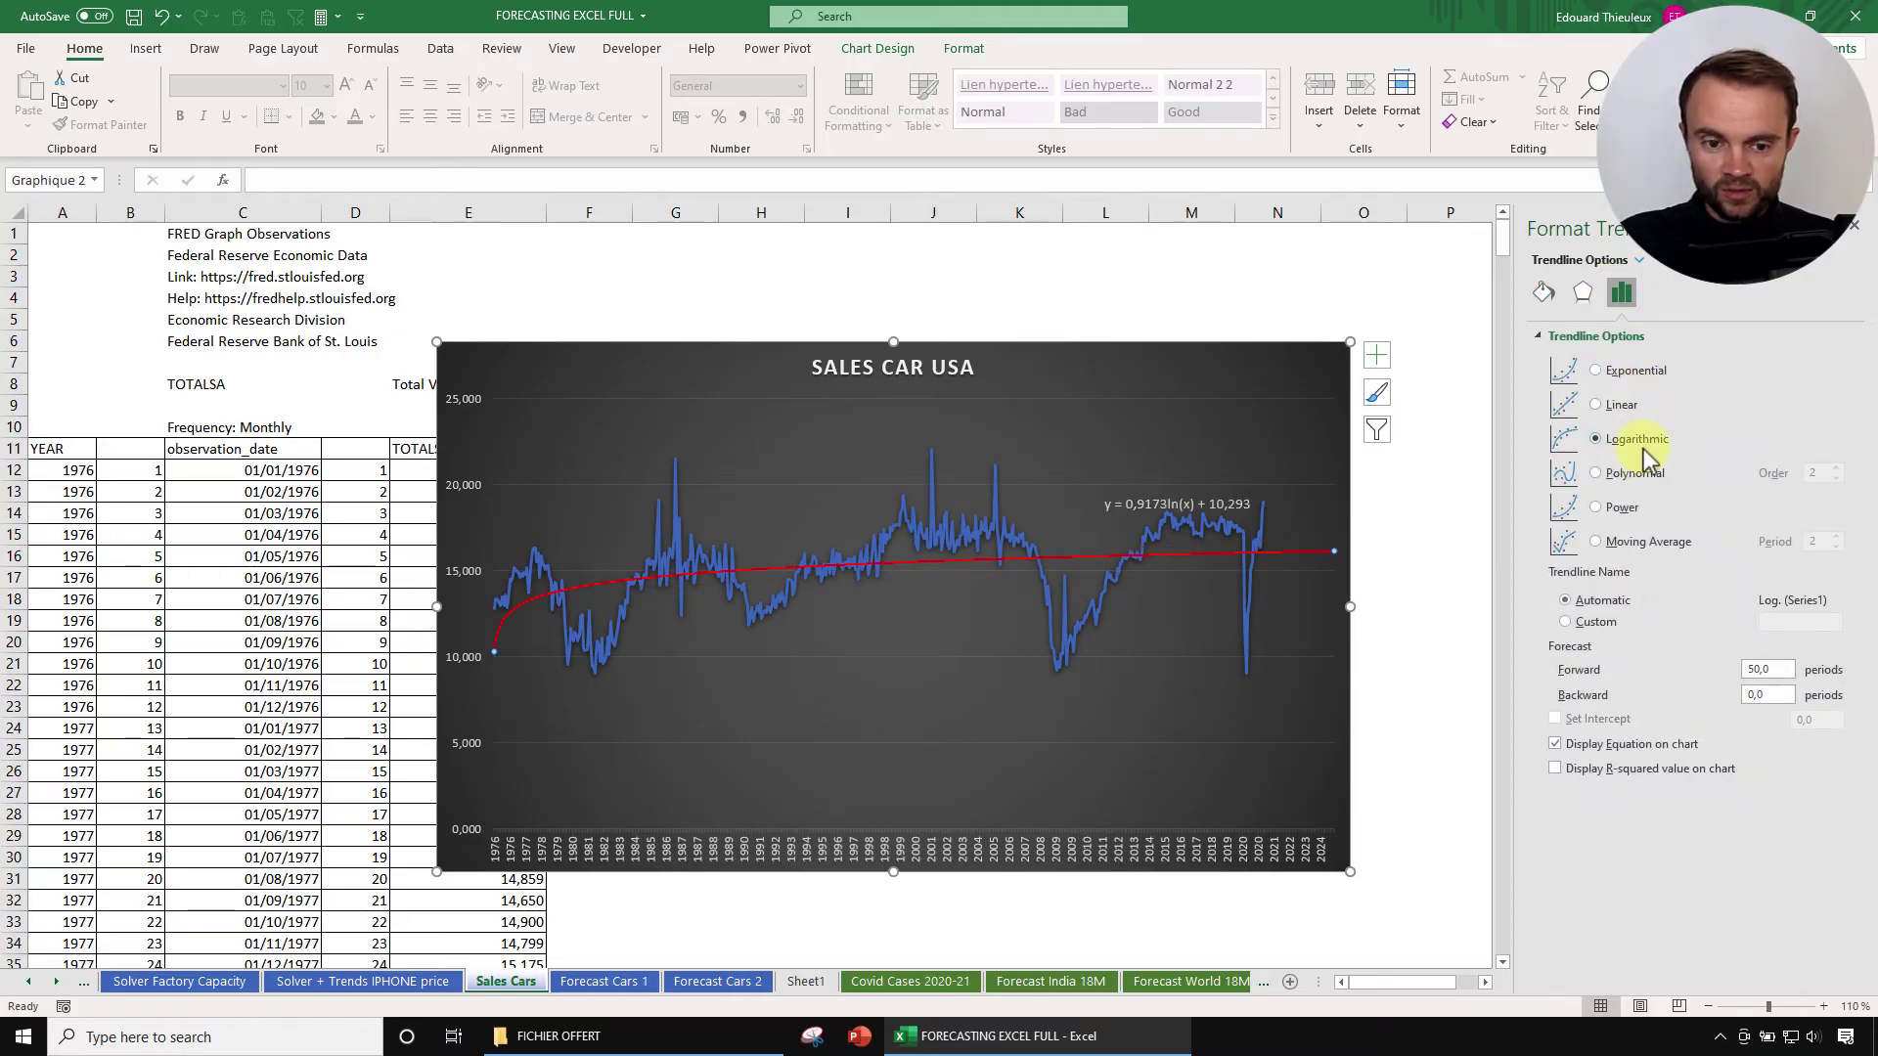
left_click(1623, 476)
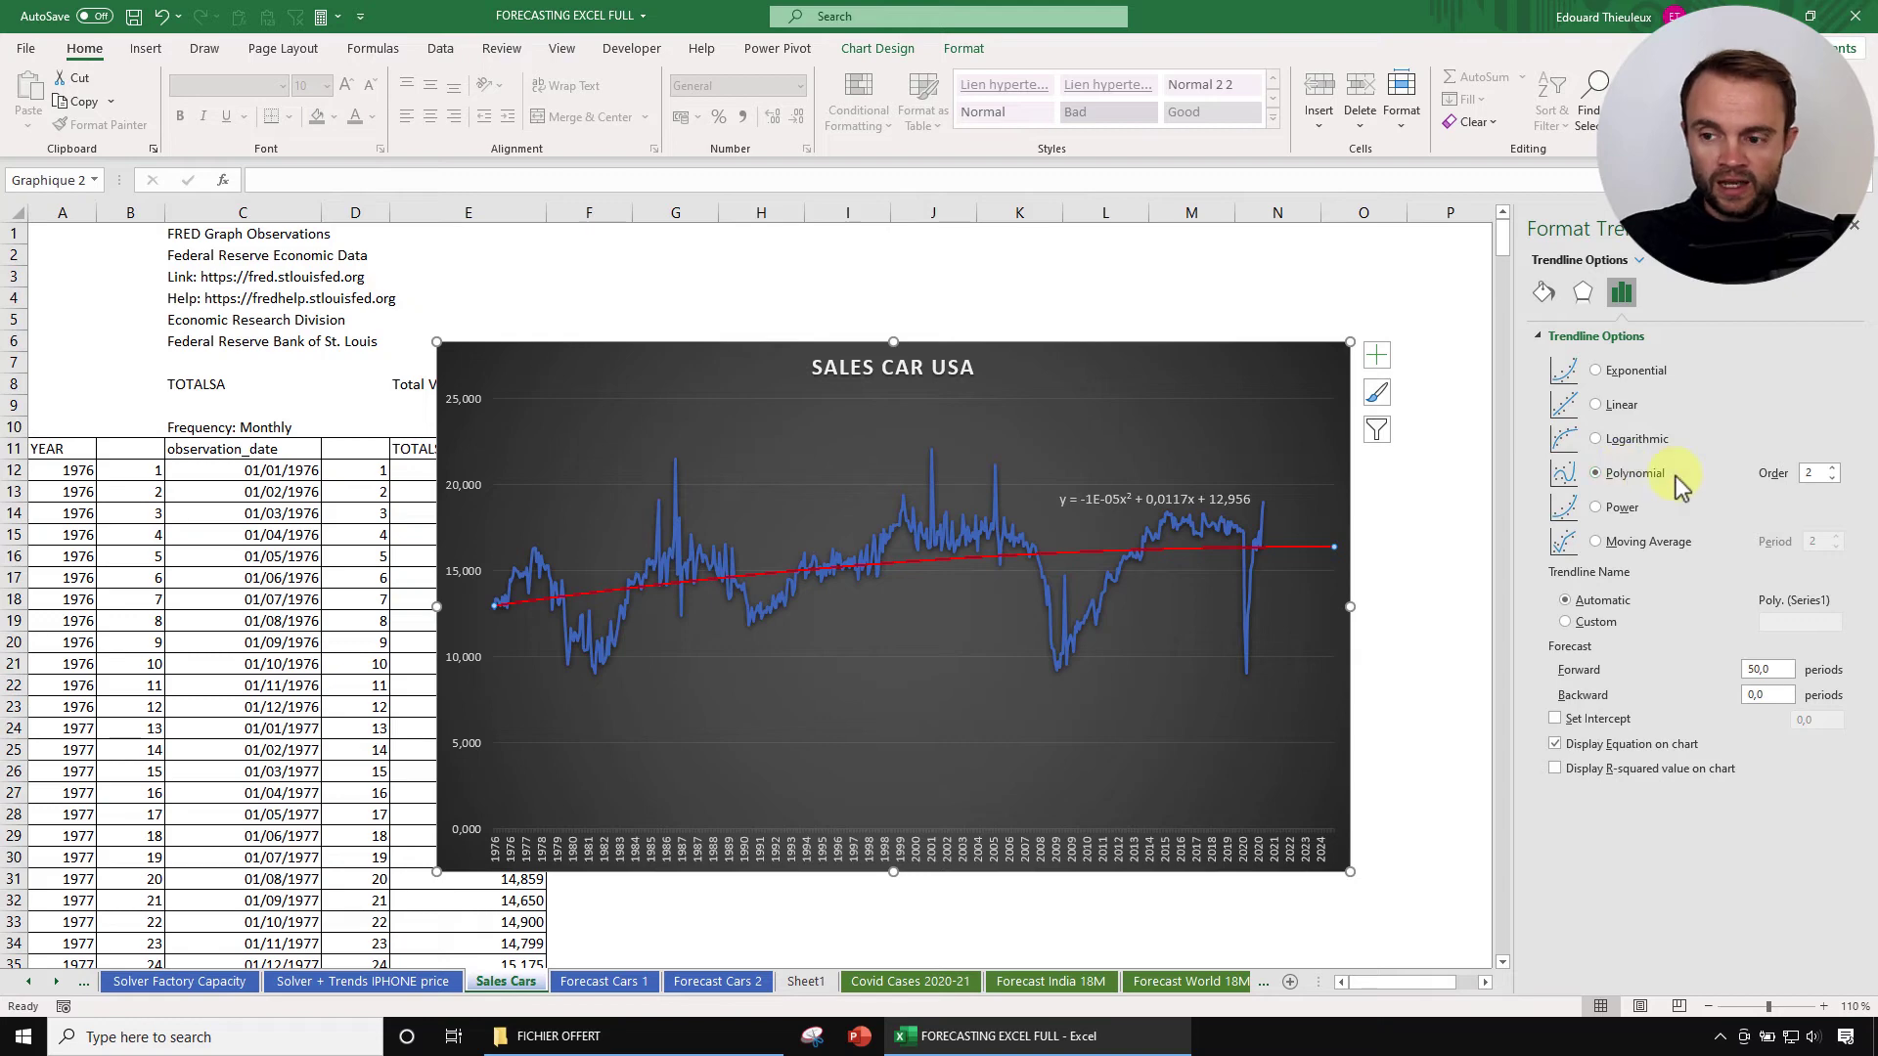
left_click(1831, 479)
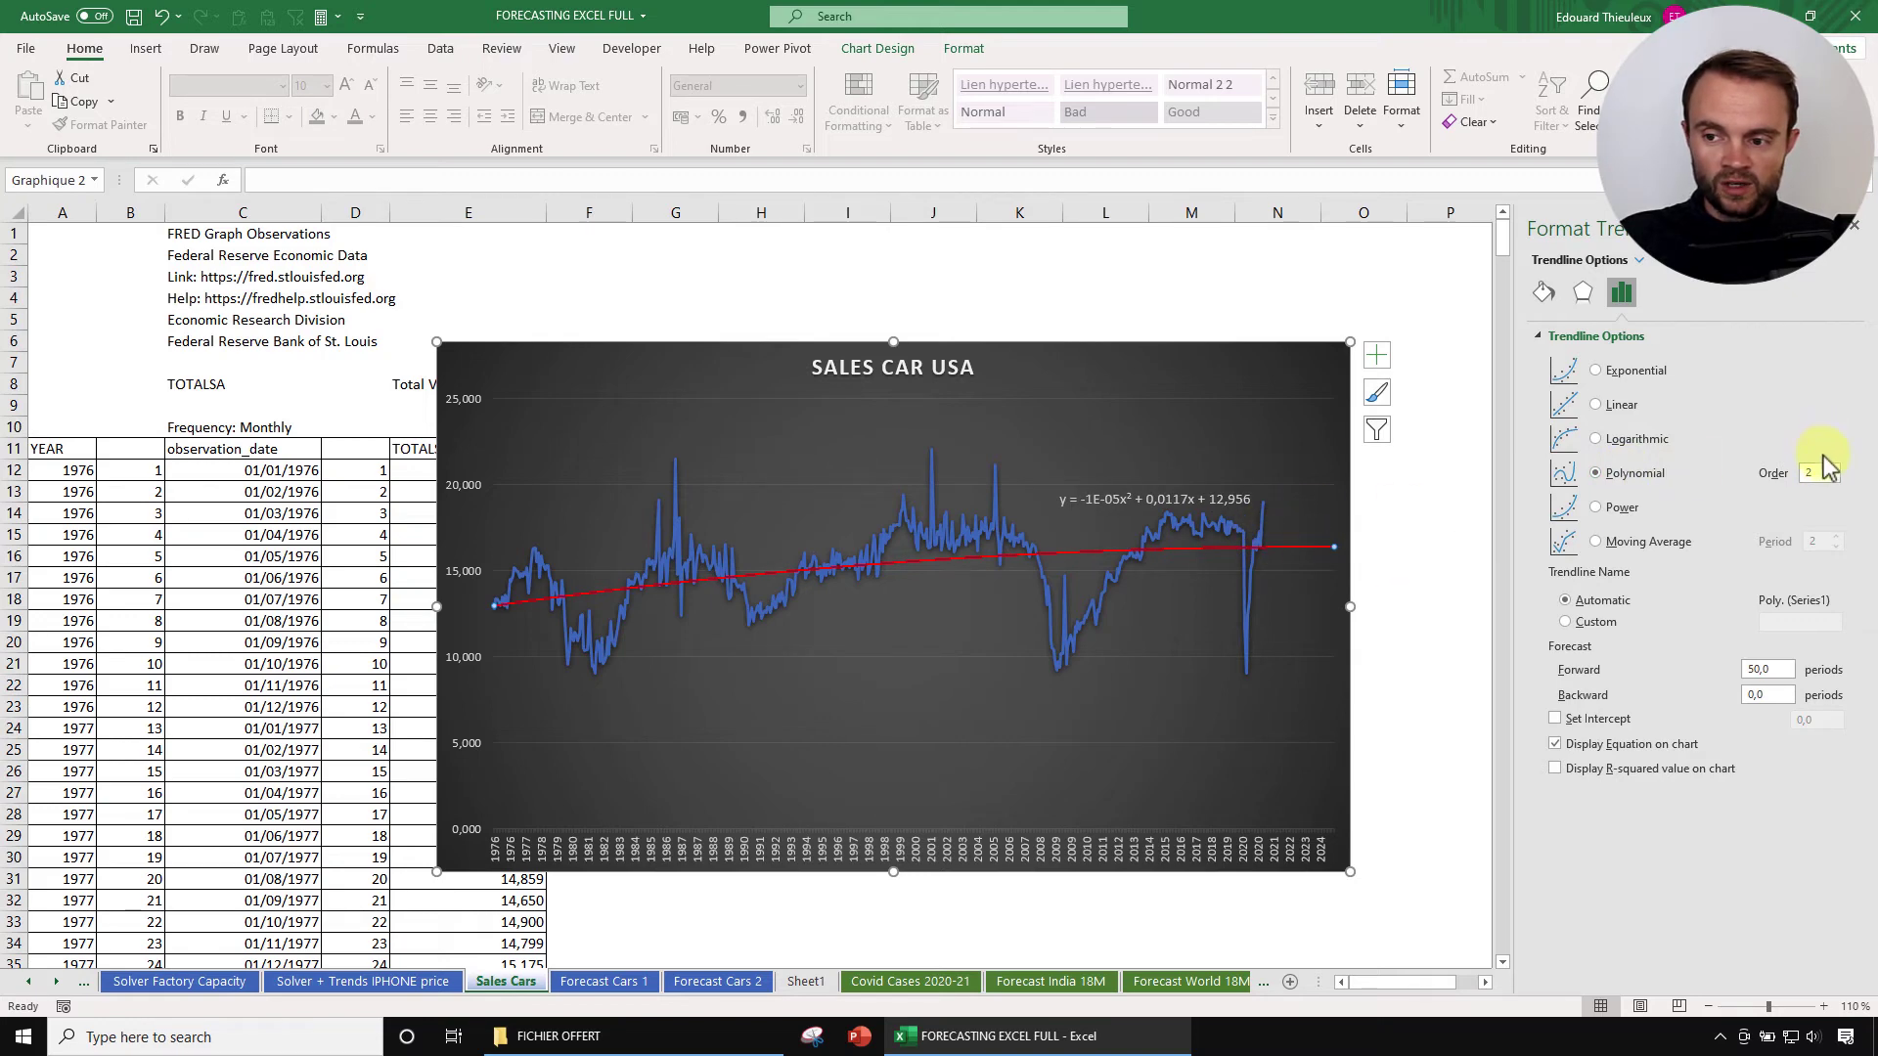
left_click(1833, 468)
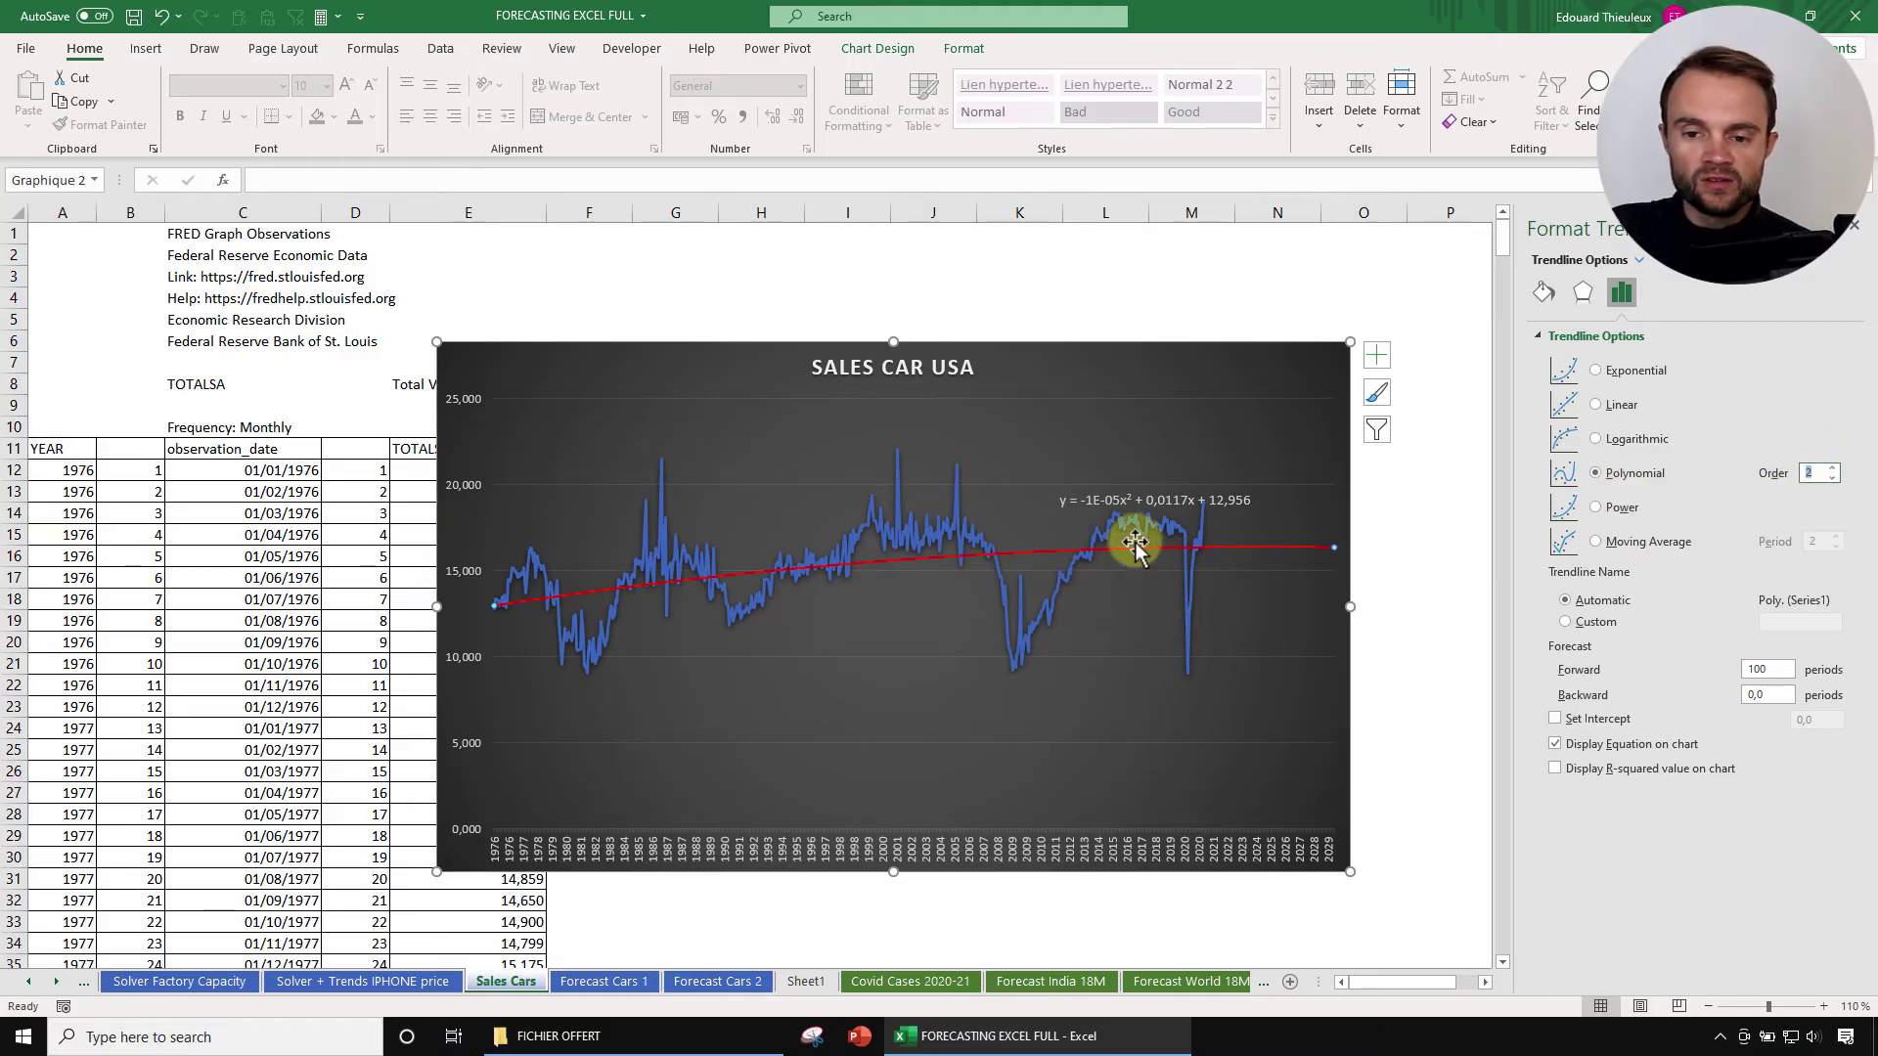
Step: Move the SALES CAR USA chart clear of column E and start a forecast sheet from the data in D12:E555
left_click_drag(1095, 360, 1182, 353)
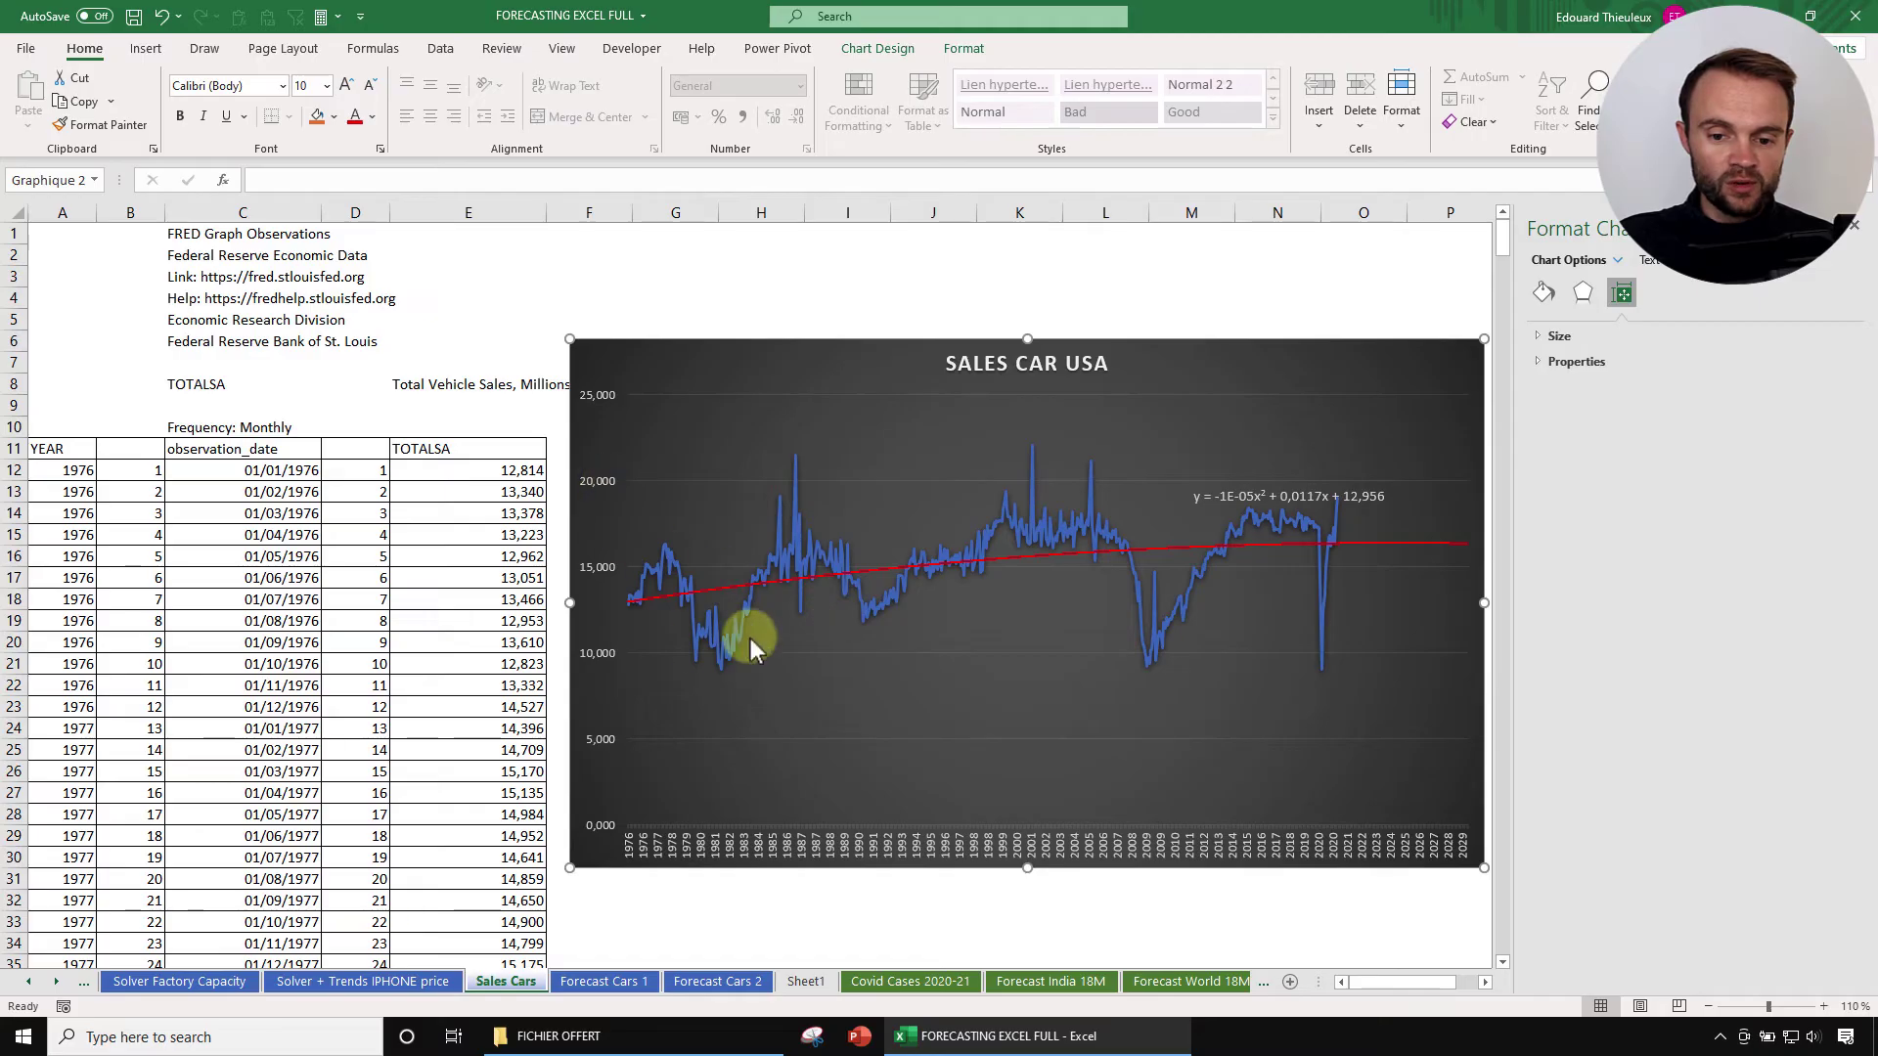
key("Escape")
left_click_drag(352, 471, 442, 473)
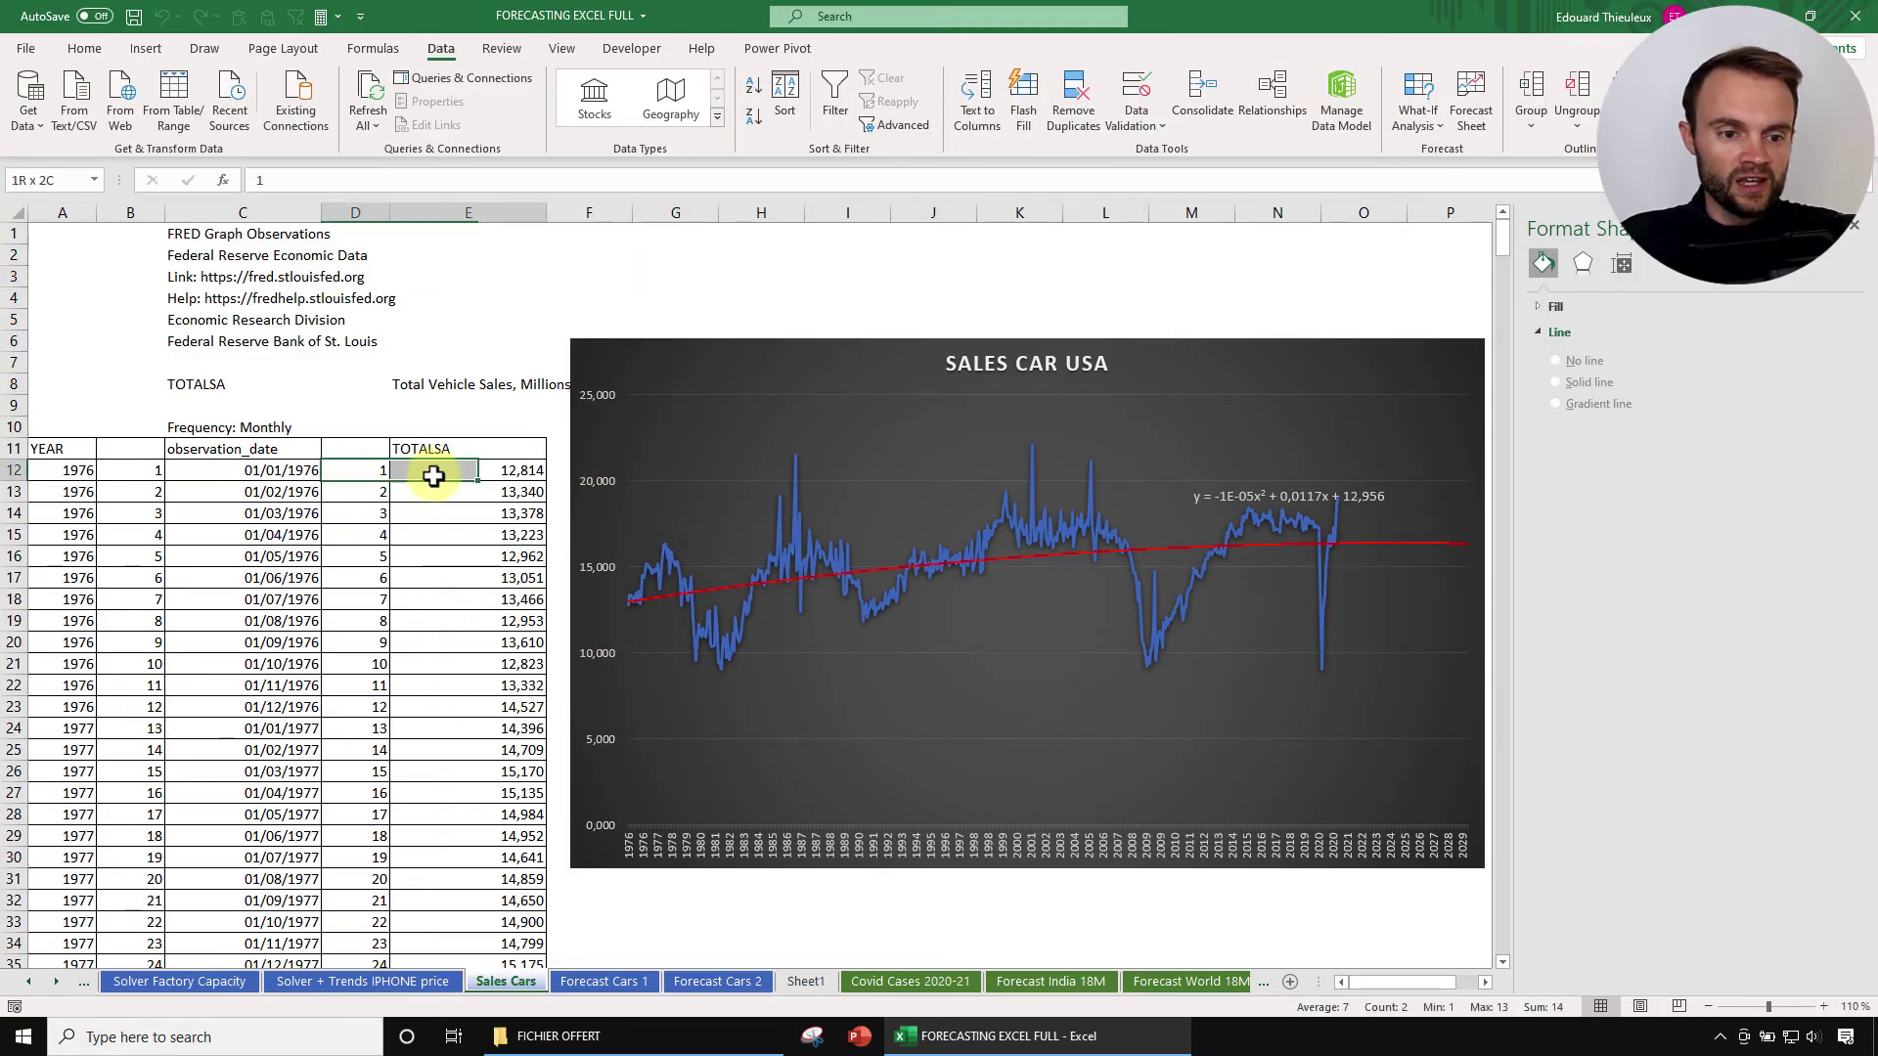
key("ctrl+shift+Down")
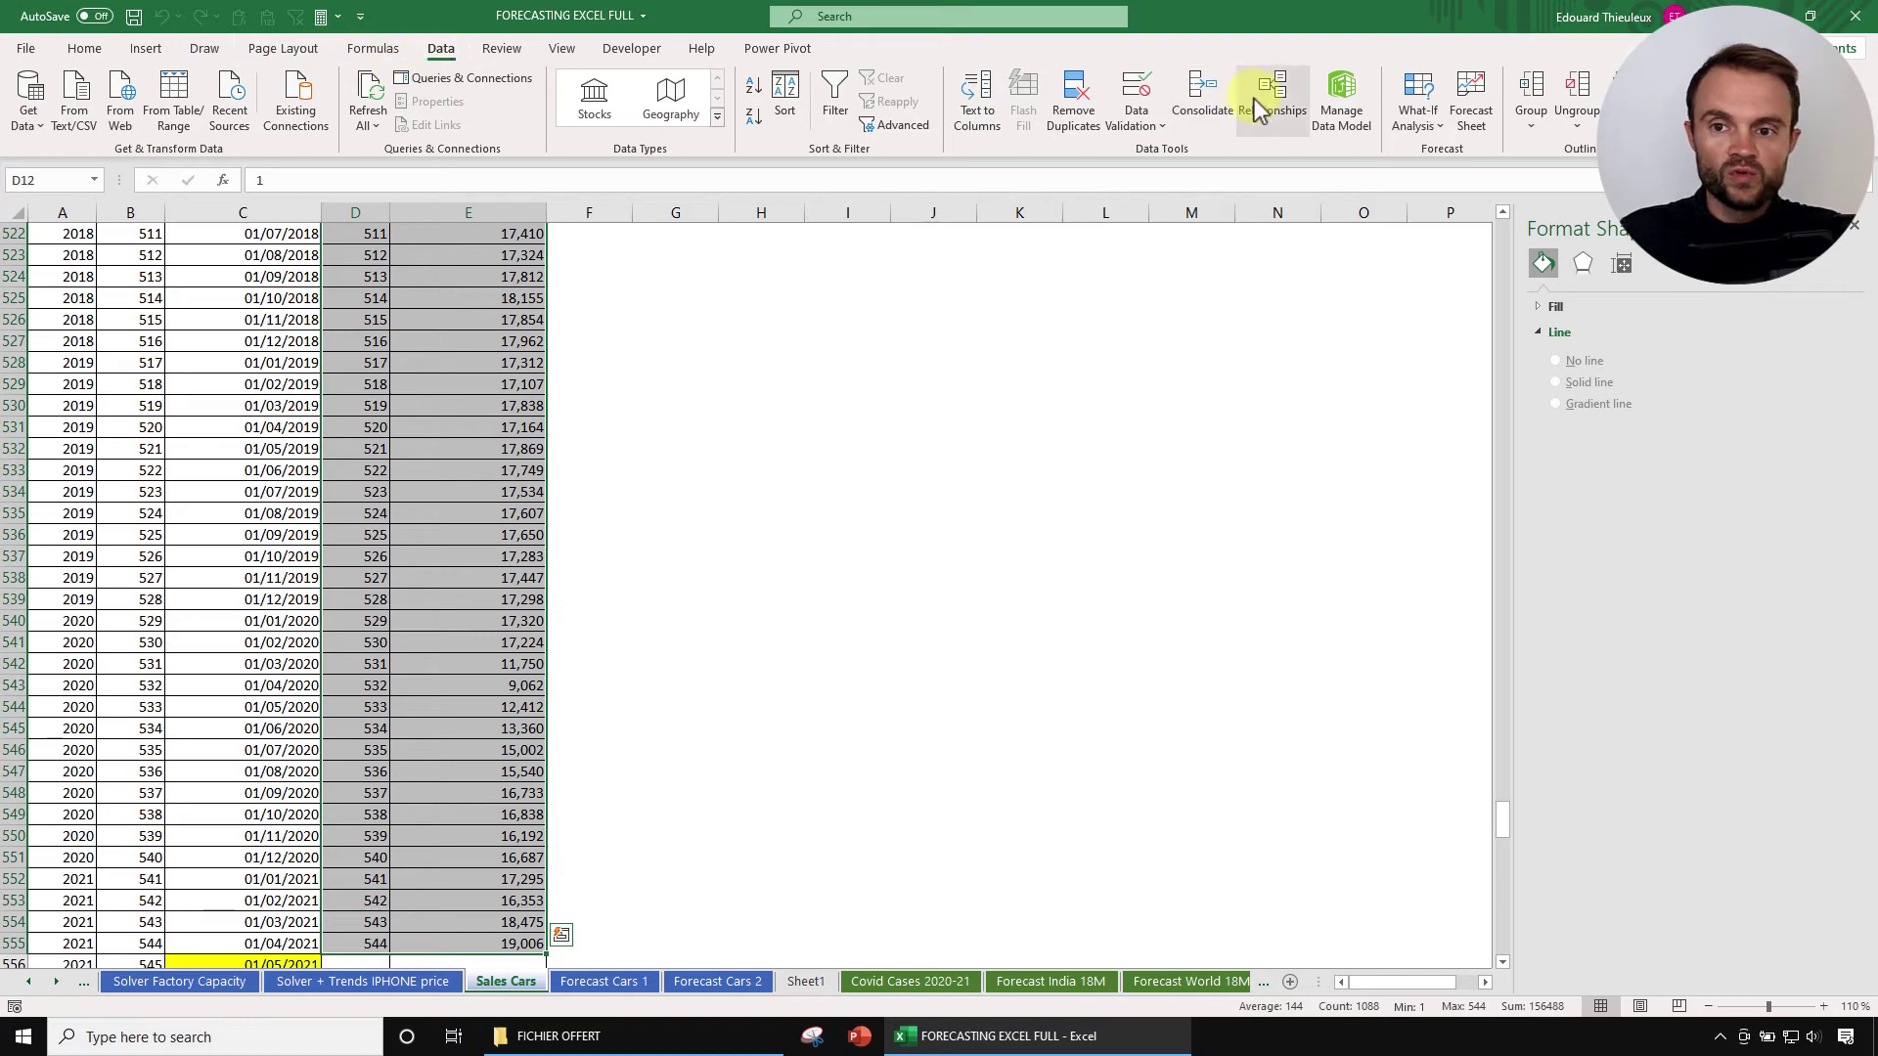
left_click(1476, 97)
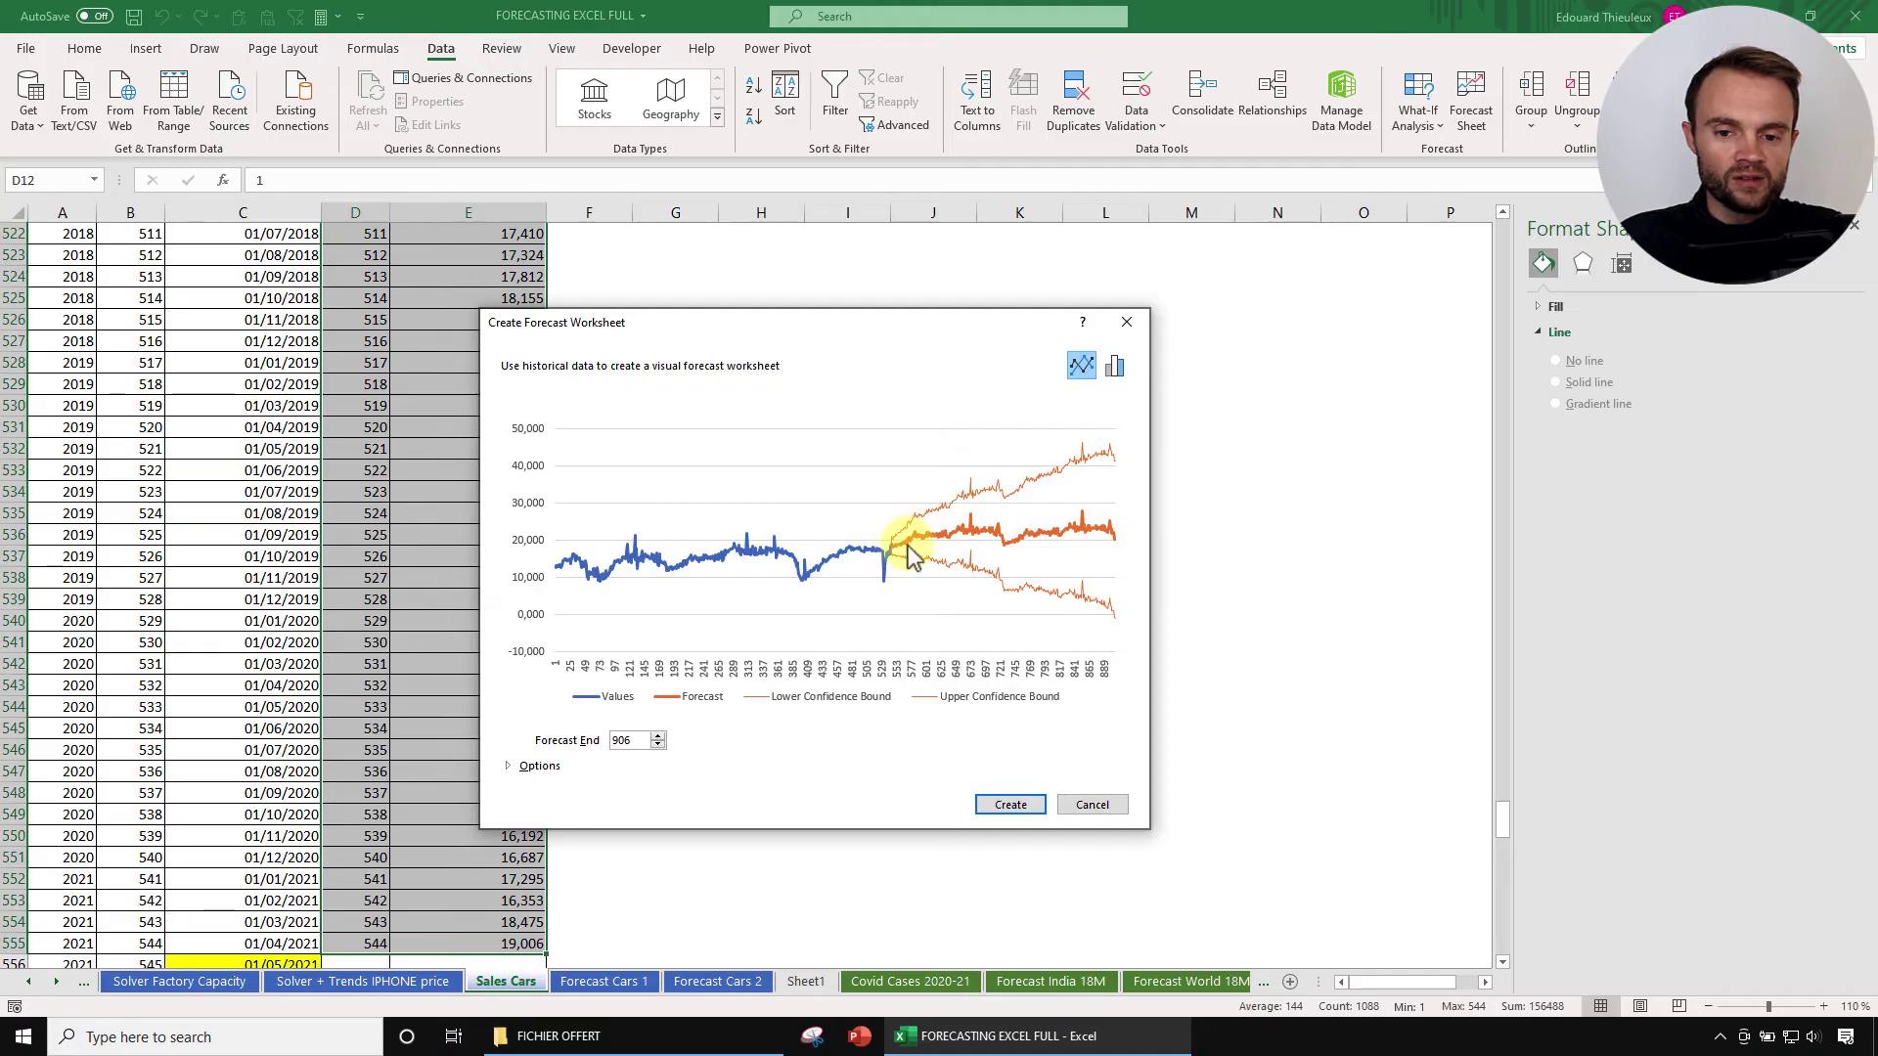
Step: Create the forecast worksheet with Forecast End 700, a 60% confidence interval, manual seasonality 12 and forecast statistics included
left_click(534, 767)
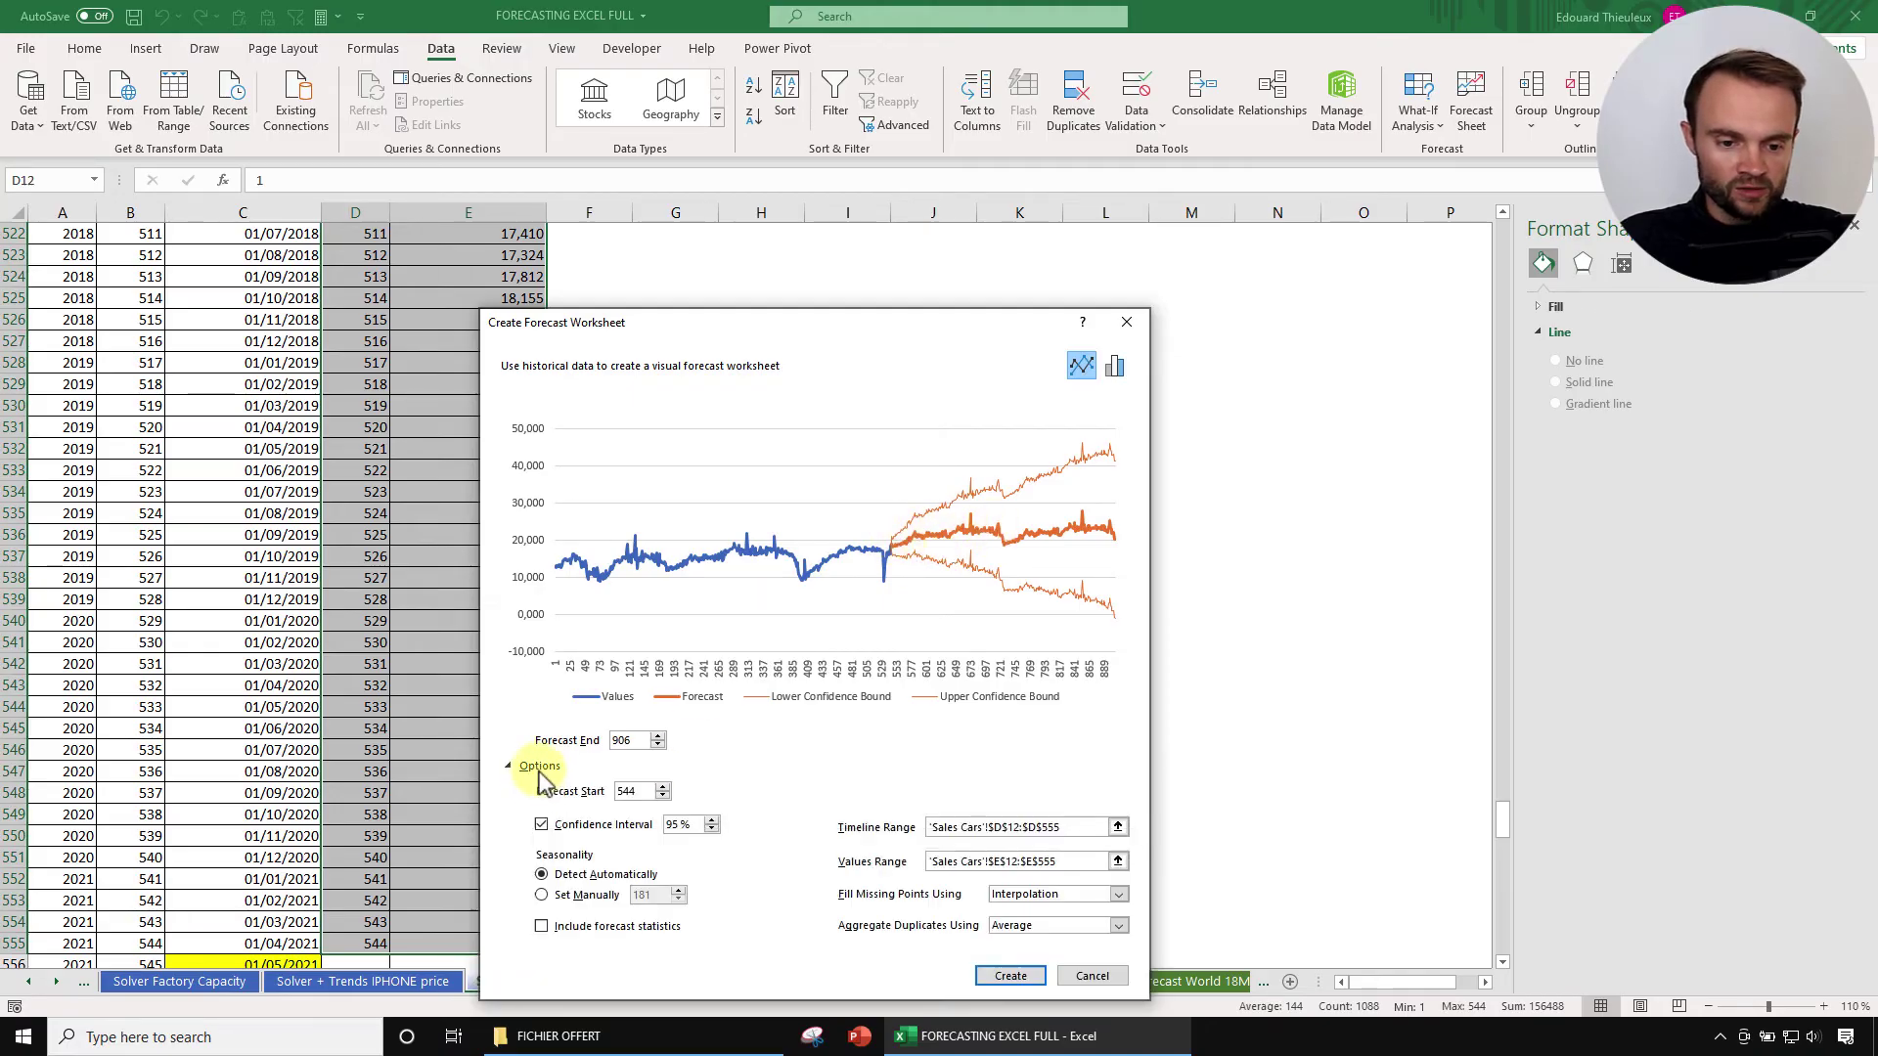
double_click(637, 740)
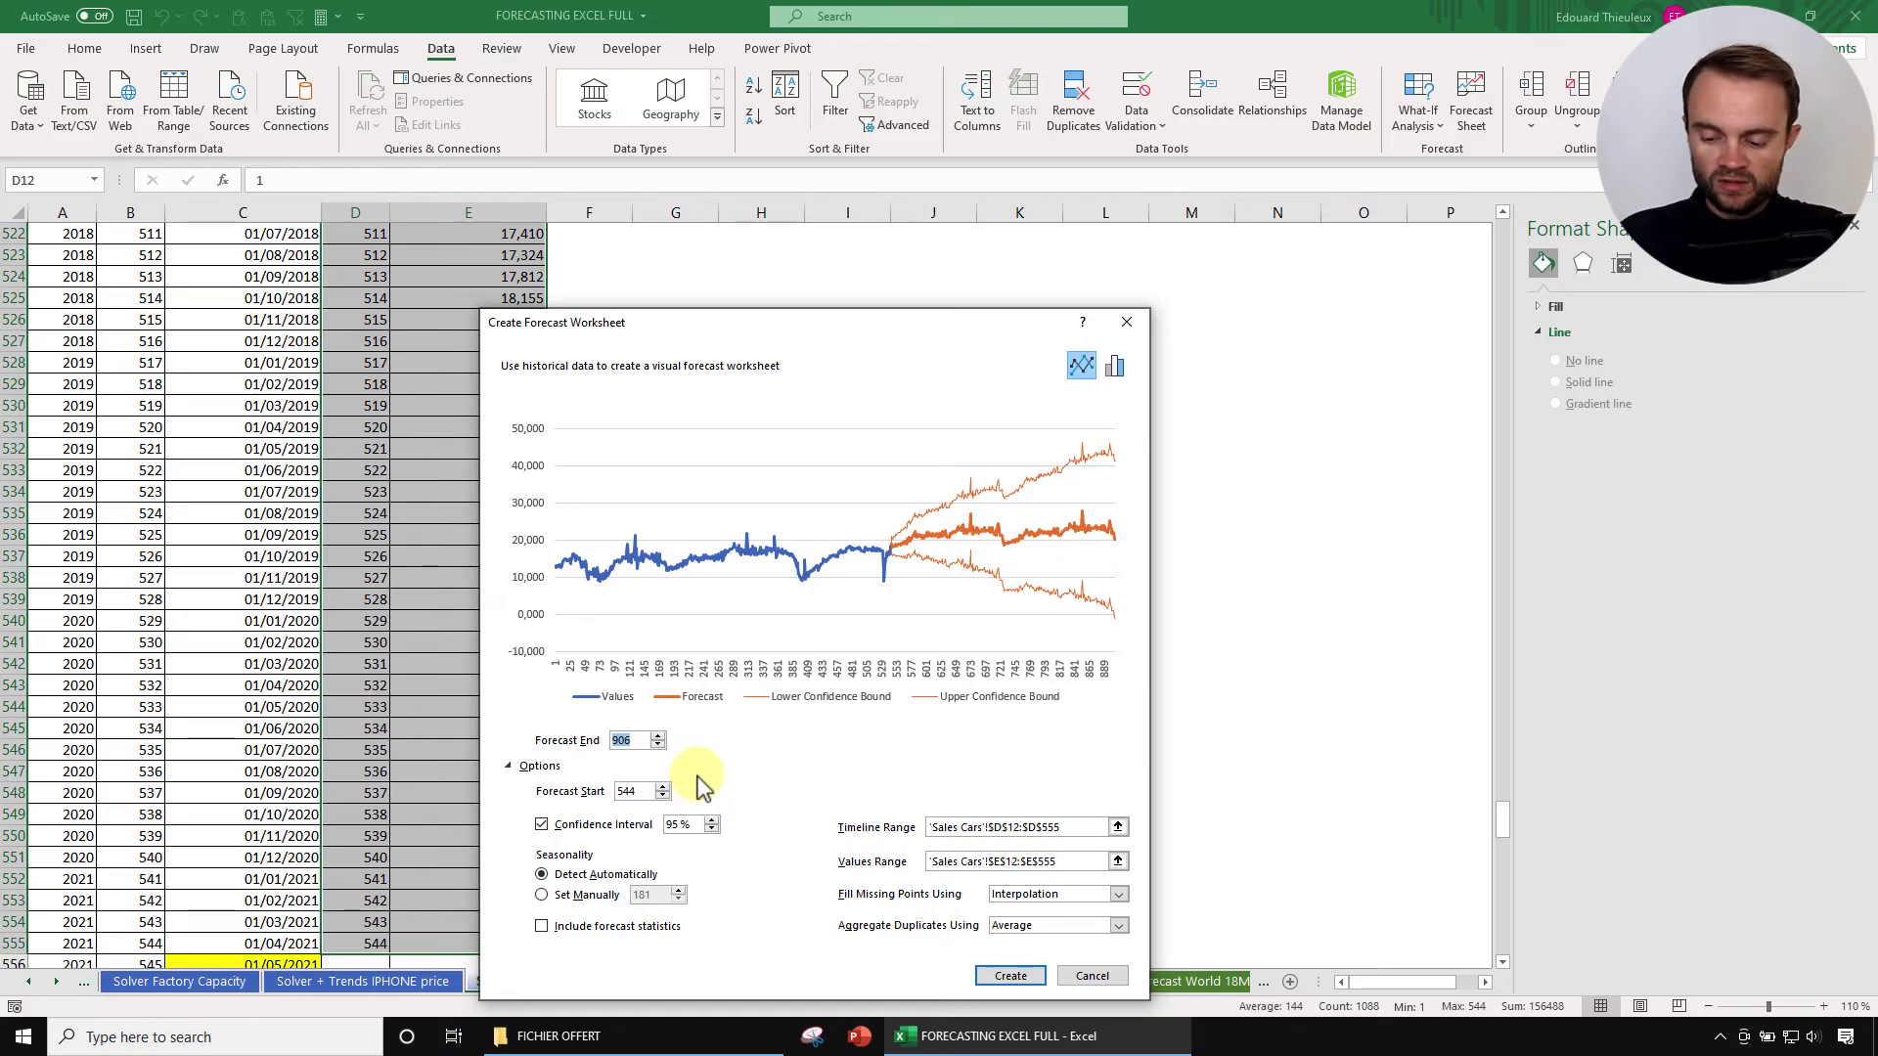
type("700")
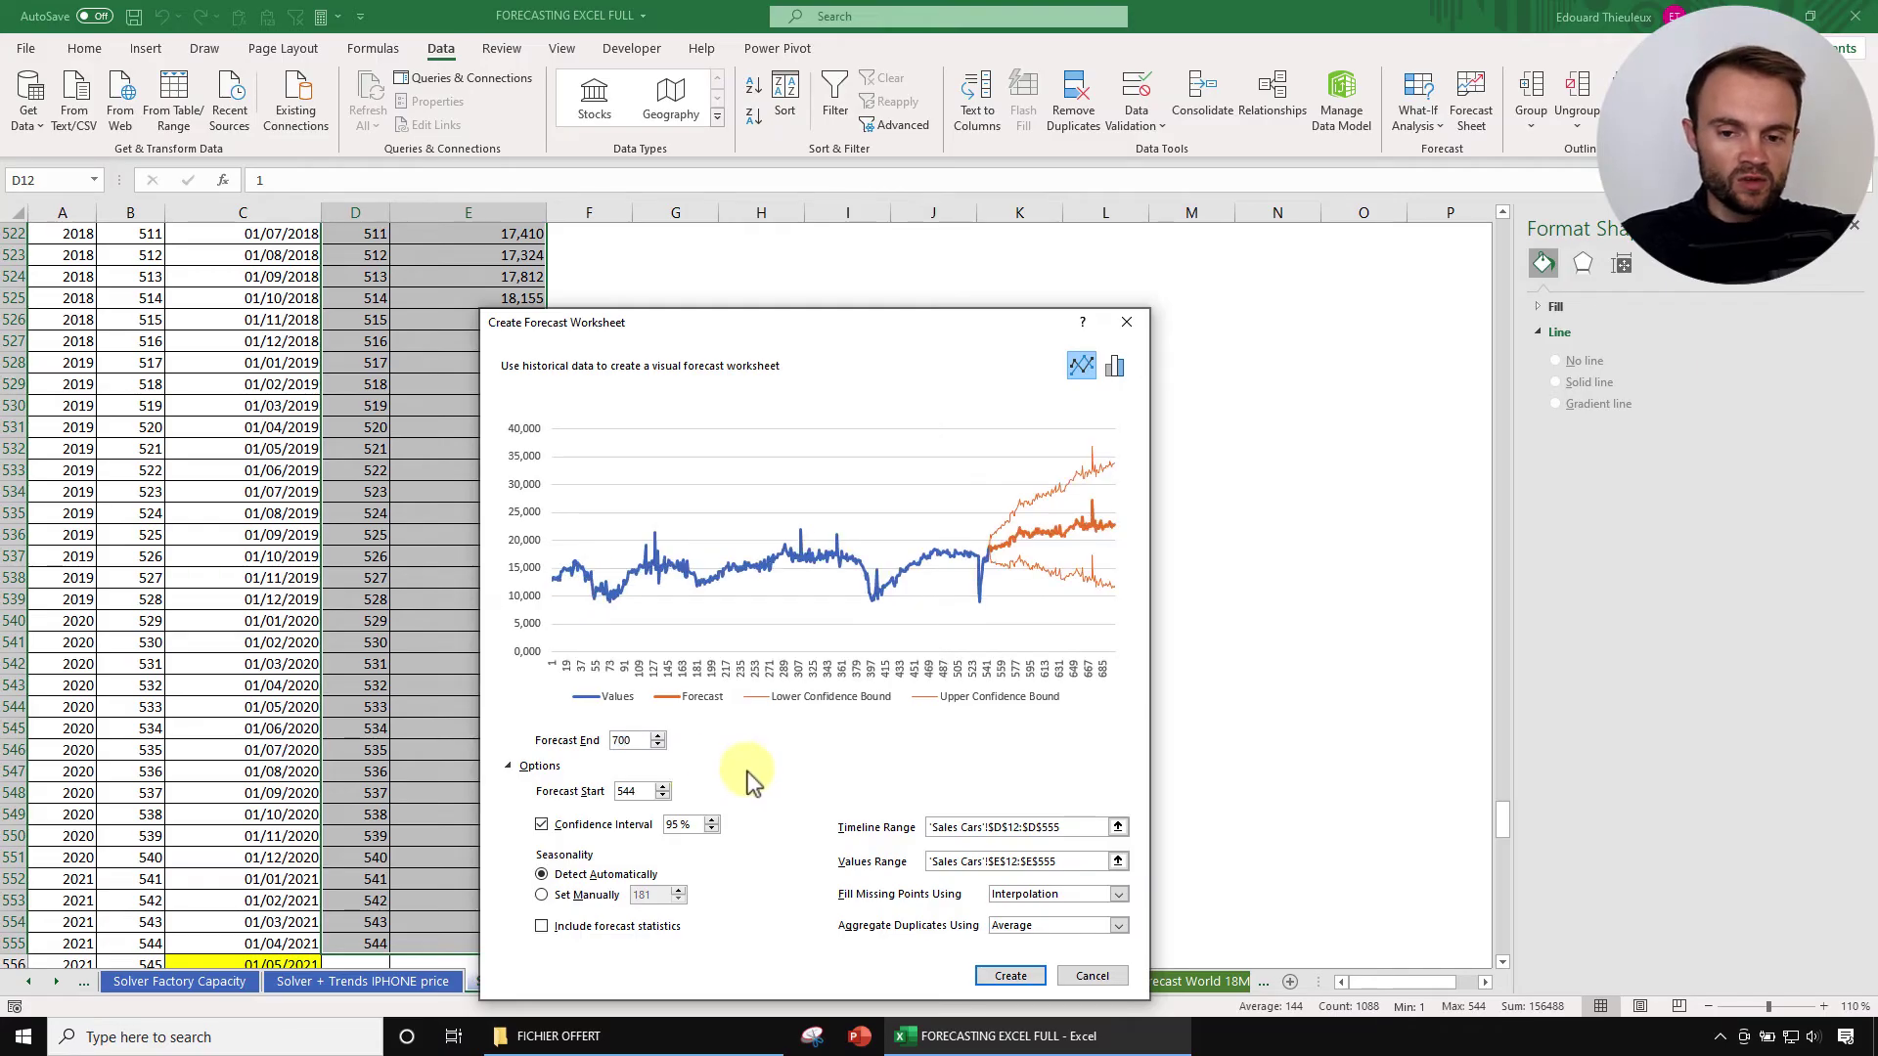
double_click(622, 741)
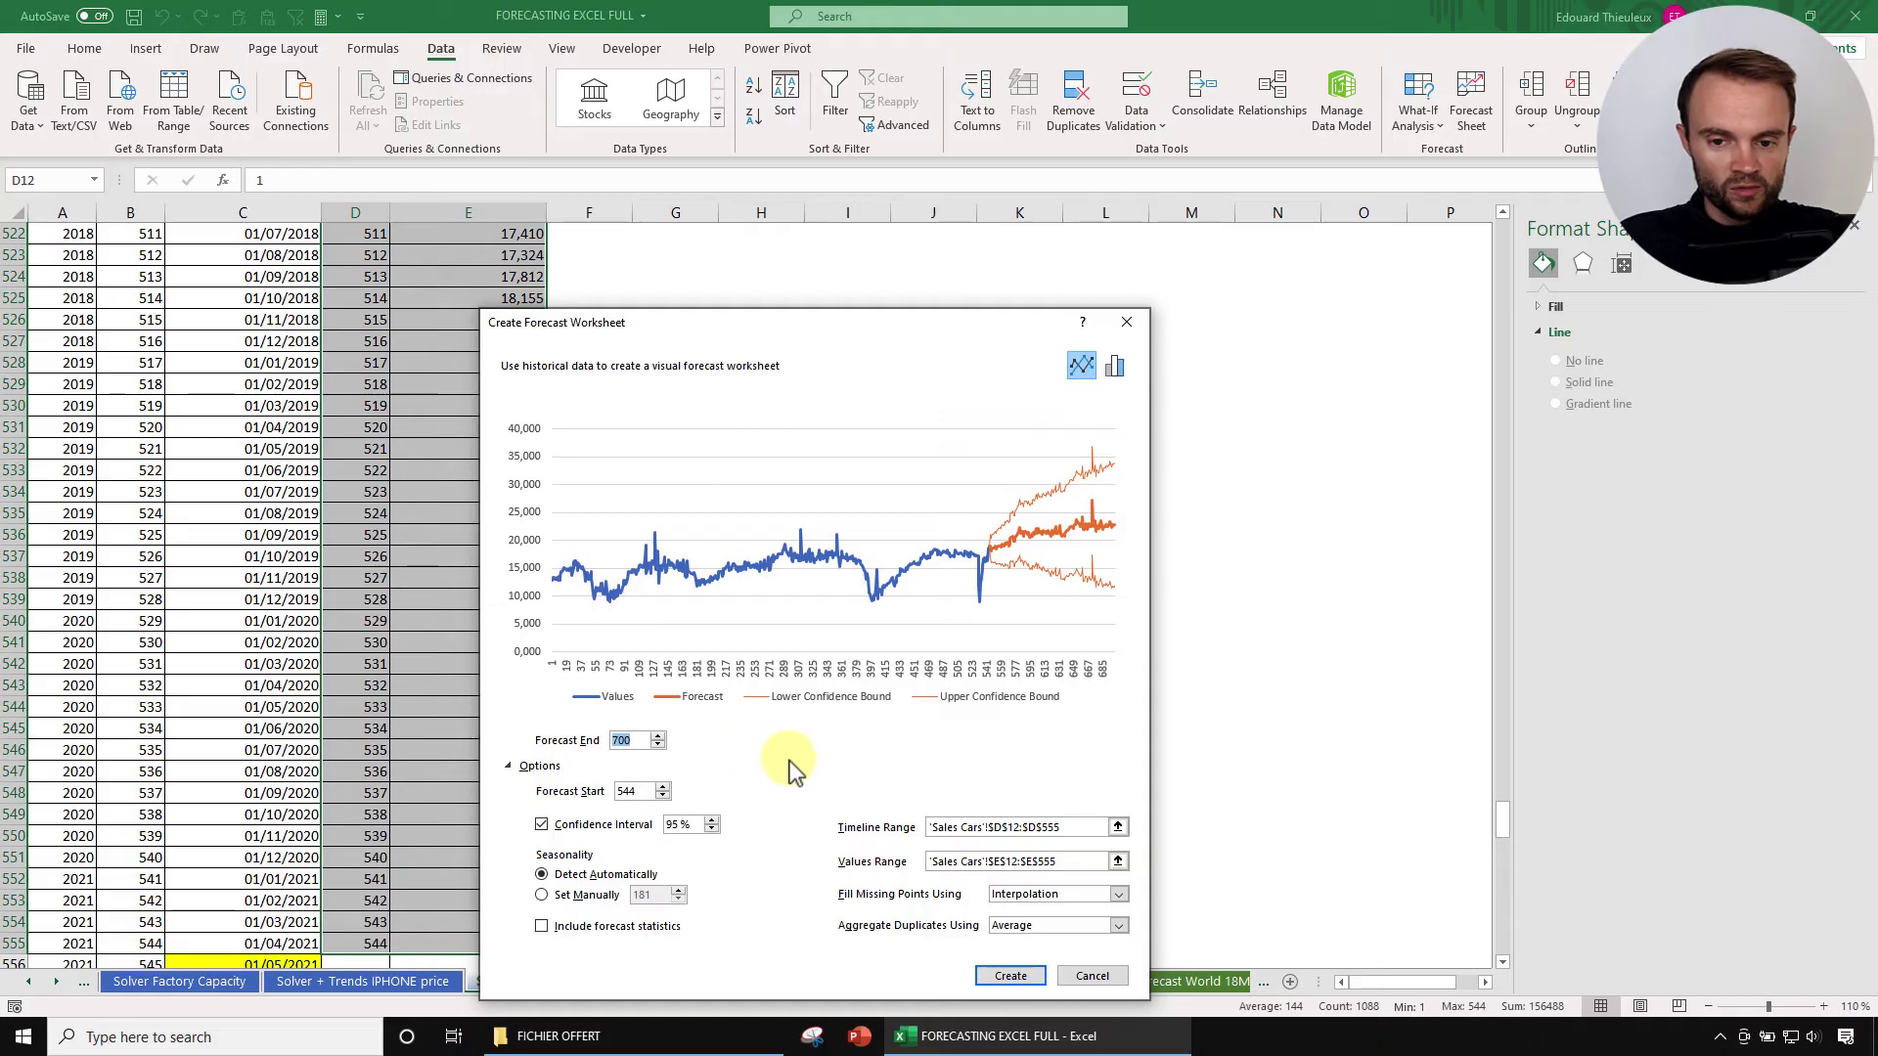
left_click_drag(706, 826, 653, 825)
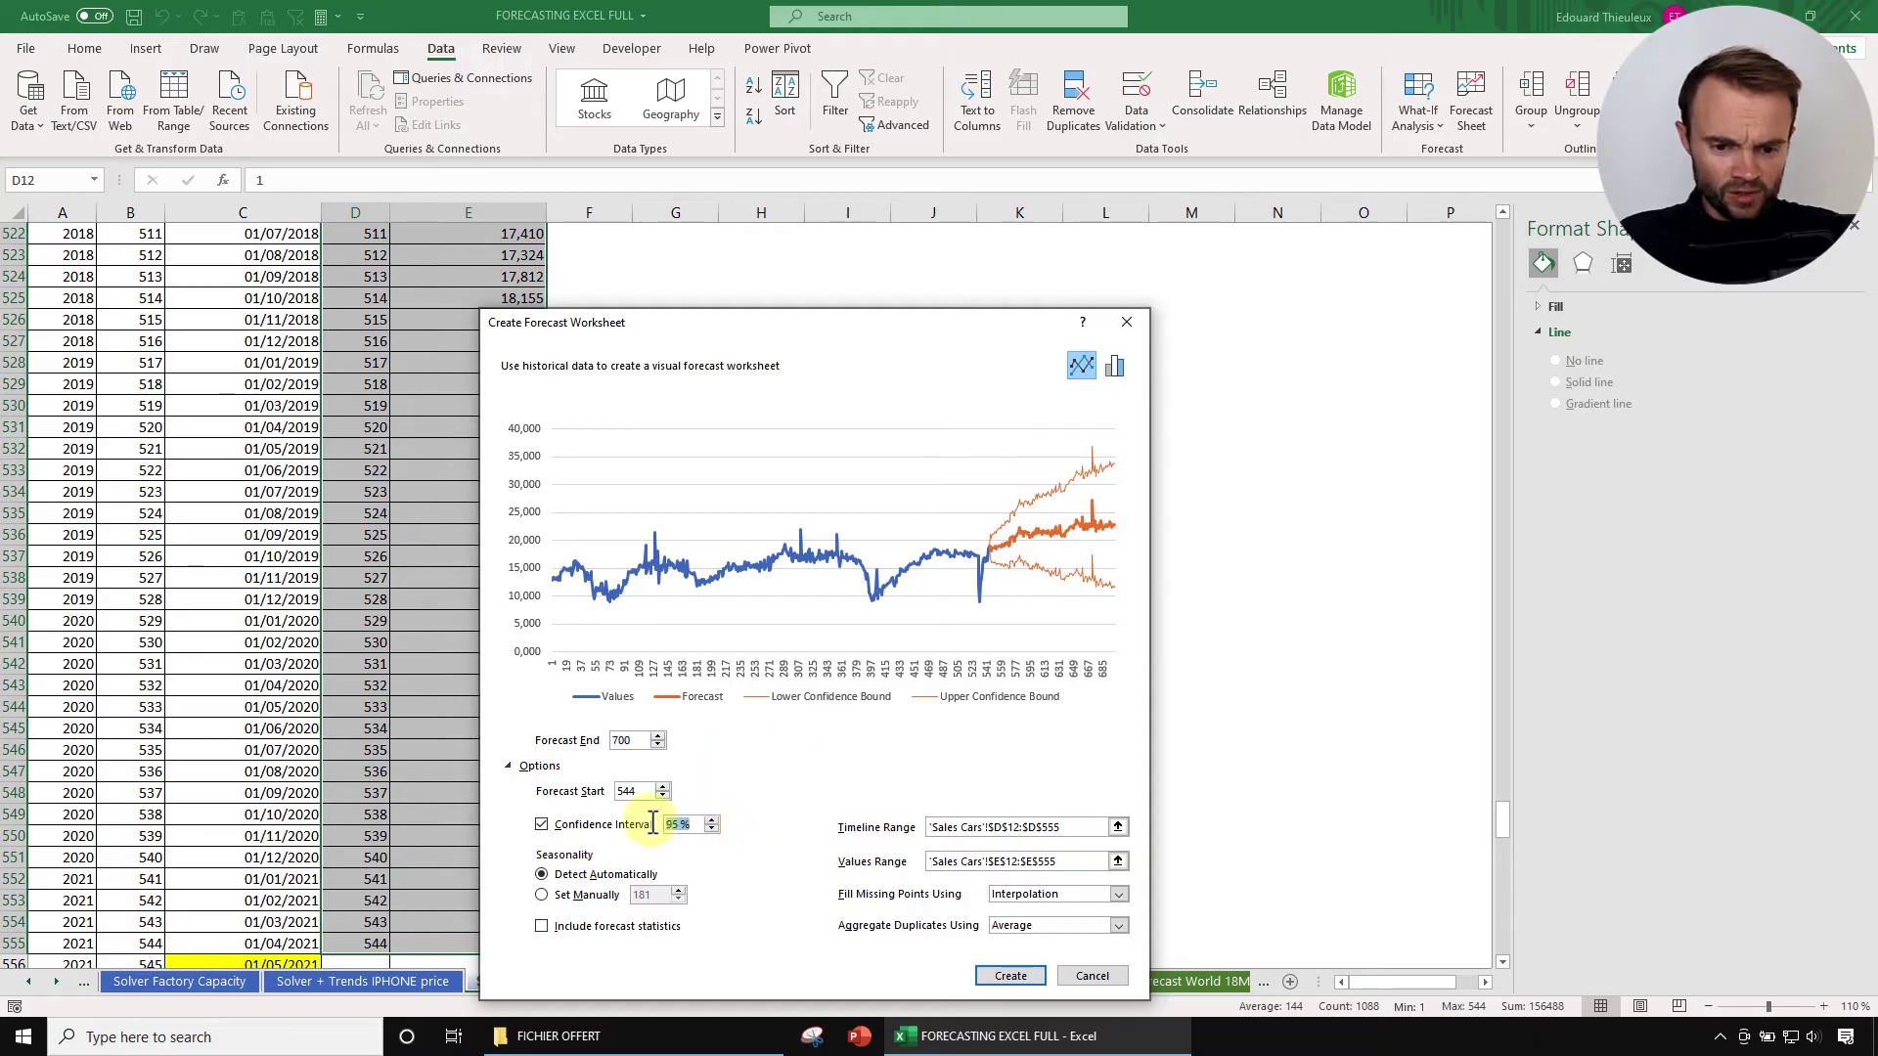
type("60")
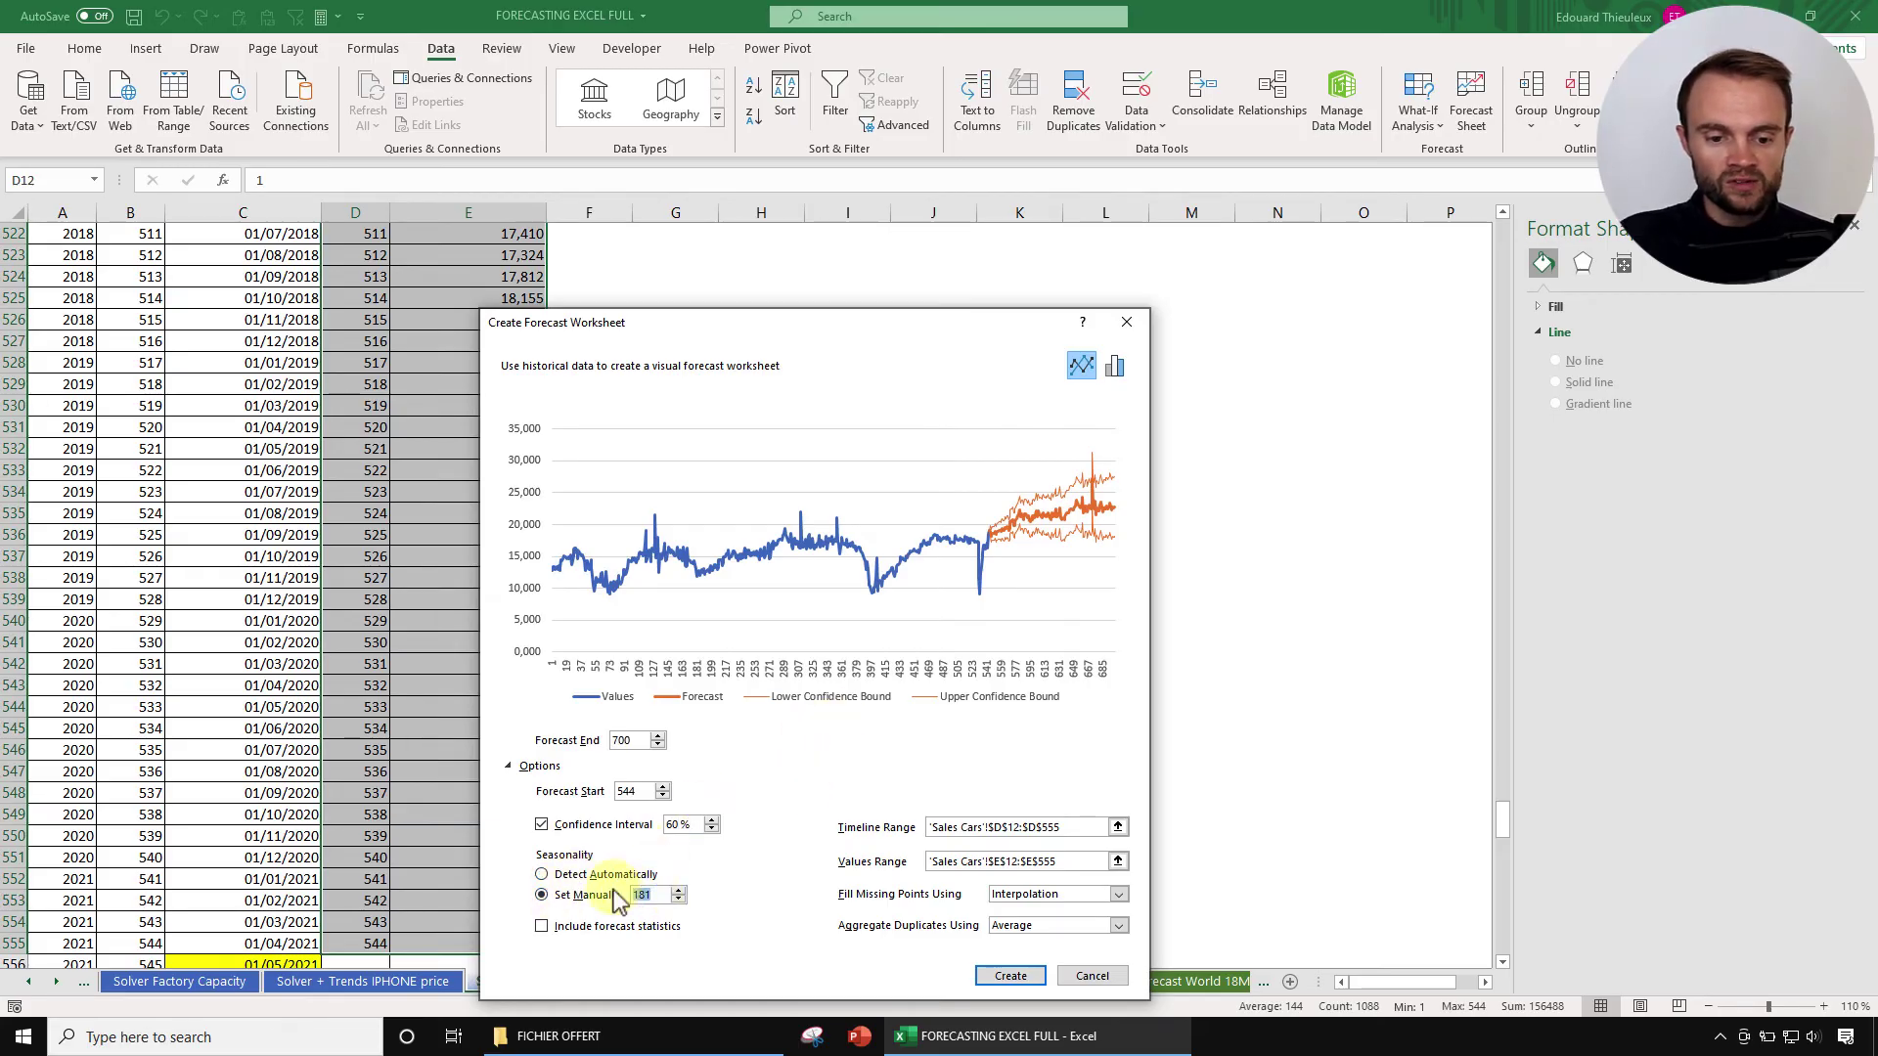
type("12")
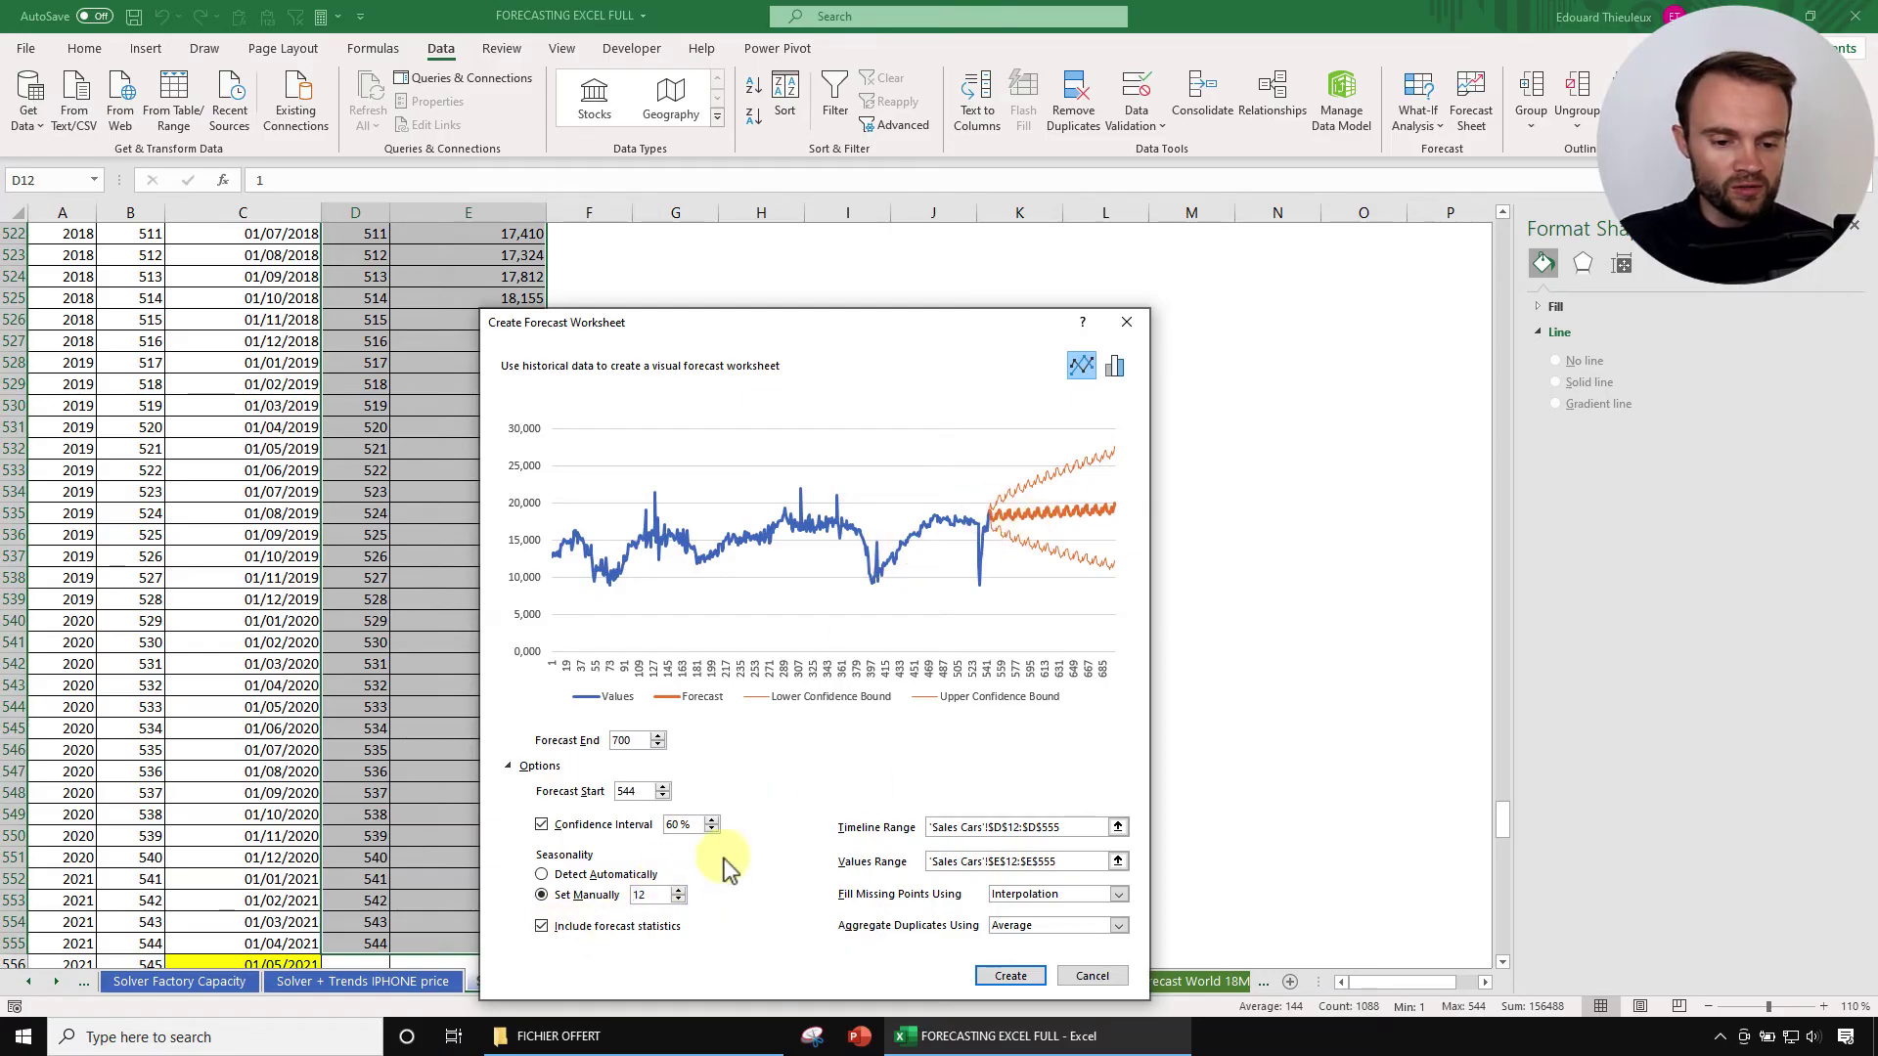
left_click(1012, 976)
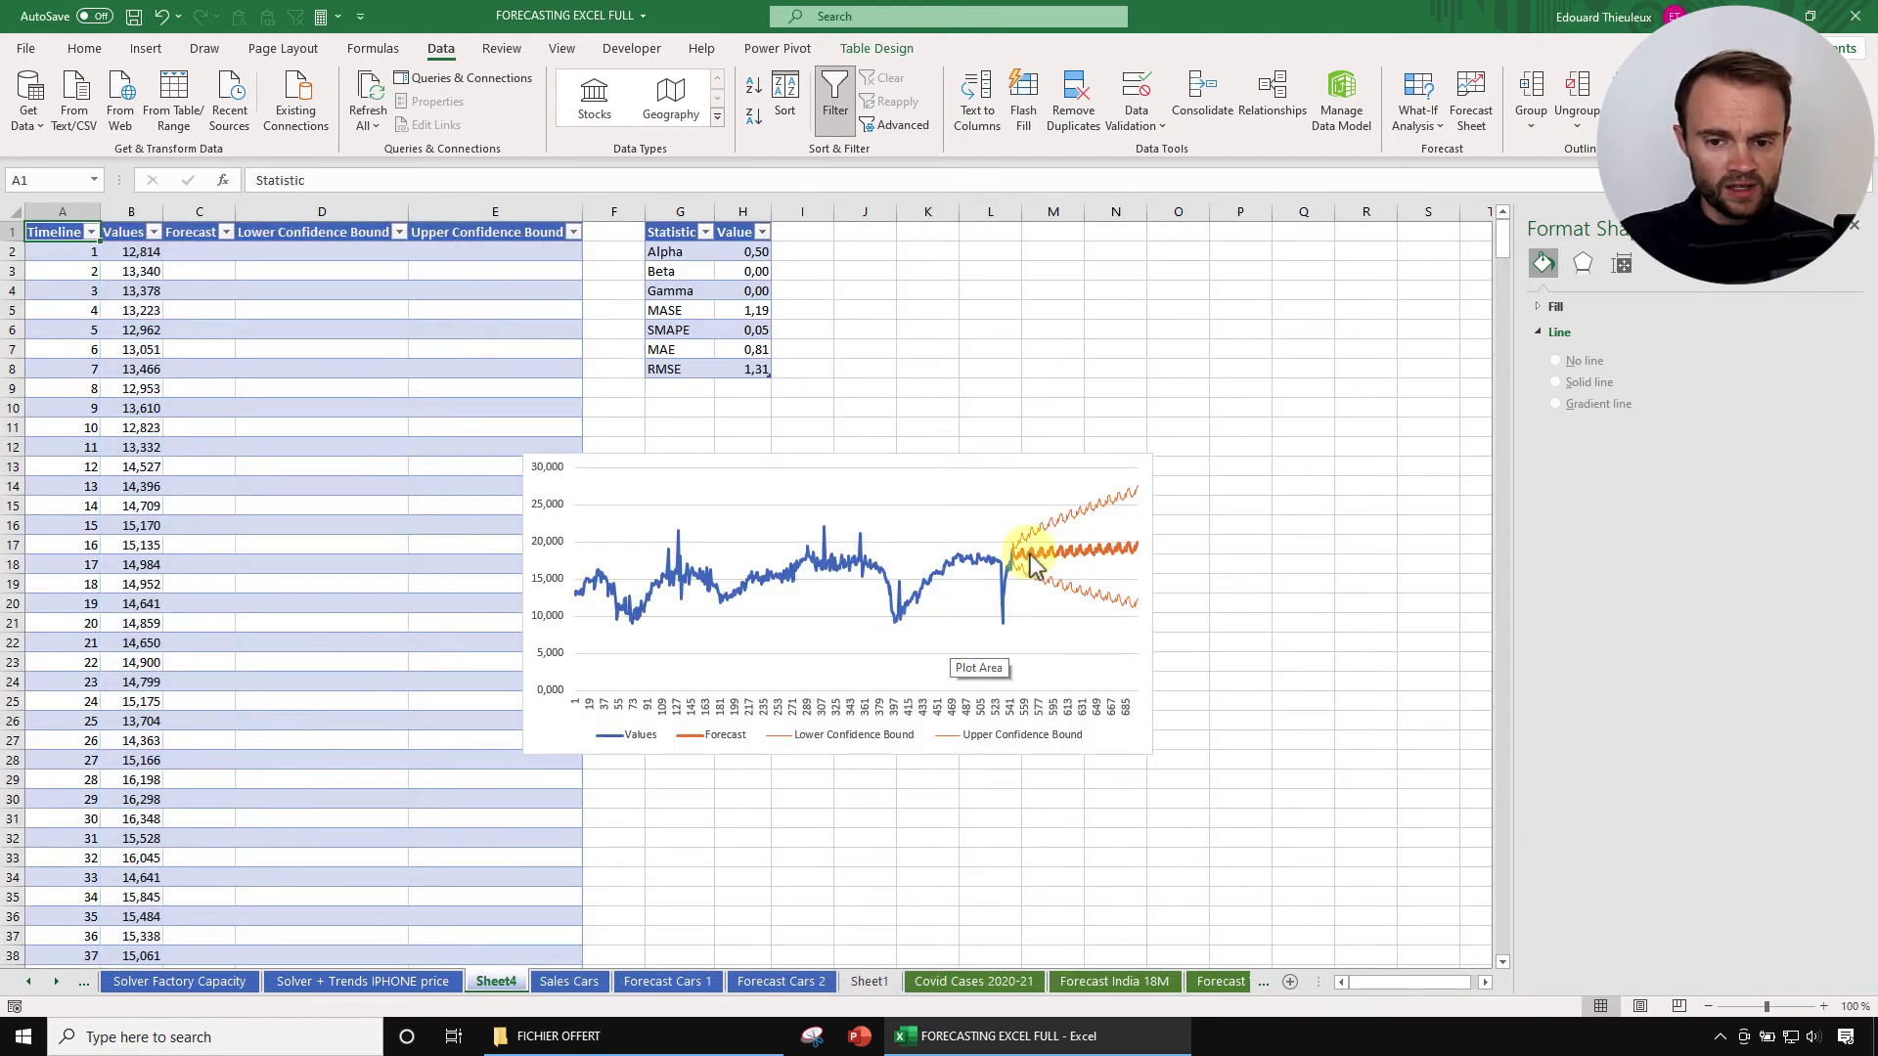
Step: Enlarge the new sheet's forecast chart and place it over about cells E6 to O29
left_click_drag(545, 733, 403, 551)
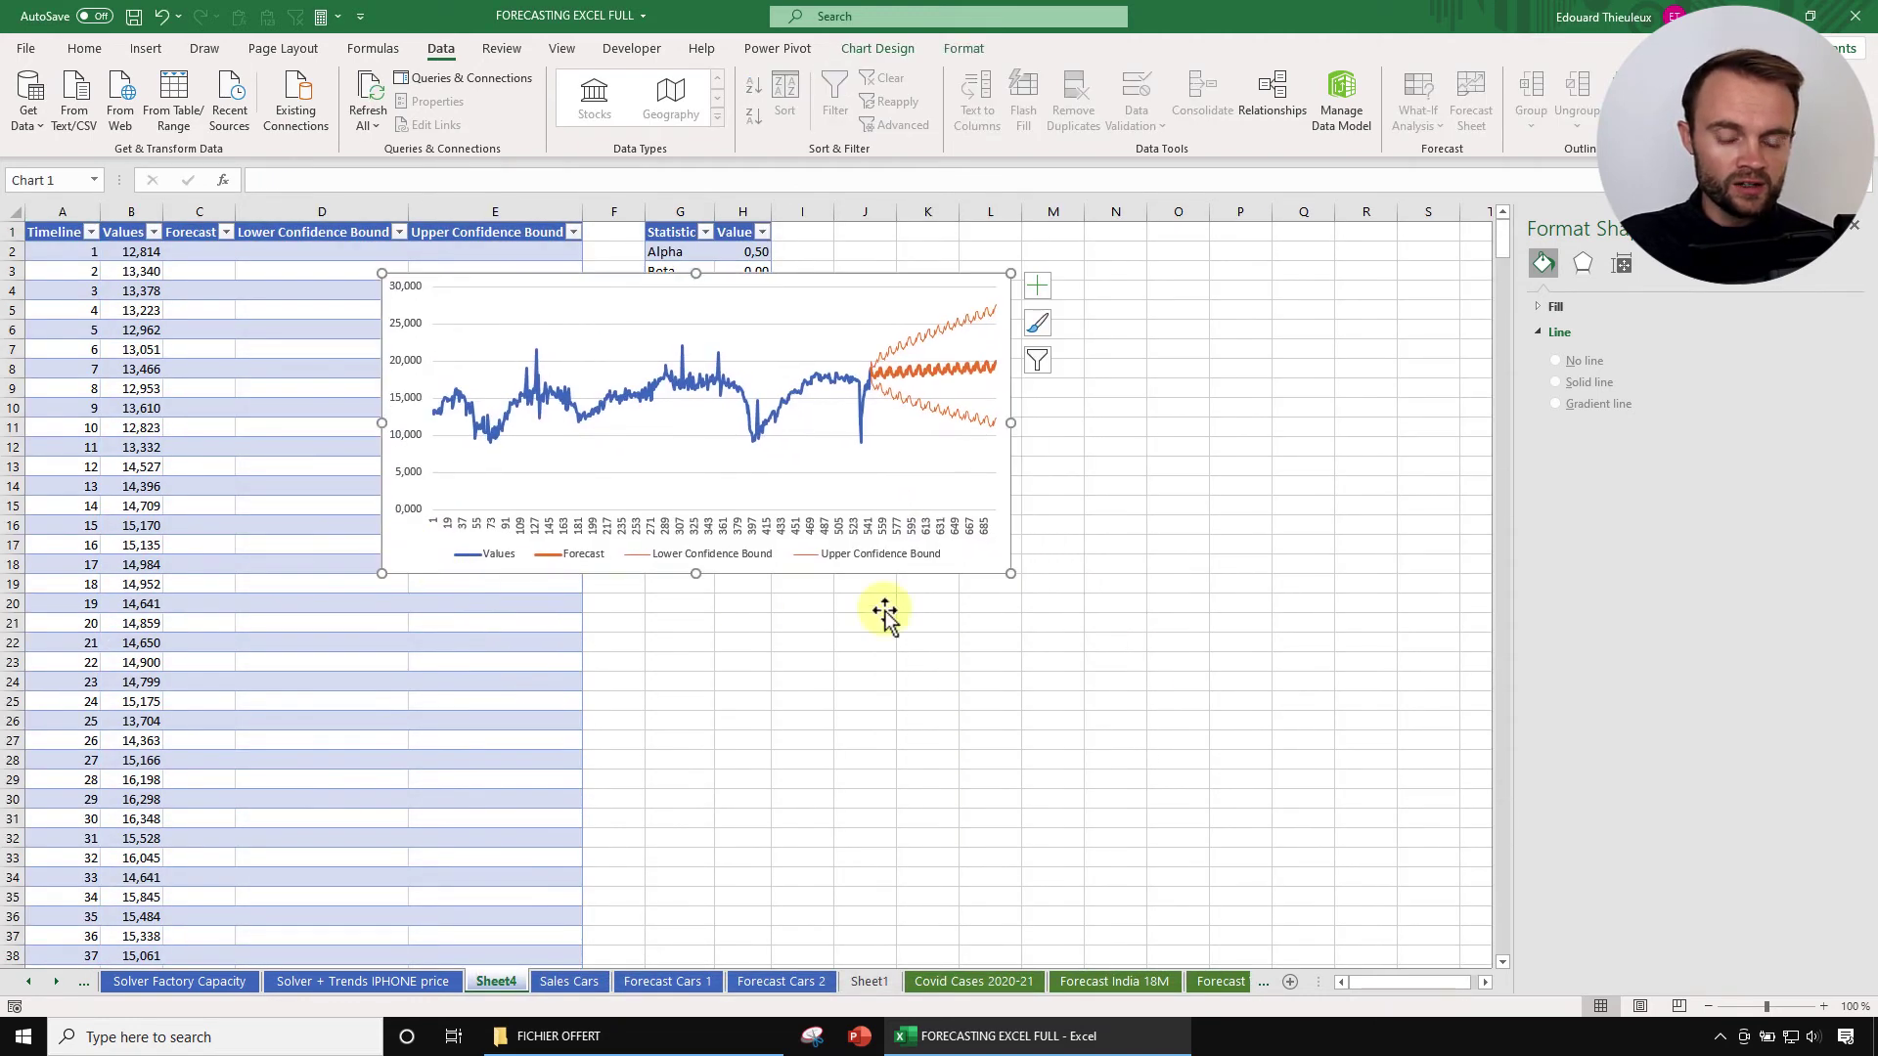
left_click_drag(1010, 573, 1158, 739)
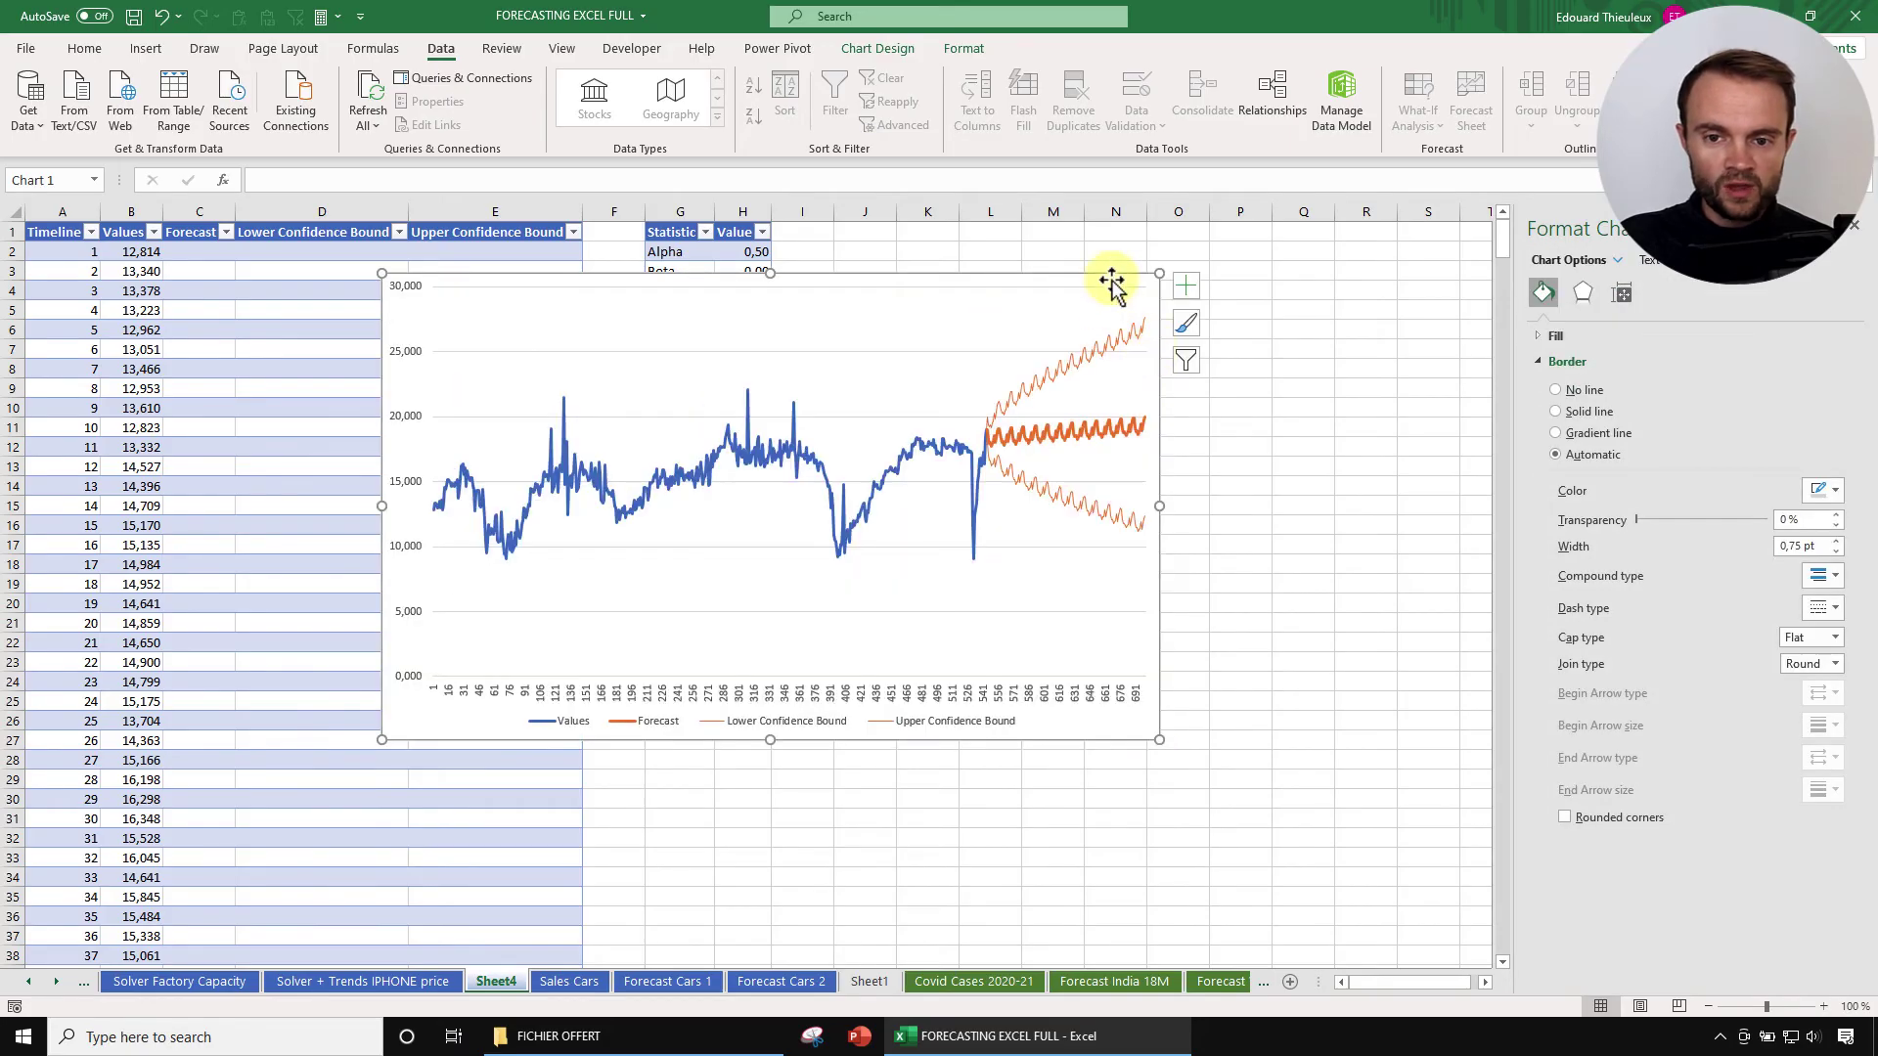
left_click_drag(1090, 283, 1114, 333)
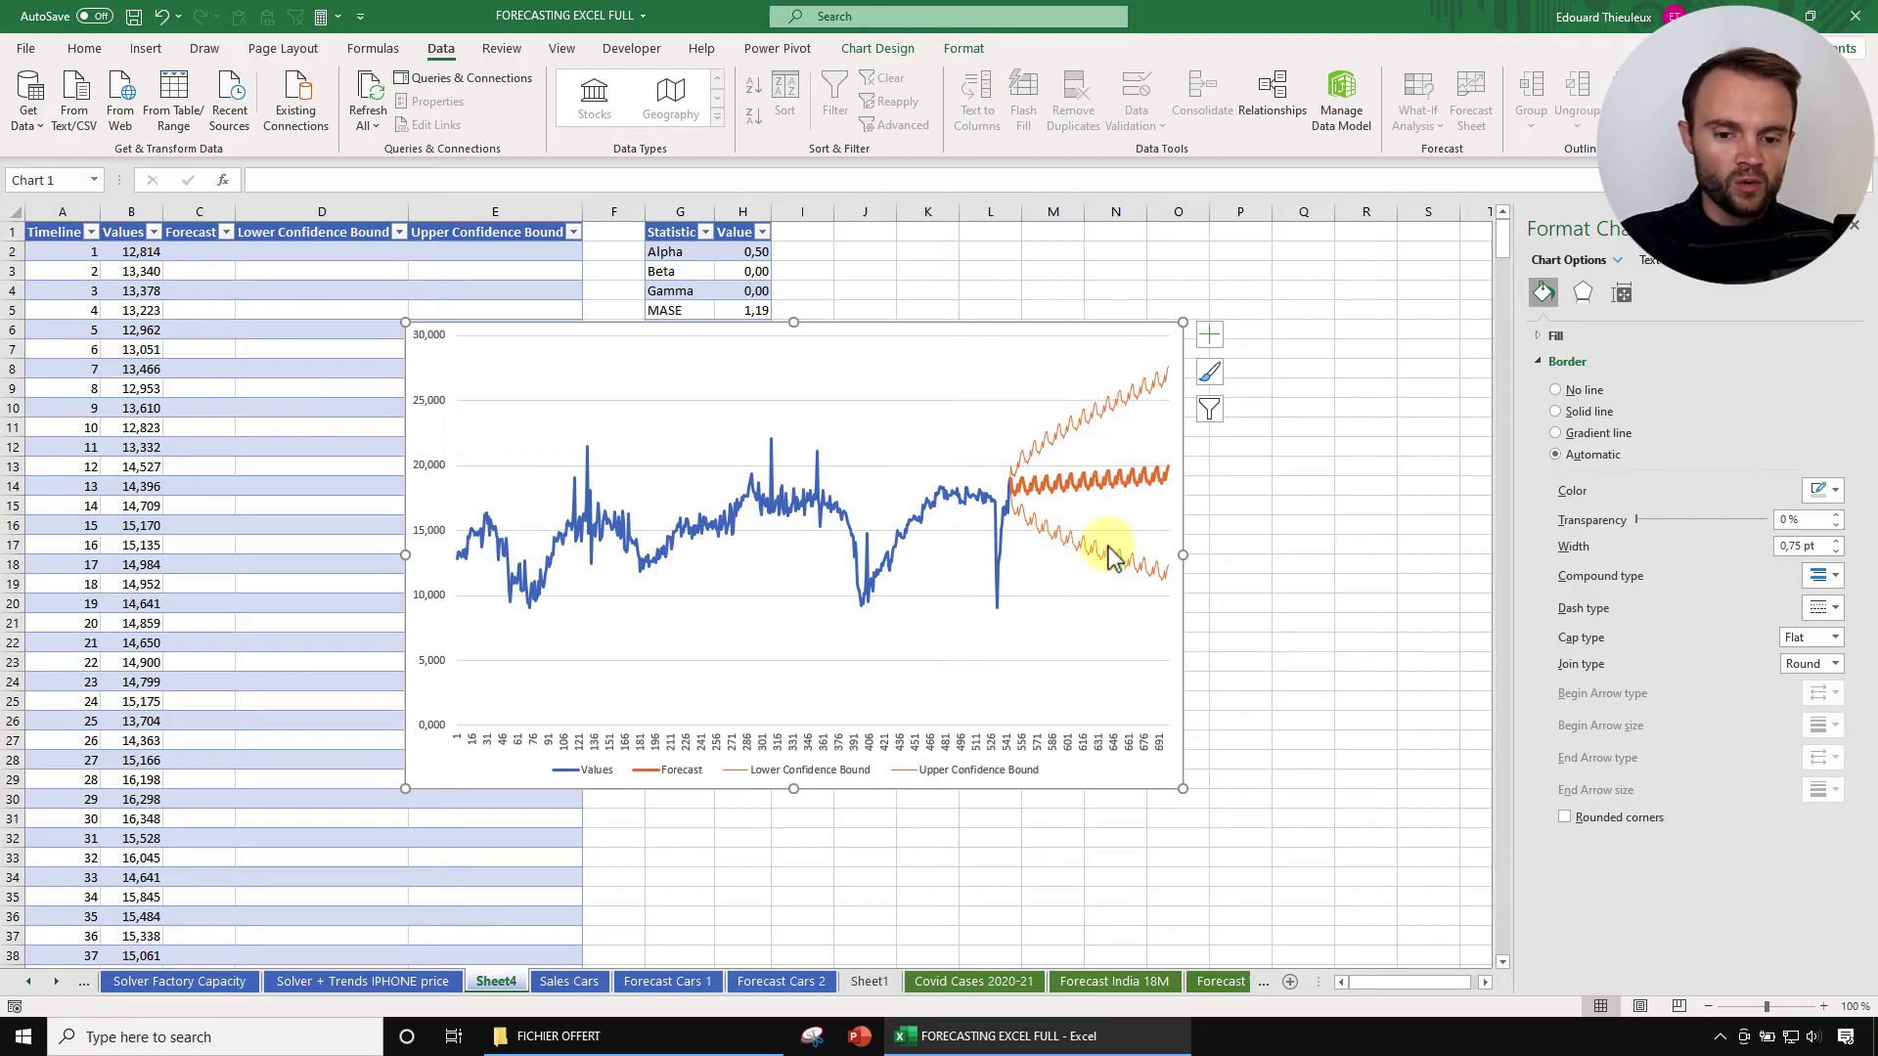
Step: Start another forecast sheet from the Sales Cars data with Forecast End 700, a 60% confidence interval and manual seasonality 12
left_click(569, 981)
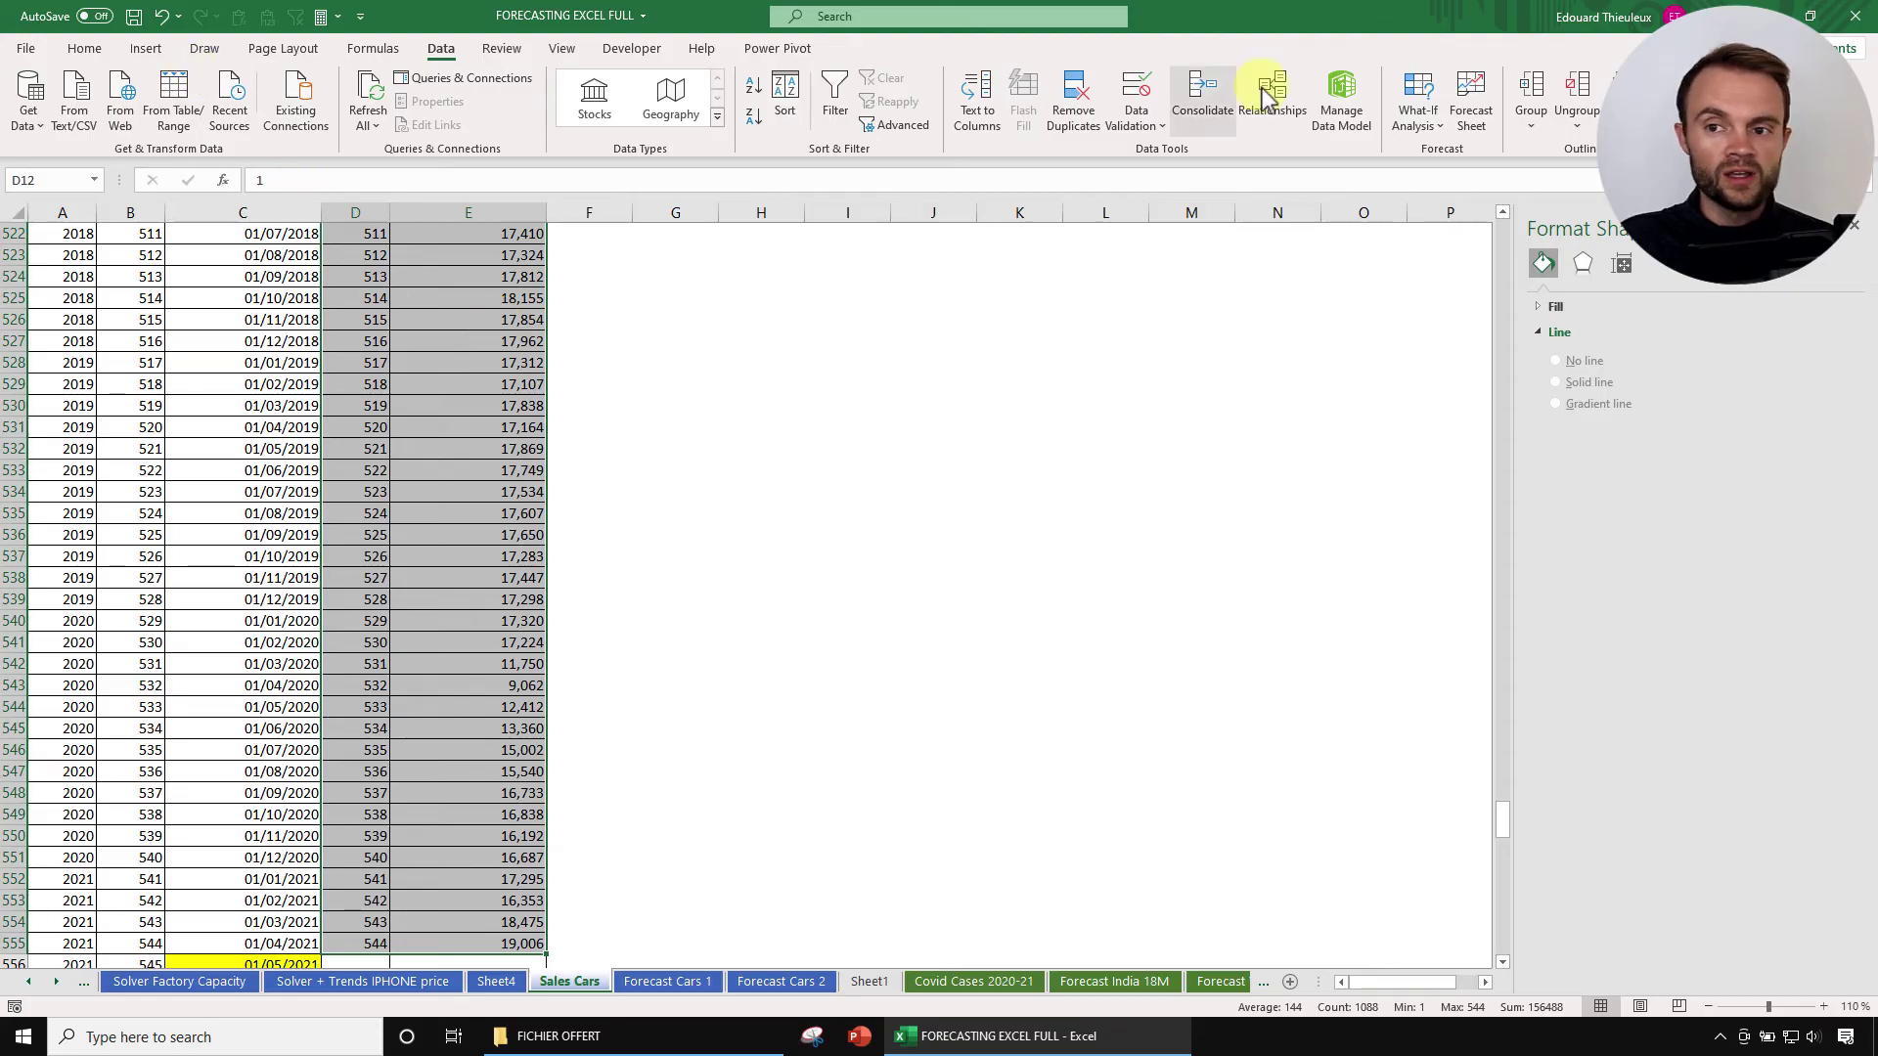
left_click(1470, 102)
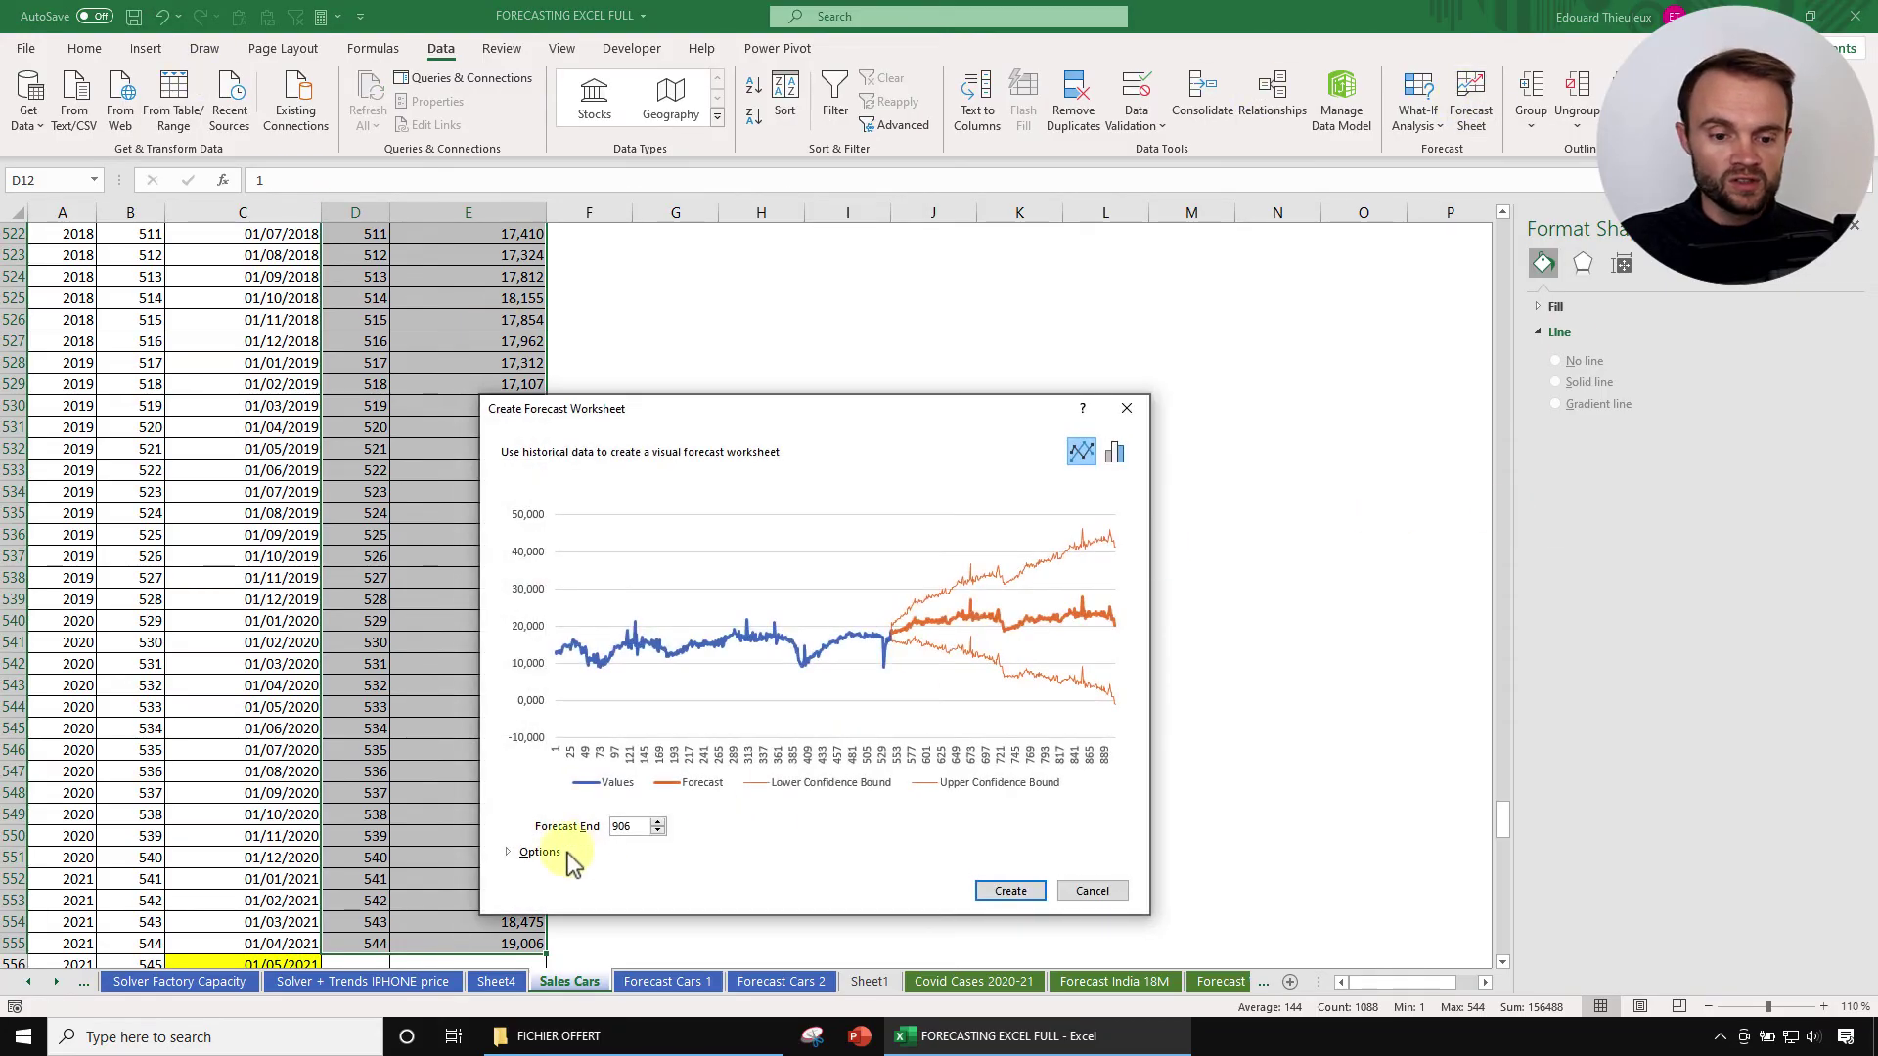
left_click(535, 865)
double_click(624, 826)
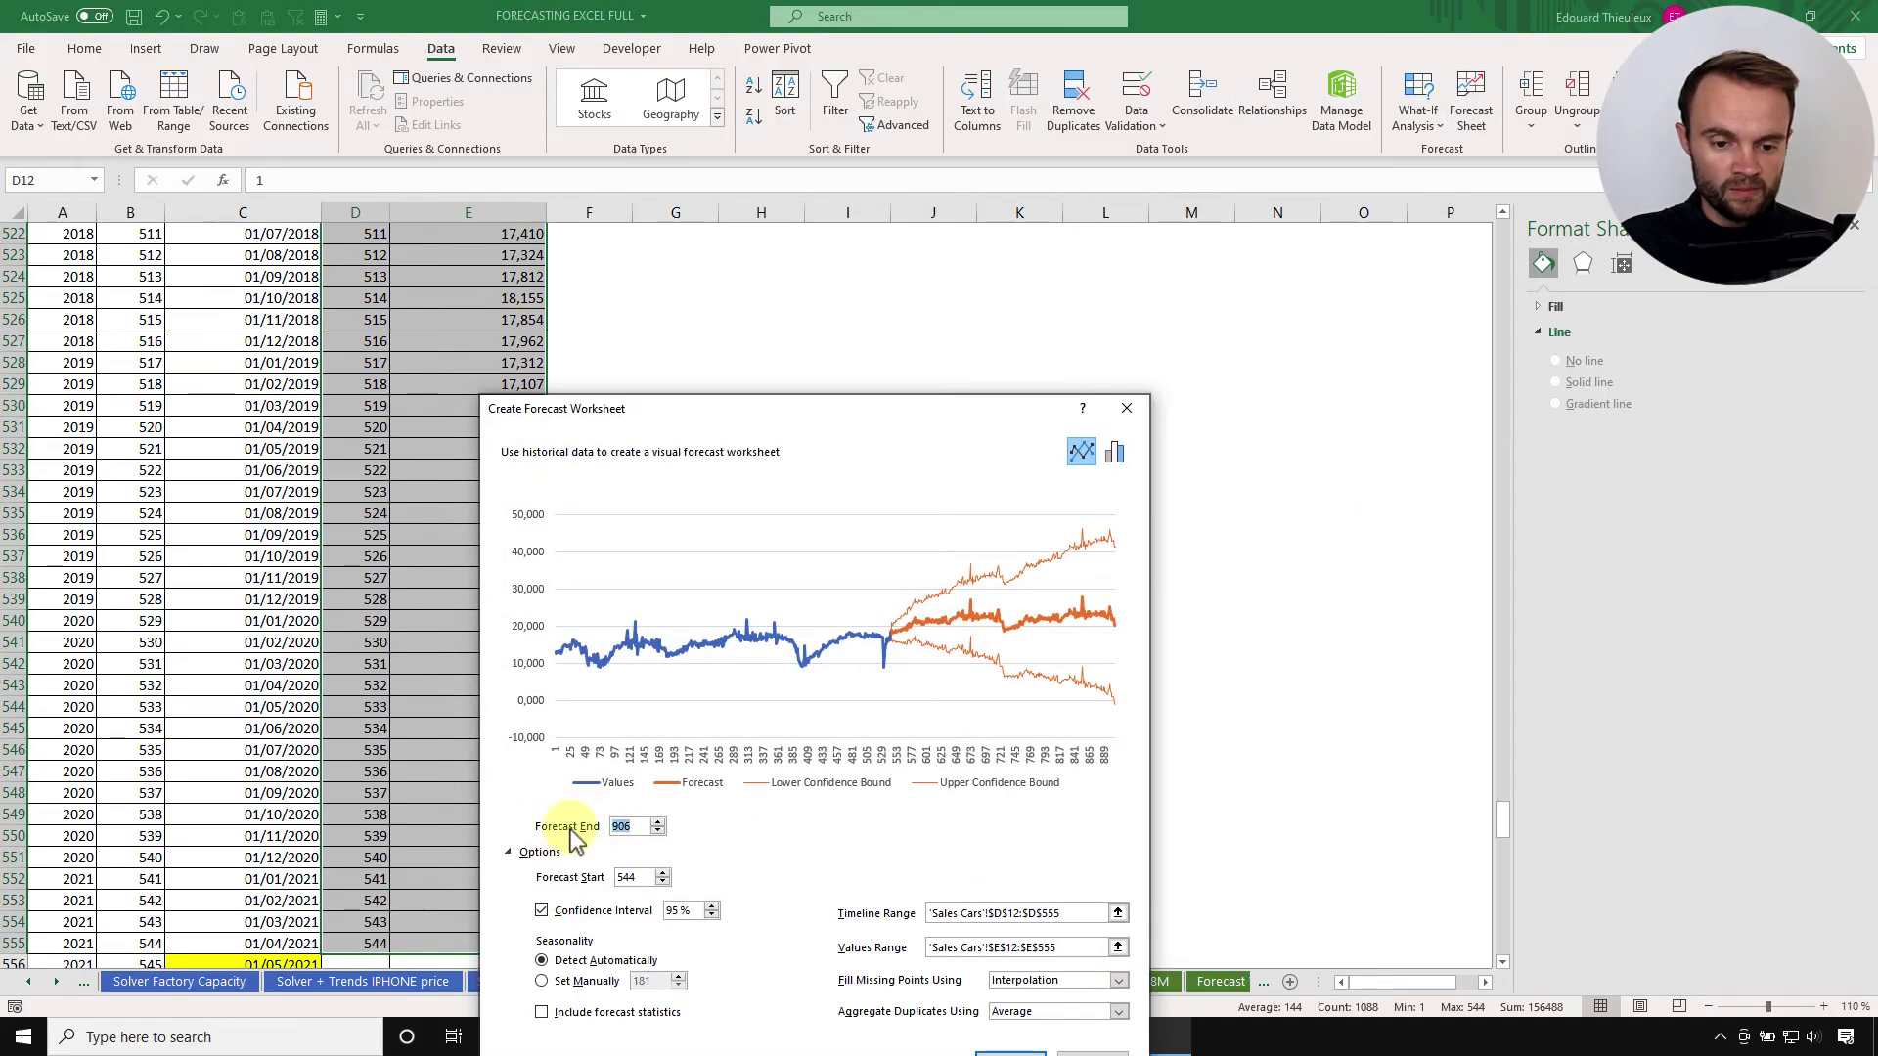
type("700")
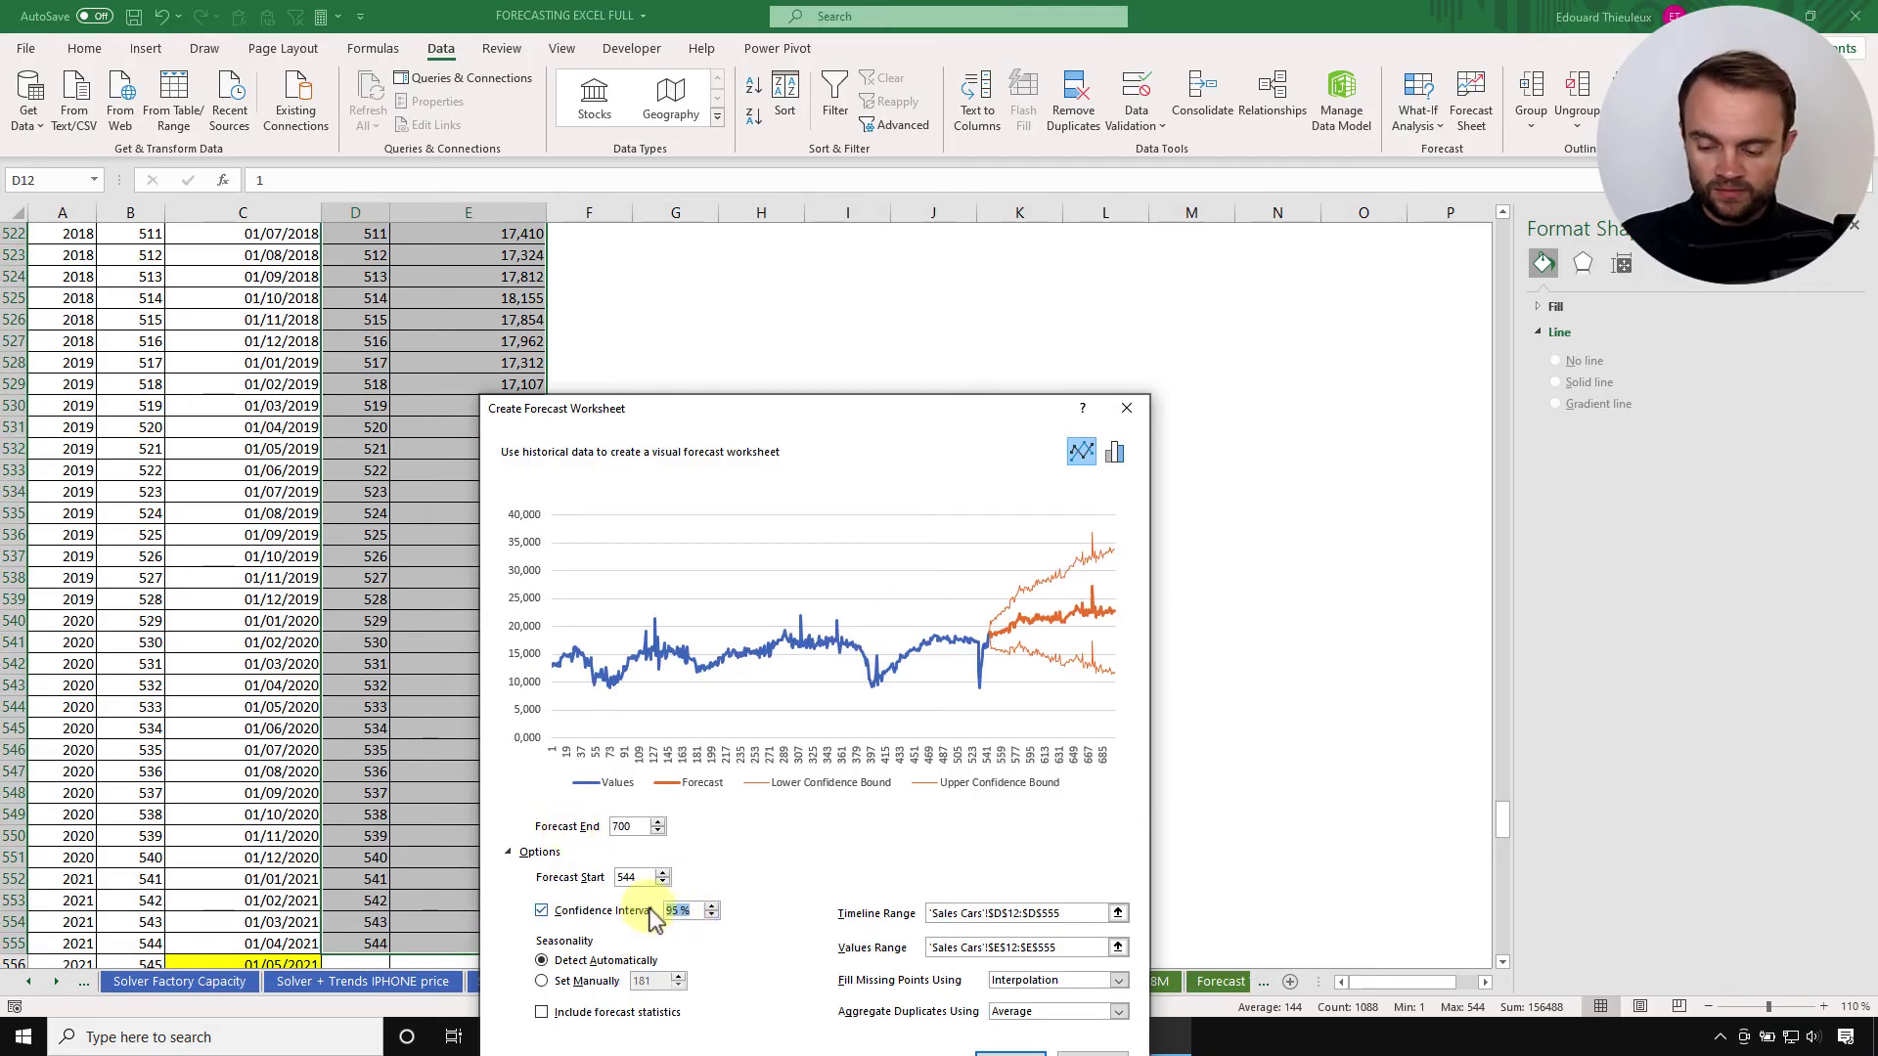
type("50")
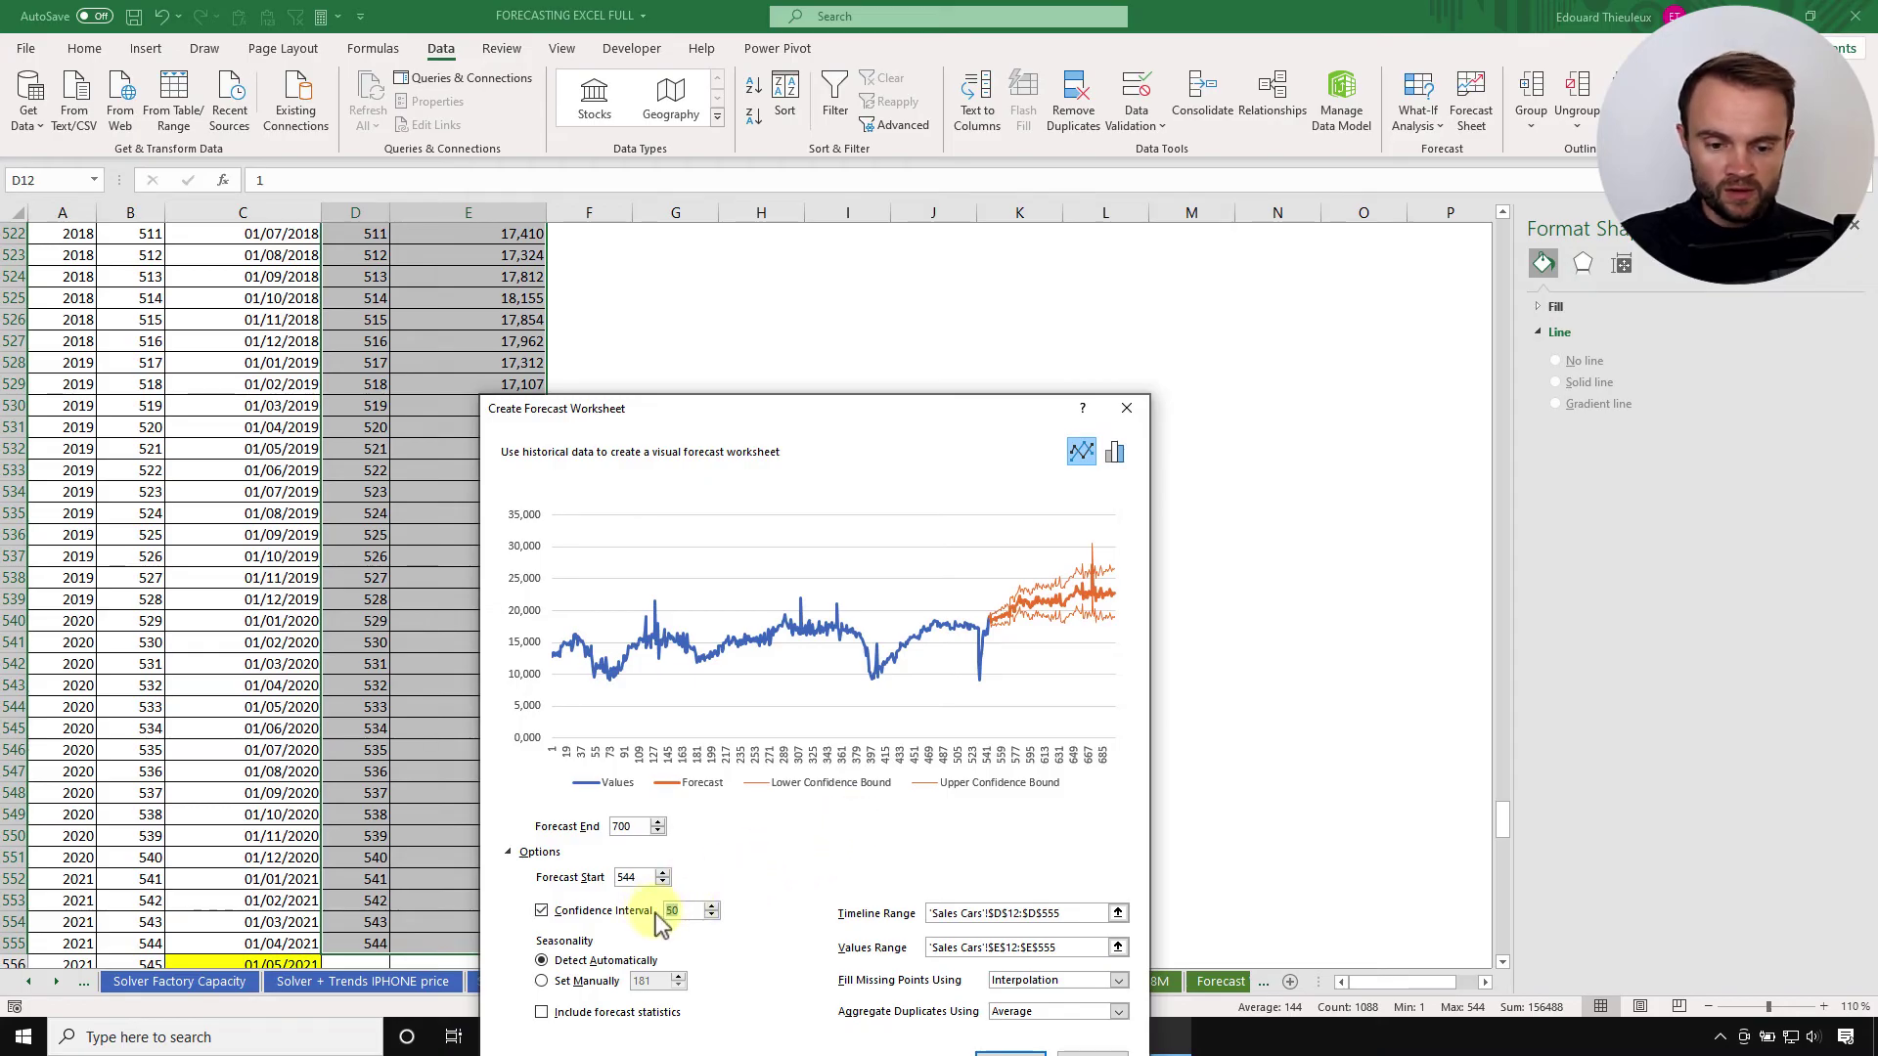
type("60")
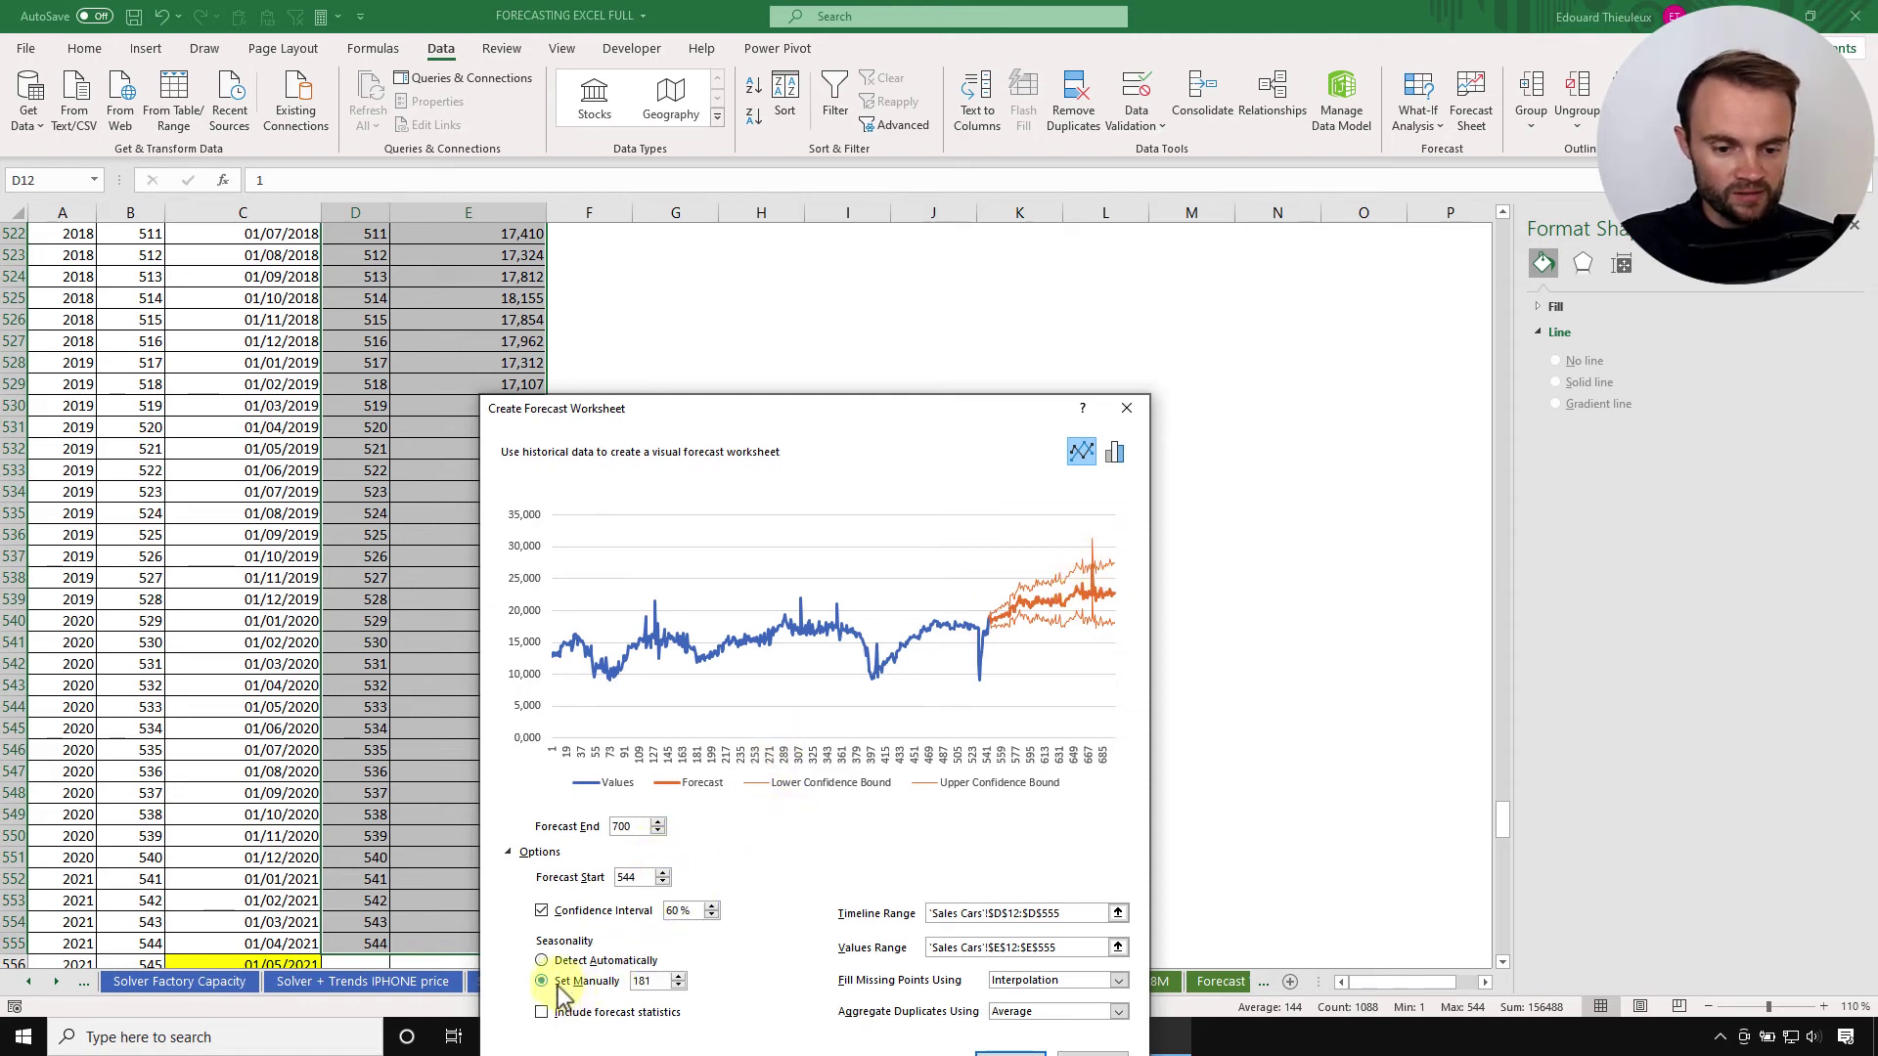
double_click(665, 981)
type("12")
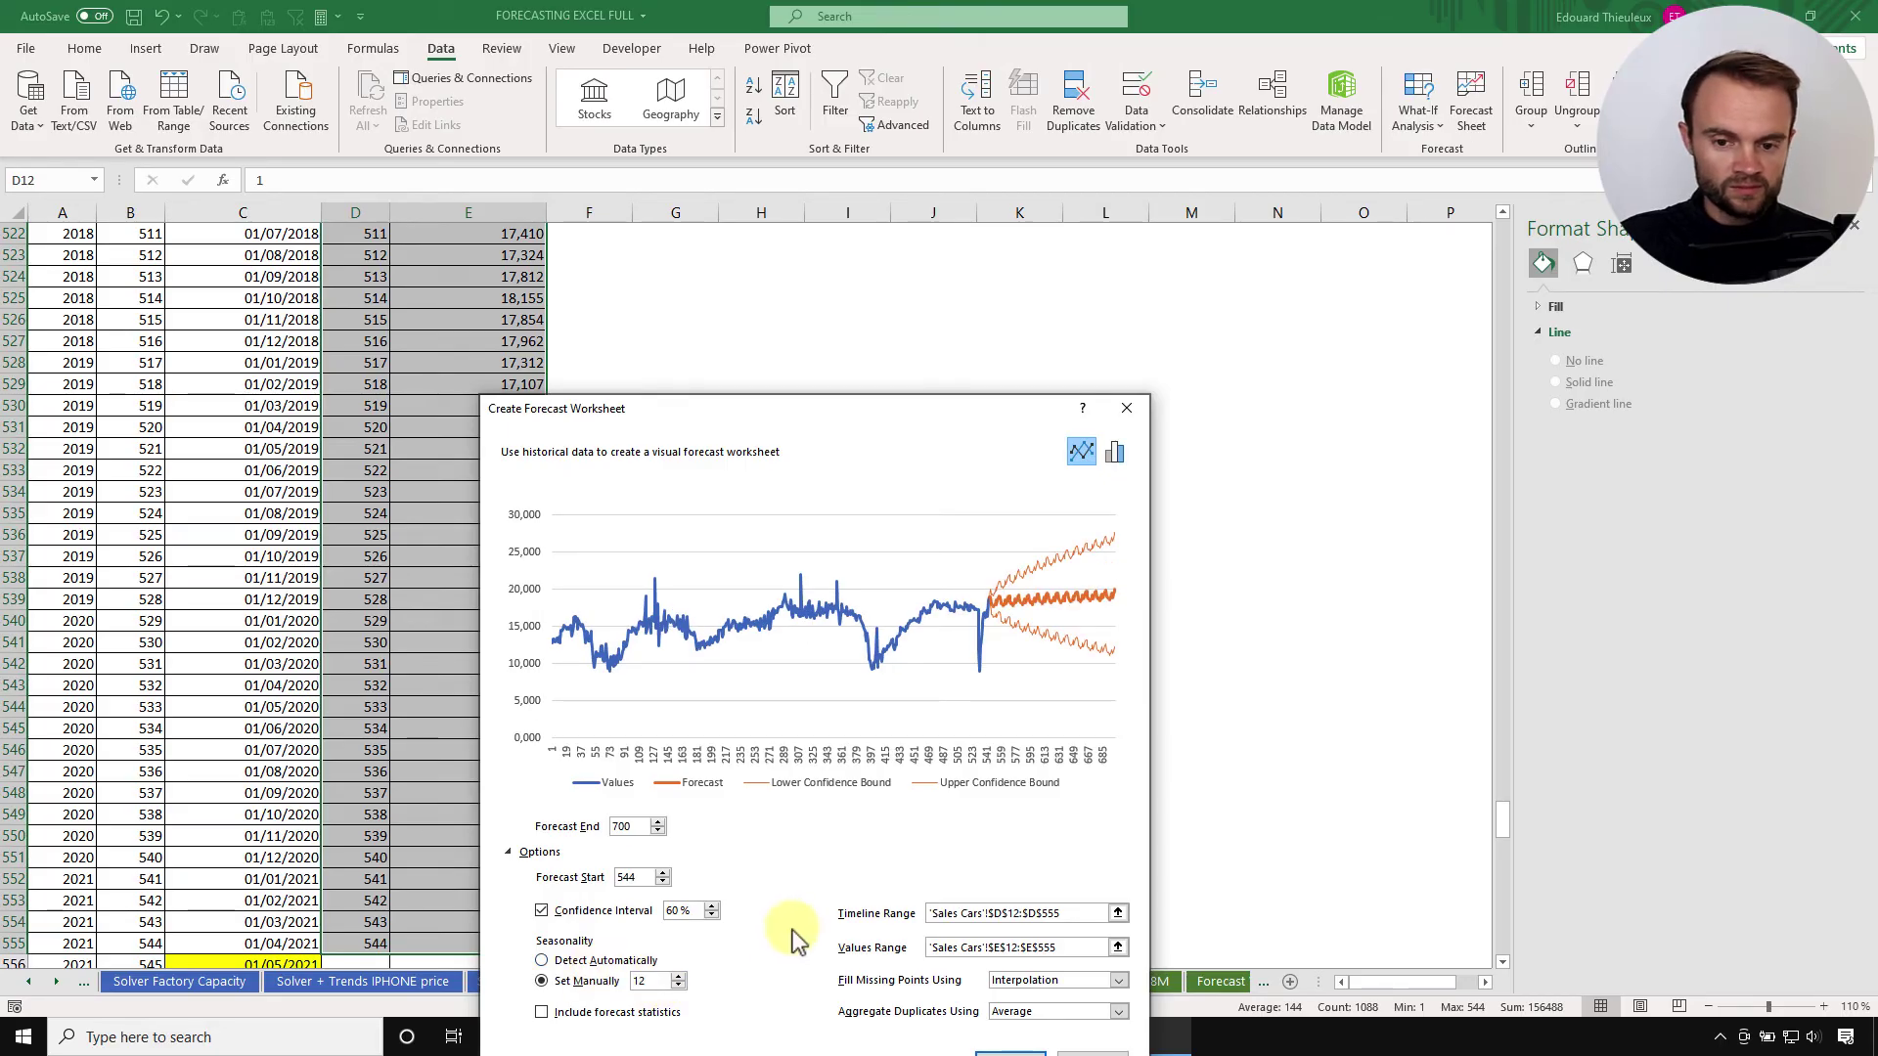
Step: Lower the confidence interval to 30%, include forecast statistics and create the forecast worksheet
double_click(691, 910)
type("3")
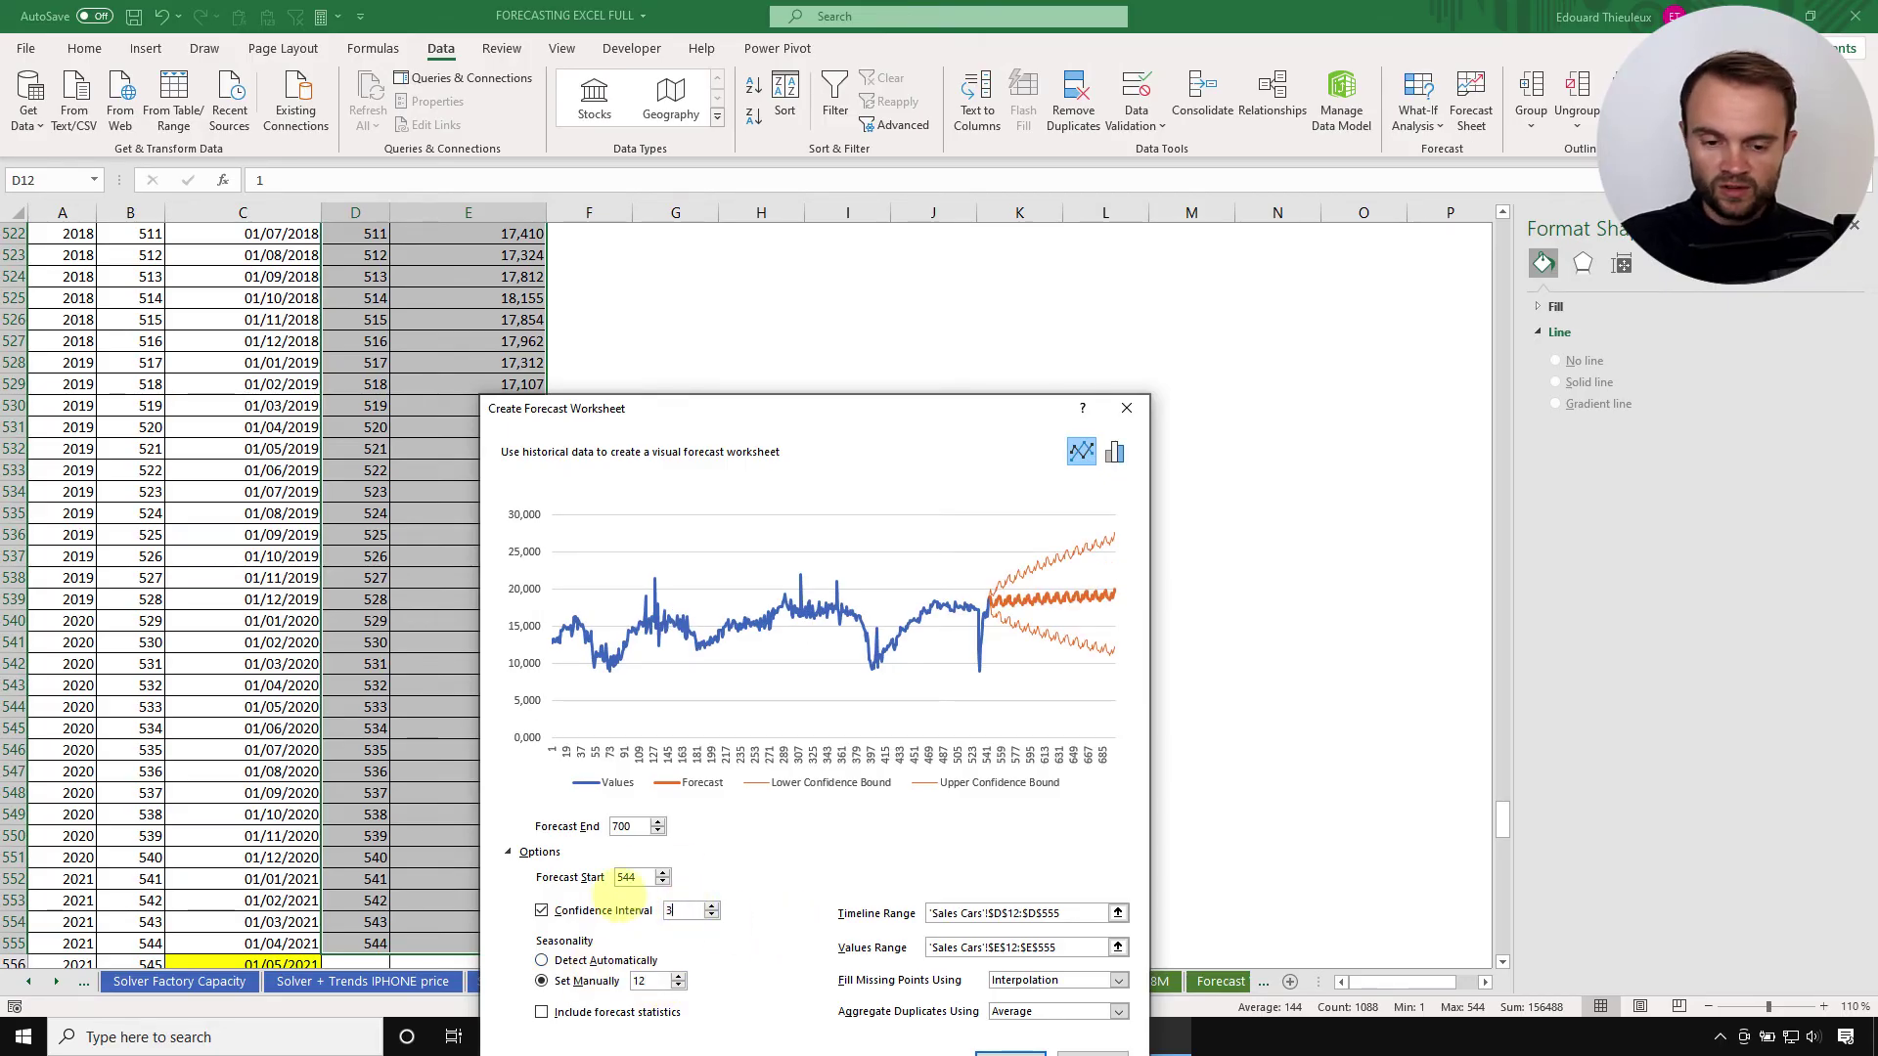
type("0")
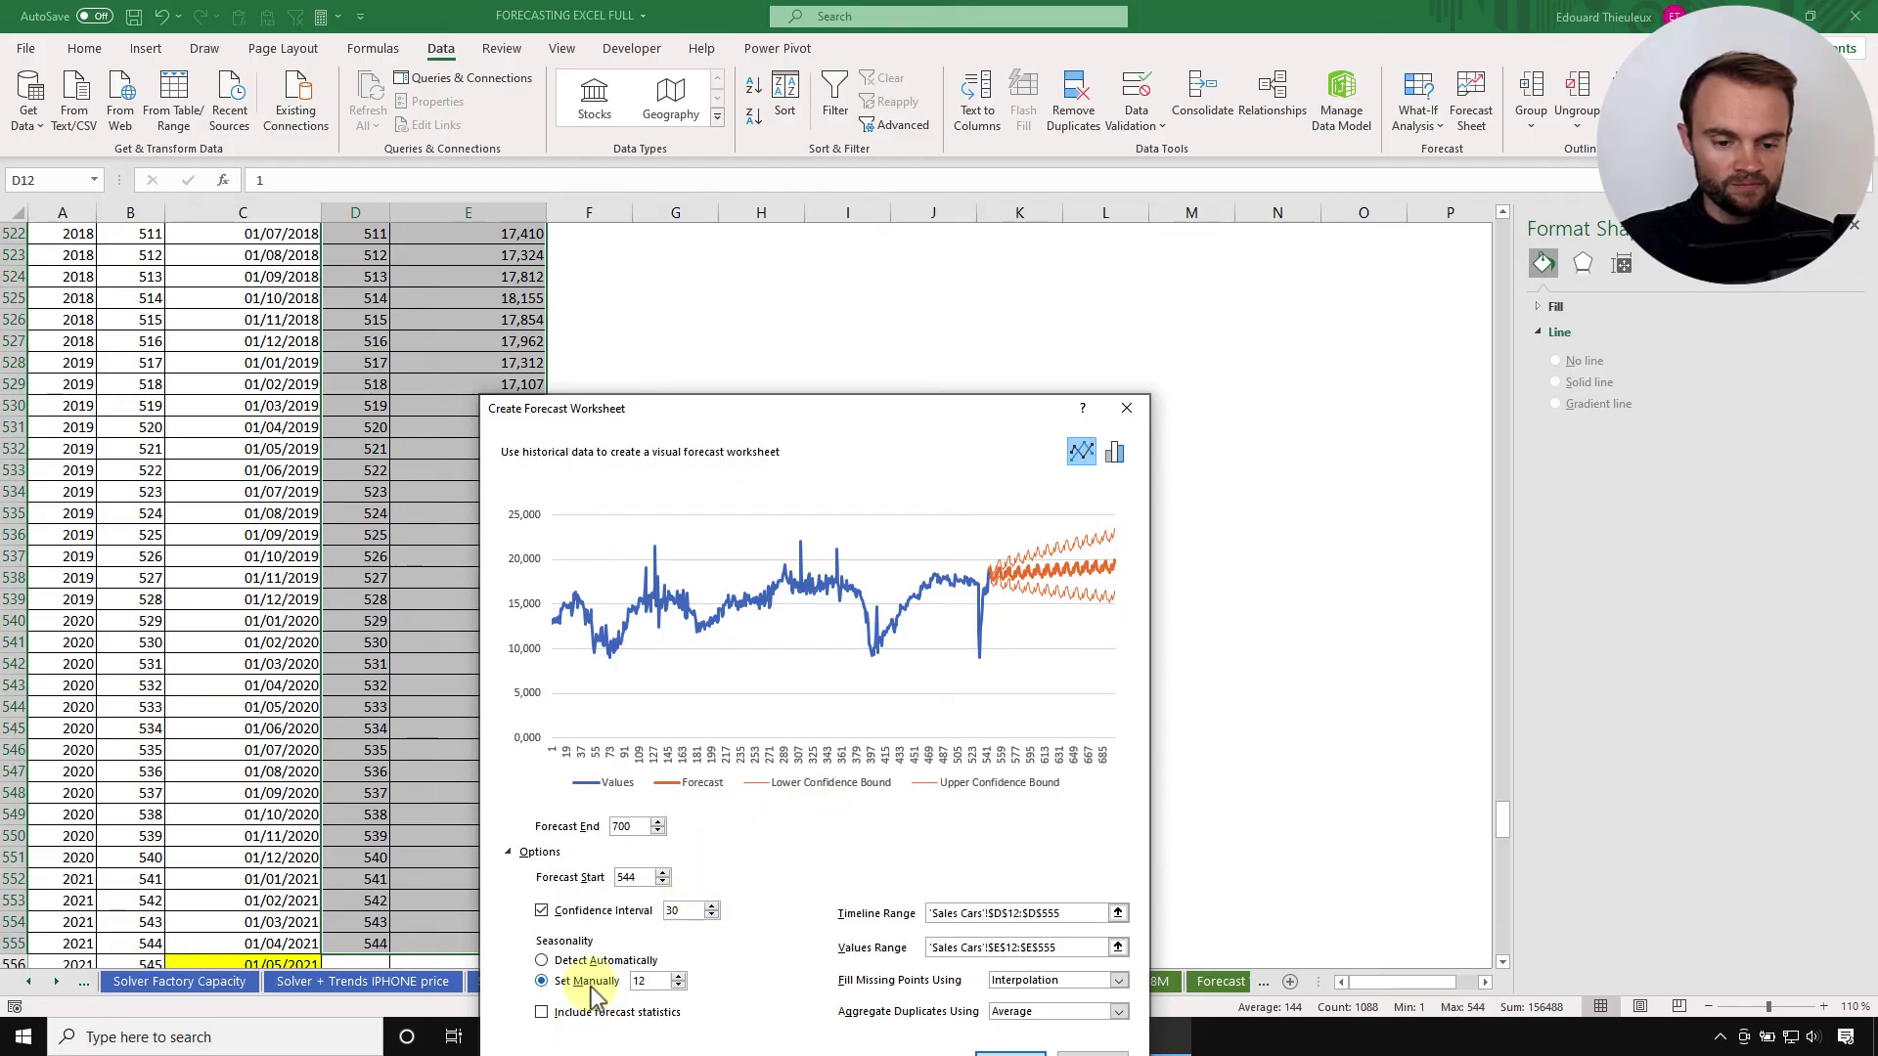
left_click(562, 1019)
left_click_drag(929, 411, 937, 276)
left_click(1022, 927)
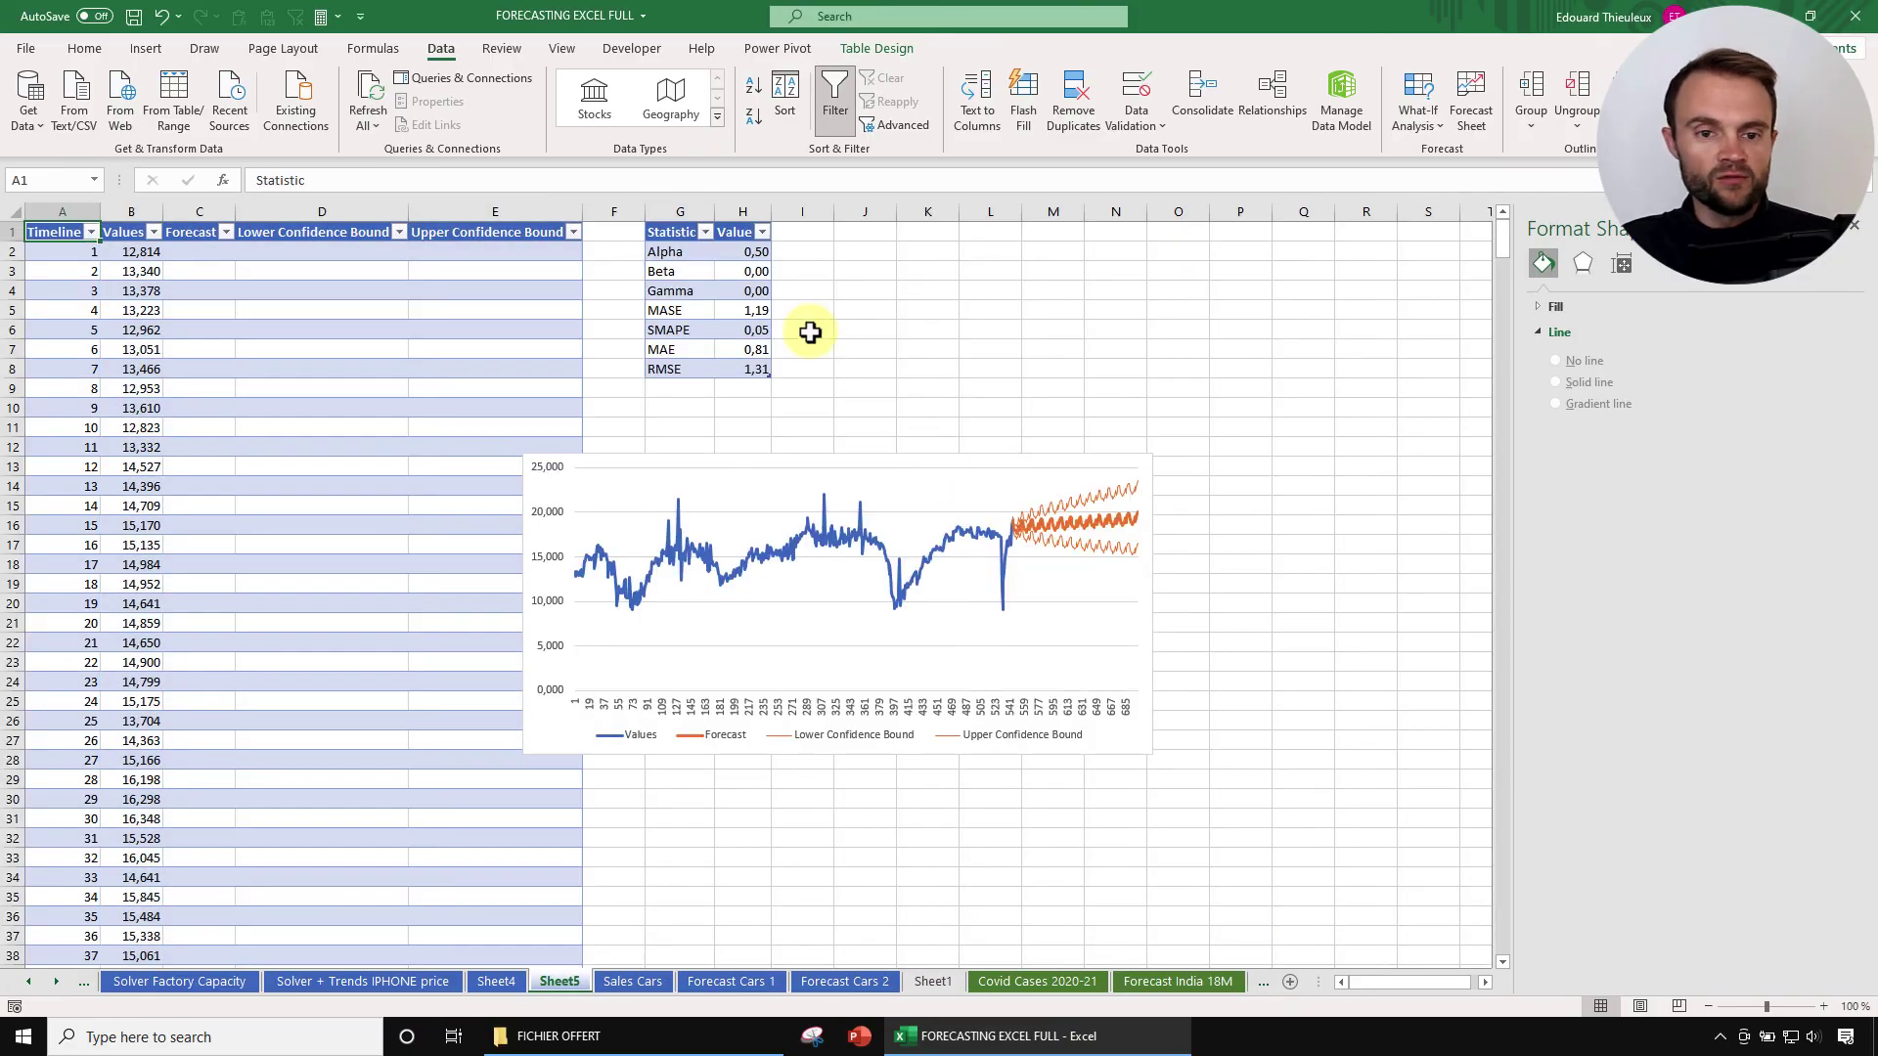
Step: Enlarge the forecast chart on Sheet5, place it just below the statistics table and apply the fifth chart style with a dark background
left_click(1132, 745)
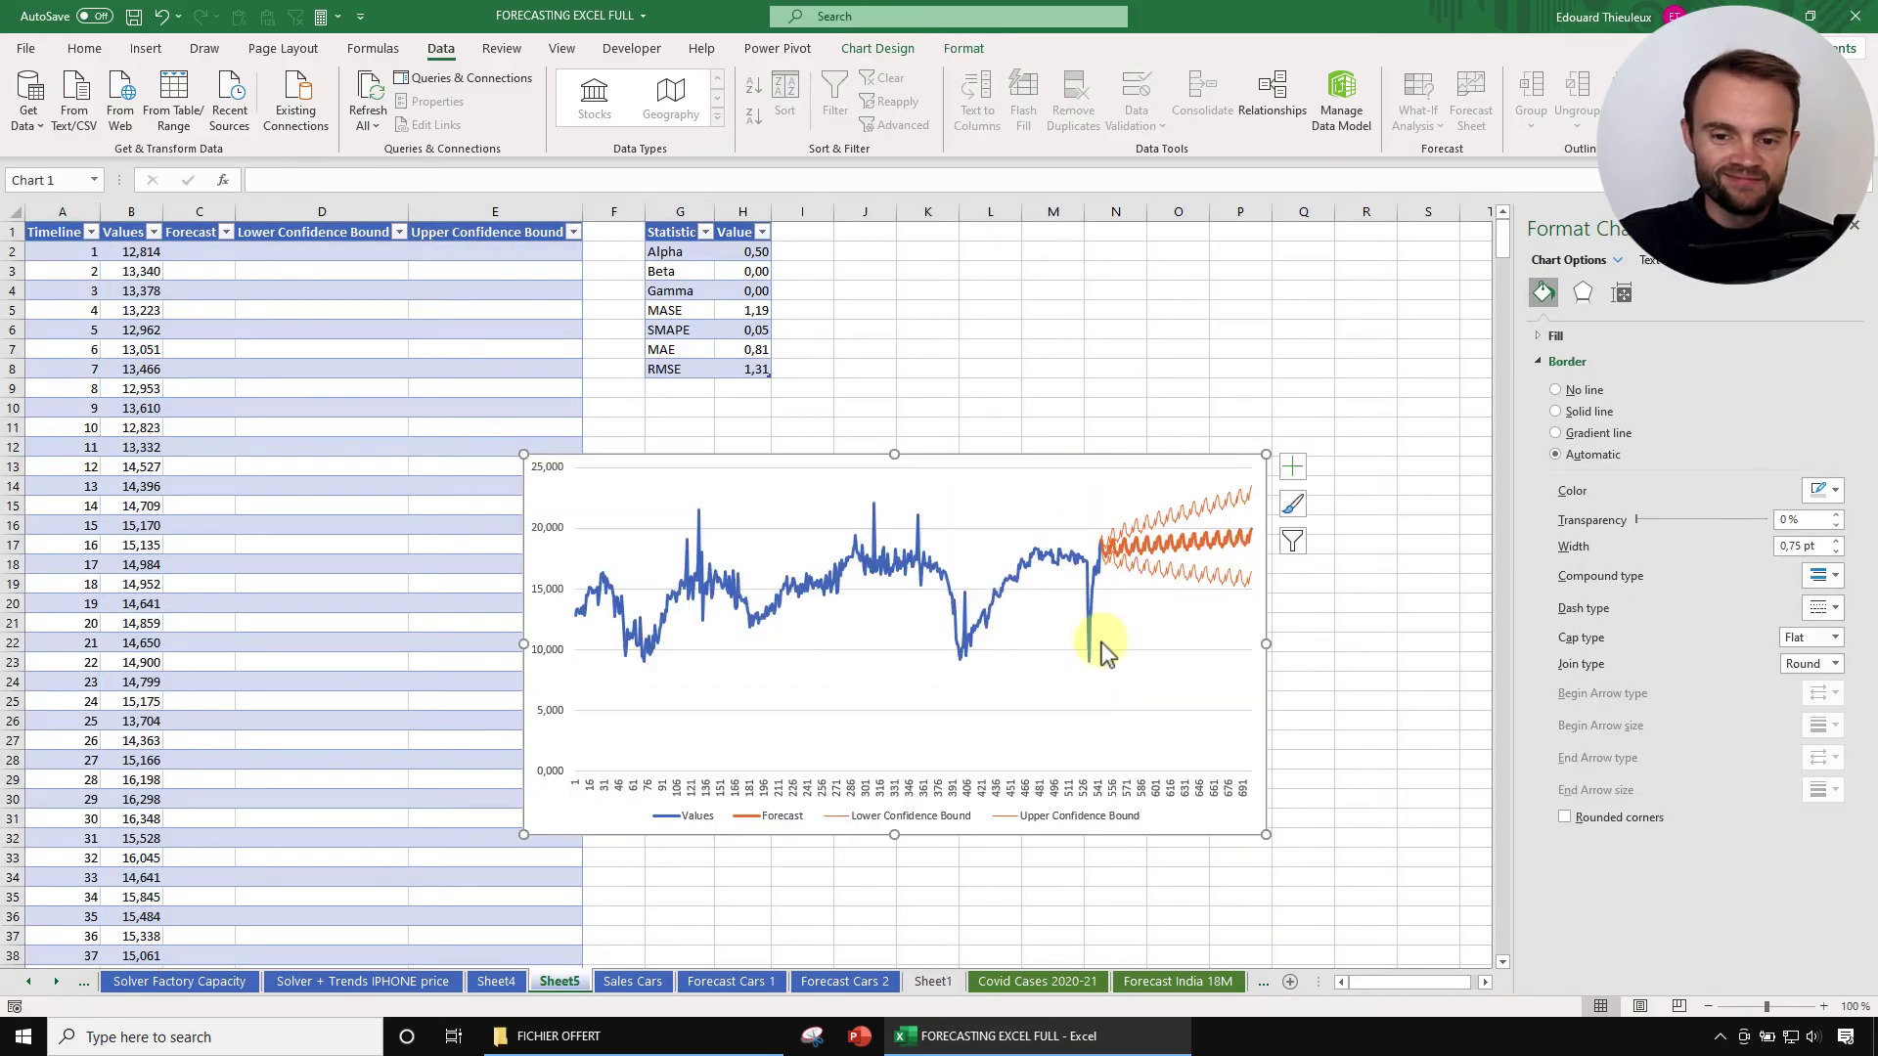
left_click_drag(1060, 460, 854, 397)
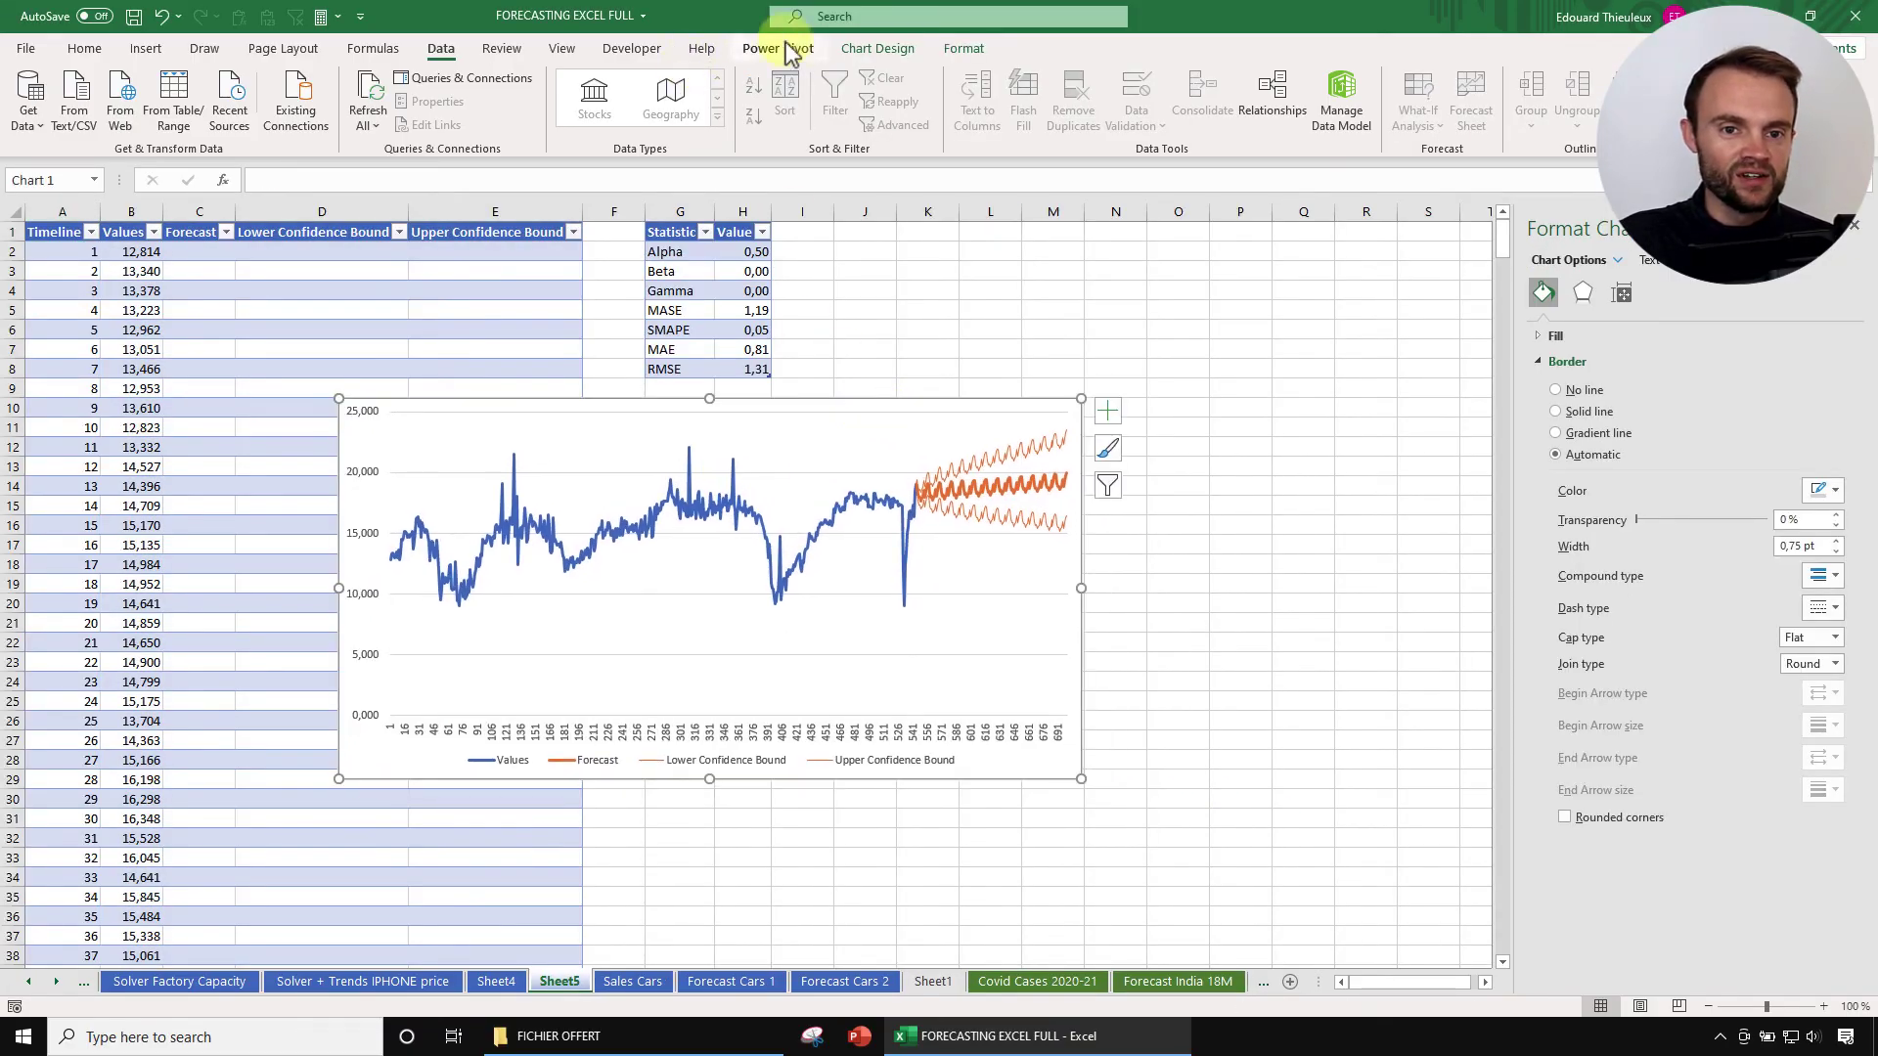
left_click(895, 49)
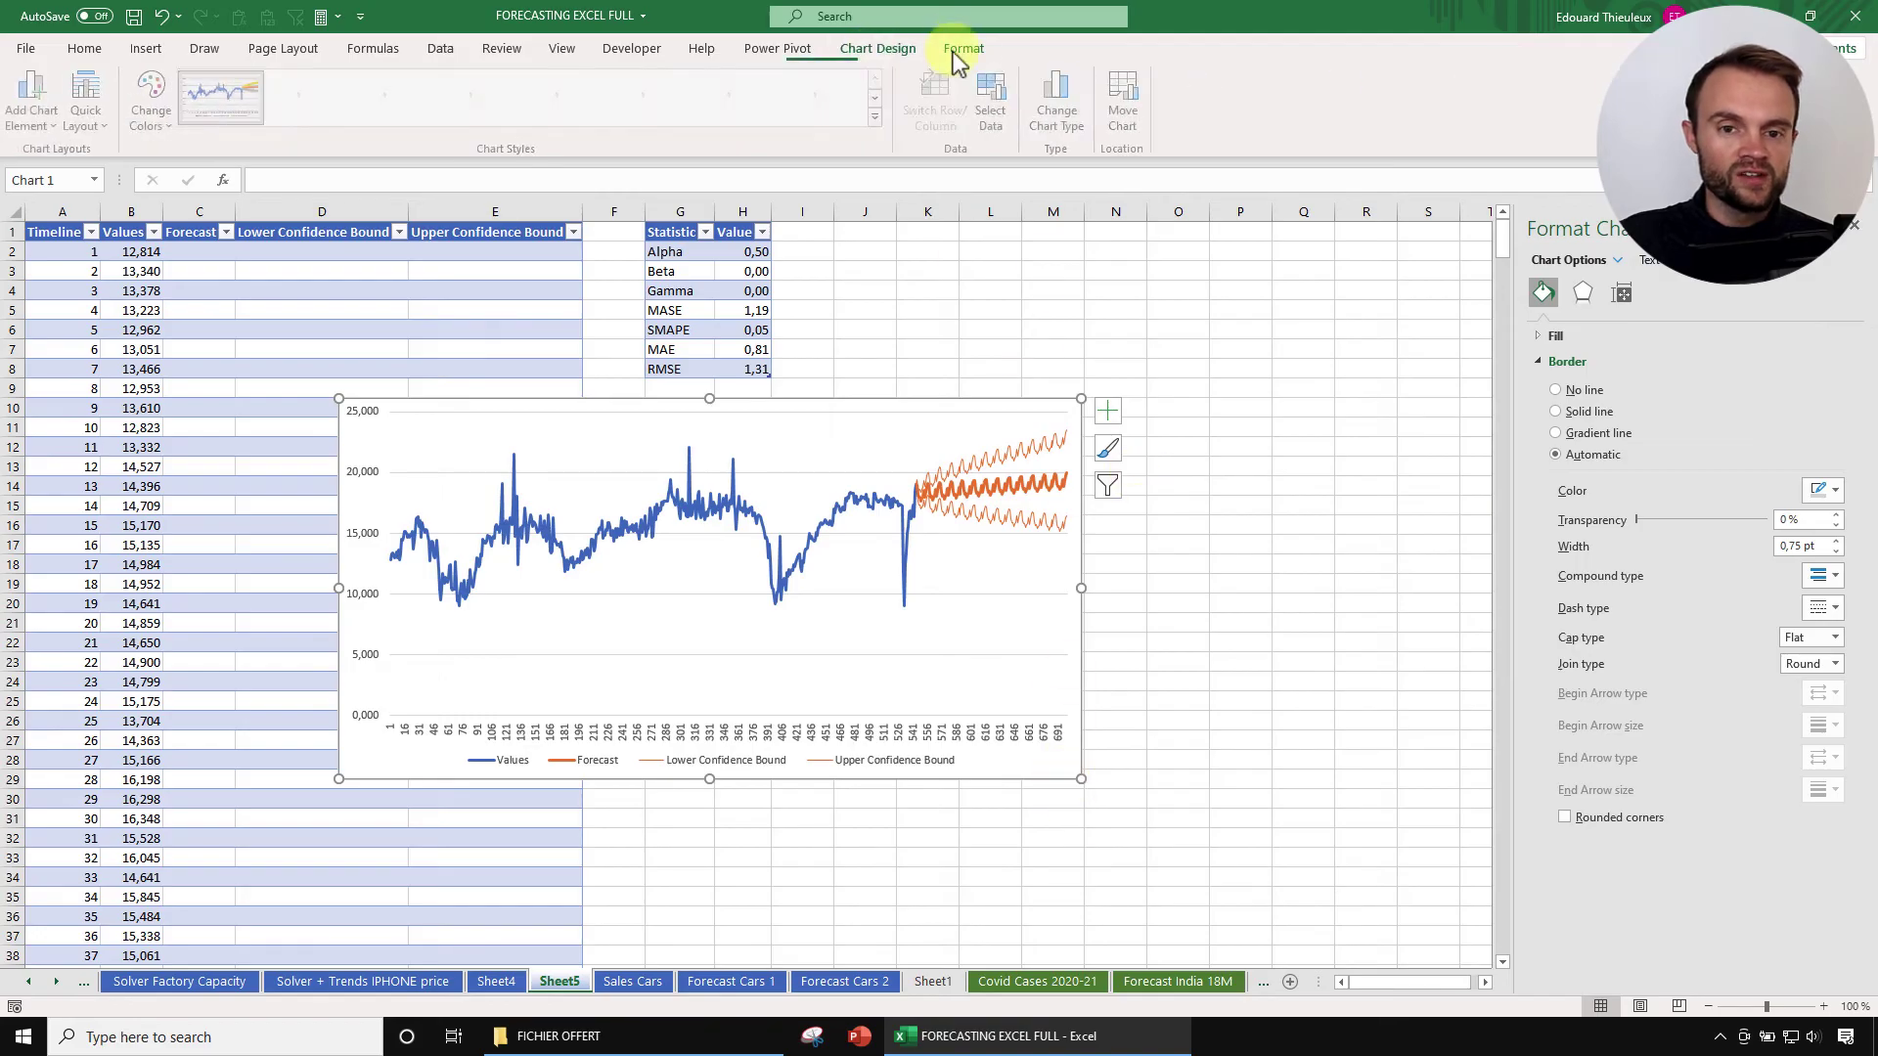
left_click(569, 98)
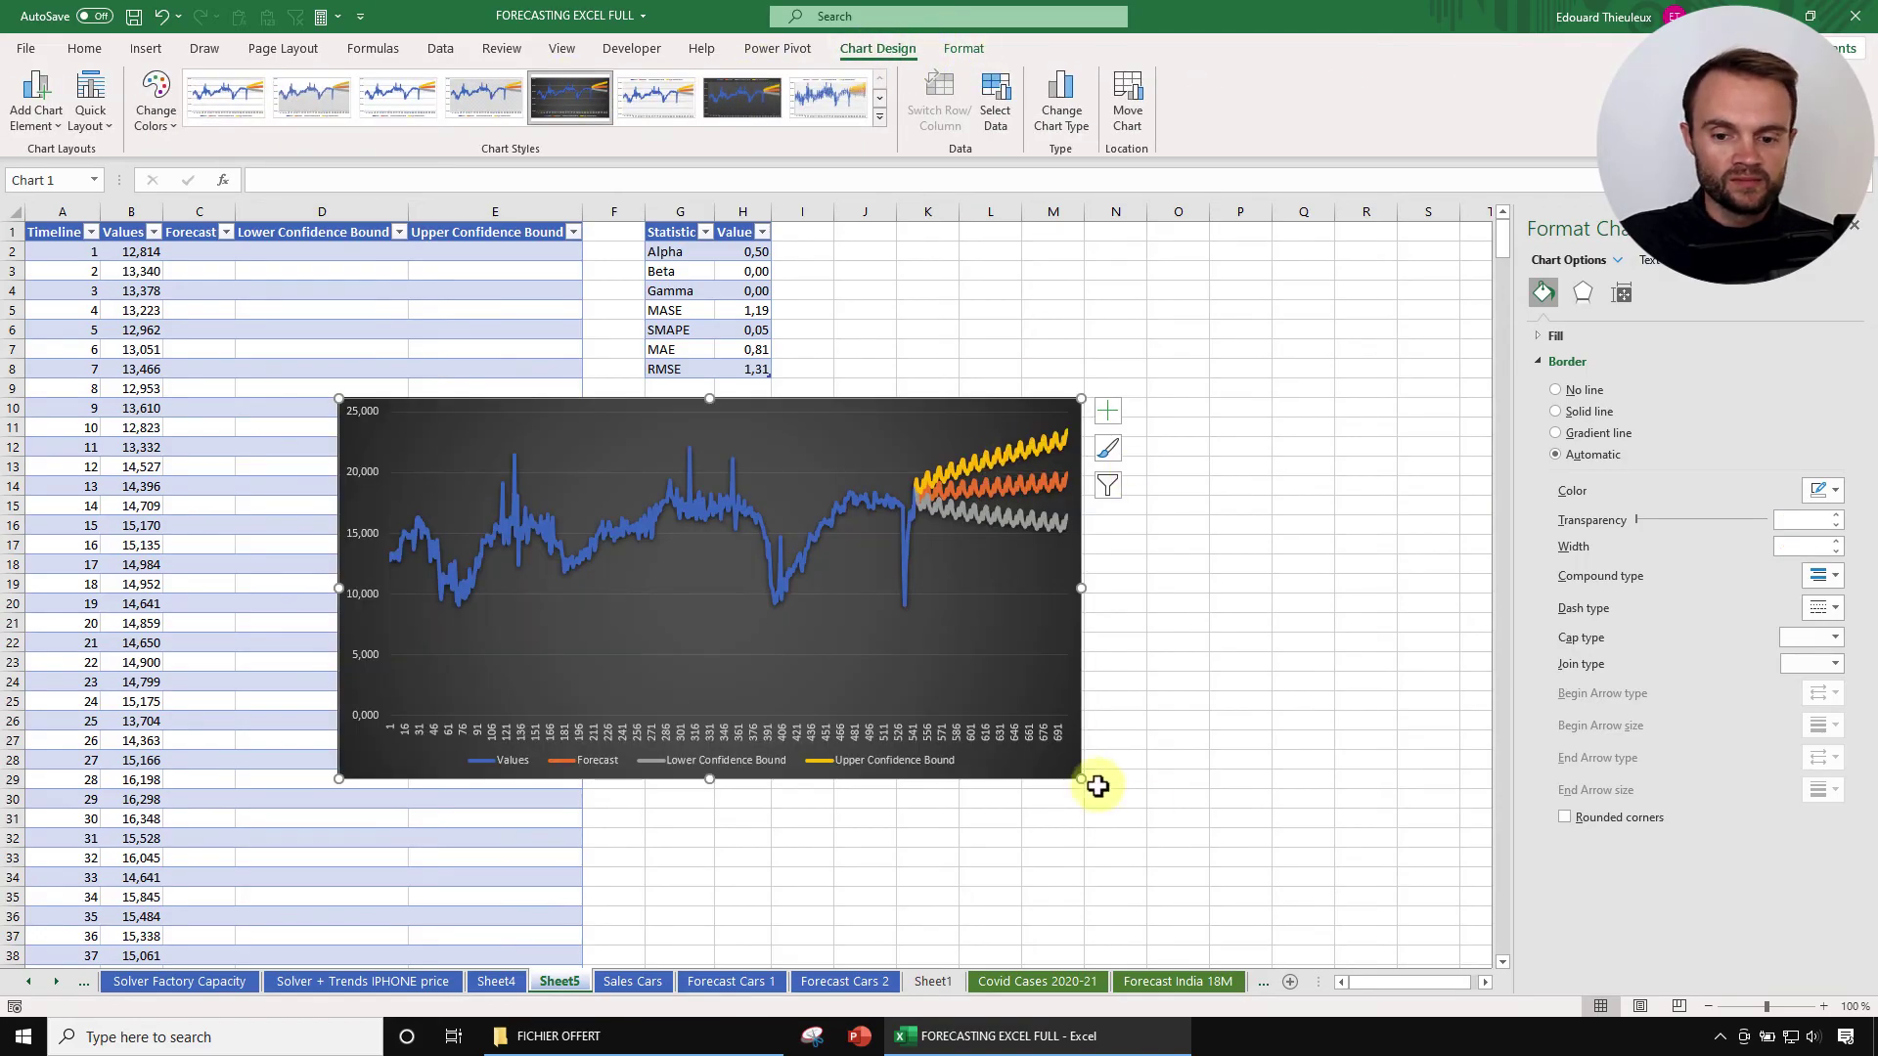
Step: Enlarge the dark forecast chart further, position it over about columns A to O and rows 7 to 34, and deselect it
left_click_drag(1081, 777, 1311, 892)
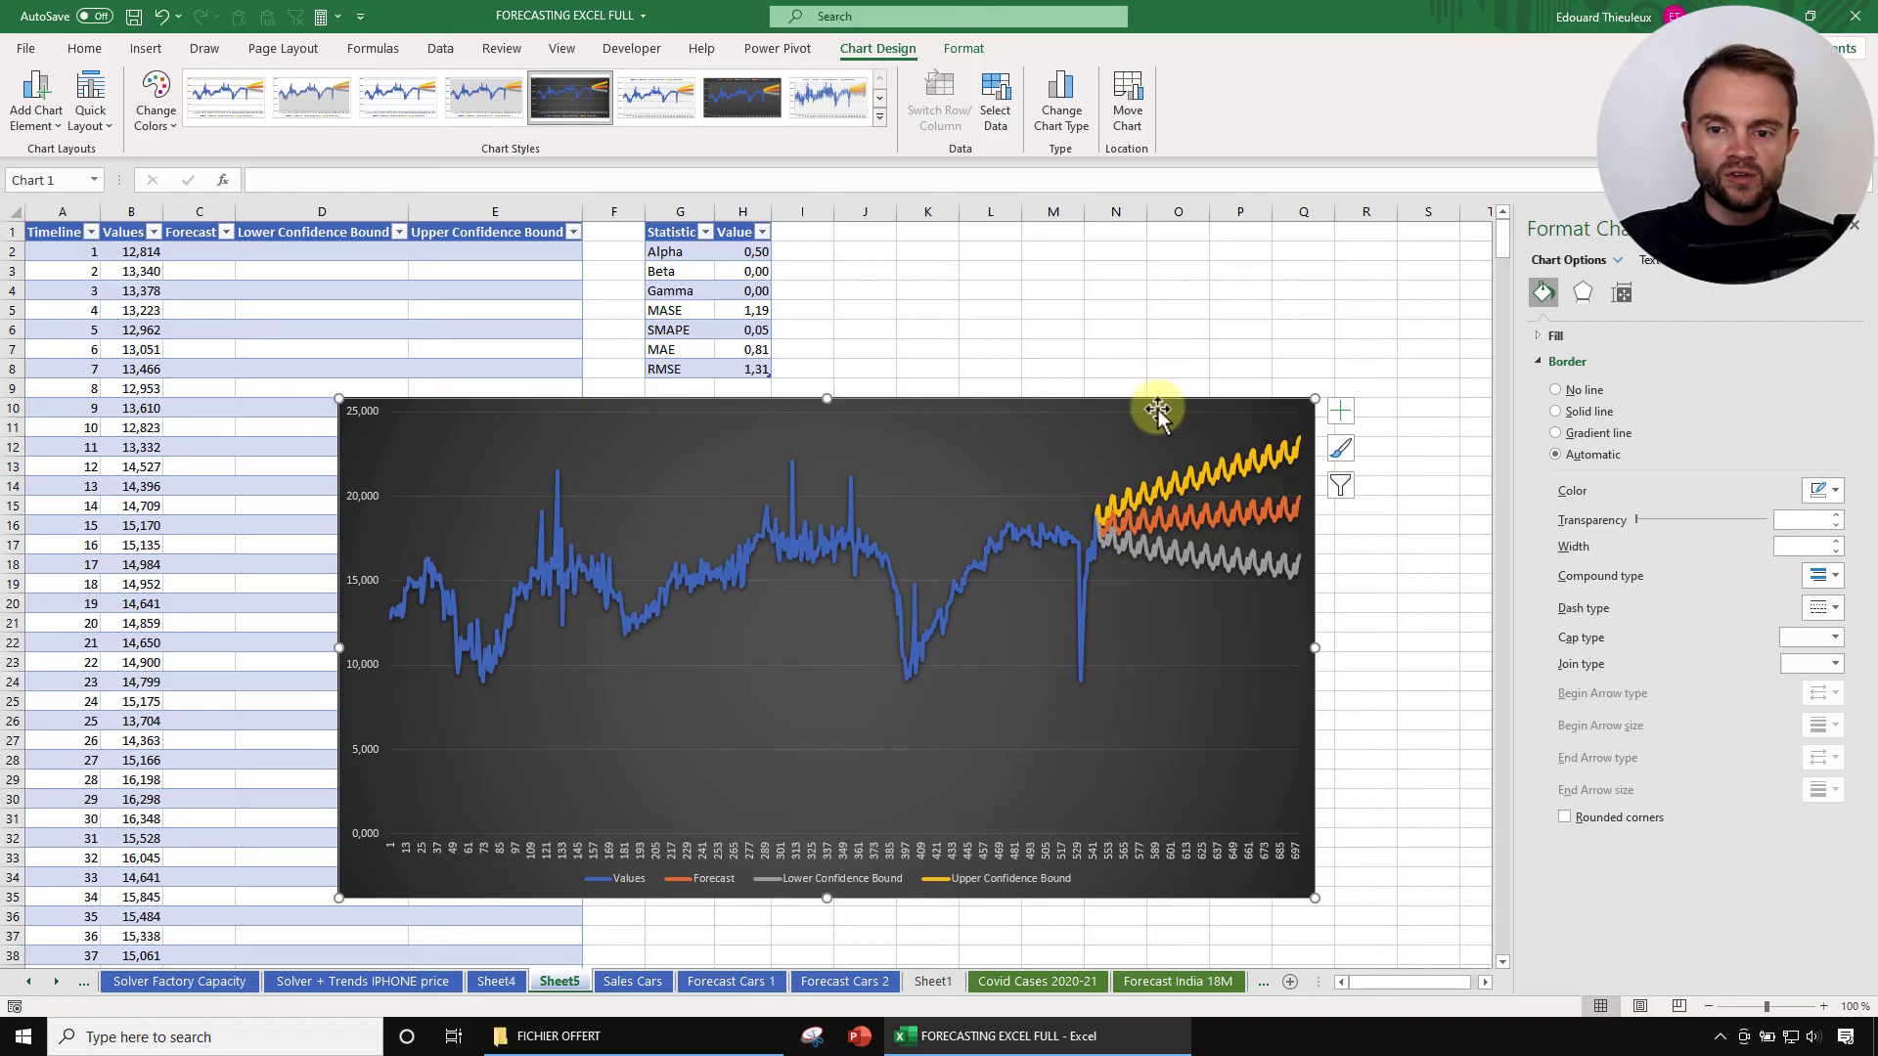
mouse_move(1156, 406)
left_mouse_down()
mouse_move(1078, 372)
mouse_move(893, 369)
left_mouse_up()
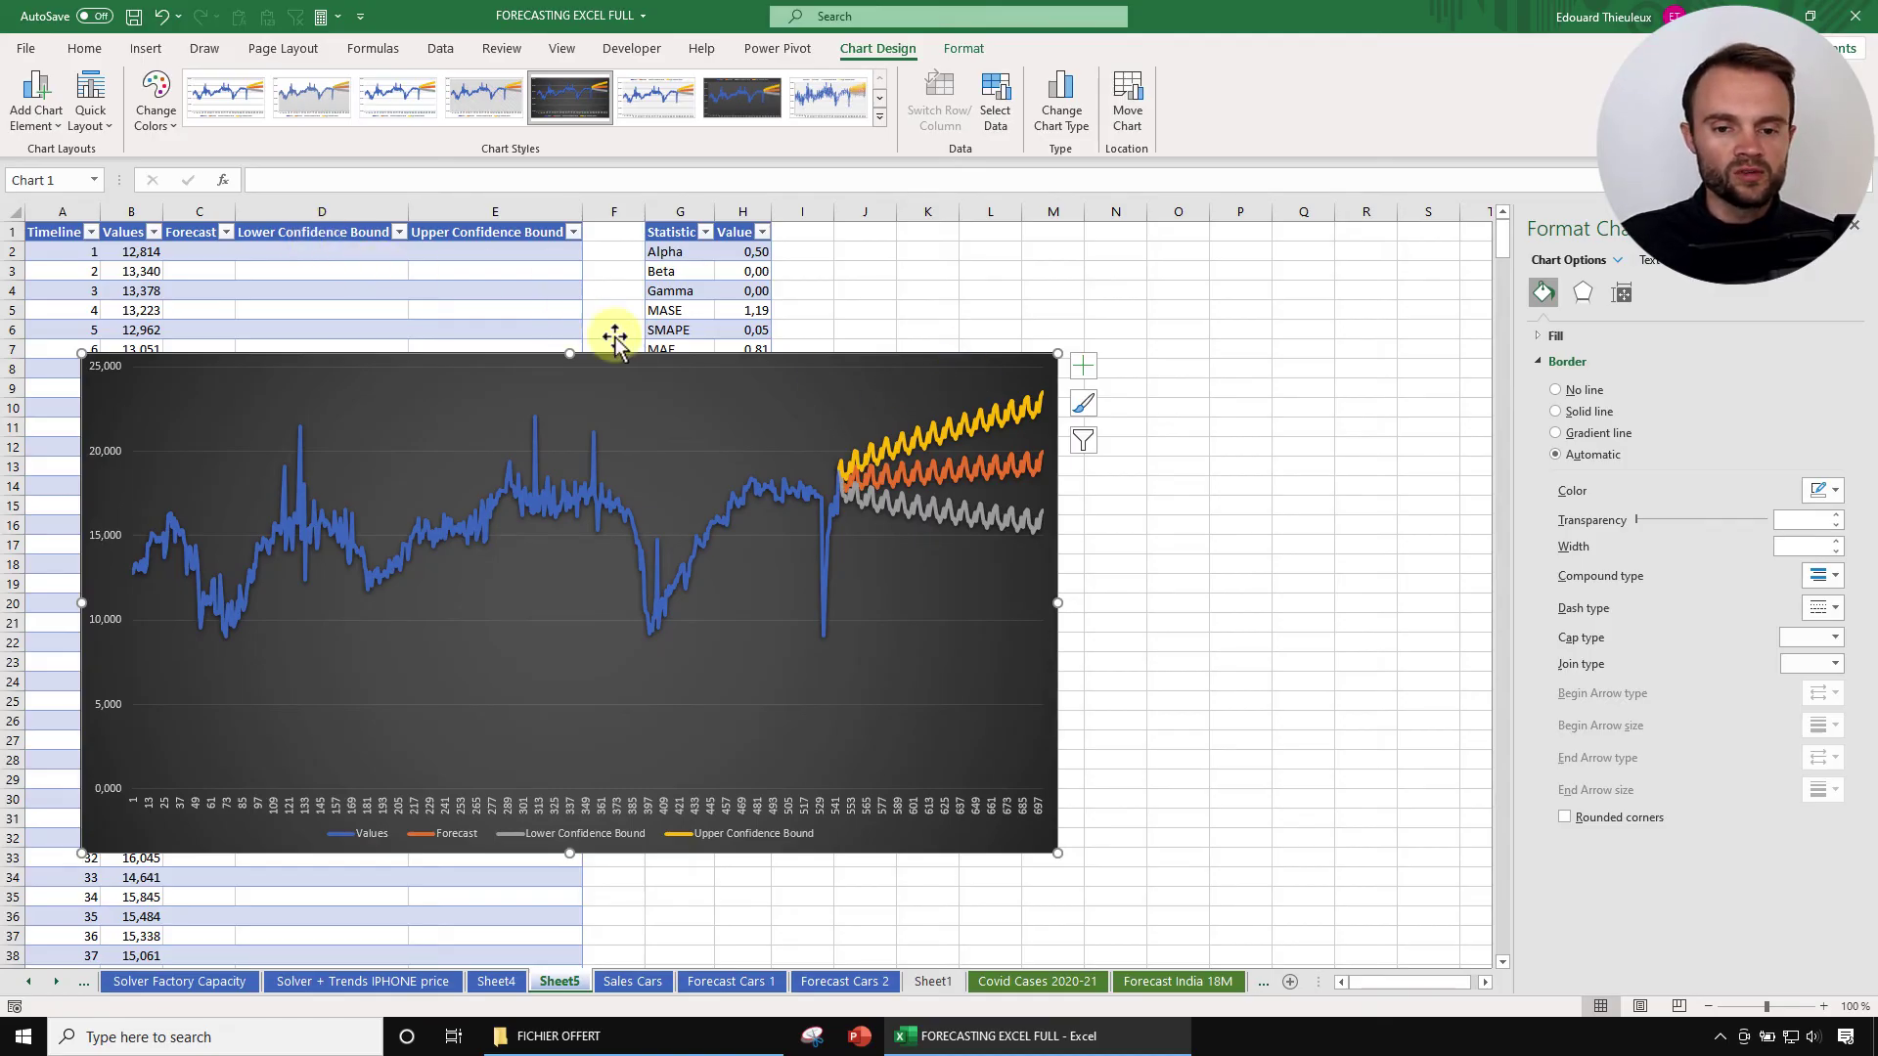
left_click(968, 516)
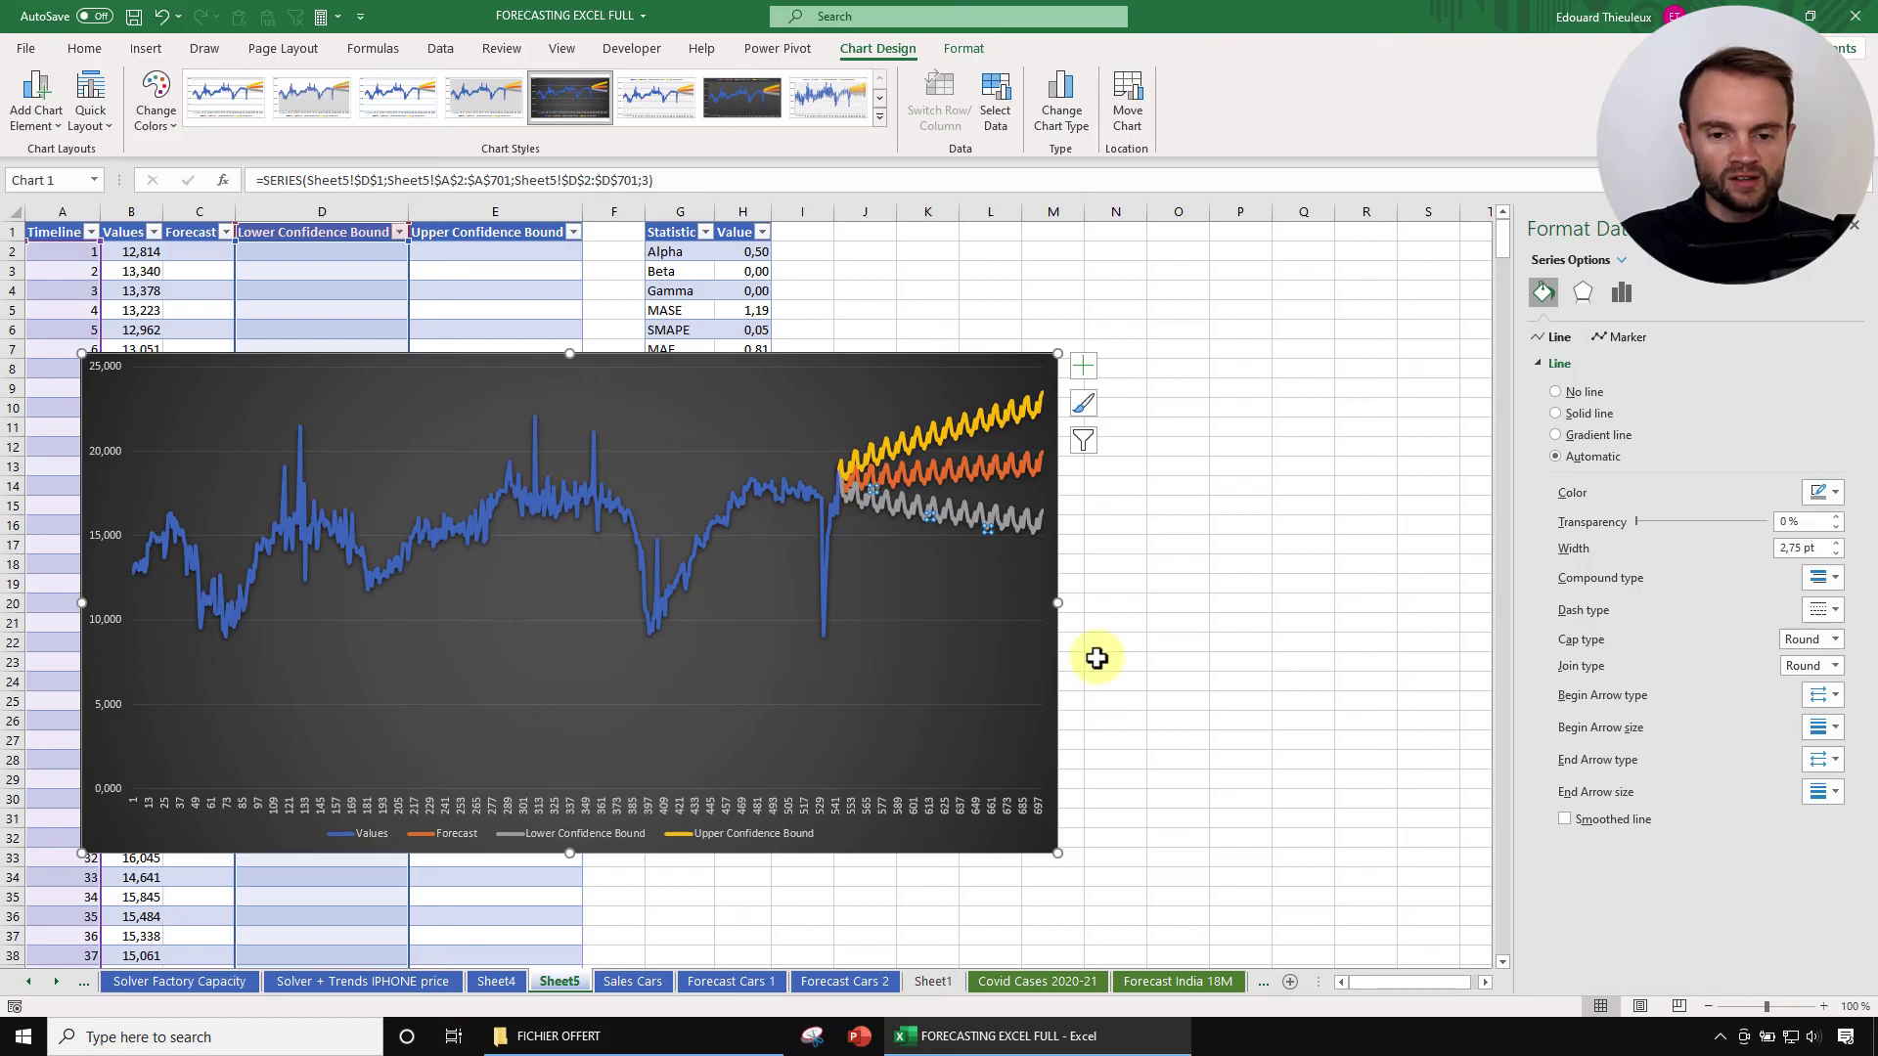
left_click_drag(1054, 853, 1209, 896)
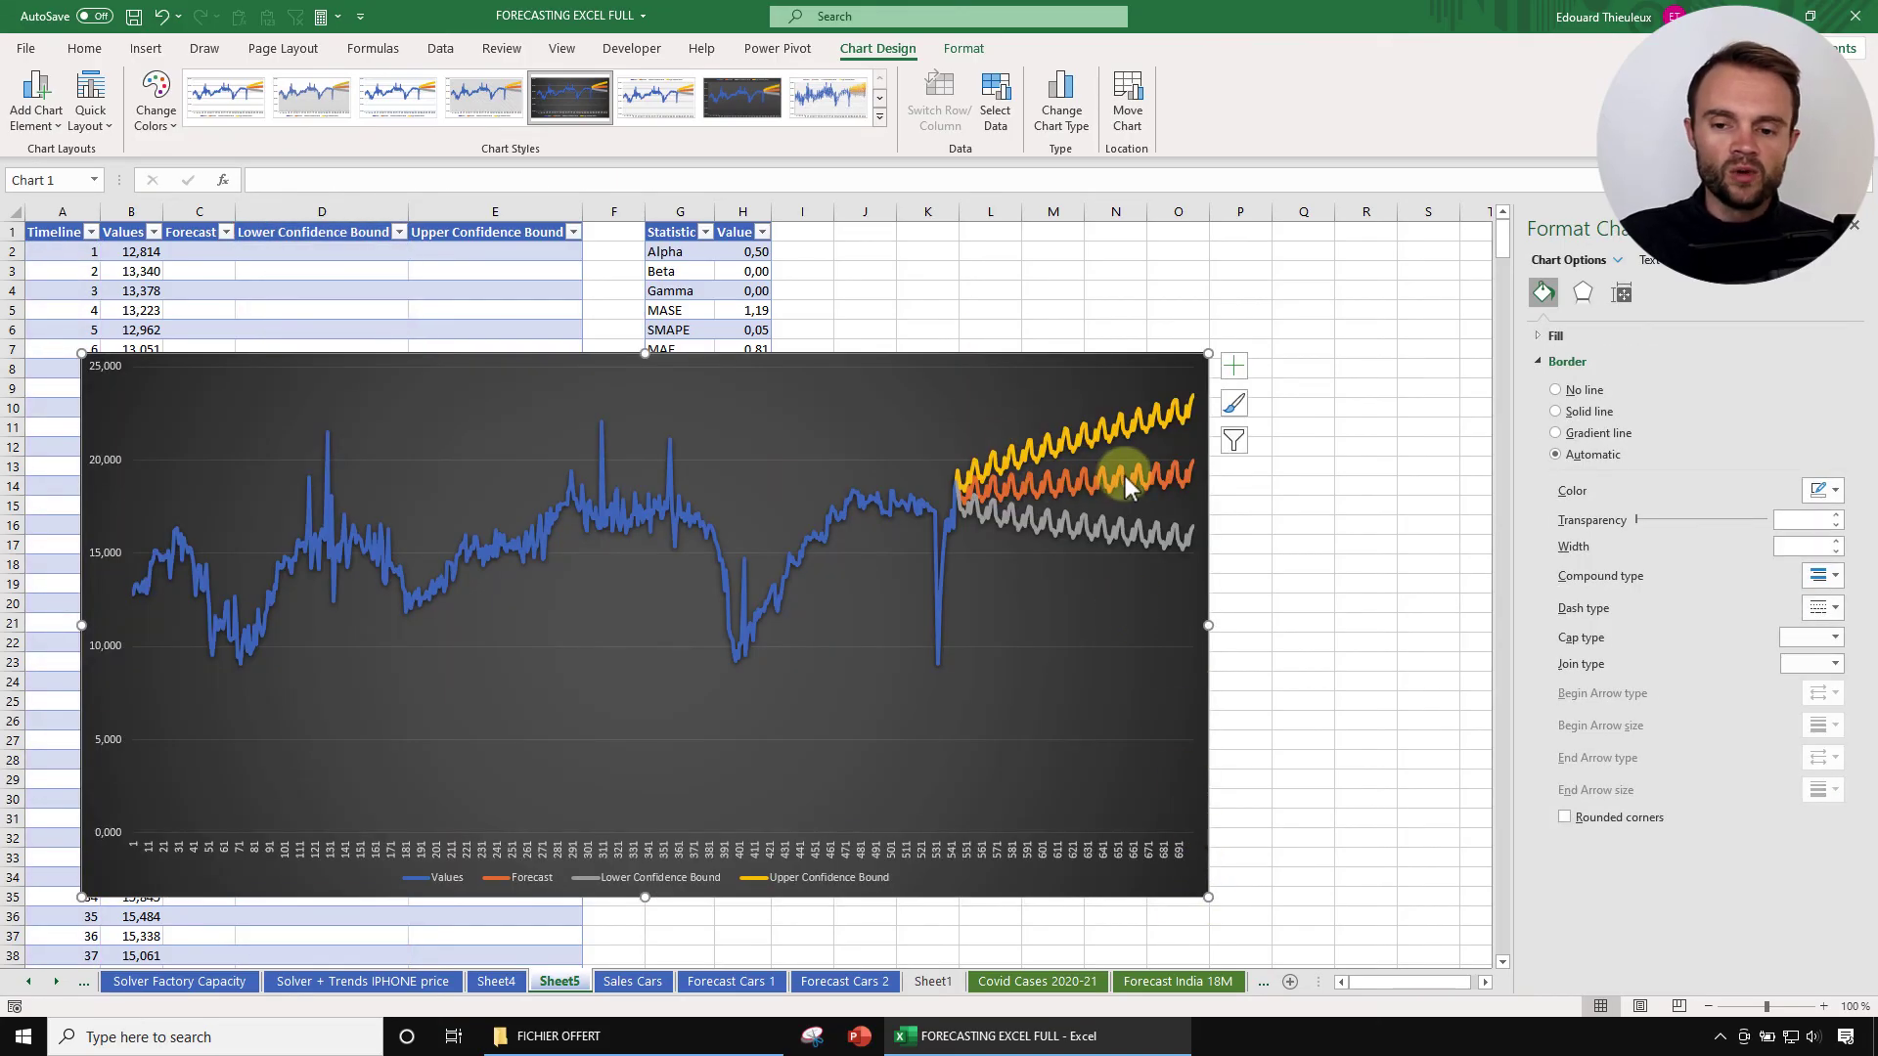
mouse_move(1123, 484)
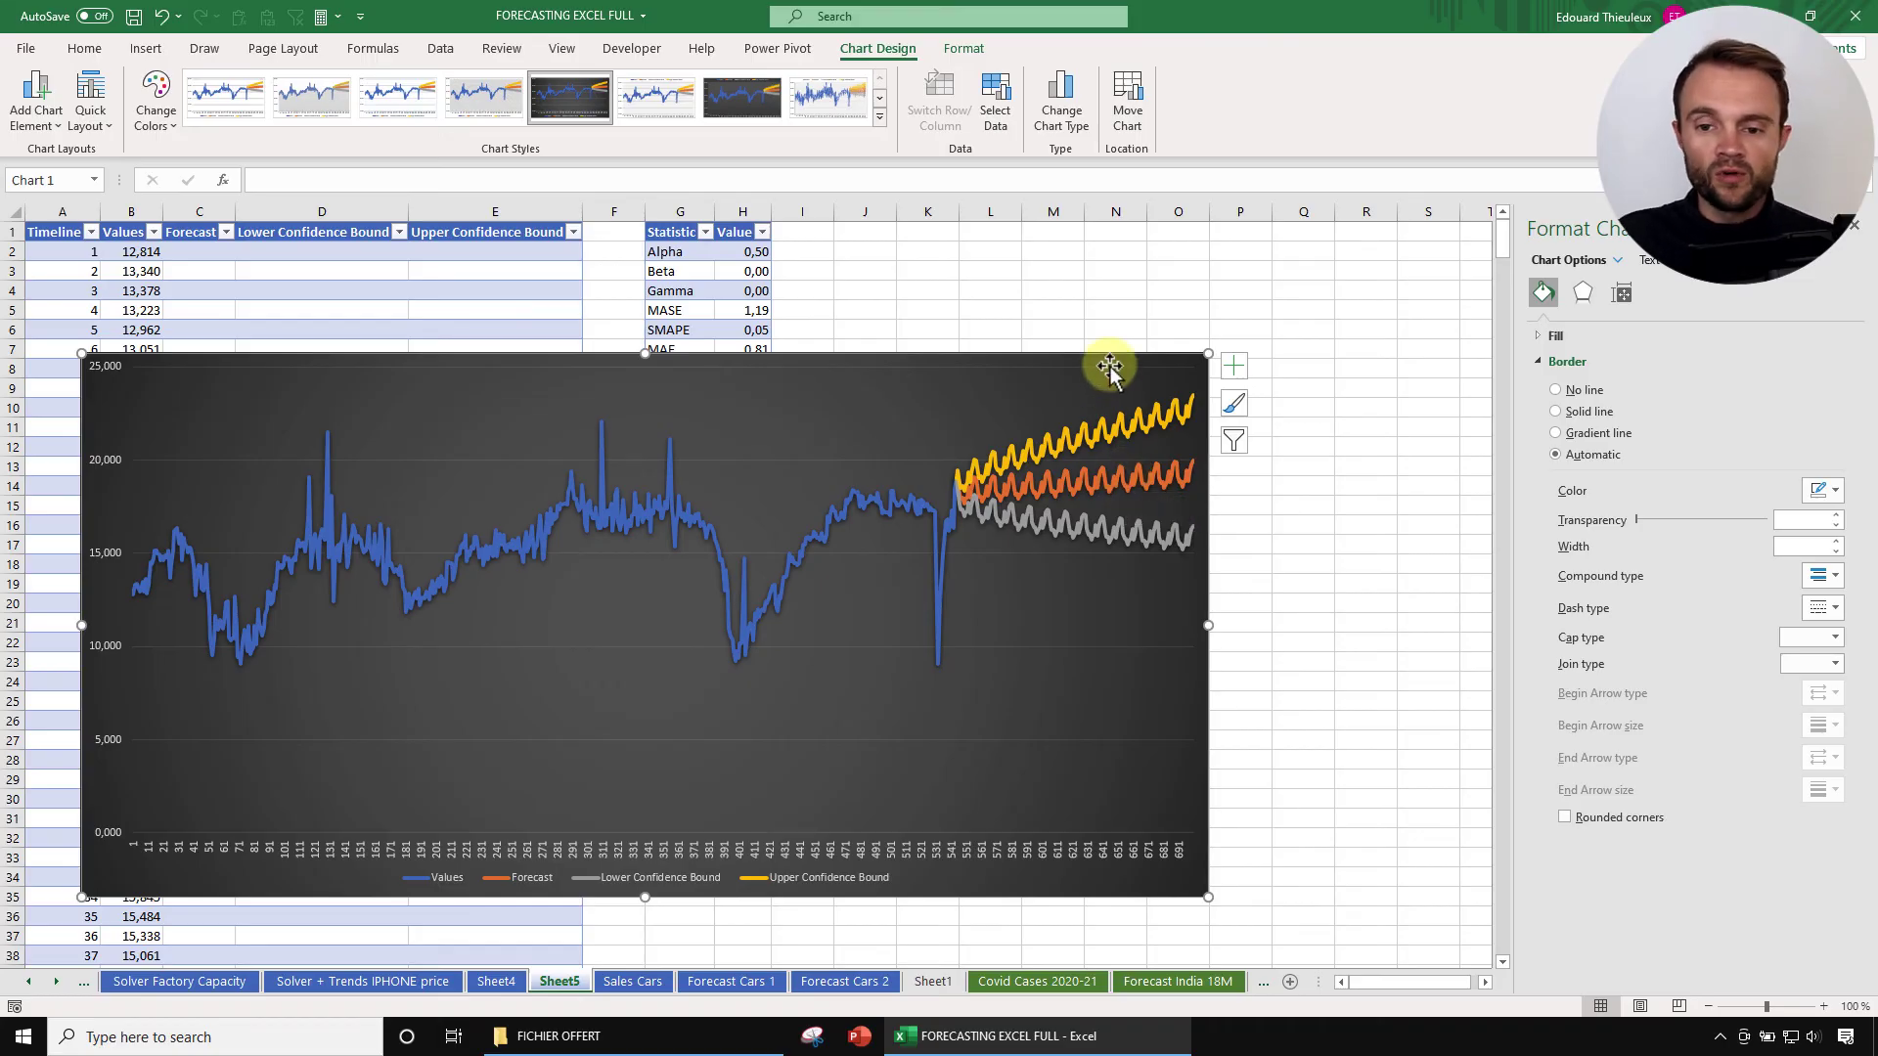
left_click(231, 235)
left_click(1048, 259)
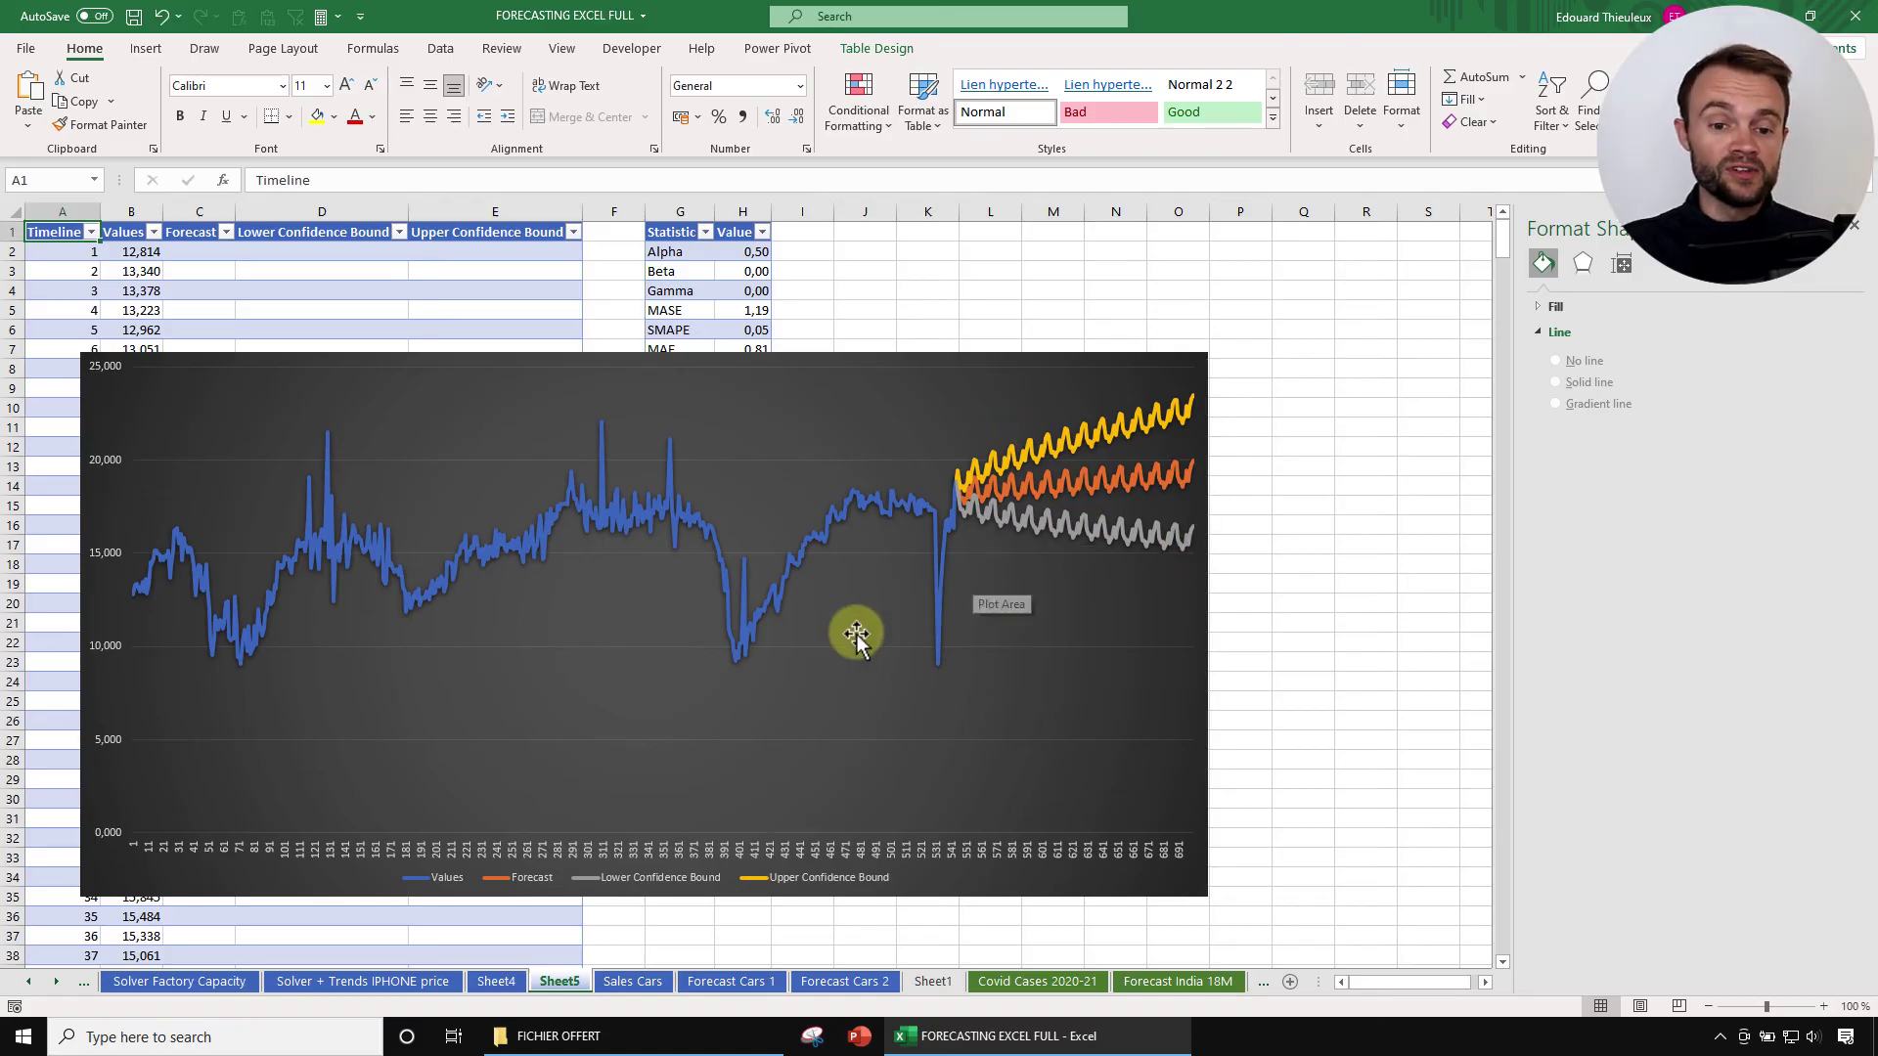
Step: Open the Forecast Cars 1 sheet and highlight the seasonality period in its chart title
left_click(736, 984)
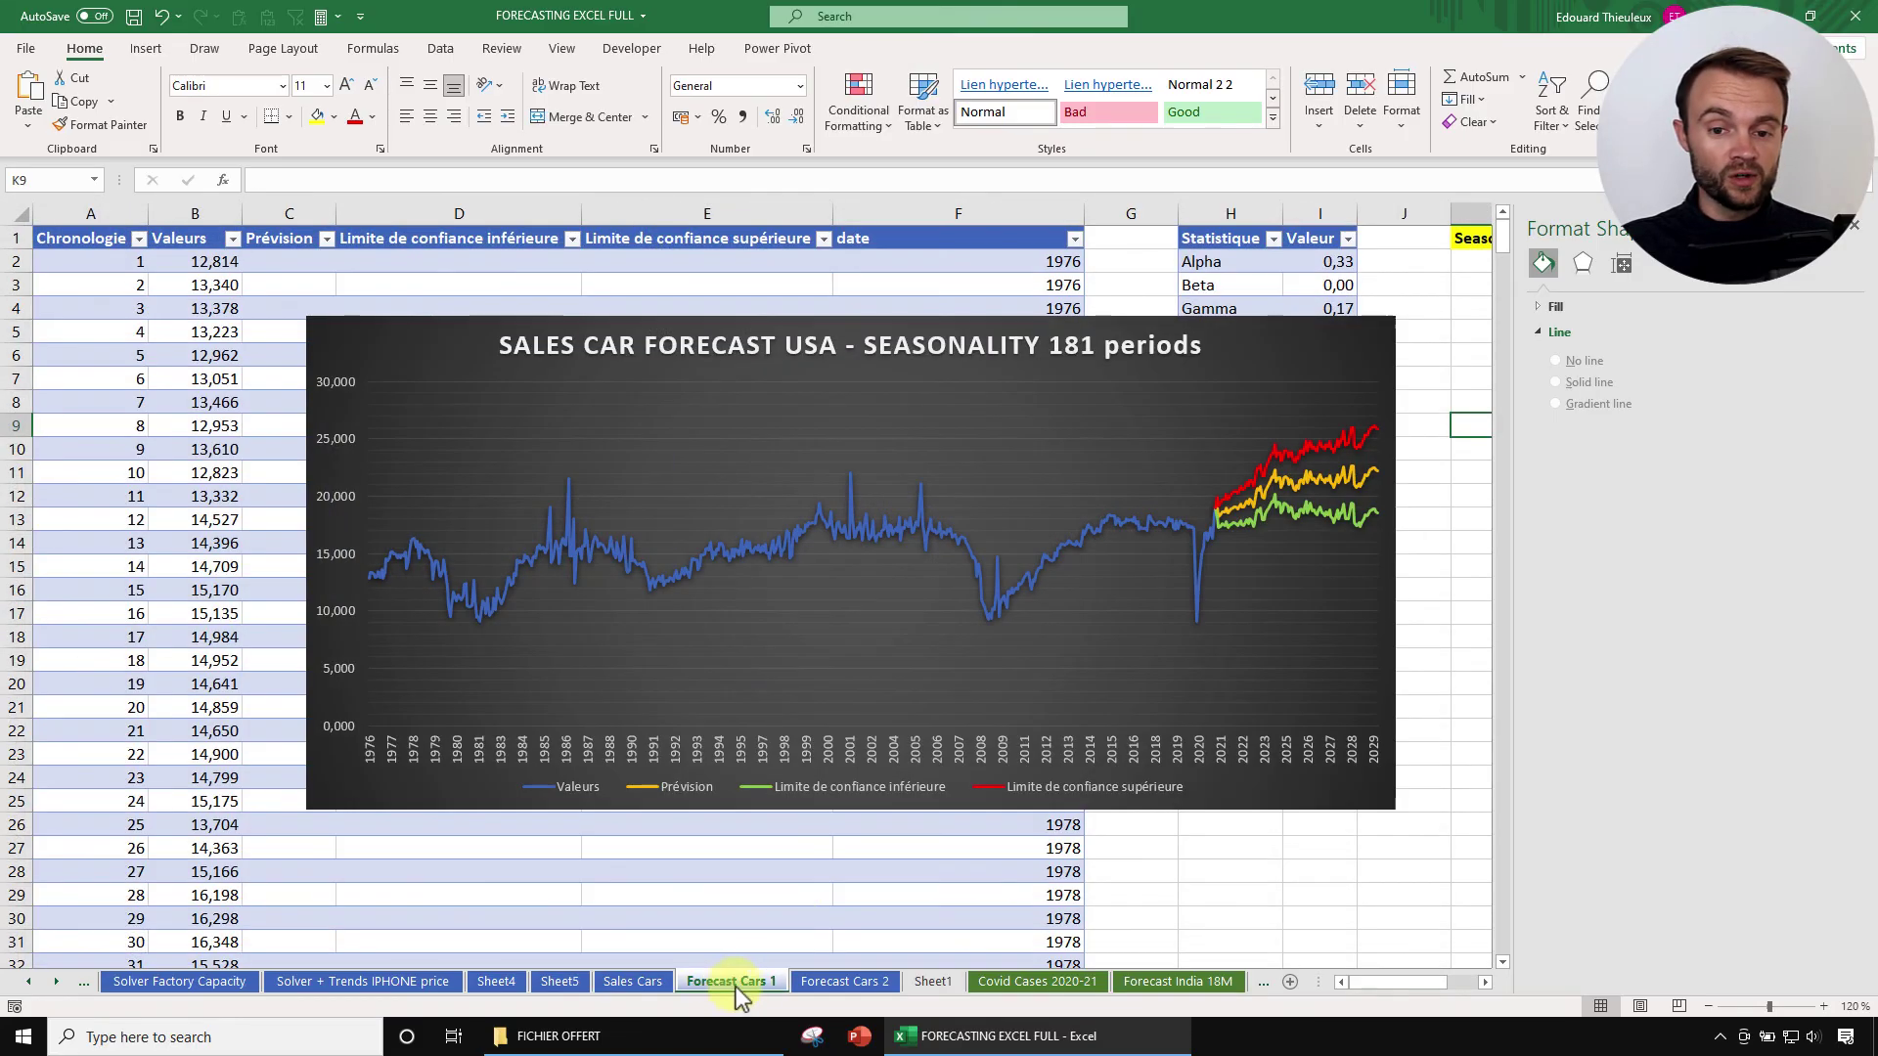
left_click(1053, 346)
left_click(1069, 348)
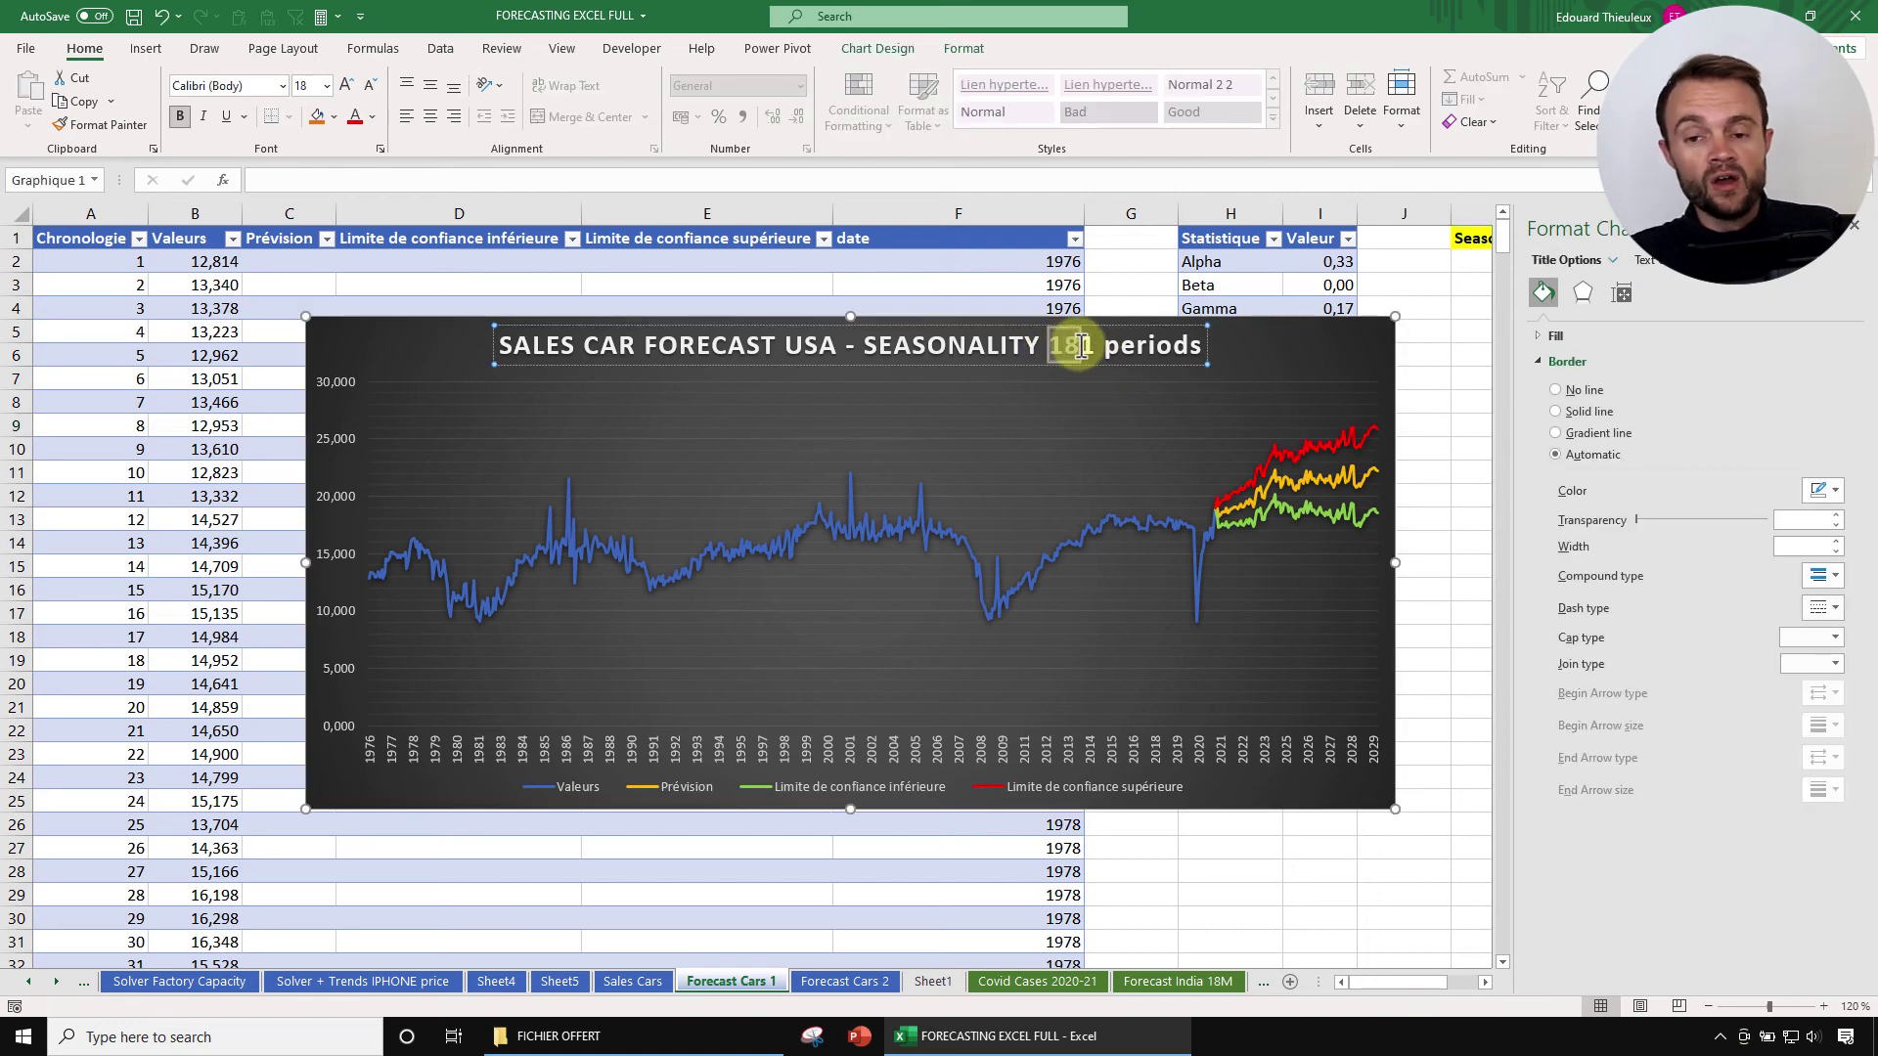
left_click_drag(1081, 349, 1205, 344)
Step: On the Forecast Cars 2 sheet, highlight the seasonality period in the chart title and move the chart about one row down
left_click(847, 981)
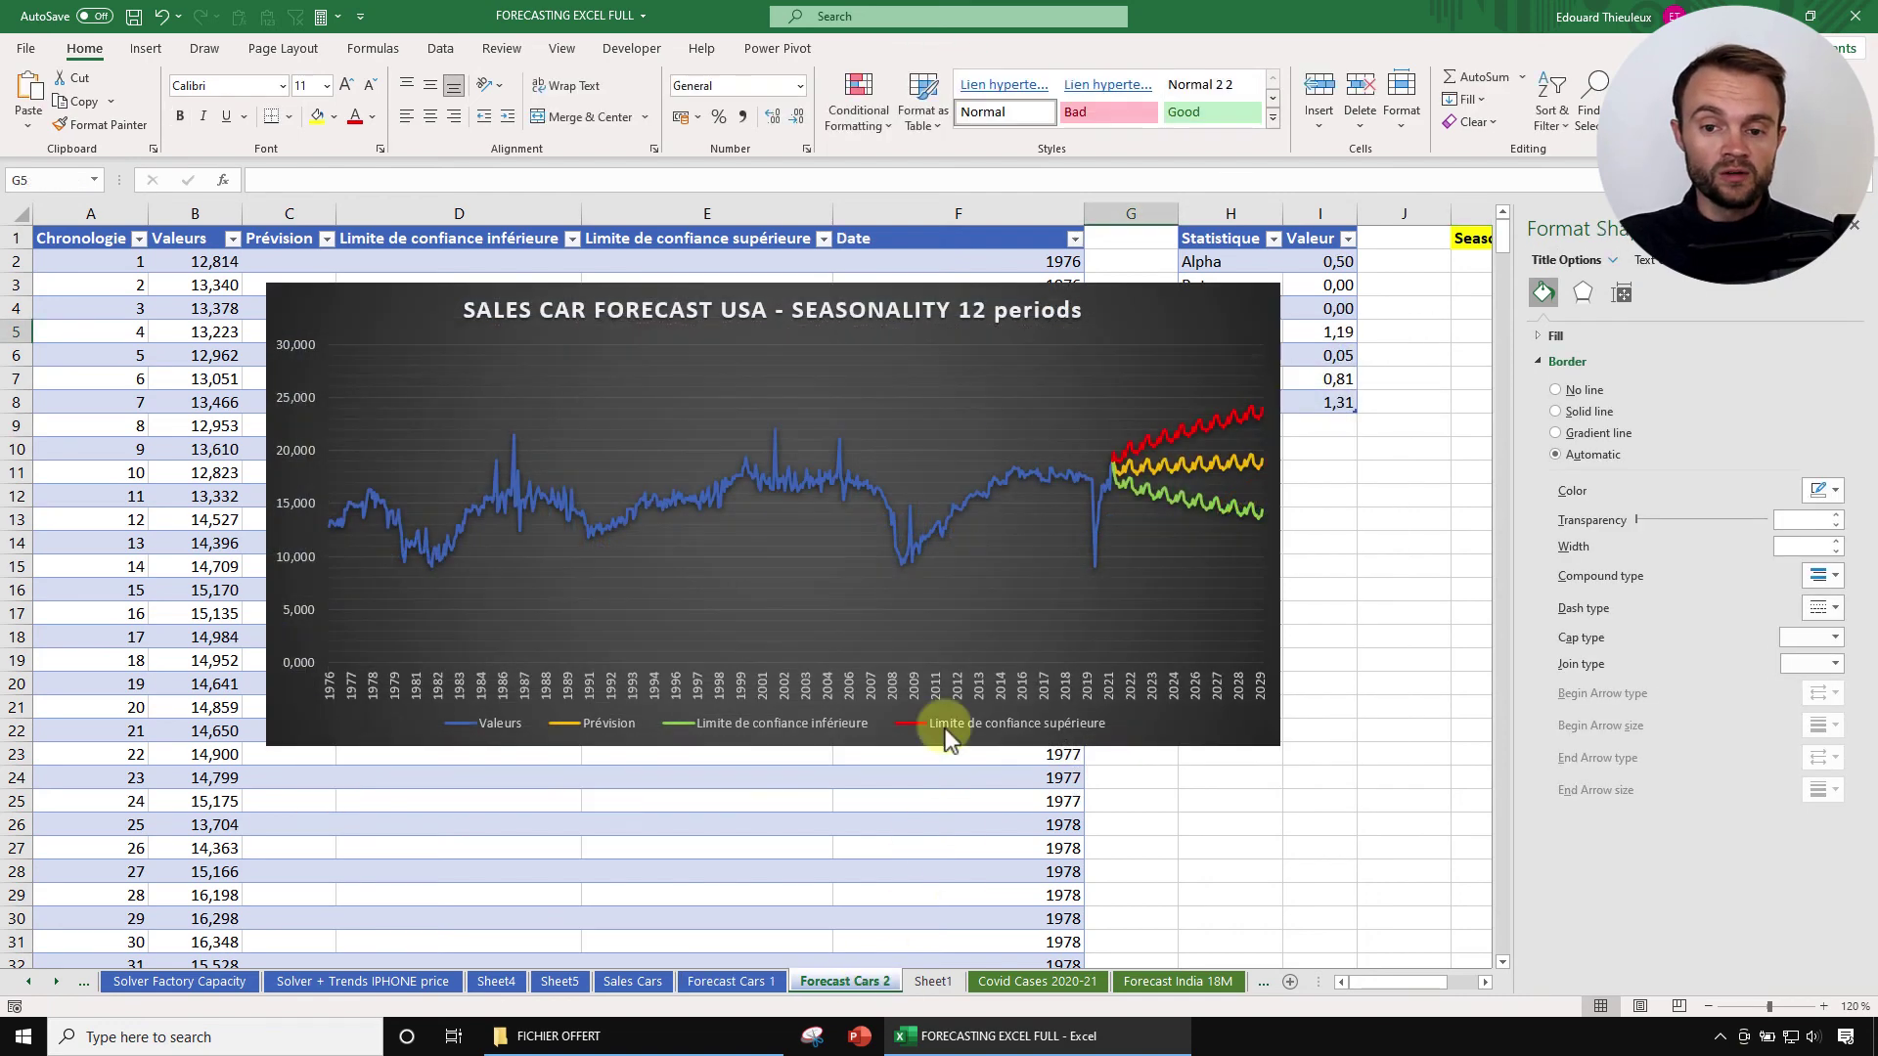
left_click(959, 311)
left_click_drag(960, 311, 1142, 343)
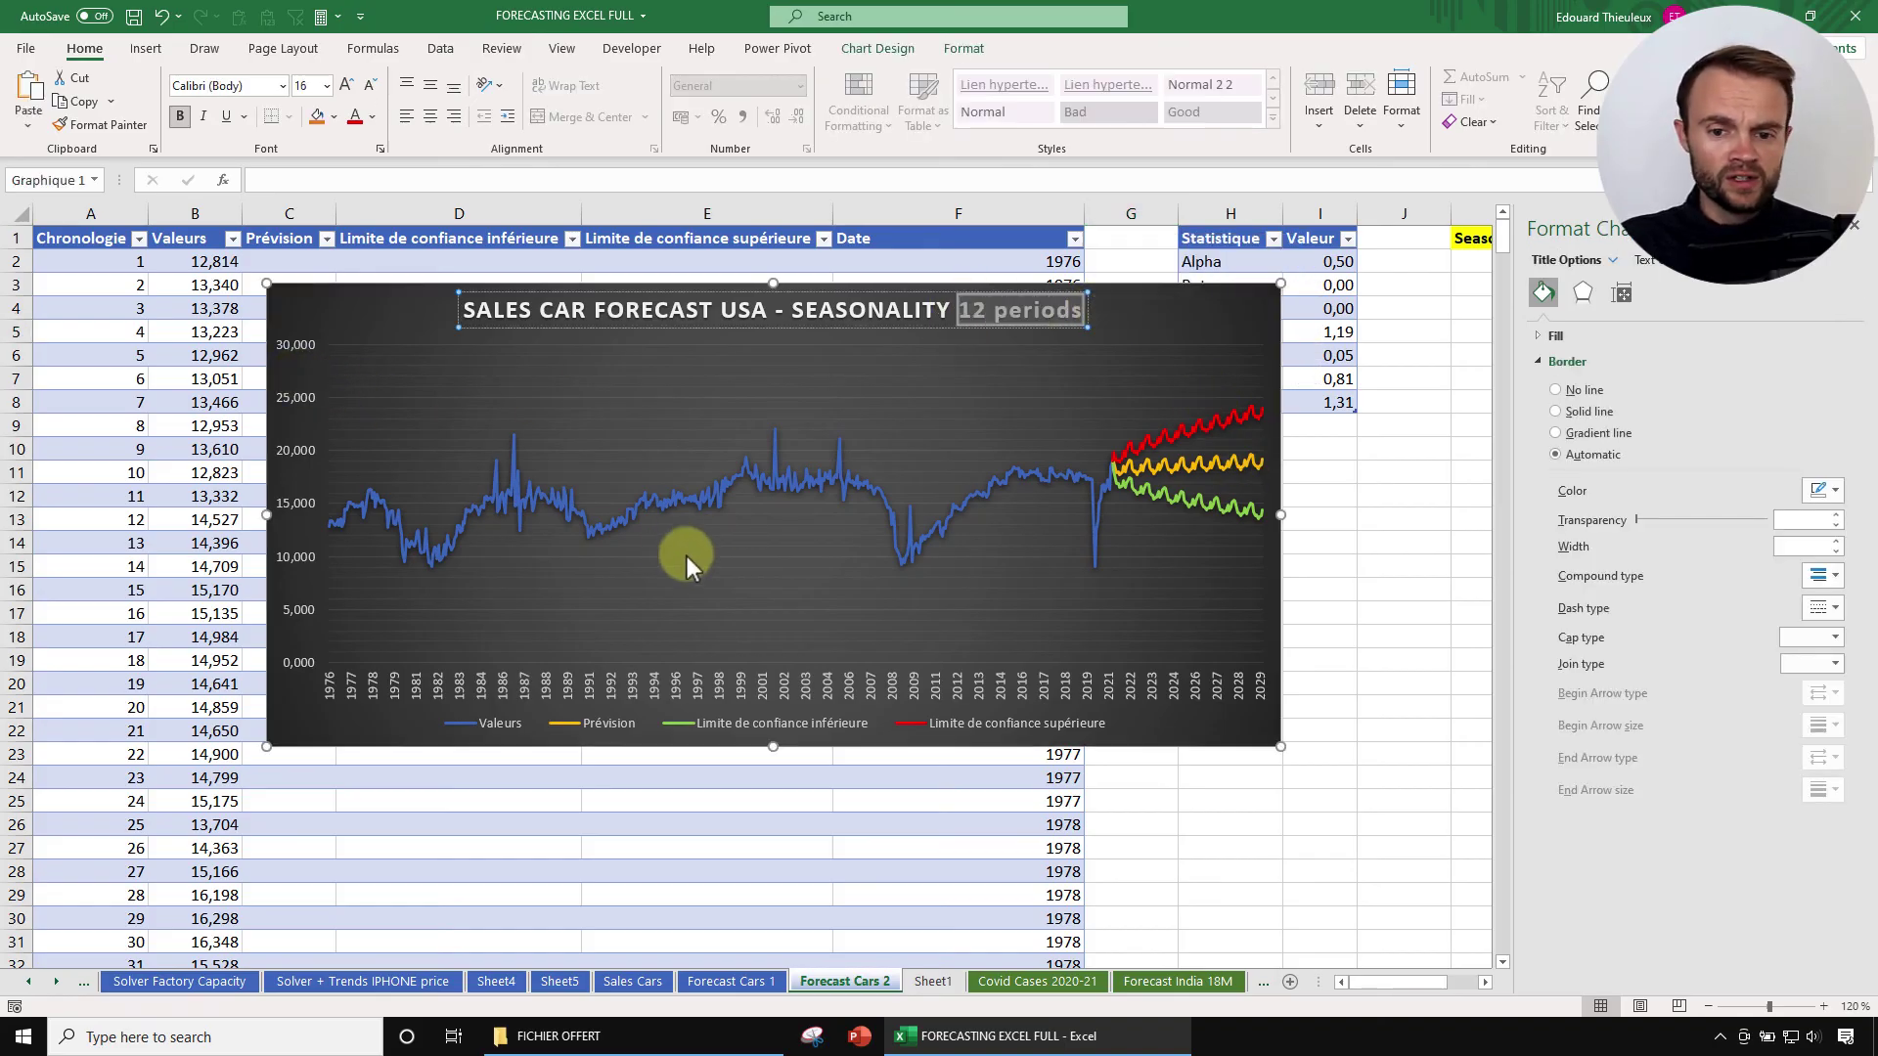
left_click(1050, 834)
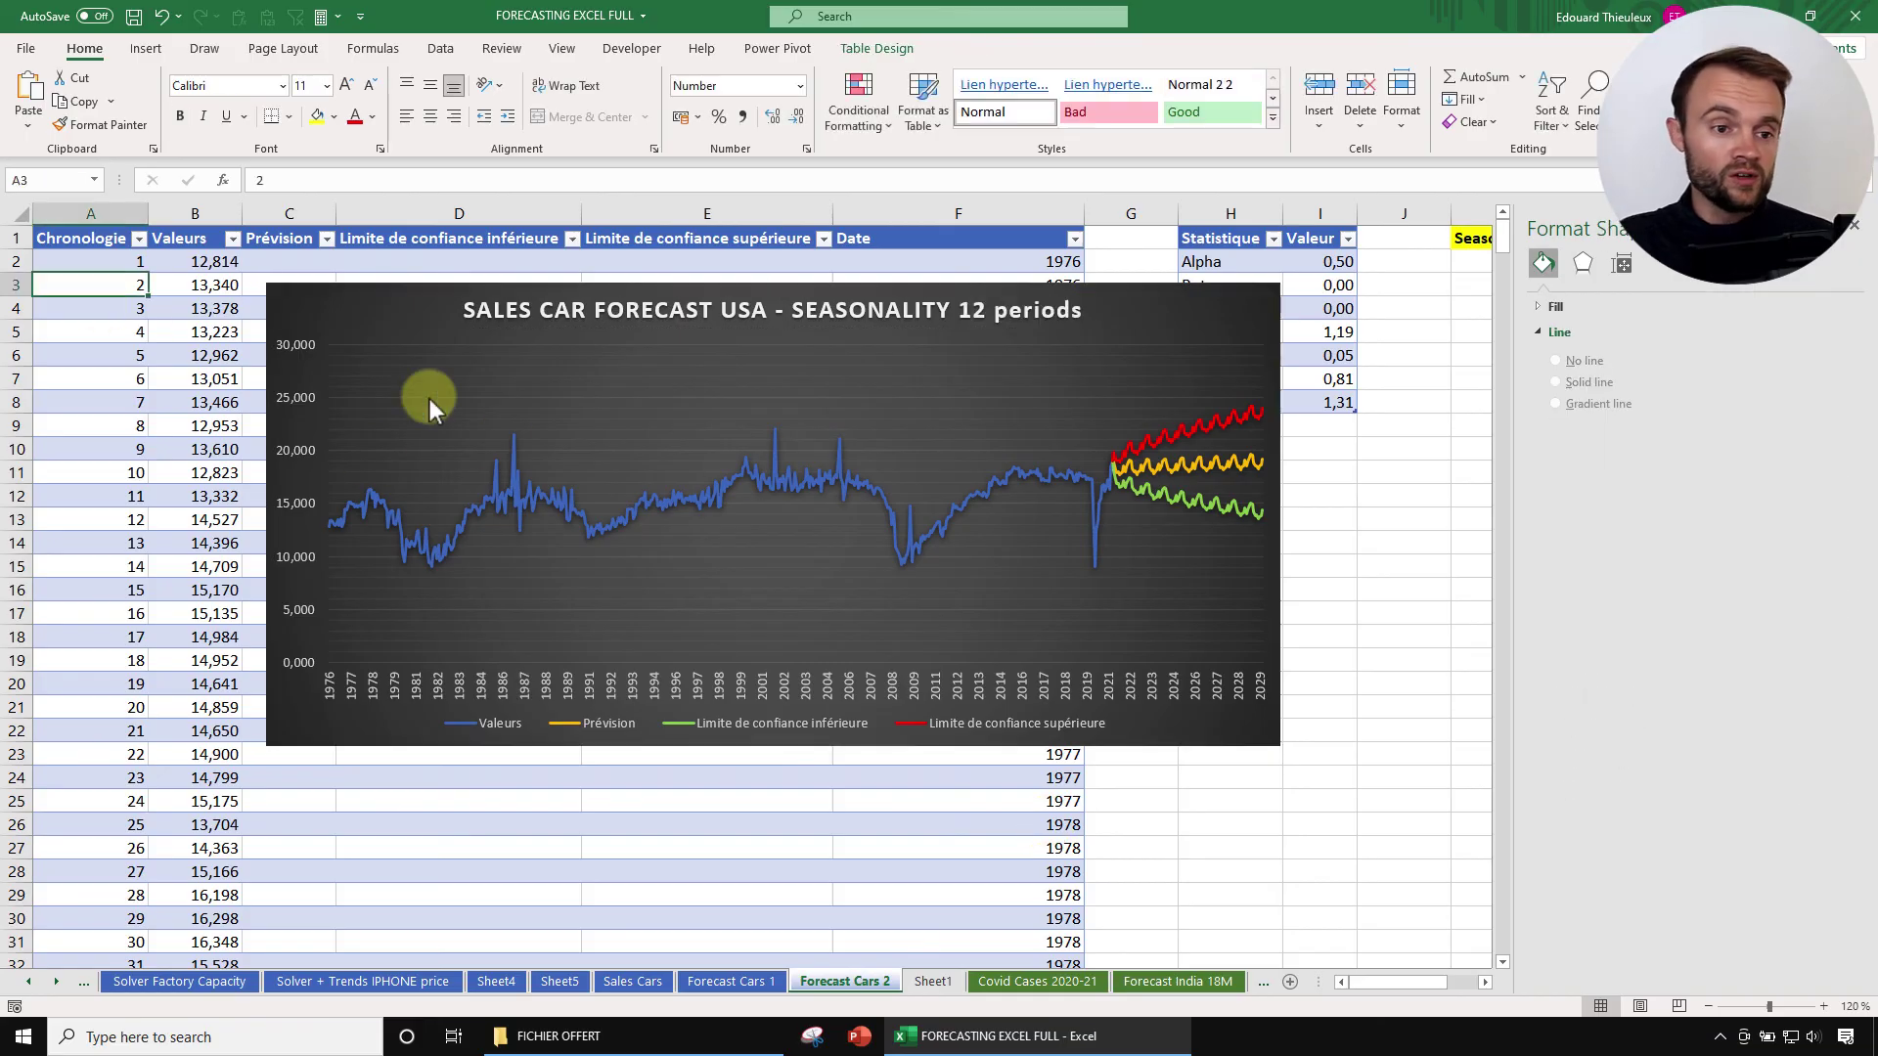
mouse_move(289, 295)
left_mouse_down()
mouse_move(260, 283)
mouse_move(300, 328)
left_mouse_up()
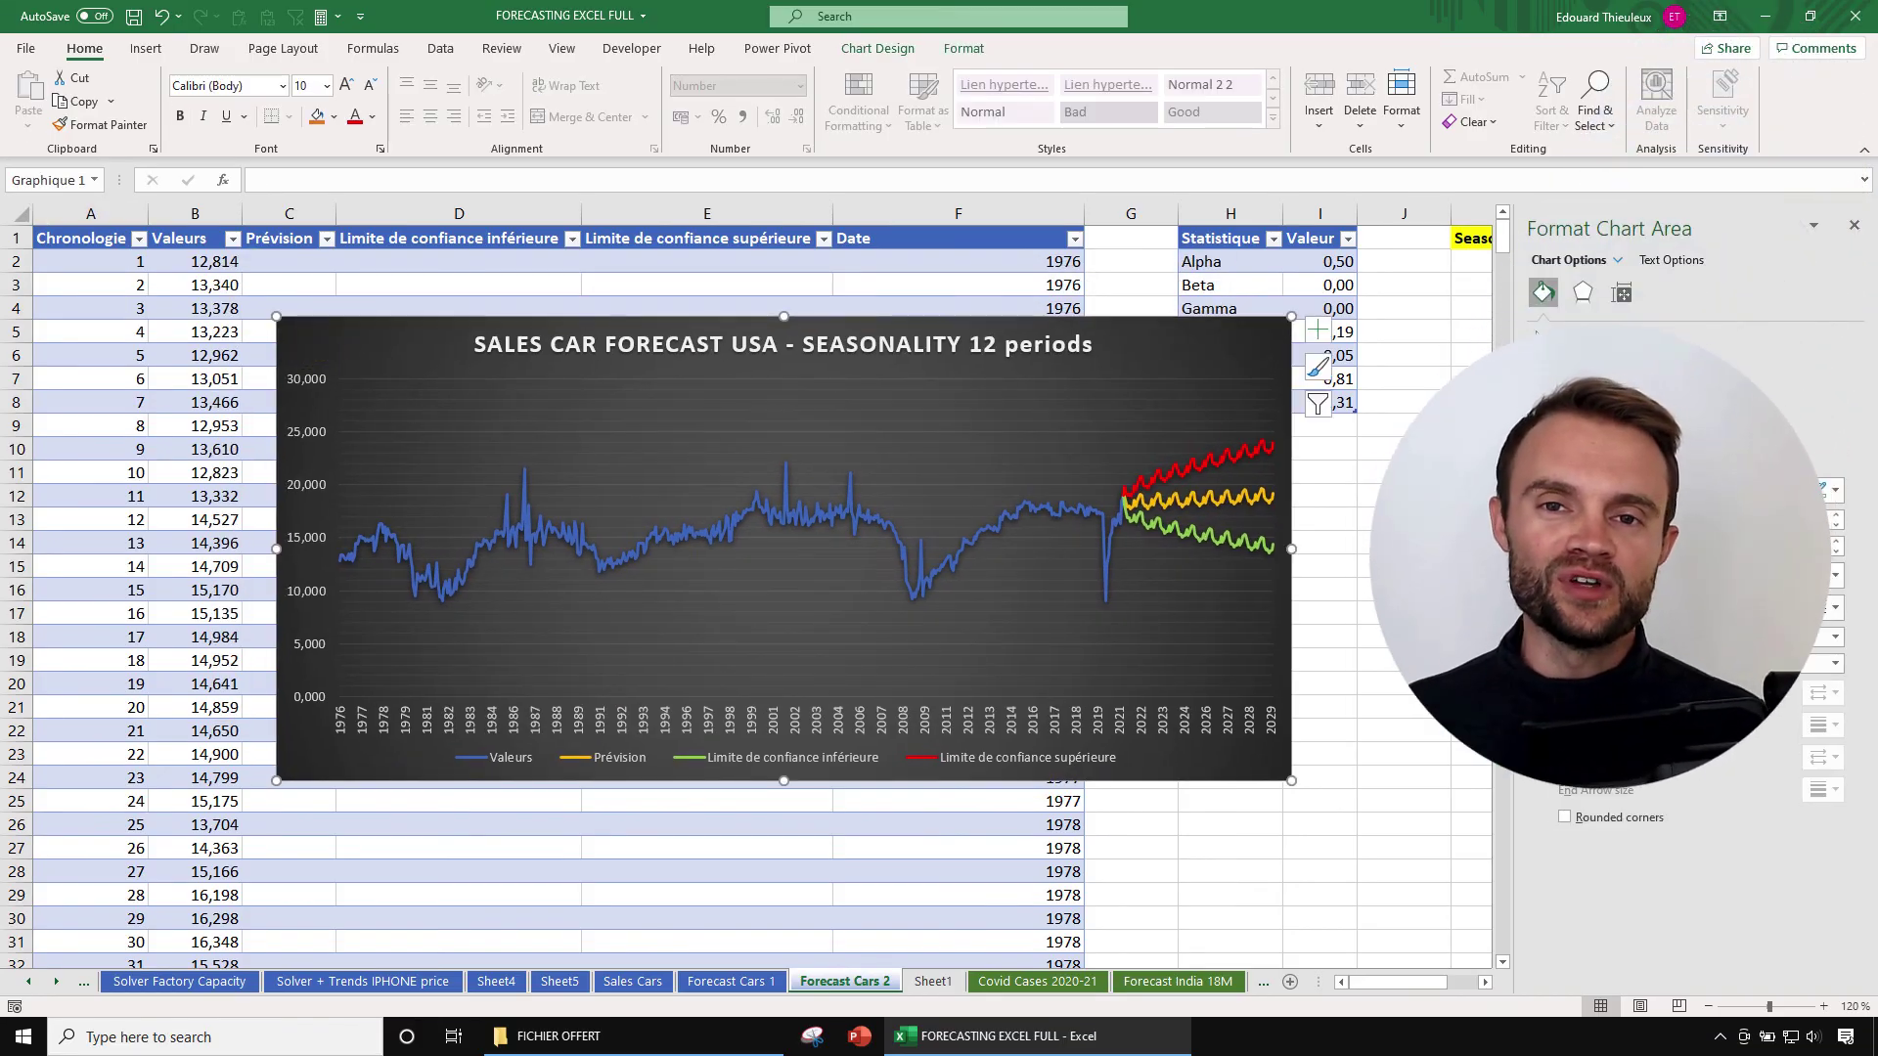